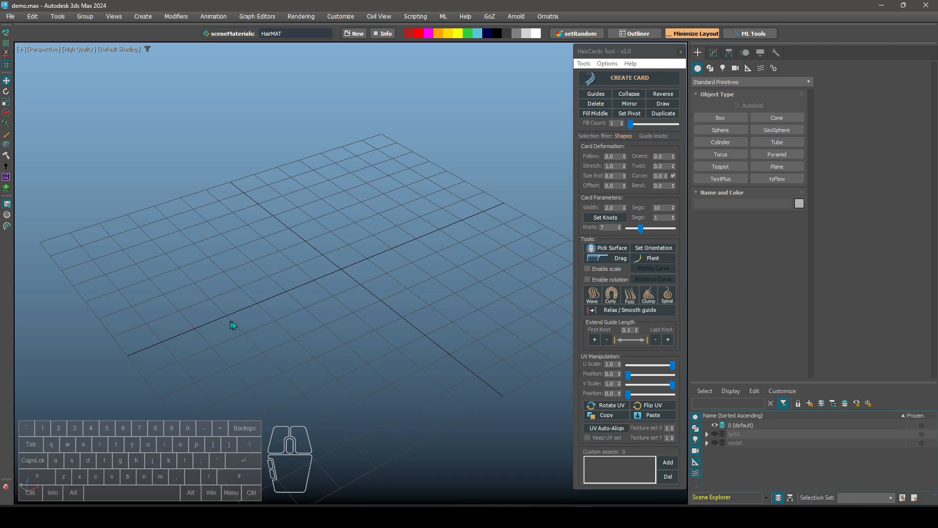
Create a plane about 131 units wide centred on the grid, apply the HairMAT material to it and turn on edged faces
middle_click_drag(232, 321, 286, 335, "alt")
right_click(286, 335)
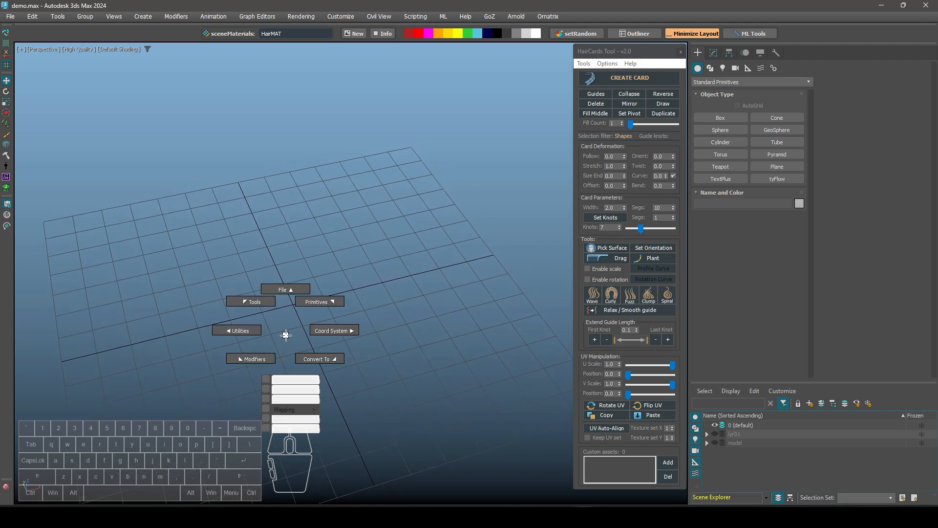
left_click(334, 301)
left_click(339, 267)
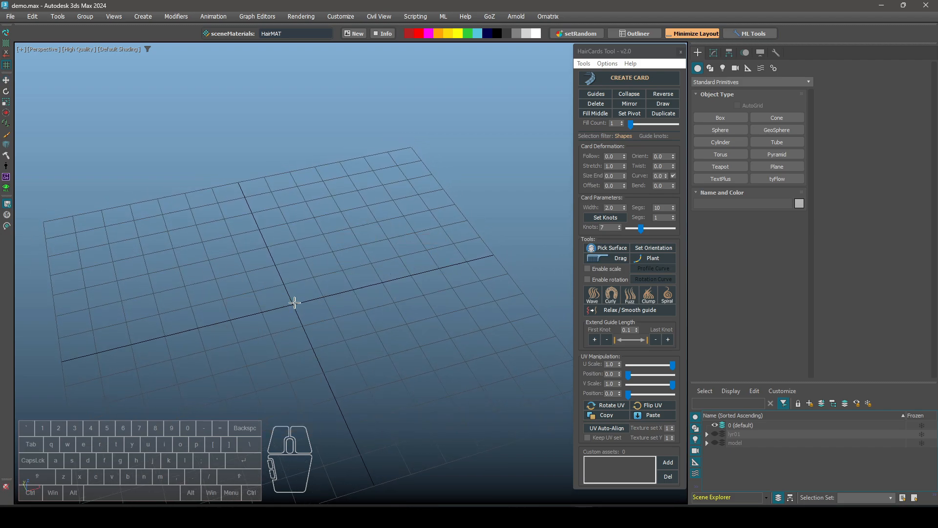
left_click_drag(288, 300, 501, 342)
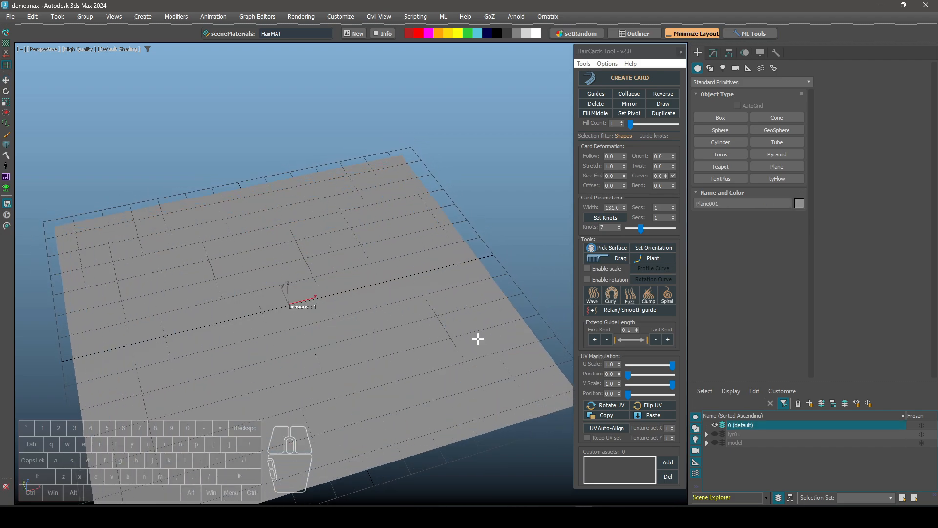
middle_click_drag(383, 302, 380, 298)
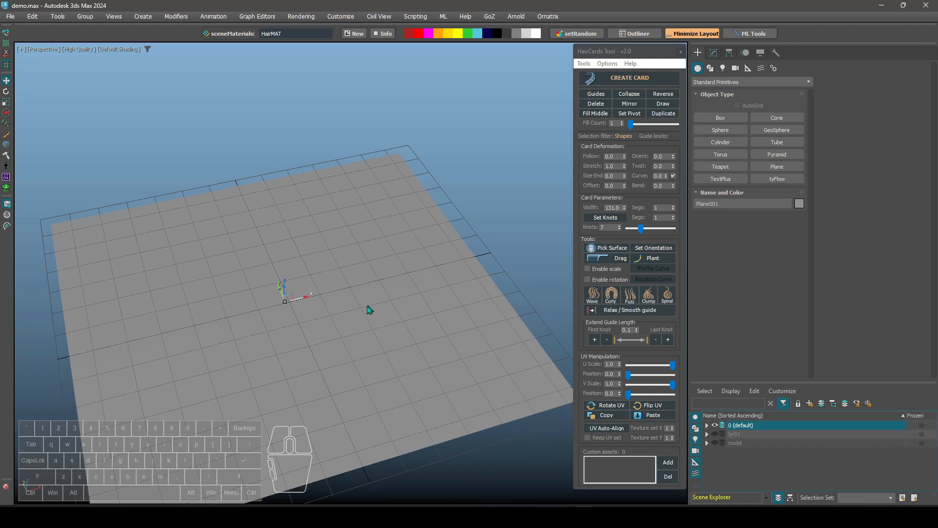
middle_click_drag(317, 310, 311, 308)
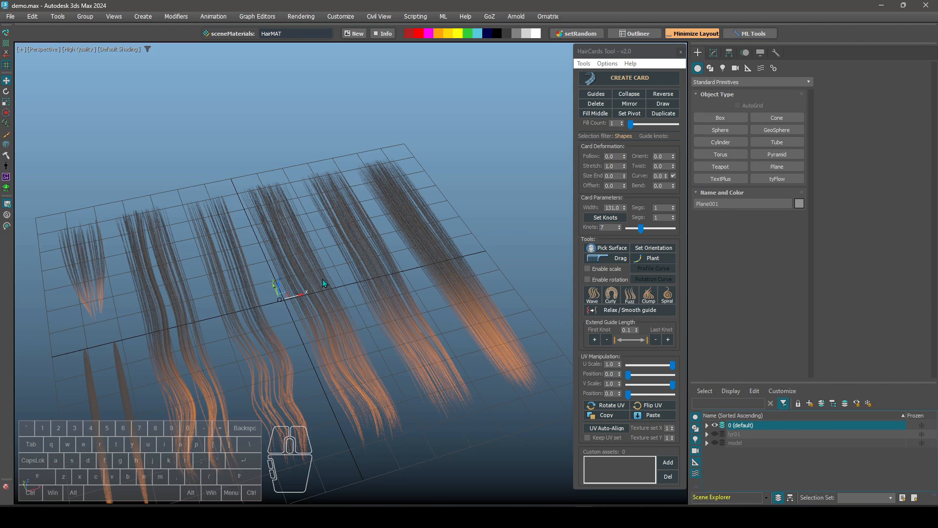
mouse_move(322, 279)
middle_mouse_down("alt")
mouse_move(351, 265)
mouse_move(339, 321)
mouse_move(350, 295)
mouse_move(365, 294)
mouse_move(361, 308)
middle_mouse_up("alt")
key("F4")
Capture the viewport around the plane and mark the divisions between the six hair columns and within the first column
key("super+shift+s")
mouse_move(72, 80)
left_mouse_down()
mouse_move(567, 505)
mouse_move(530, 494)
left_mouse_up()
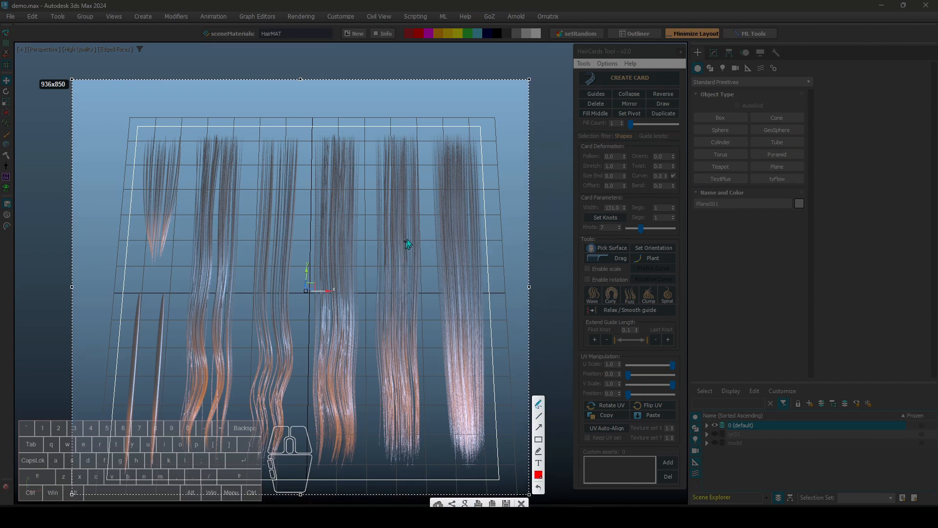
left_click_drag(425, 127, 427, 156)
left_click_drag(187, 127, 189, 154)
left_click_drag(125, 283, 182, 284)
left_click_drag(155, 217, 163, 230)
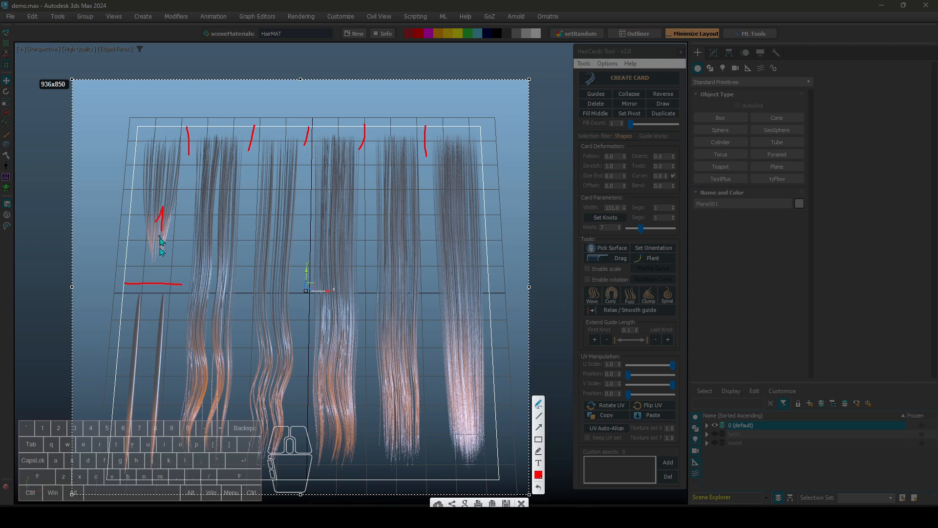
left_click_drag(146, 329, 163, 342)
left_click(522, 504)
Delete the textured plane from the scene
mouse_move(364, 244)
middle_mouse_down("alt")
mouse_move(381, 243)
mouse_move(373, 274)
mouse_move(325, 273)
mouse_move(320, 295)
mouse_move(366, 296)
mouse_move(472, 187)
middle_mouse_up("alt")
left_click(606, 428)
scroll(324, 294, "down", 3)
key("Delete")
Add a hair card from the templates and place a duplicate well away from it along X
left_click(607, 66)
mouse_move(621, 78)
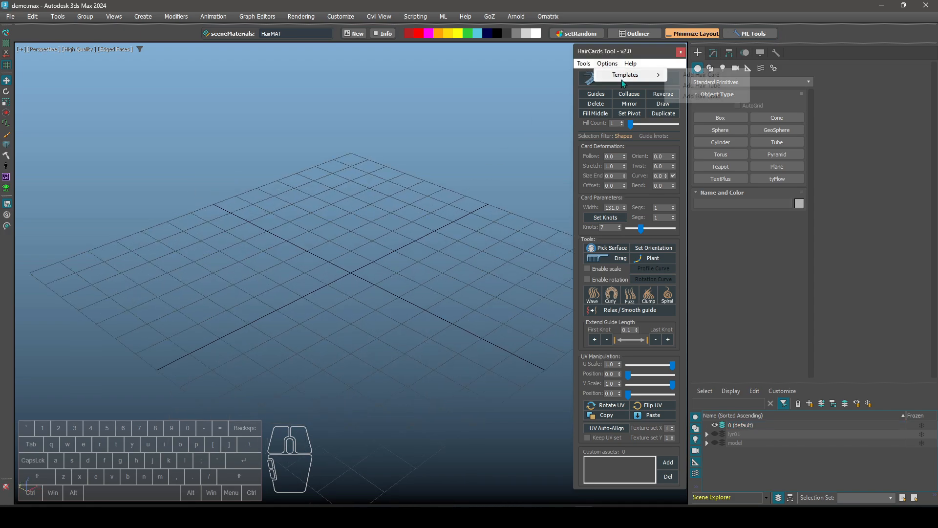
left_click(712, 78)
middle_click_drag(295, 260, 259, 219, "alt")
left_click(663, 113)
left_click_drag(168, 183, 496, 193)
Fill the gap between the two hair cards with four evenly spaced cards using a Fill Count of 4
left_click(188, 300)
key("ctrl+a")
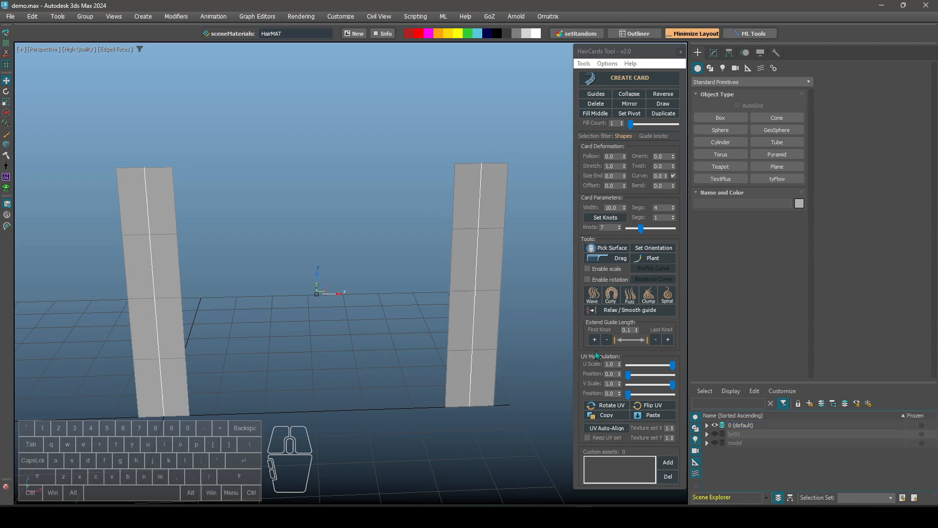
left_click_drag(635, 127, 638, 128)
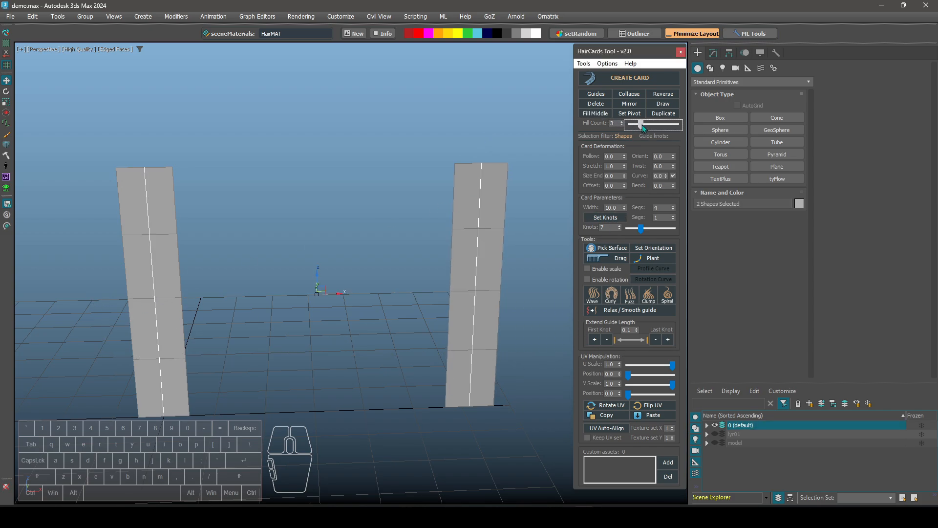
left_click(596, 116)
middle_click_drag(345, 272, 259, 258, "alt")
scroll(351, 260, "down", 2)
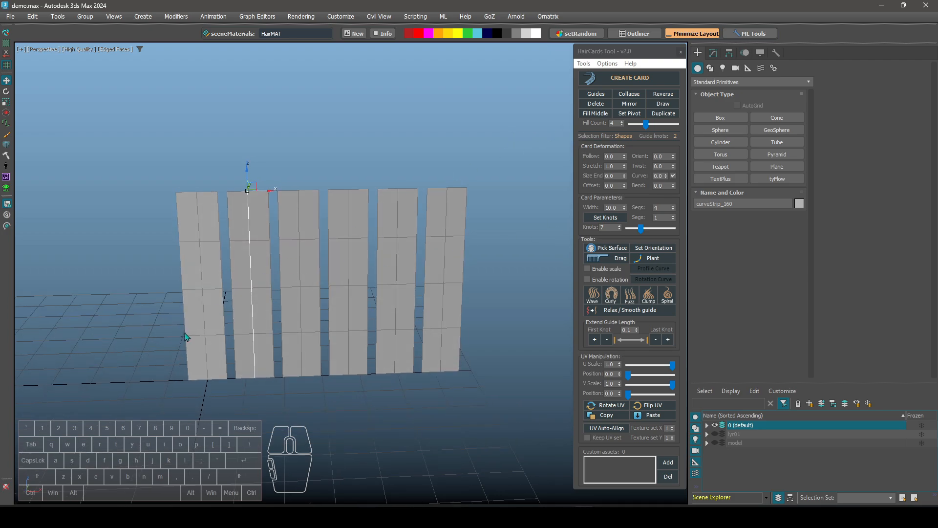
middle_click_drag(172, 277, 184, 277, "alt")
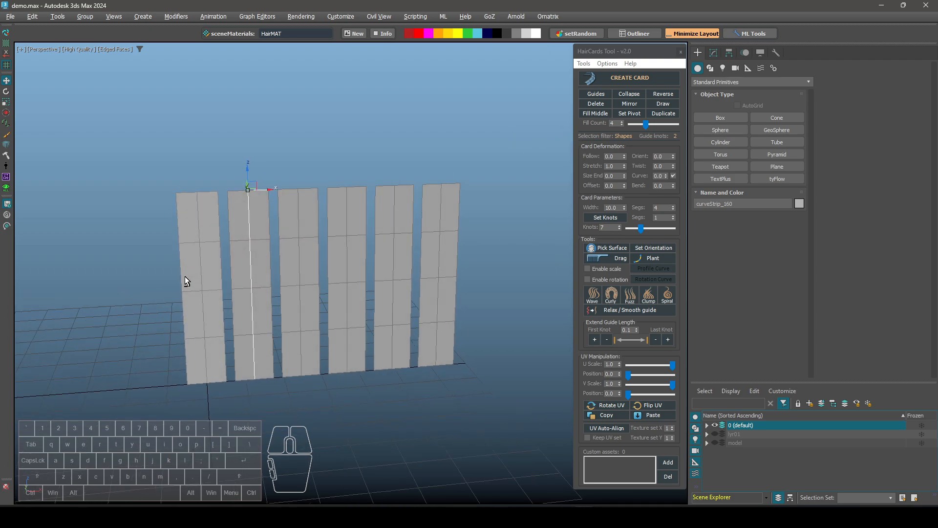
Select all six cards with their guides using the All selection filter, assign the HairMAT material and flip their UVs
left_click(147, 244)
left_click(623, 137)
left_click_drag(228, 145, 520, 348)
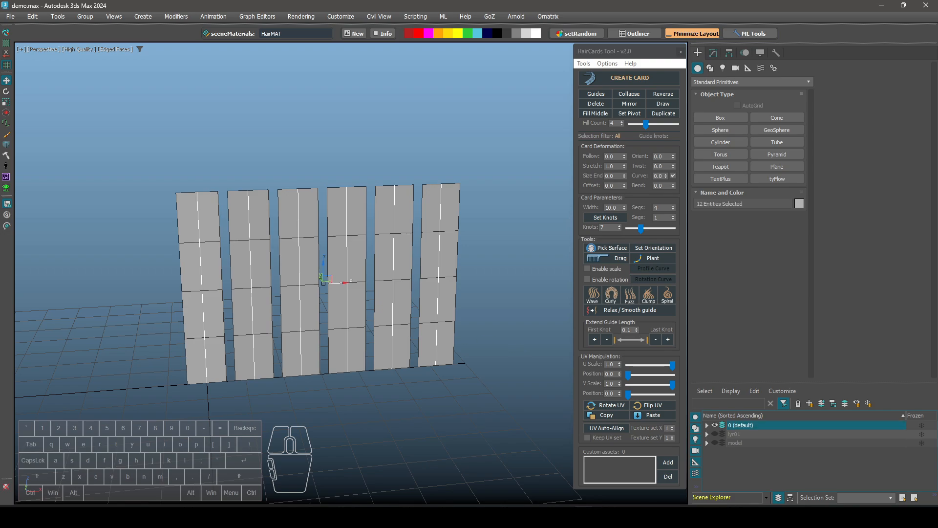
left_click(231, 34)
scroll(383, 275, "up", 3)
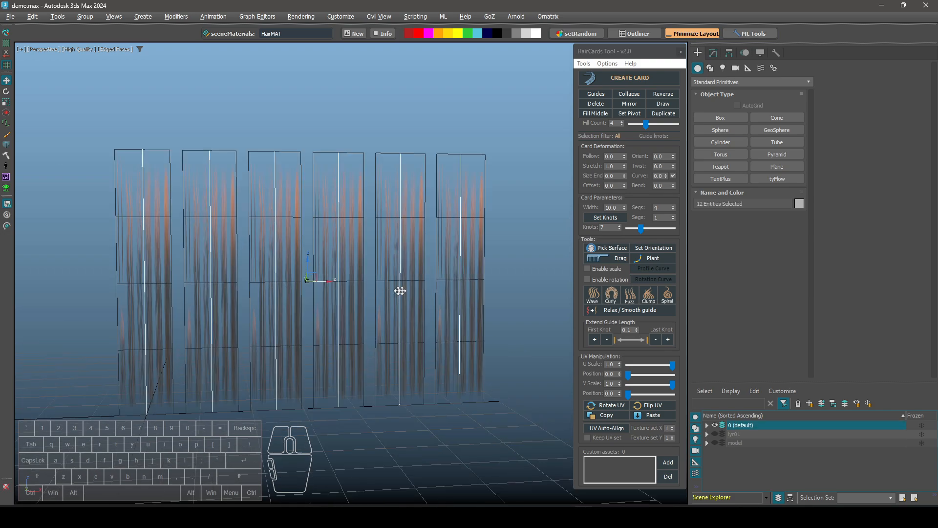
middle_click_drag(480, 296, 475, 316, "alt")
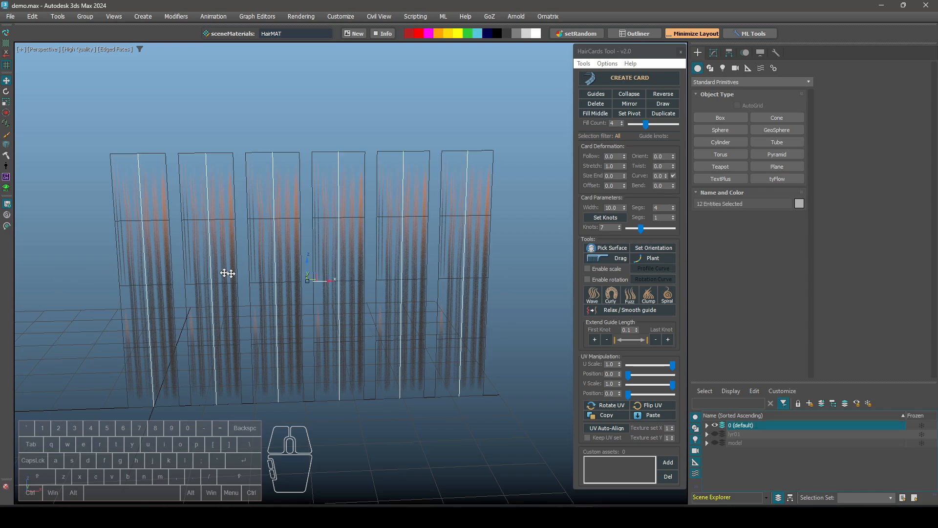
left_click(653, 406)
middle_click_drag(376, 320, 342, 316, "alt")
Auto-align the UVs of the six cards with Texture set X at 6
left_click(673, 427)
left_click(673, 427)
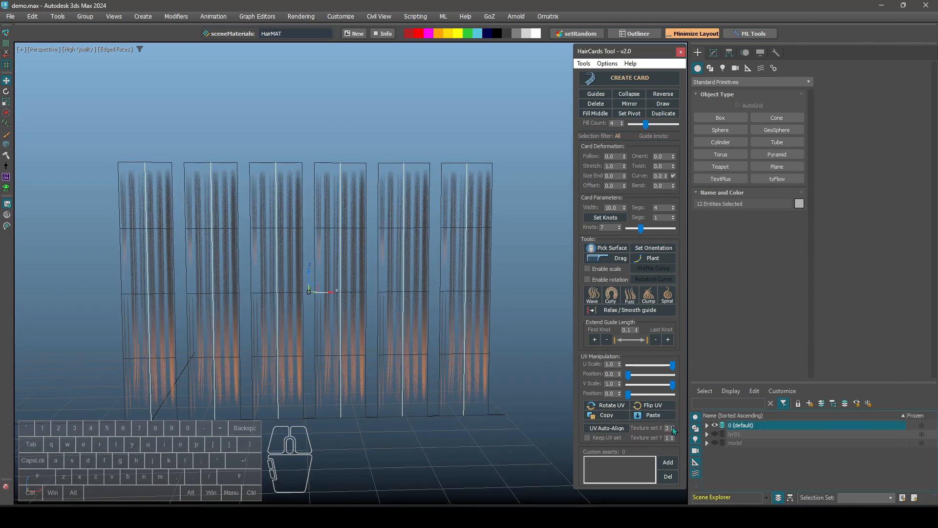
middle_click_drag(409, 333, 433, 347)
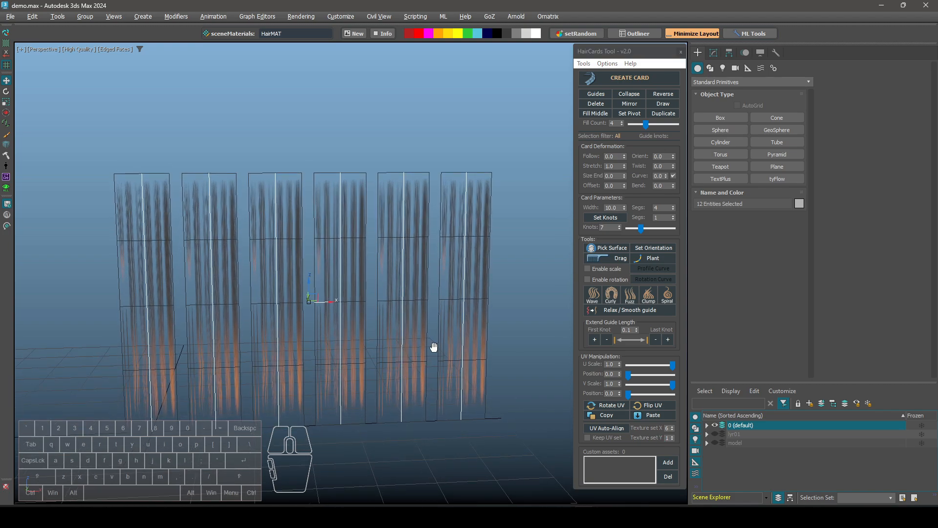
type("6")
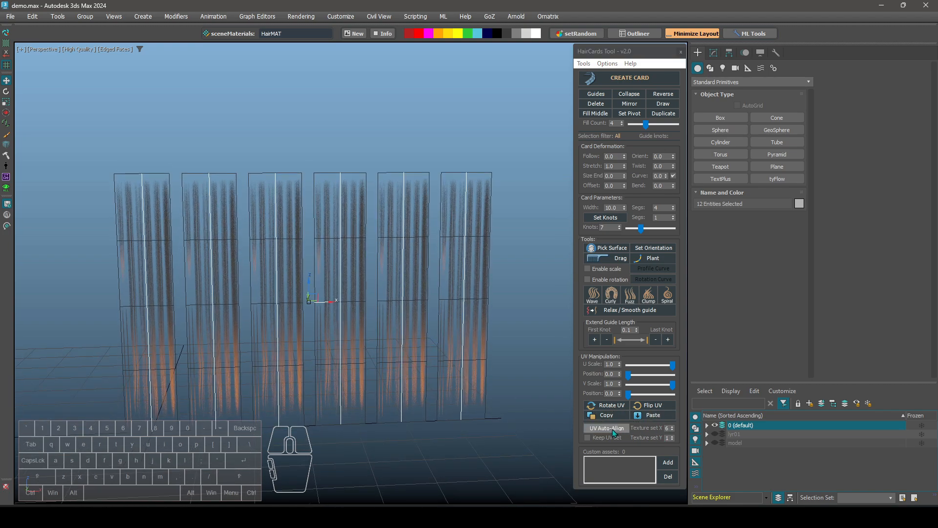
left_click(608, 429)
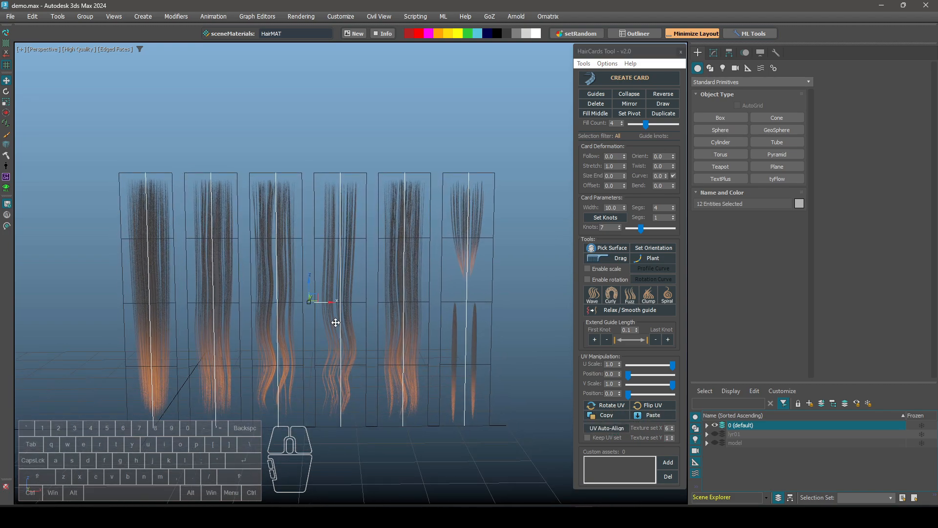
Auto-align the UVs of the card showing the short tuft and thin strands with Texture set Y at 2
left_click(488, 329)
middle_click_drag(488, 329, 436, 338)
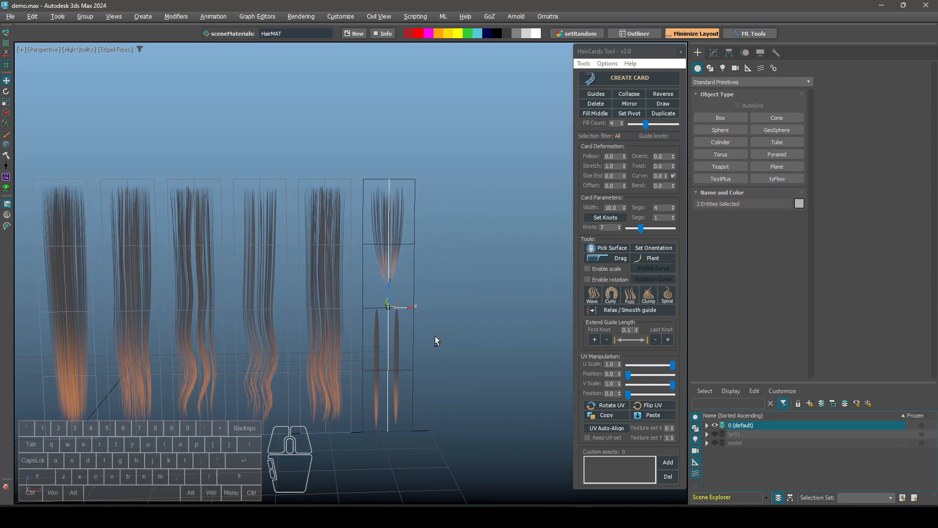
left_click(672, 436)
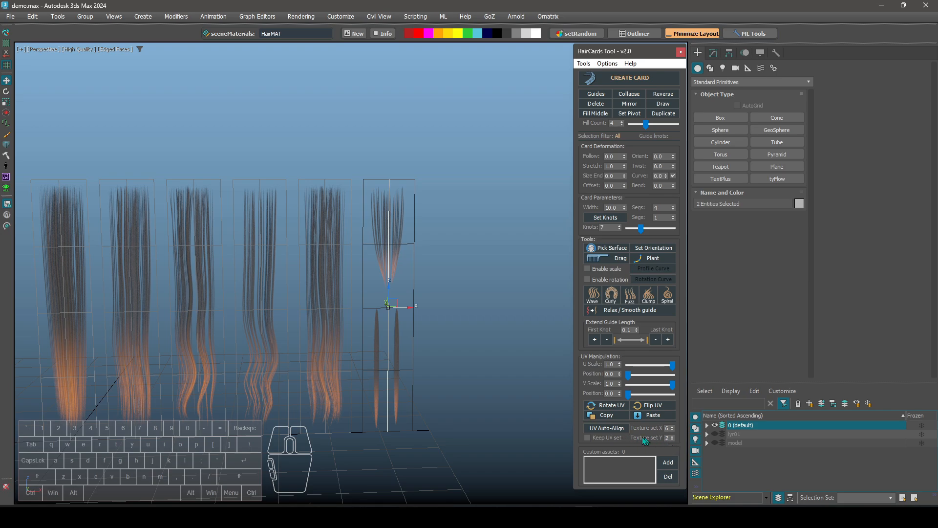
left_click(608, 428)
middle_click_drag(406, 308, 355, 308)
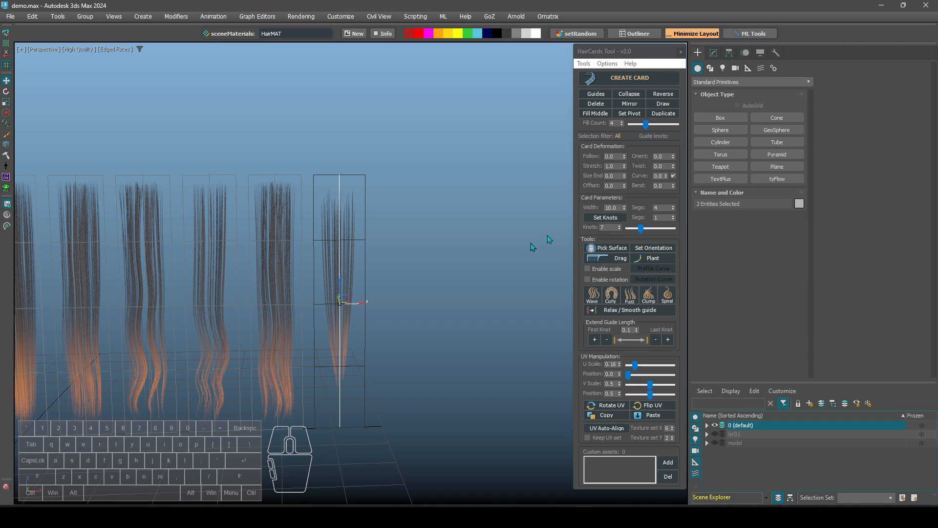
Duplicate the short-tuft card beside the original along X and set the copy's V position to about 0.01
left_click(663, 113)
left_click_drag(356, 174, 416, 180)
middle_click_drag(451, 339, 436, 340)
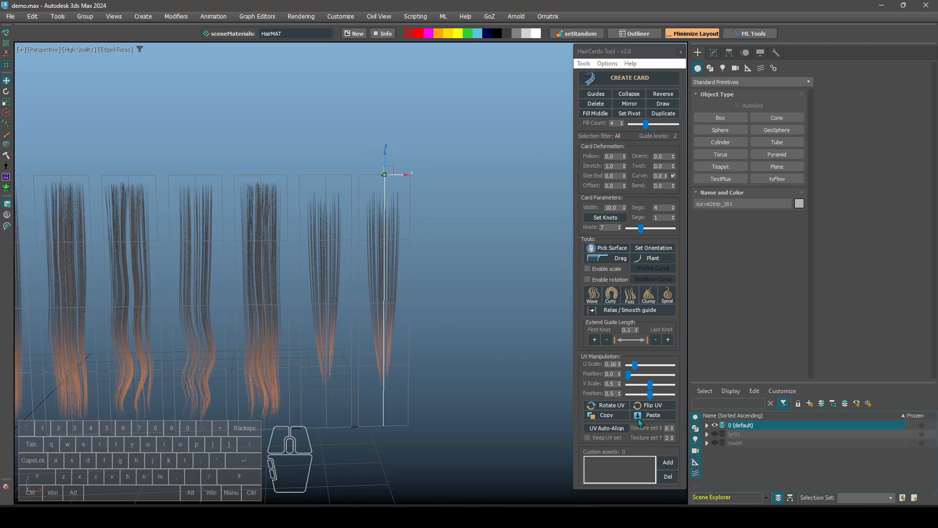
left_click_drag(650, 394, 626, 394)
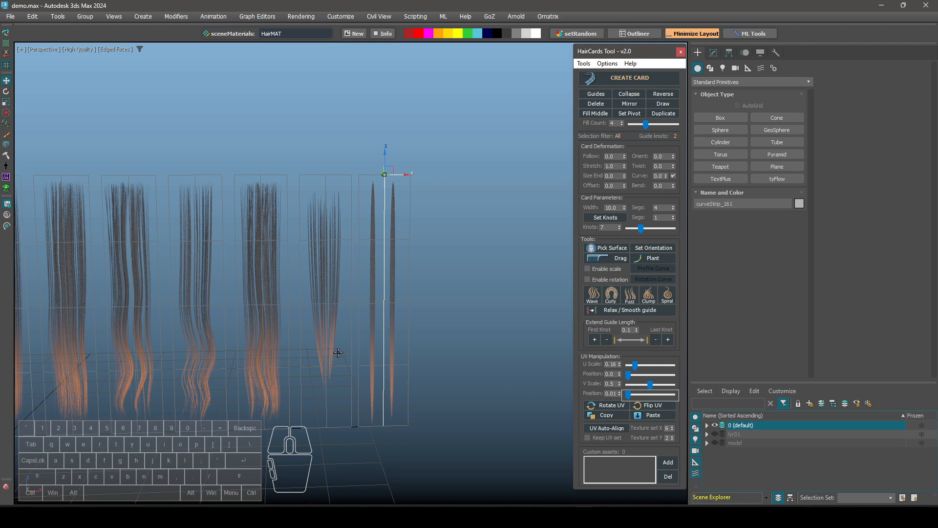
middle_click_drag(339, 353, 427, 354)
scroll(466, 353, "down", 1)
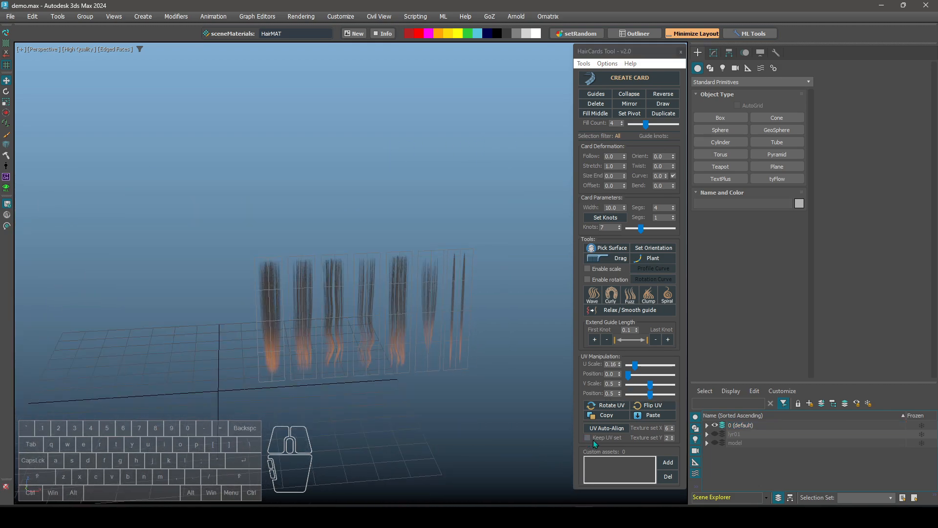
Draw three curved freehand hair cards across the grid in front of the textured row
middle_click_drag(371, 365, 419, 366, "alt")
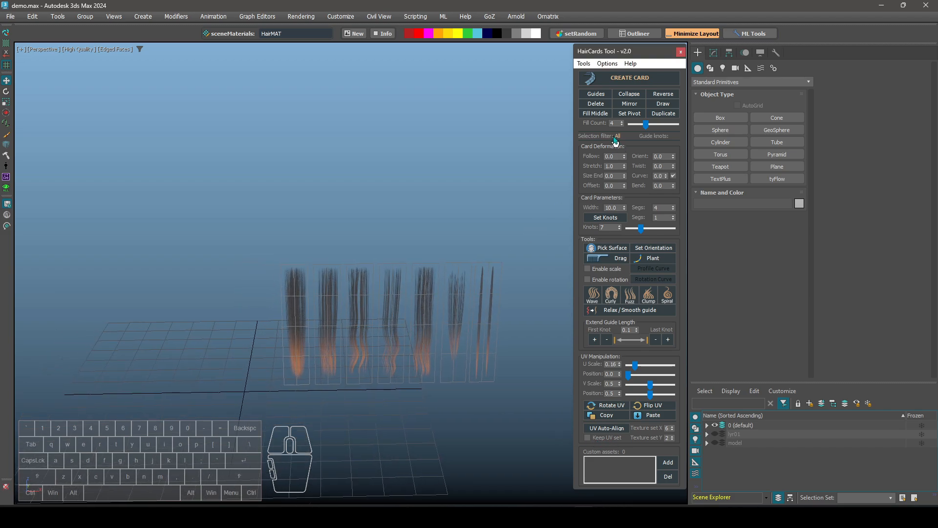
left_click(665, 105)
mouse_move(293, 346)
middle_mouse_down()
mouse_move(314, 335)
mouse_move(209, 314)
middle_mouse_up()
left_click_drag(210, 316, 247, 398)
left_click_drag(259, 315, 370, 462)
left_click_drag(307, 361, 453, 432)
right_click(453, 432)
mouse_move(356, 409)
middle_mouse_down("alt")
mouse_move(383, 395)
mouse_move(362, 399)
mouse_move(329, 385)
middle_mouse_up("alt")
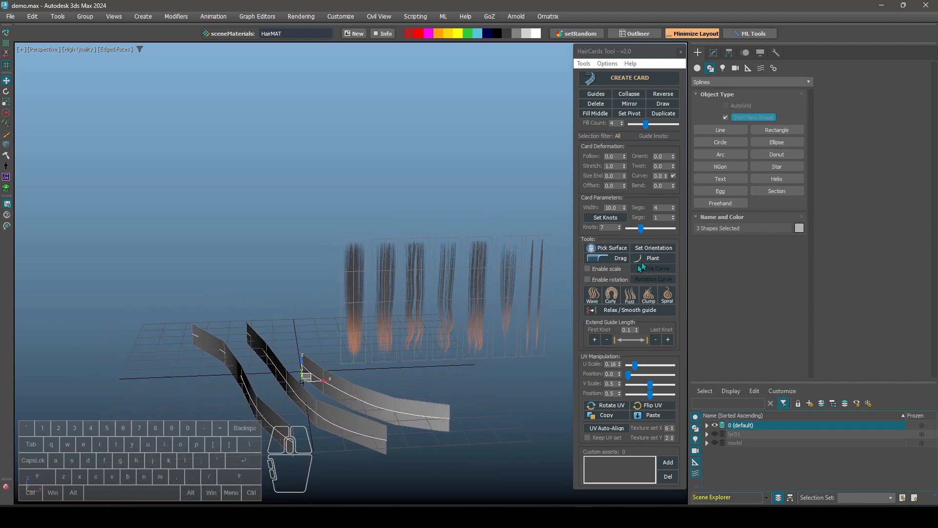
Increase the number of lengthwise segments on the three freehand cards
left_click(673, 206)
left_click_drag(674, 206, 674, 200)
middle_click_drag(477, 371, 439, 365, "alt")
middle_click_drag(438, 364, 352, 344)
Select the guide of the second textured card using the Shapes selection filter and enable Keep UV set
left_click(302, 280)
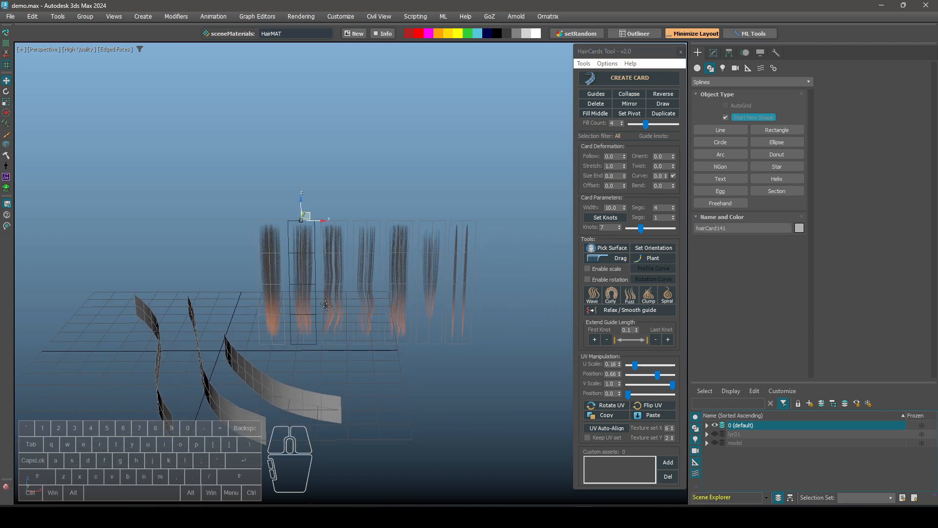
scroll(300, 302, "up", 3)
left_click(643, 243)
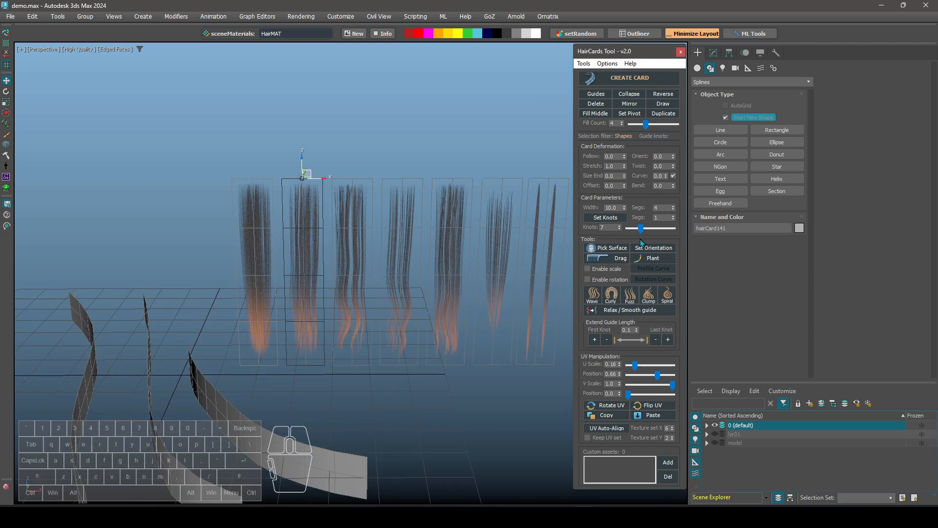
left_click(303, 247)
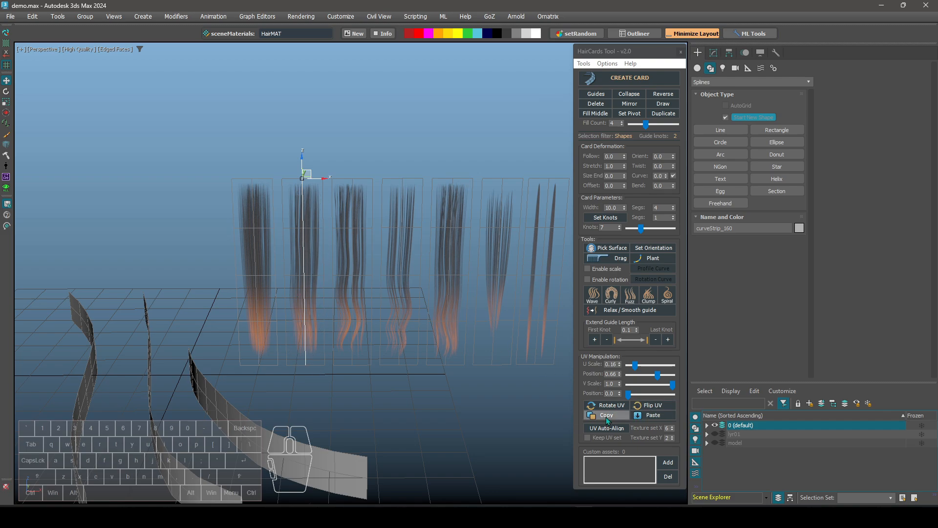
left_click(588, 438)
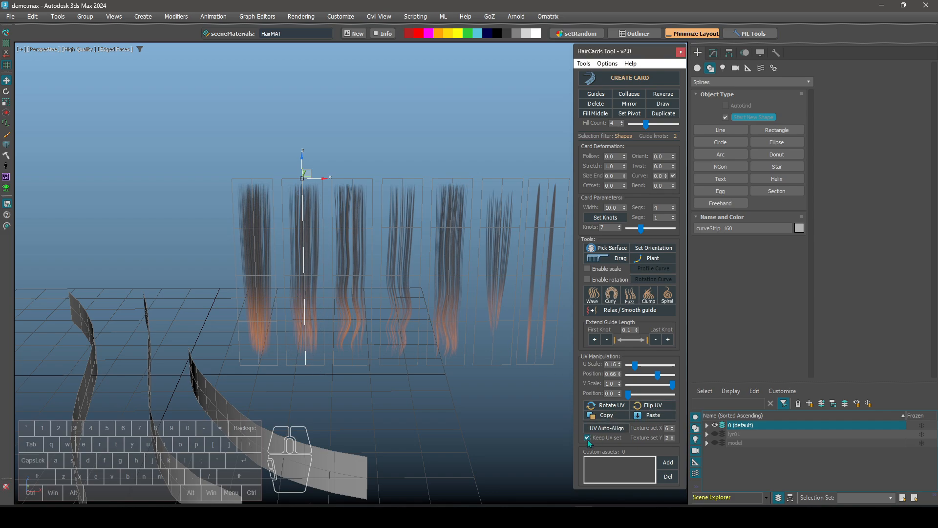
Draw three curved freehand hair cards in front of the textured row using the UV set kept from the second card
middle_click_drag(178, 362, 173, 335)
scroll(173, 335, "down", 4)
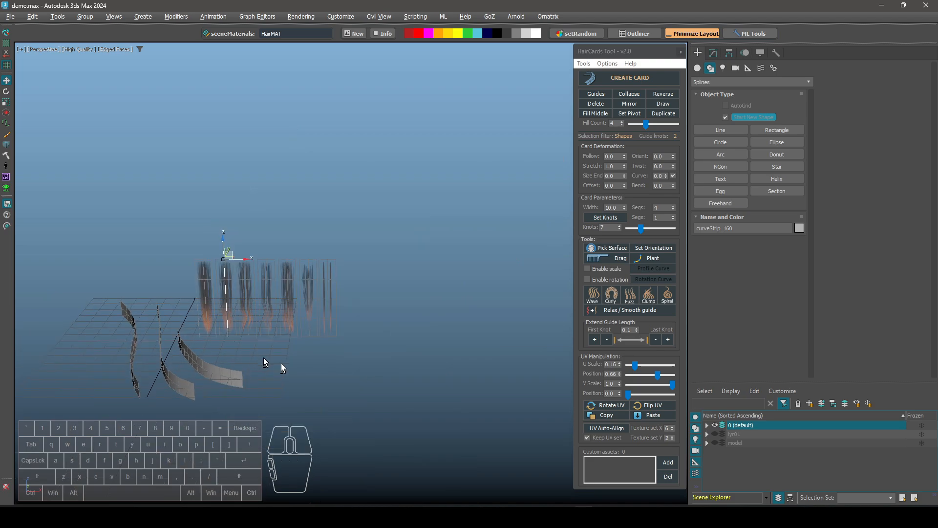
scroll(206, 334, "up", 2)
scroll(234, 314, "up", 1)
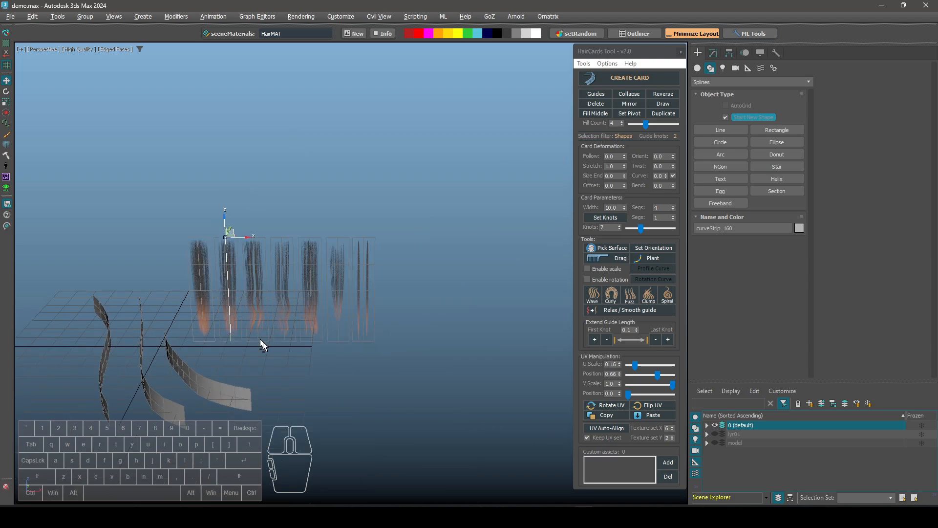
scroll(274, 347, "up", 1)
left_click(318, 364)
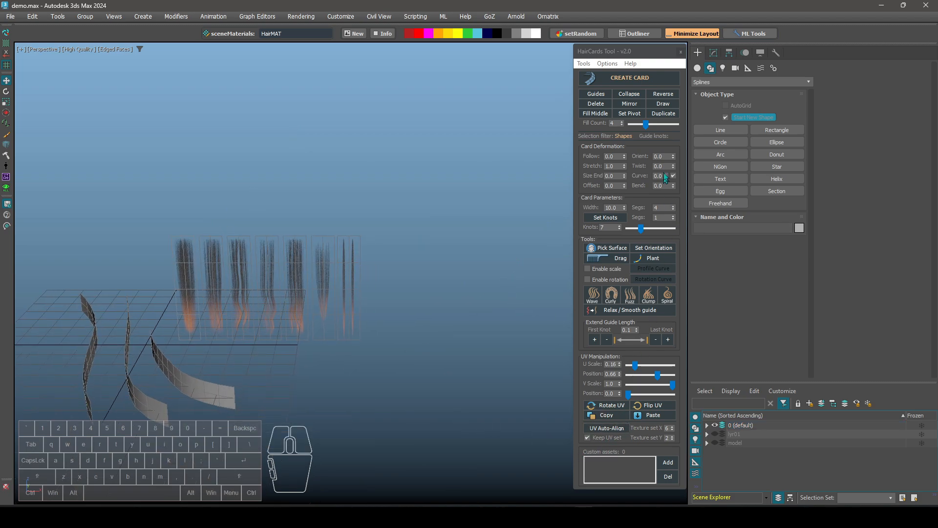
left_click(662, 105)
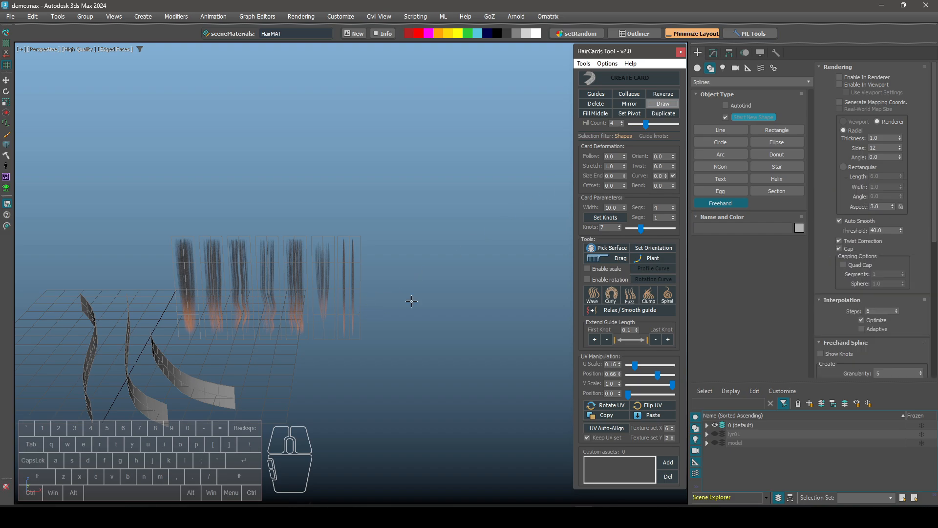
middle_click_drag(363, 315, 350, 329, "alt")
mouse_move(291, 305)
left_mouse_down()
mouse_move(310, 321)
mouse_move(341, 408)
left_mouse_up()
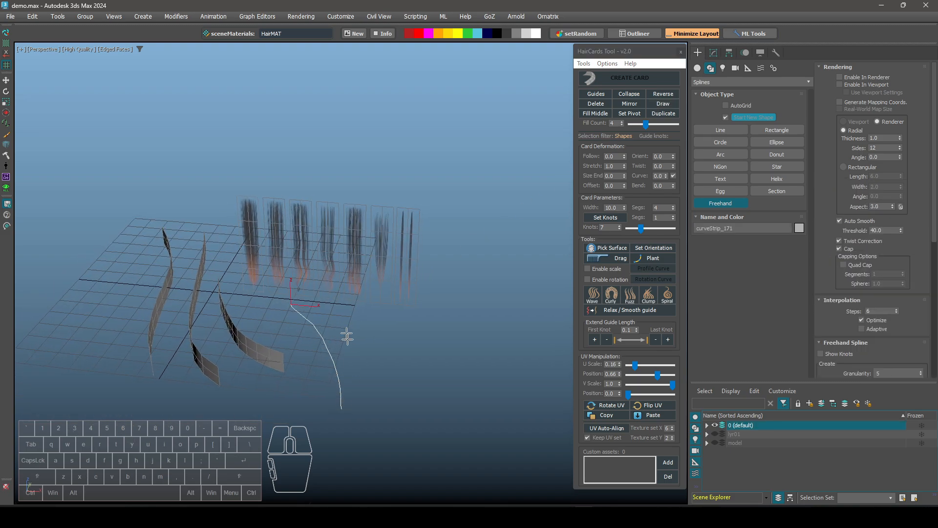
left_click_drag(337, 318, 390, 425)
left_click_drag(373, 318, 421, 444)
right_click(438, 404)
mouse_move(374, 381)
middle_mouse_down("alt")
mouse_move(394, 342)
mouse_move(400, 367)
mouse_move(338, 344)
mouse_move(386, 341)
mouse_move(384, 368)
mouse_move(313, 333)
mouse_move(258, 326)
mouse_move(240, 333)
mouse_move(346, 345)
mouse_move(313, 342)
mouse_move(260, 364)
middle_mouse_up("alt")
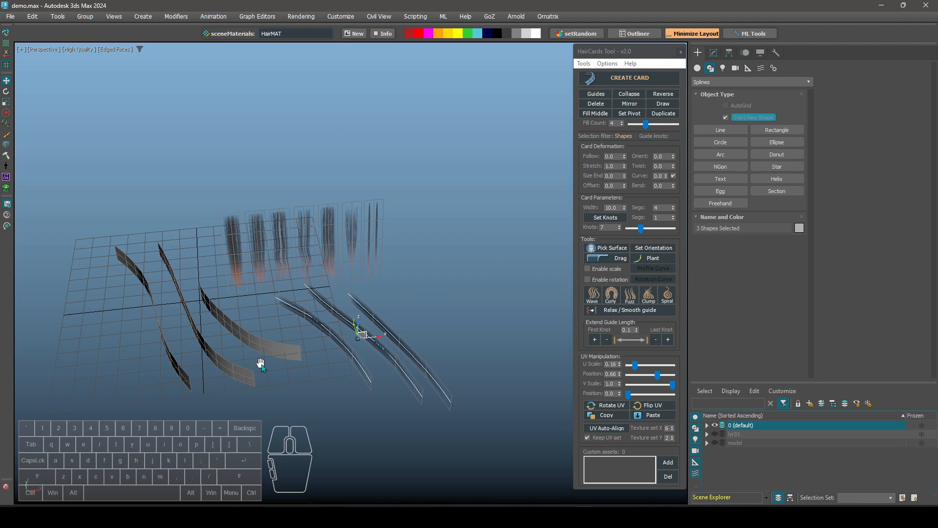
Delete all six freehand hair cards, both the untextured and the textured ones
left_click_drag(149, 409, 447, 324)
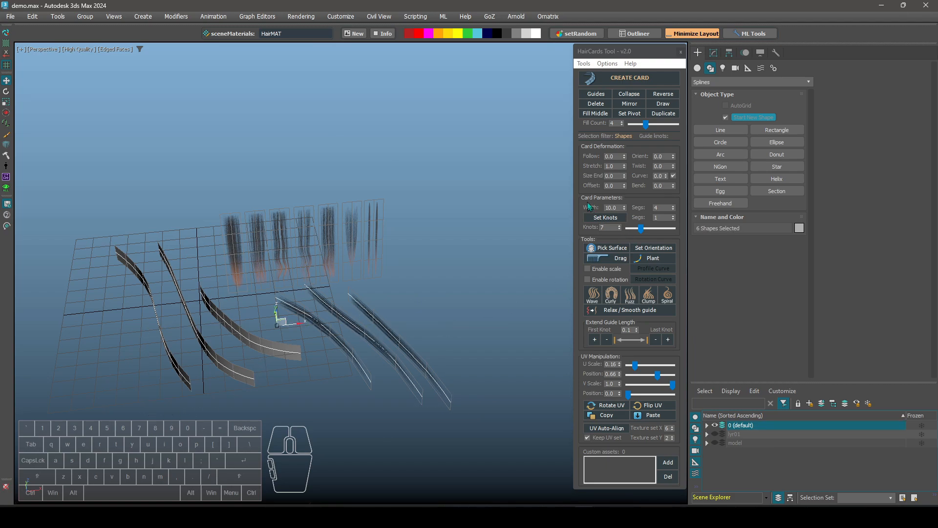
left_click(596, 104)
middle_click_drag(430, 288, 402, 298, "alt")
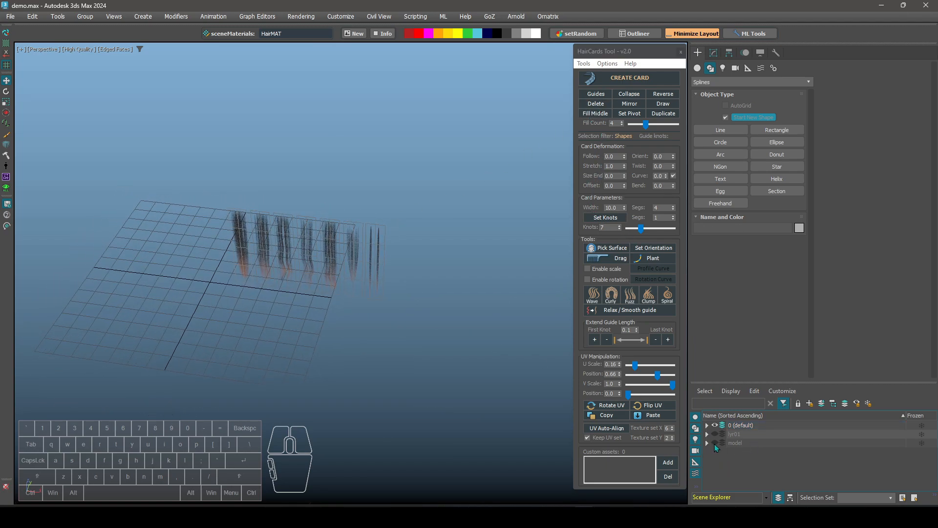
Move the seven textured cards along X clear of the bust and unhide the model layer
left_click(715, 443)
middle_click_drag(418, 381, 235, 317, "alt")
left_click(715, 443)
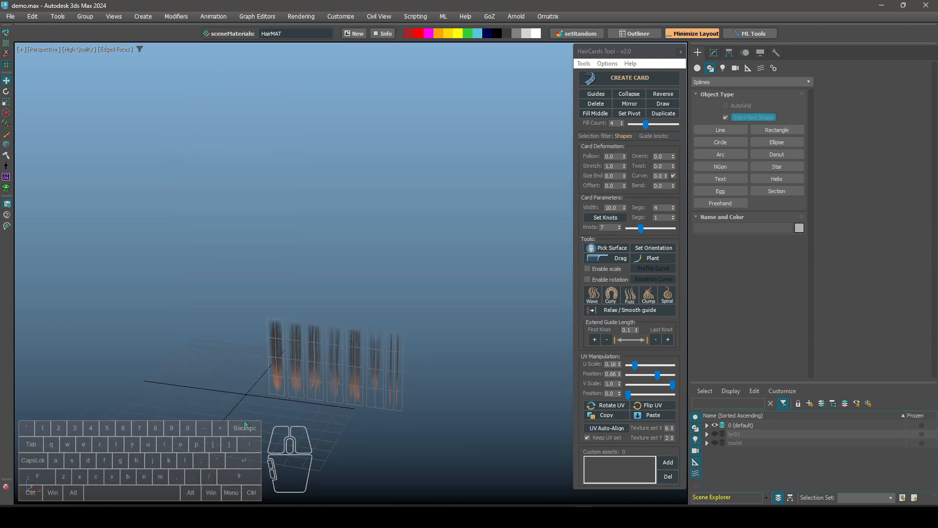
left_click_drag(245, 423, 482, 385)
left_click(713, 482)
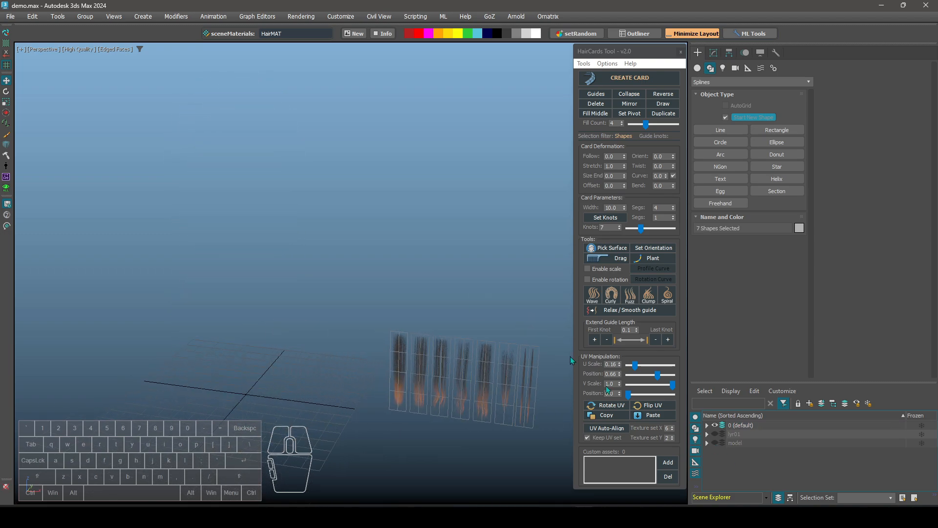
left_click(716, 442)
scroll(319, 299, "up", 3)
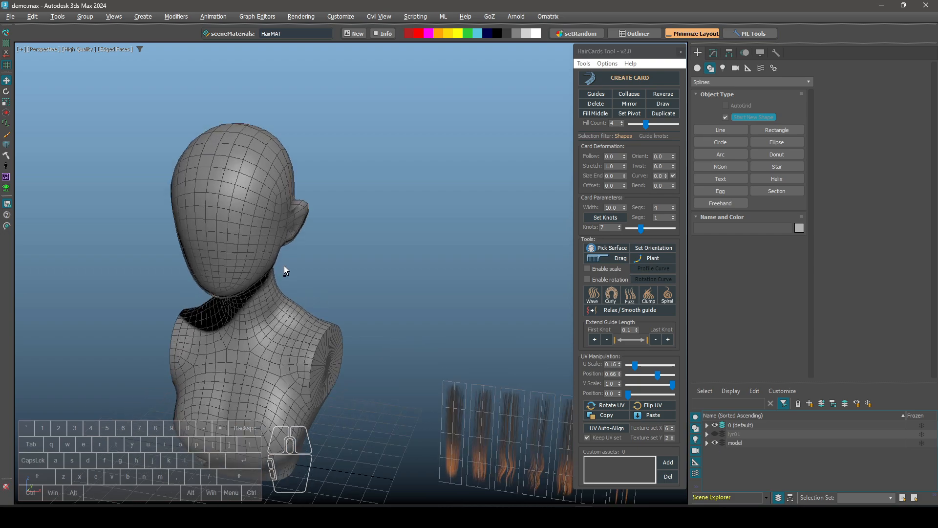
scroll(284, 270, "up", 2)
scroll(274, 254, "up", 2)
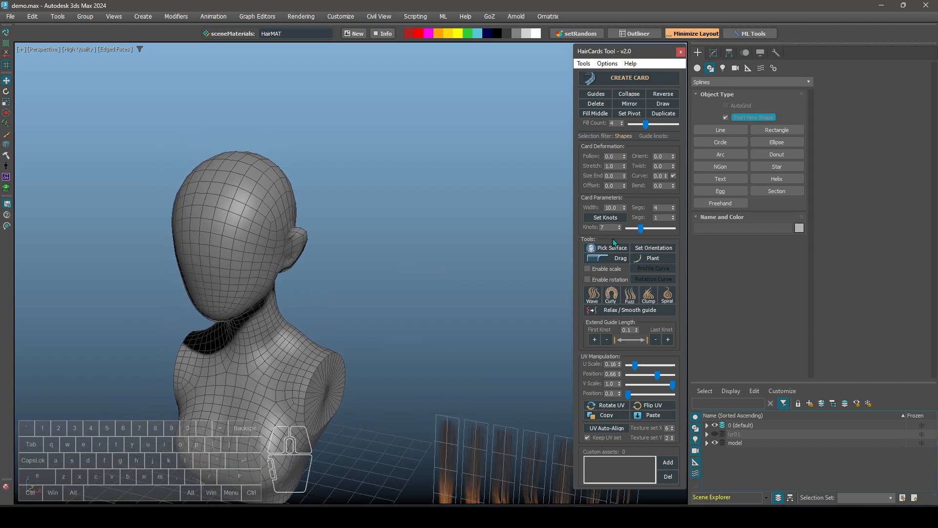
Switch the selection filter to All and select the first textured card's guide as the source for Keep UV set
left_click(262, 225)
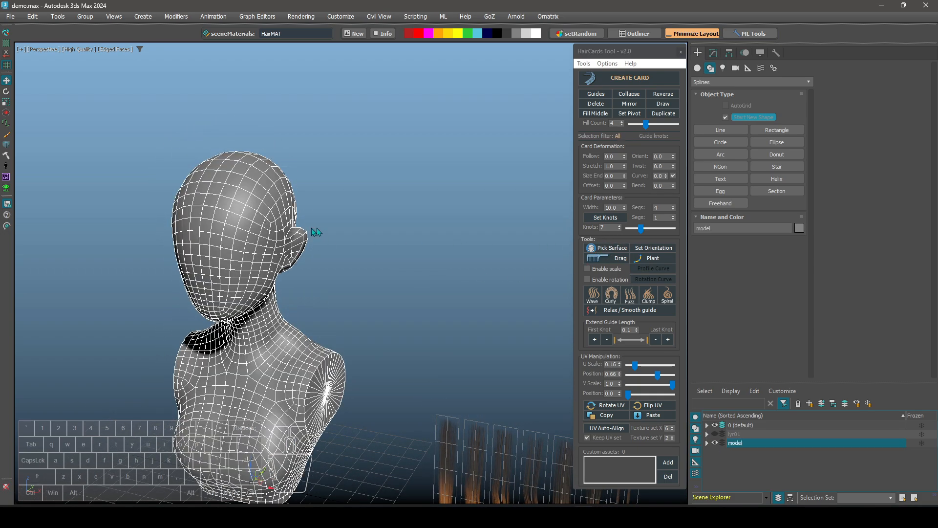
middle_click_drag(314, 230, 290, 213, "alt")
middle_click_drag(316, 251, 324, 257, "alt")
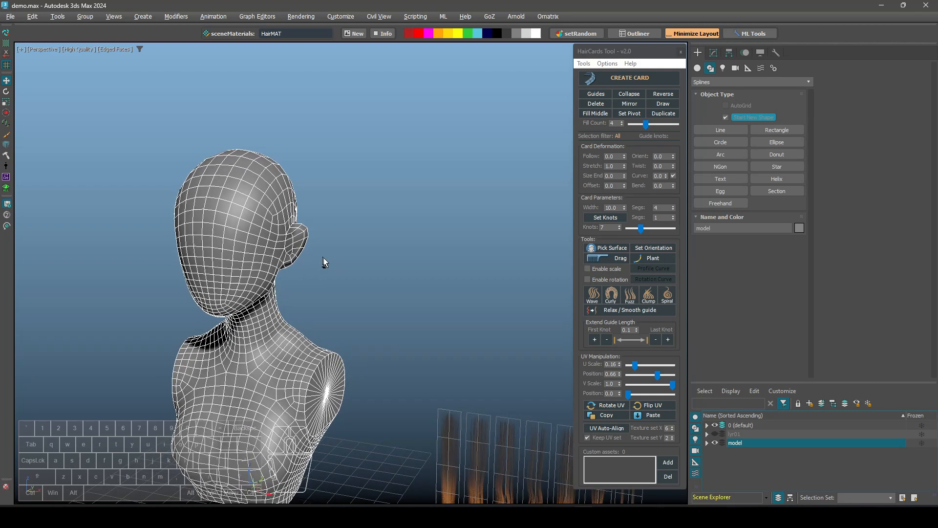
left_click(371, 246)
middle_click_drag(484, 416, 466, 393)
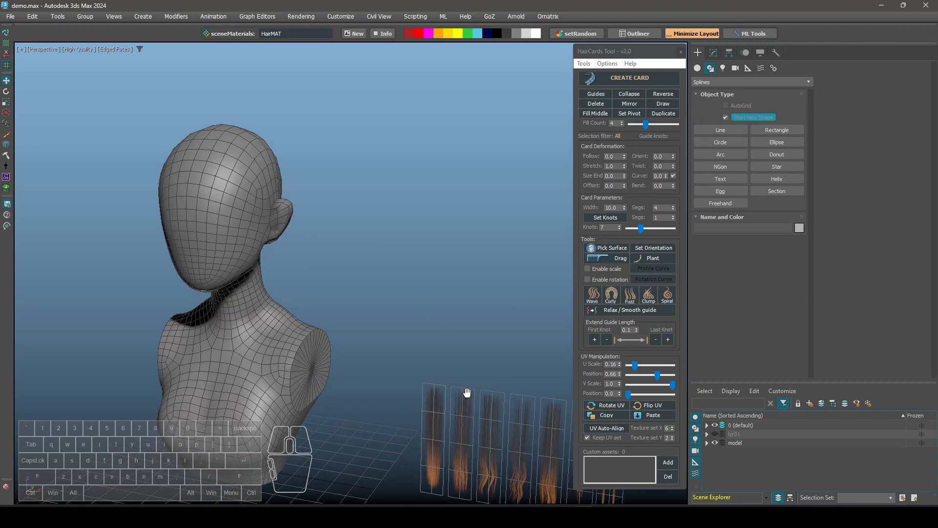
left_click(433, 434)
middle_click_drag(432, 434, 399, 381, "alt")
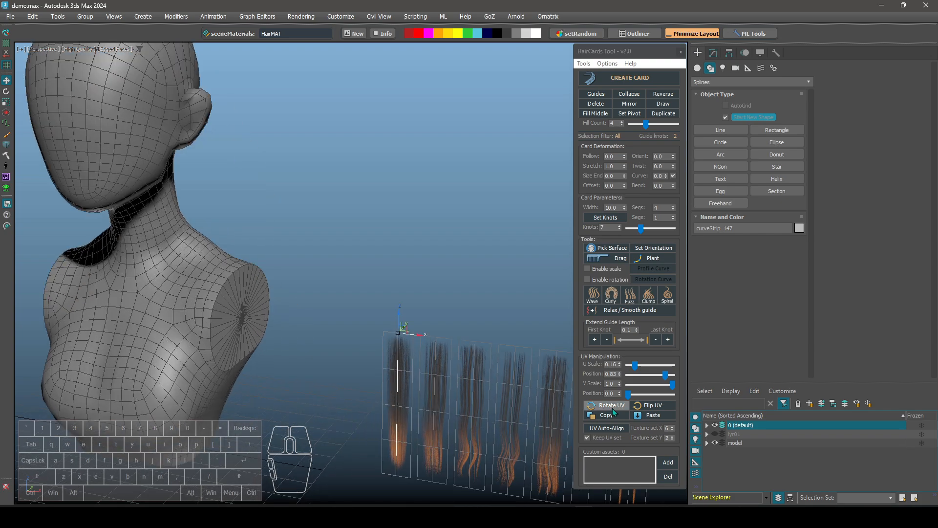
left_click(588, 438)
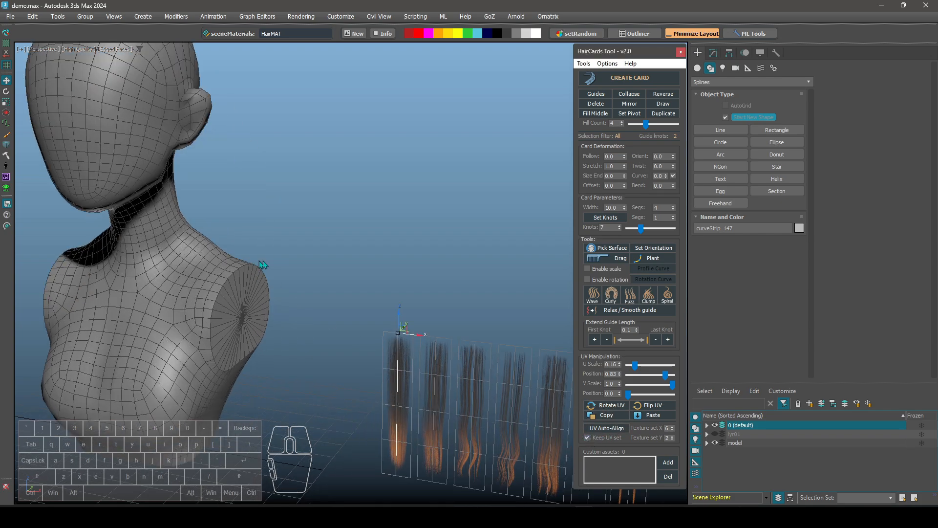
Select the head model and draw three curved freehand hair cards from the crown down toward the ear
middle_click_drag(264, 265, 298, 291, "alt")
middle_click_drag(442, 171, 438, 245, "alt")
left_click(266, 219)
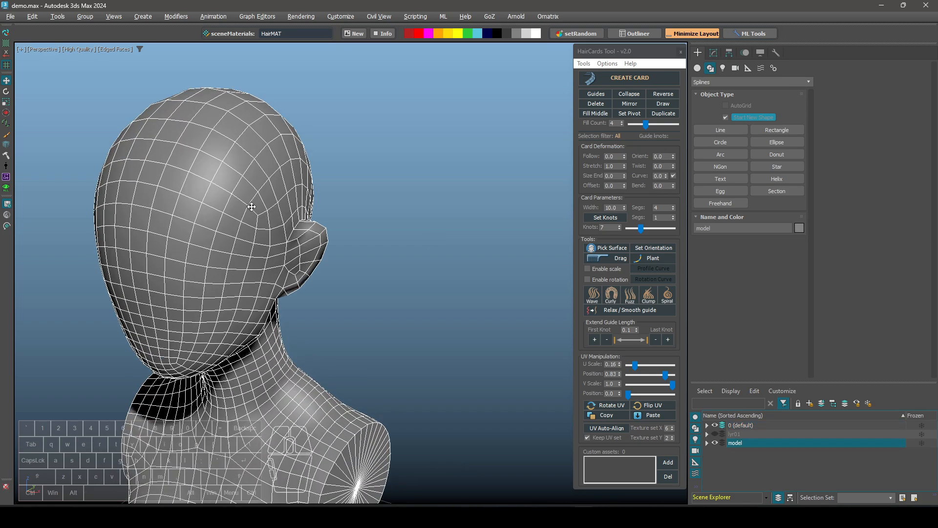
scroll(251, 206, "up", 2)
left_click(663, 104)
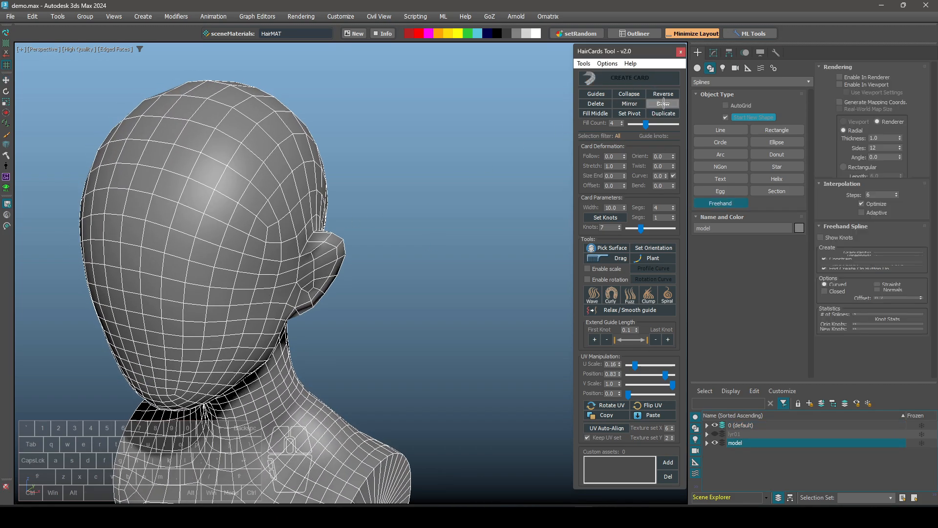
mouse_move(394, 151)
middle_mouse_down("alt")
mouse_move(423, 146)
mouse_move(262, 116)
middle_mouse_up("alt")
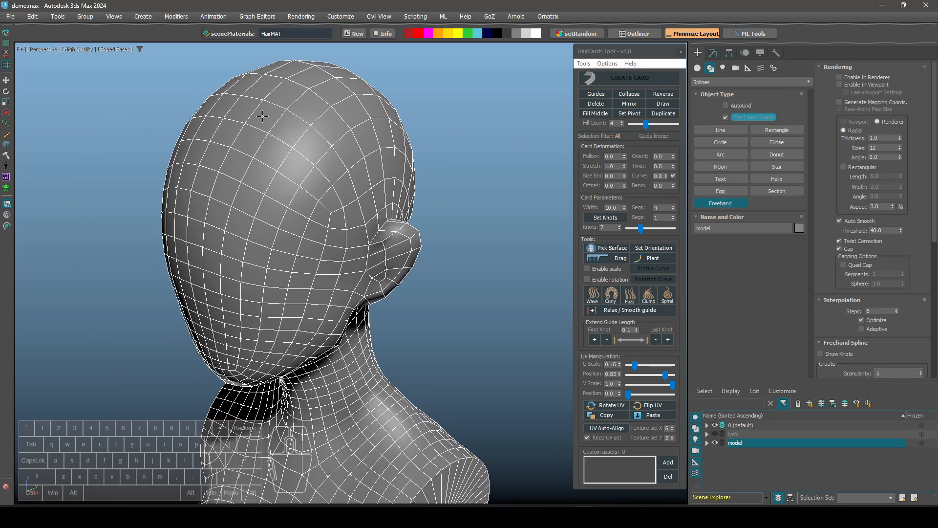
mouse_move(262, 116)
left_mouse_down()
mouse_move(278, 259)
mouse_move(320, 295)
left_mouse_up()
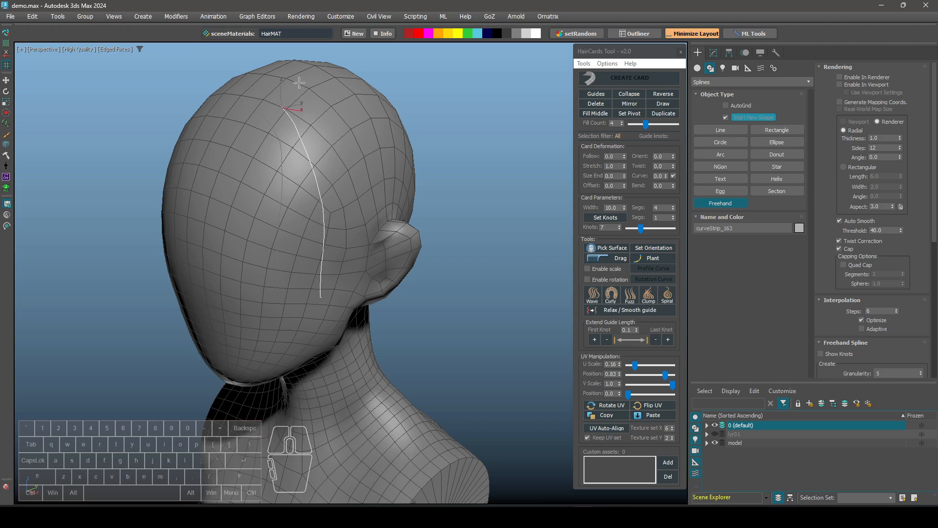
left_click_drag(299, 83, 340, 287)
right_click(375, 273)
mouse_move(390, 244)
middle_mouse_down("alt")
mouse_move(373, 223)
mouse_move(380, 191)
mouse_move(419, 241)
mouse_move(360, 253)
middle_mouse_up("alt")
scroll(360, 253, "up", 3)
middle_click_drag(343, 203, 435, 215, "alt")
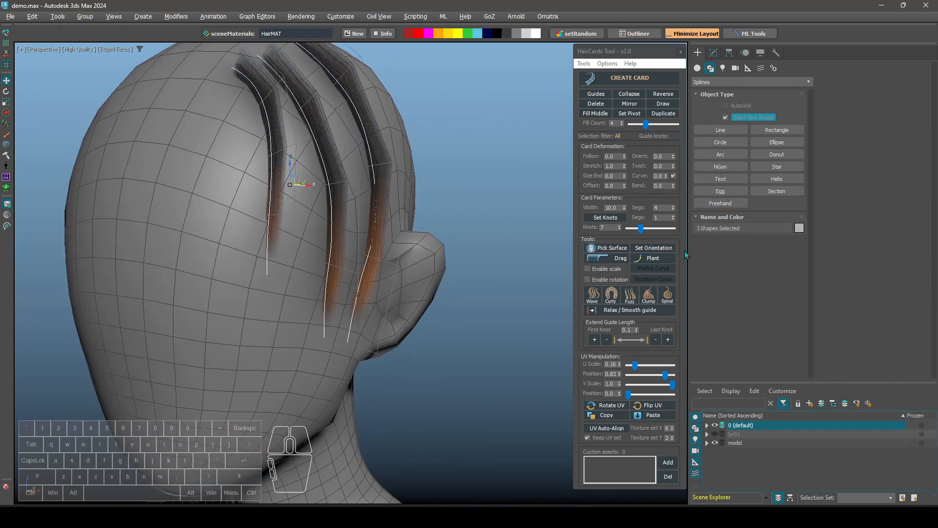
Pick the head model as the surface and set the orientation of the three new cards to it
middle_click_drag(213, 159, 233, 167, "alt")
middle_click_drag(343, 215, 467, 242, "alt")
left_click(604, 250)
left_click(247, 315)
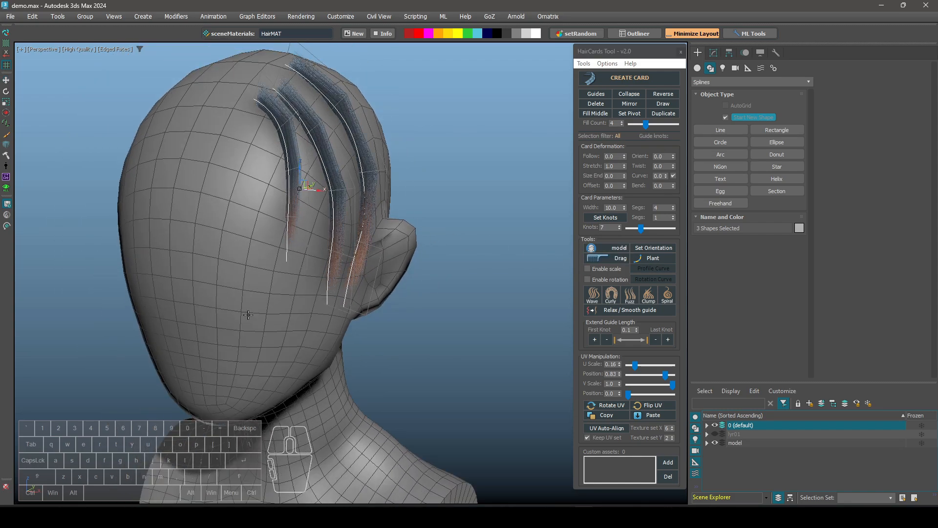
mouse_move(248, 314)
middle_mouse_down("alt")
mouse_move(269, 314)
mouse_move(249, 314)
middle_mouse_up("alt")
left_click(654, 251)
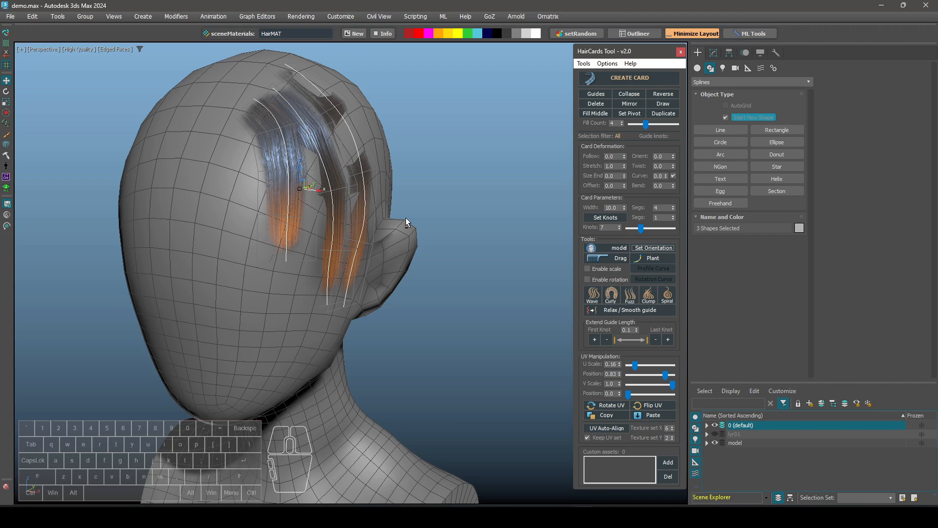
middle_click_drag(407, 220, 384, 182, "alt")
Set the lengthwise segments of the three head cards to 10
left_click(674, 207)
scroll(383, 193, "up", 2)
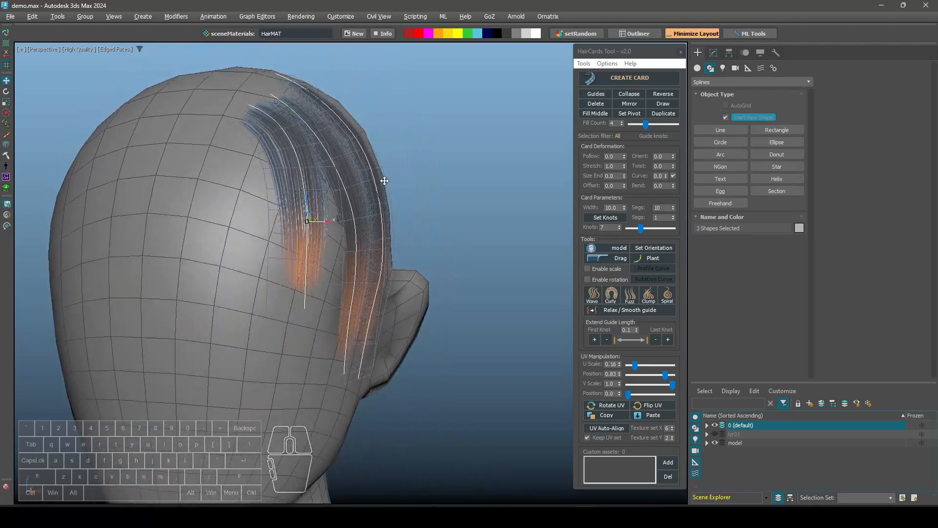
scroll(405, 224, "down", 2)
middle_click_drag(405, 224, 370, 224, "alt")
scroll(426, 235, "down", 4)
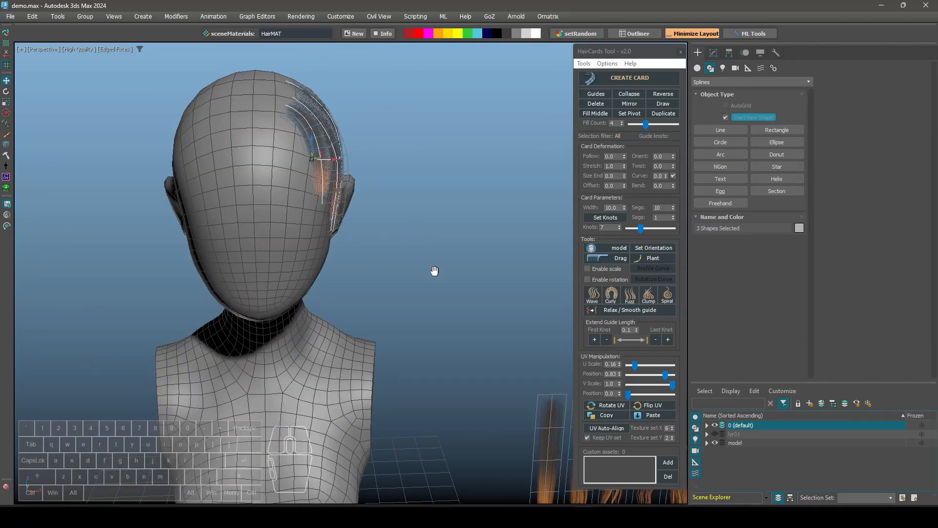
Select the guide of the fourth textured card using the Shapes filter and copy its UVs
middle_click_drag(436, 268, 323, 230, "alt")
scroll(420, 308, "up", 3)
middle_click_drag(421, 308, 419, 284, "alt")
scroll(419, 285, "down", 4)
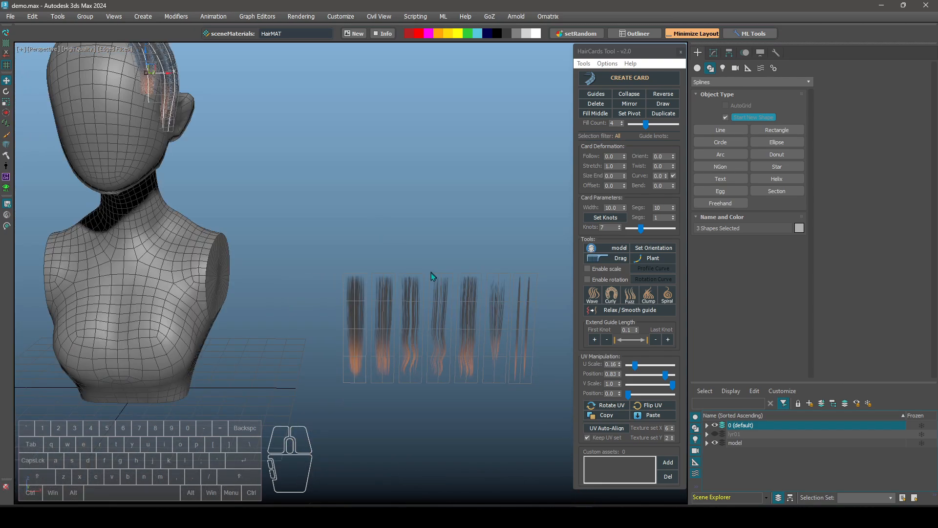
scroll(431, 273, "up", 6)
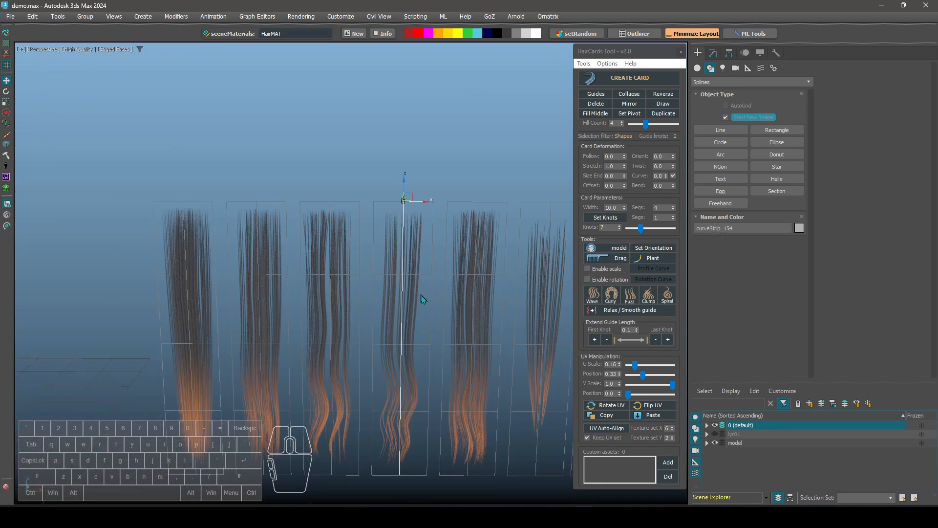
Select the three hair cards on the head and paste the copied UVs onto them
middle_click_drag(205, 194, 324, 362)
scroll(287, 283, "down", 2)
left_click_drag(324, 362, 225, 229)
middle_click_drag(318, 246, 260, 249, "alt")
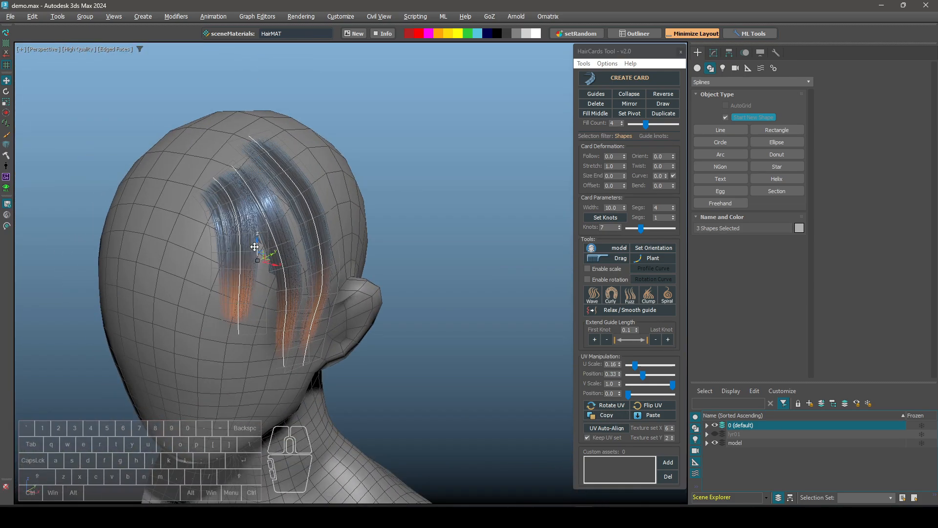
scroll(298, 231, "up", 3)
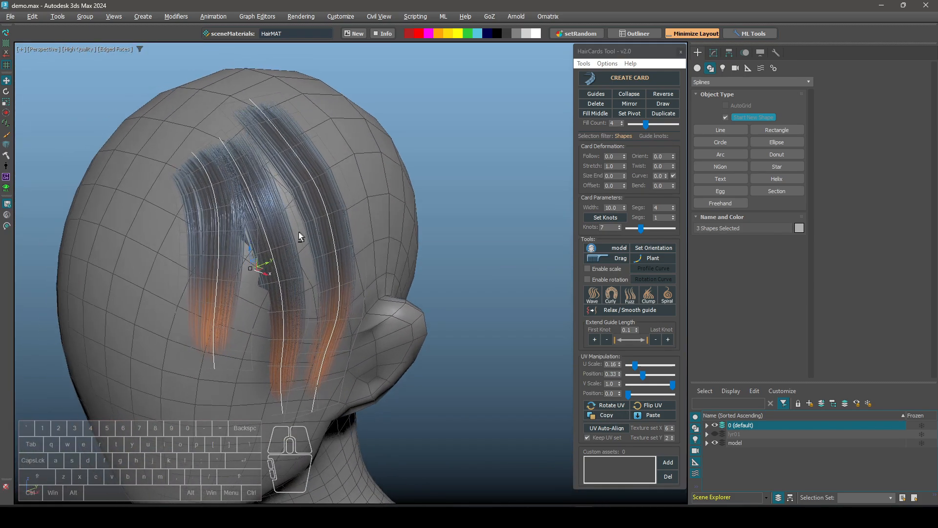
left_click(659, 417)
middle_click_drag(333, 277, 293, 229, "alt")
Copy the UVs of the fifth textured card and paste them onto the middle hair card on the head
scroll(312, 273, "down", 5)
scroll(445, 371, "down", 2)
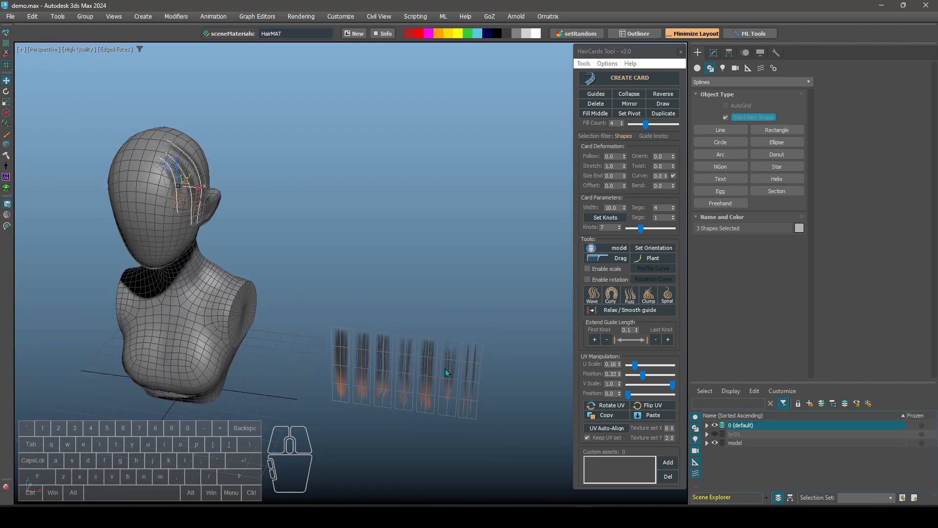
scroll(446, 368, "up", 3)
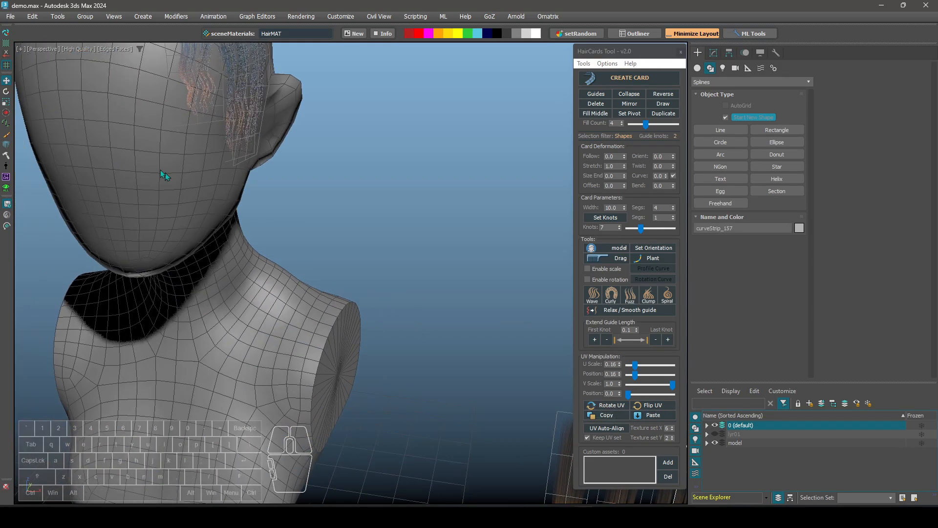
middle_click_drag(165, 172, 250, 221, "alt")
left_click(259, 265)
middle_click_drag(260, 266, 255, 250, "alt")
scroll(255, 250, "up", 2)
left_click(653, 415)
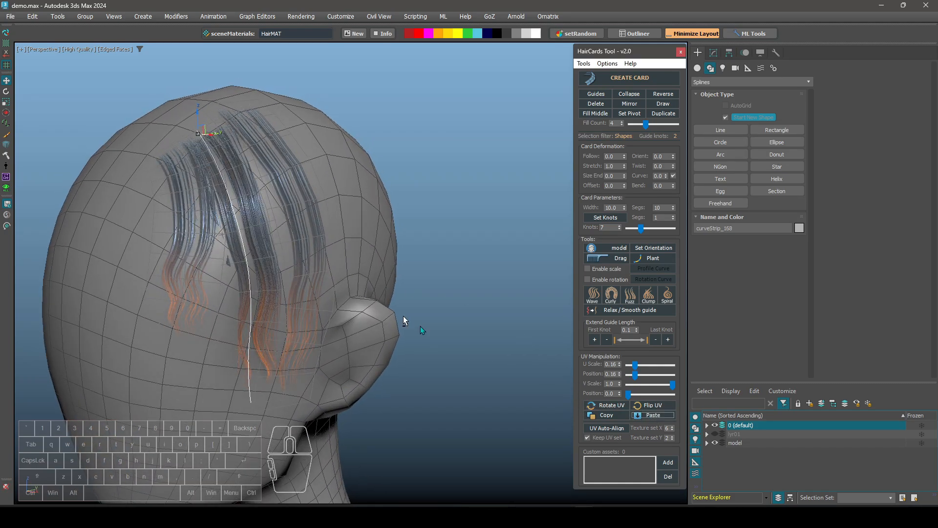
Set the orientation of the middle hair card to the picked head surface
middle_click_drag(405, 321, 368, 253, "alt")
left_click(643, 248)
scroll(313, 249, "down", 3)
scroll(368, 253, "down", 2)
scroll(368, 253, "down", 2)
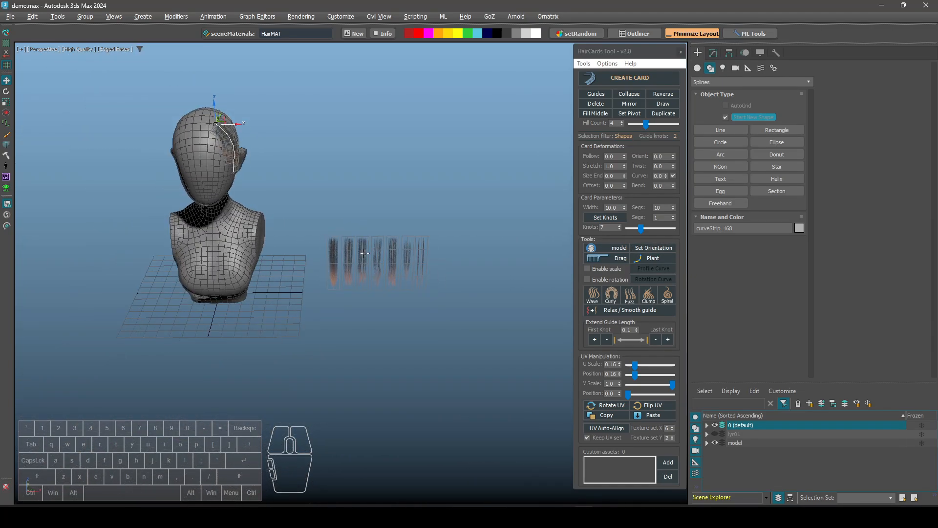
scroll(355, 250, "up", 8)
middle_click_drag(318, 195, 311, 247)
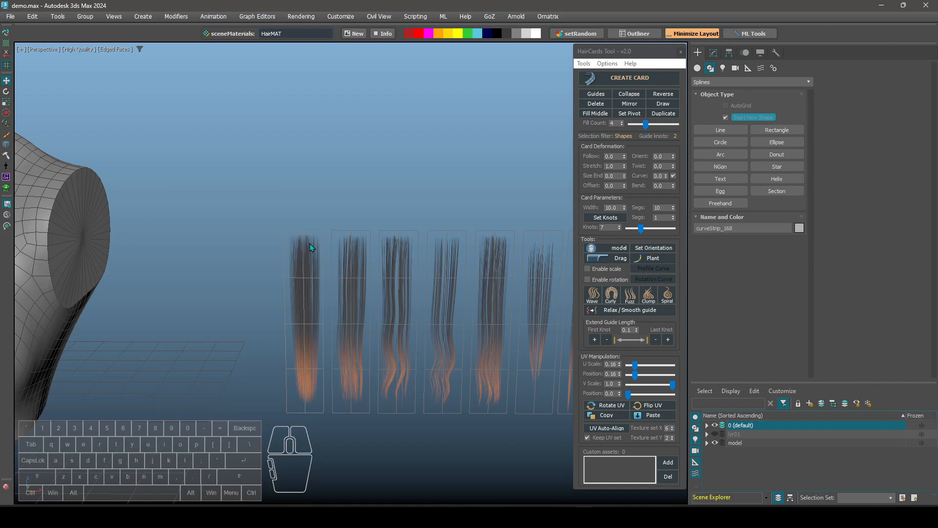
Duplicate the first textured hair card and place the copy above the row of cards
left_click_drag(317, 264, 353, 45)
left_click(664, 113)
middle_click_drag(383, 151, 374, 208)
scroll(374, 206, "up", 1)
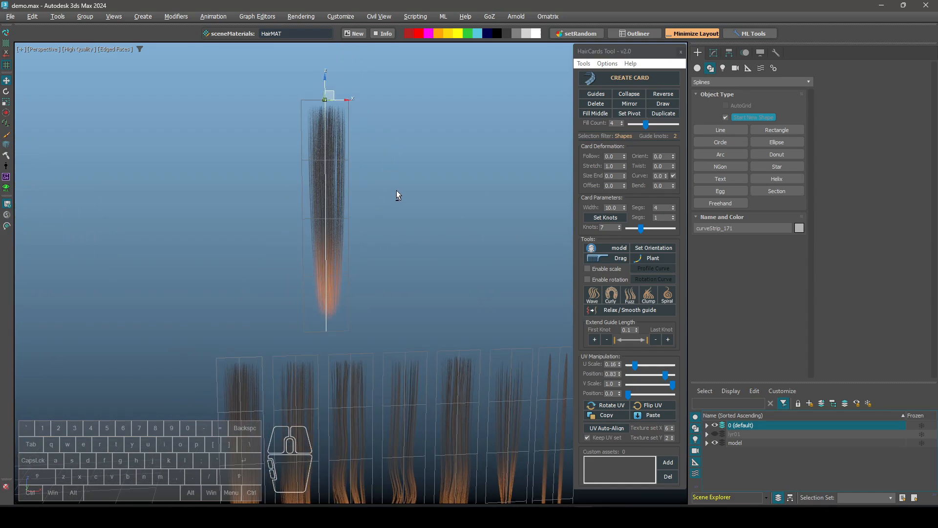
middle_click_drag(411, 249, 412, 263)
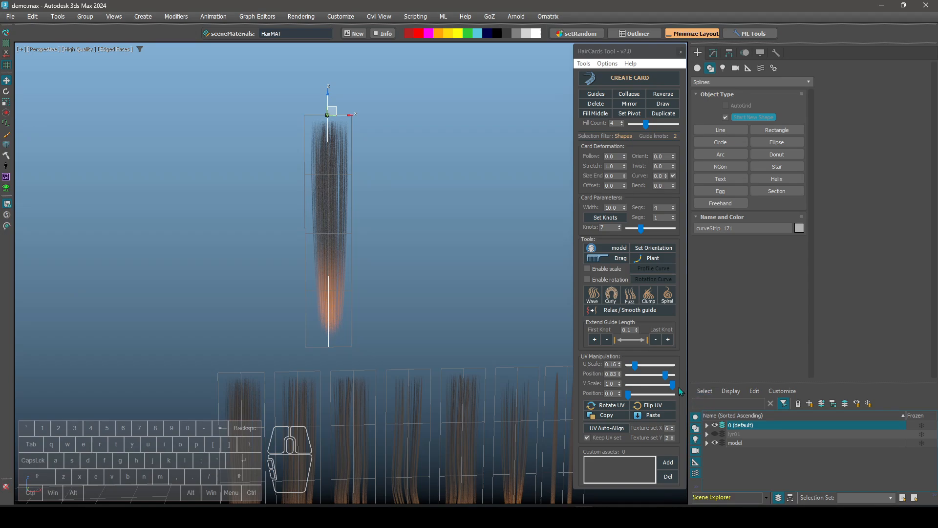
Set the duplicated card's UVs to U position 0.32, V position 0.01 and U scale 0.21
mouse_move(667, 377)
left_mouse_down()
mouse_move(635, 381)
mouse_move(651, 378)
left_mouse_up()
middle_click_drag(474, 388, 454, 354)
left_click_drag(653, 379, 646, 379)
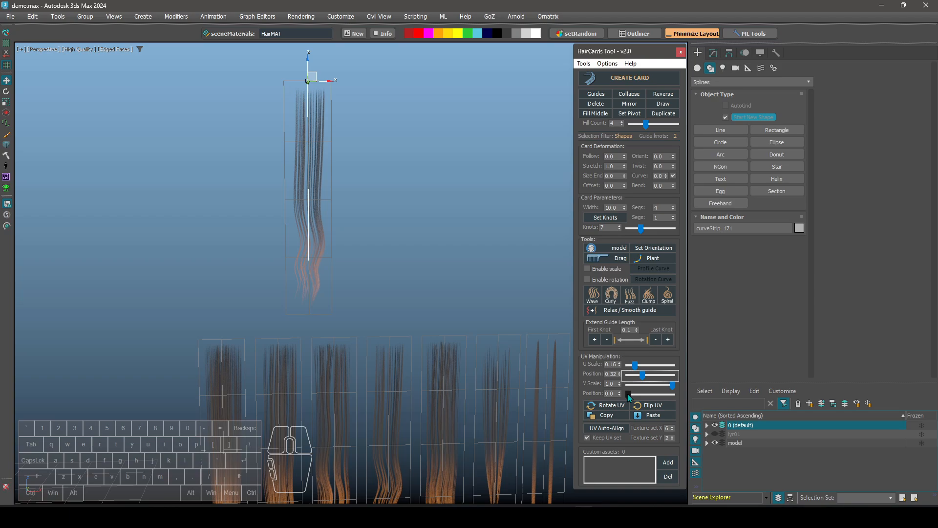
mouse_move(629, 395)
left_mouse_down()
mouse_move(665, 396)
mouse_move(614, 397)
left_mouse_up()
left_click_drag(660, 391, 693, 393)
mouse_move(634, 365)
left_mouse_down()
mouse_move(660, 367)
mouse_move(629, 367)
mouse_move(638, 370)
left_mouse_up()
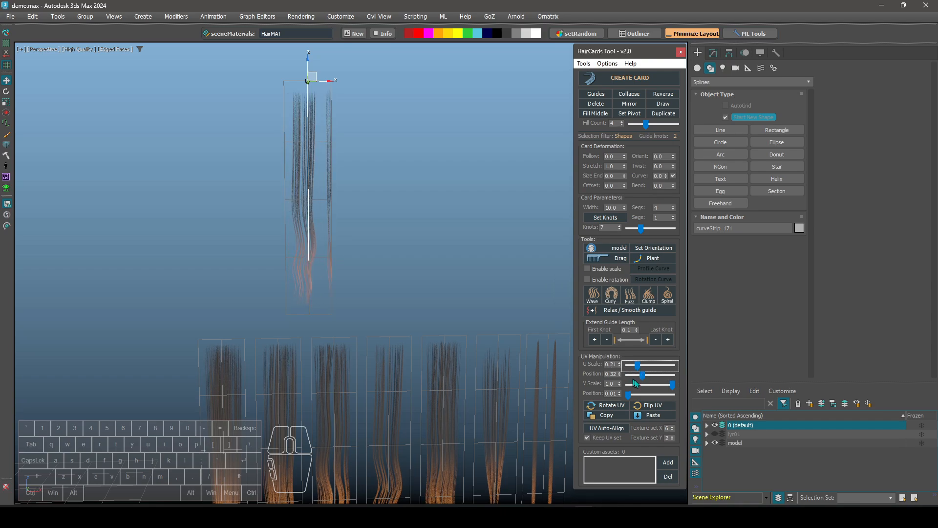
Select the guide of the first card in the row and rotate its UVs several times
middle_click_drag(243, 314, 268, 285)
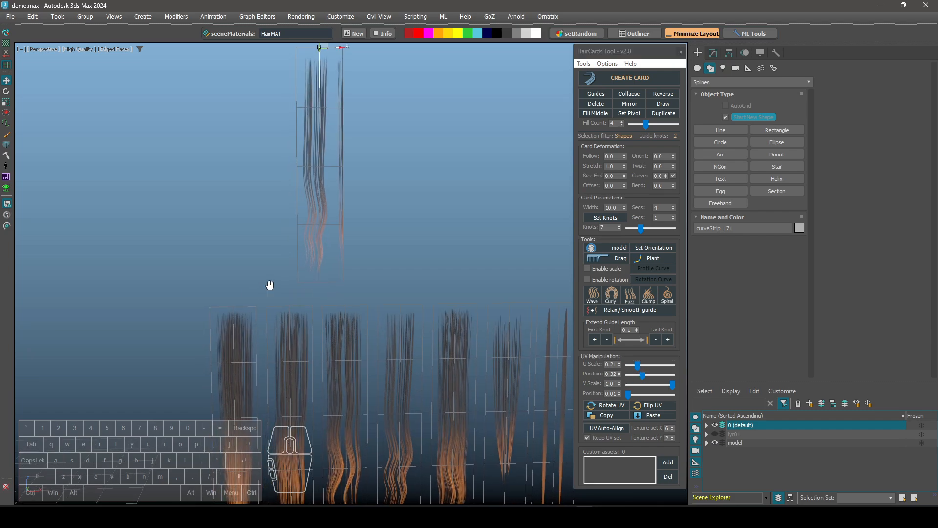
scroll(294, 278, "down", 4)
scroll(298, 260, "up", 4)
middle_click_drag(327, 305, 328, 271)
scroll(327, 271, "down", 3)
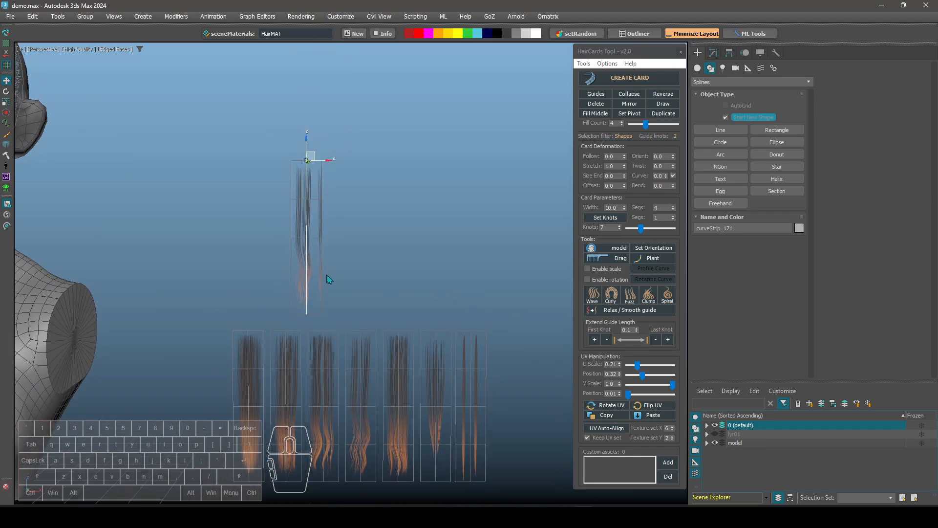
scroll(327, 329, "up", 1)
middle_click_drag(348, 315, 347, 273, "alt")
scroll(300, 323, "up", 3)
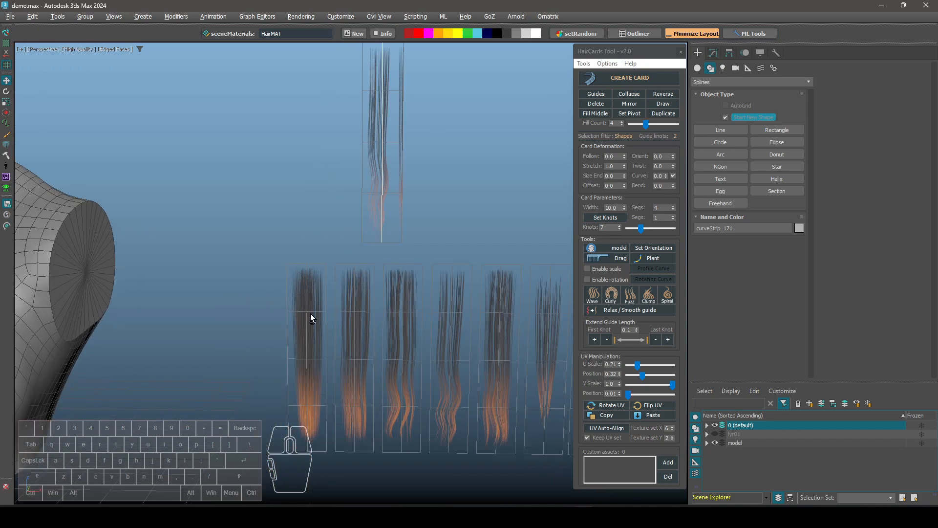
left_click(322, 307)
scroll(327, 300, "up", 4)
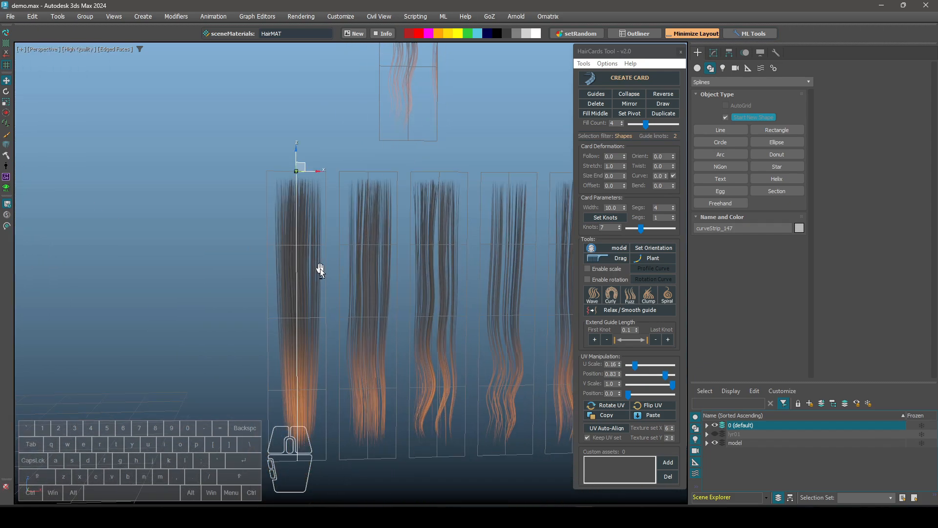
left_click(618, 410)
left_click(618, 409)
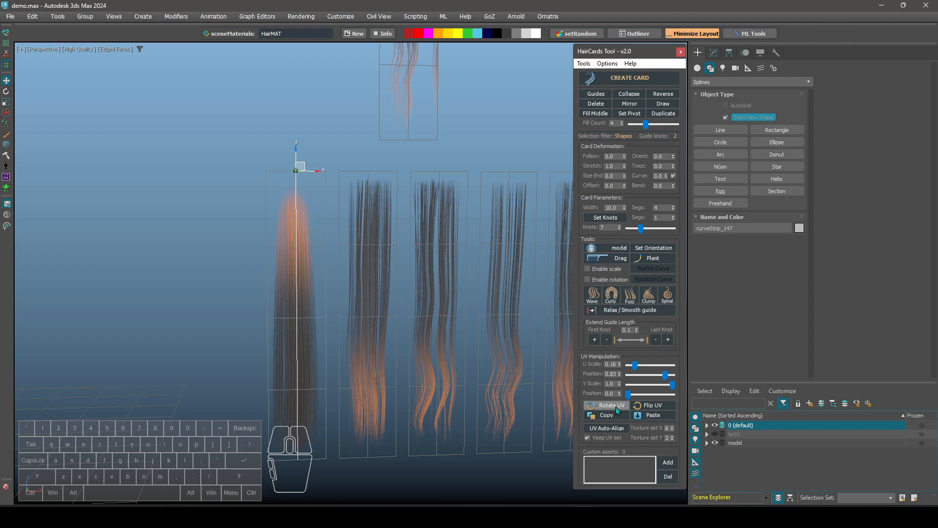
left_click(618, 410)
left_click(618, 409)
Flip the UVs of the first card in the row back and forth repeatedly
middle_click_drag(371, 374, 394, 352)
left_click(658, 409)
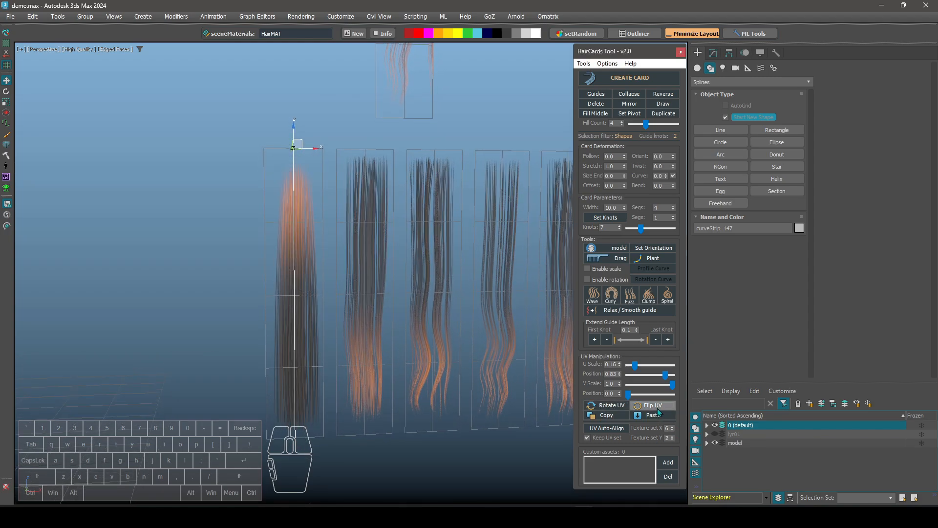
left_click(658, 408)
left_click(658, 409)
left_click(658, 409)
left_click(658, 409)
left_click(658, 408)
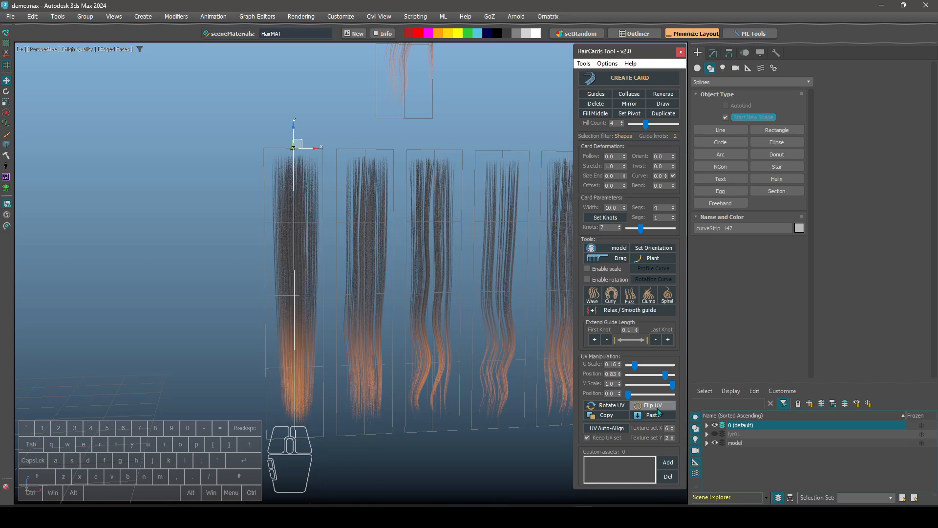
left_click(658, 409)
left_click(658, 408)
left_click(658, 408)
left_click(658, 409)
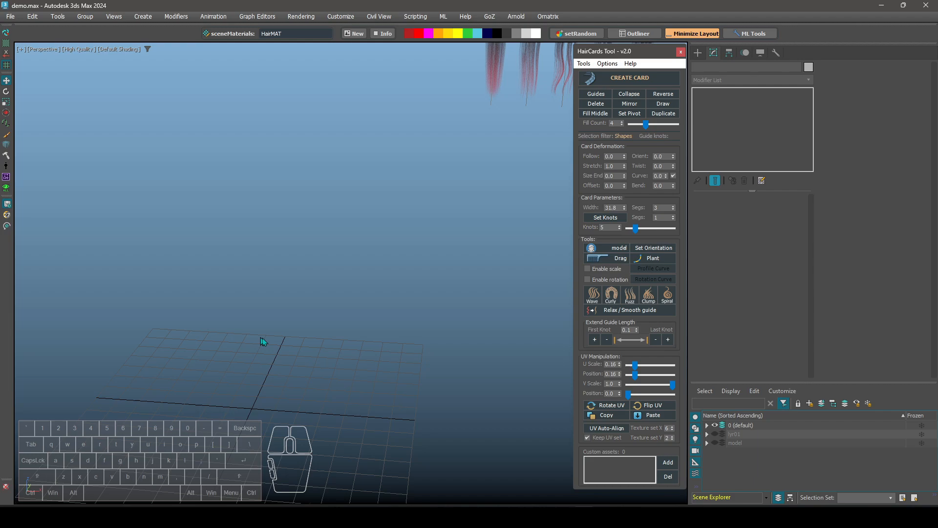
Draw a gently curved spline with the Line tool over the ground grid
middle_click_drag(262, 338, 325, 342, "alt")
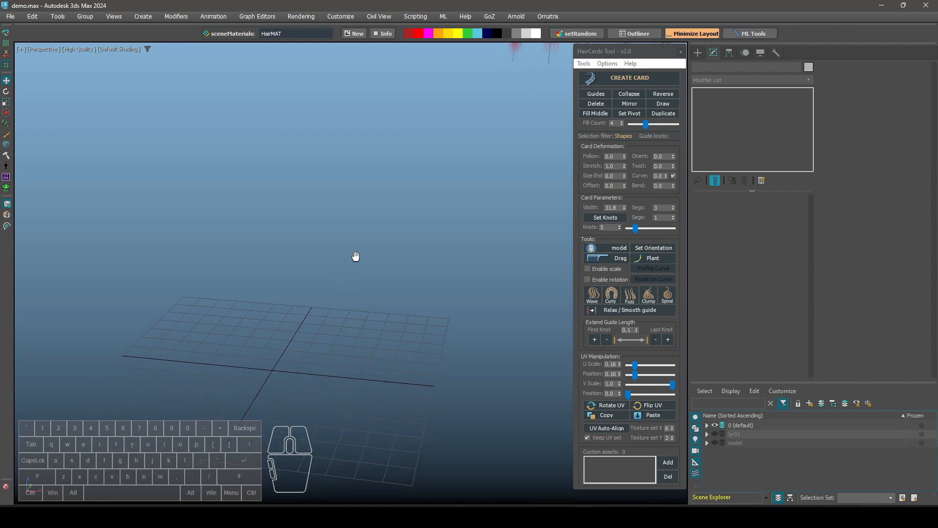
left_click(699, 52)
left_click(720, 129)
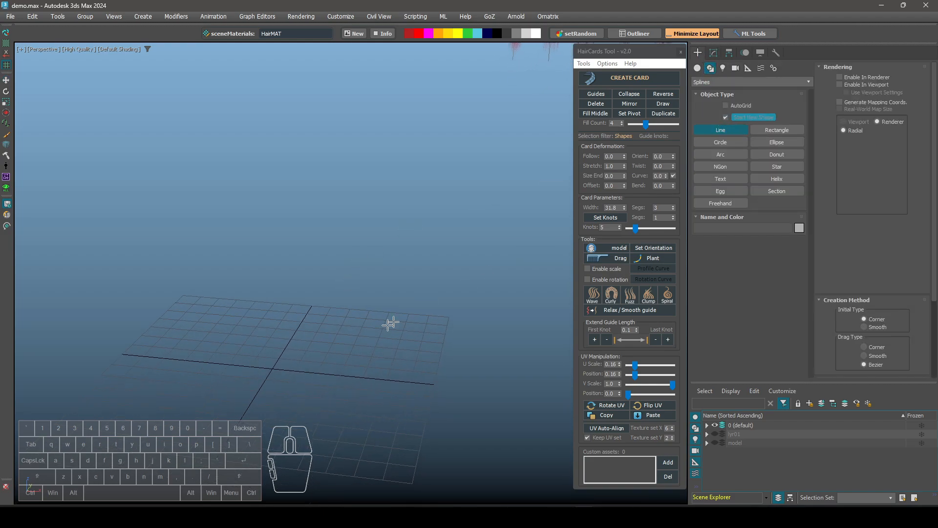
right_click(352, 405)
right_click(352, 405)
key("e")
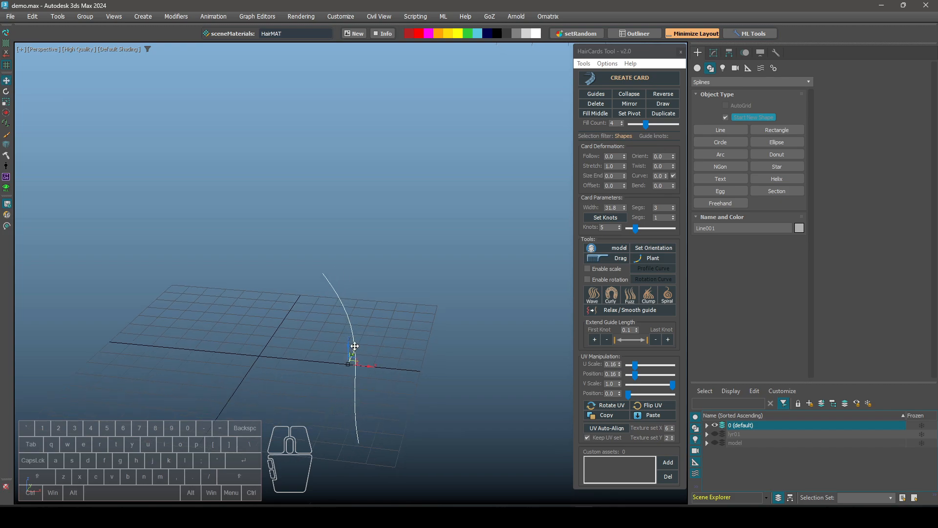
Raise the curved line above the grid and create a hair card from it
left_click_drag(350, 331, 350, 154)
middle_click_drag(356, 188, 360, 247)
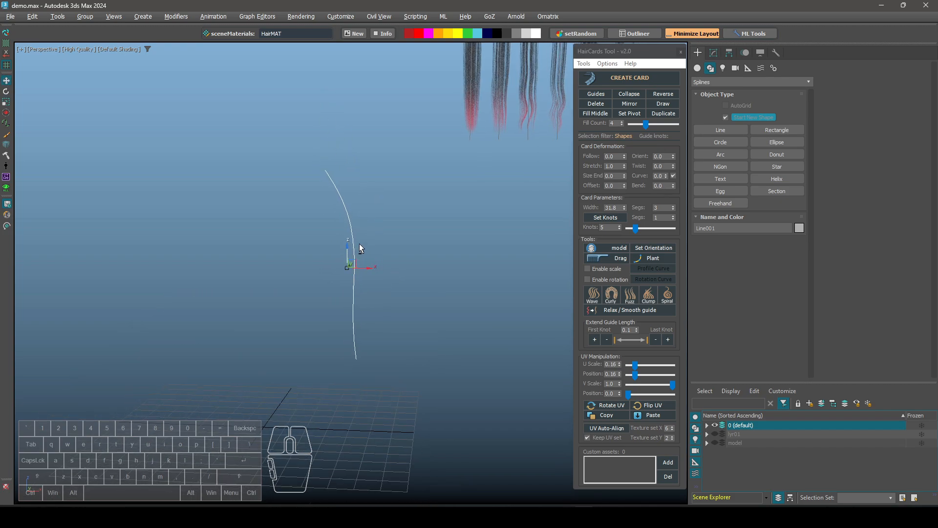
scroll(360, 248, "up", 2)
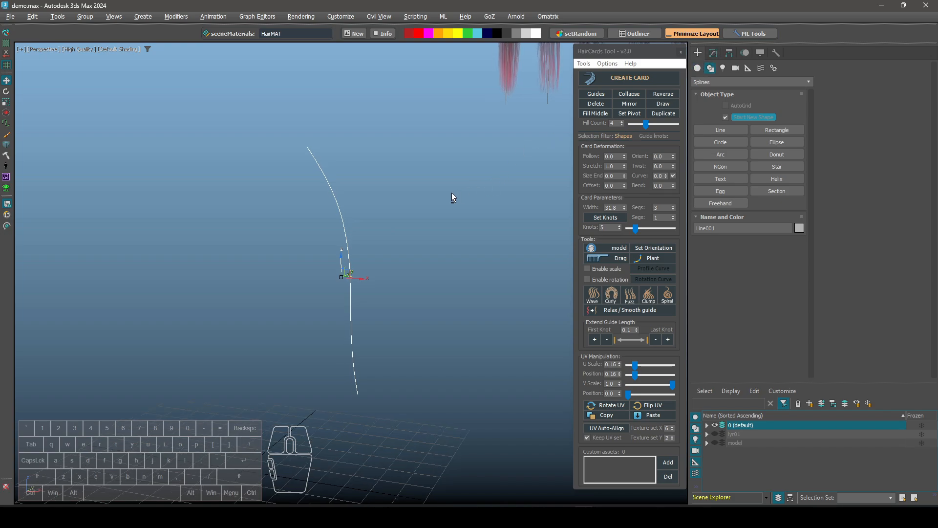
left_click(633, 74)
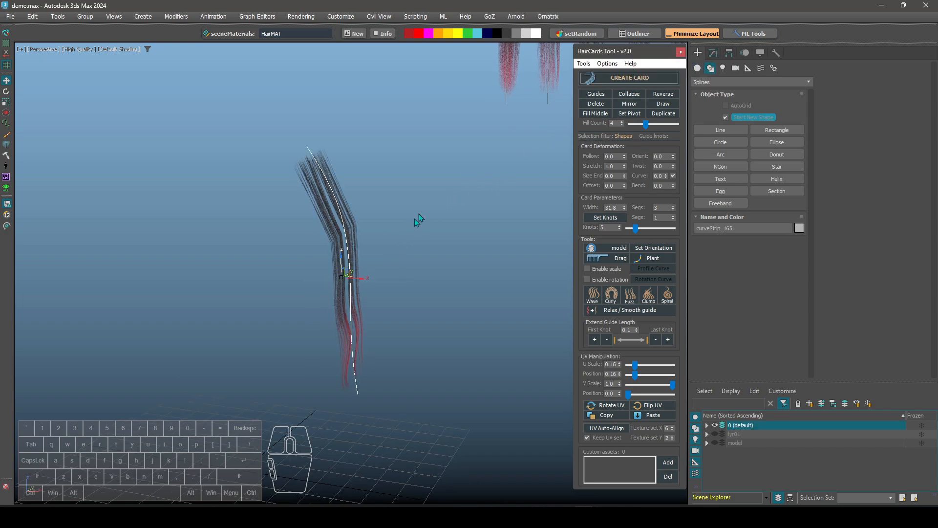
left_click(337, 230)
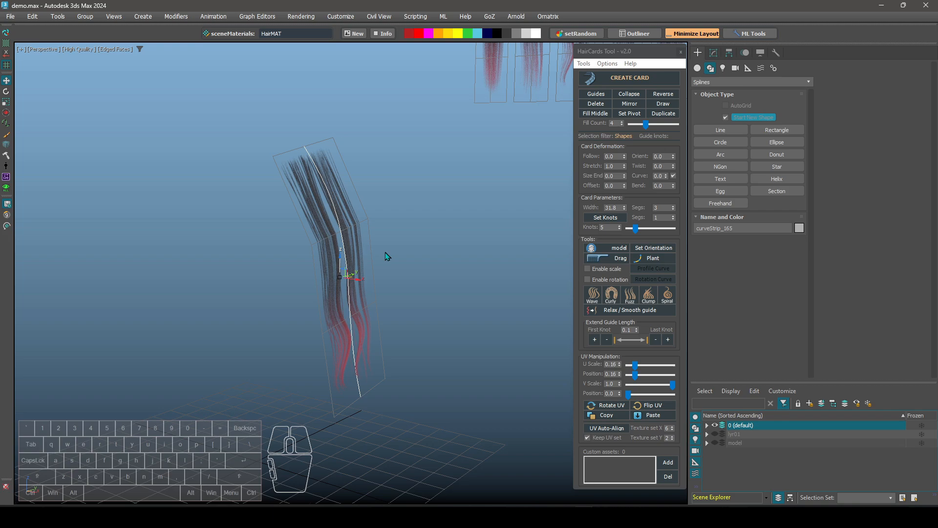
mouse_move(387, 256)
middle_mouse_down("alt")
mouse_move(363, 245)
mouse_move(391, 261)
middle_mouse_up("alt")
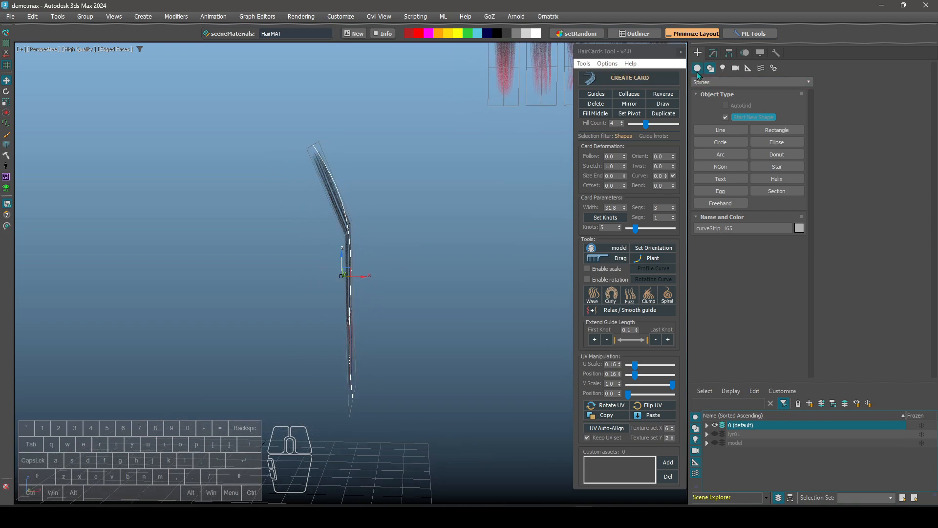
Extend the card's guide from its lower end knot with new knots that sweep sideways and back up, for ten knots in all
middle_click_drag(439, 245, 313, 274, "alt")
key("1")
middle_click_drag(413, 196, 340, 379, "alt")
left_click(336, 423)
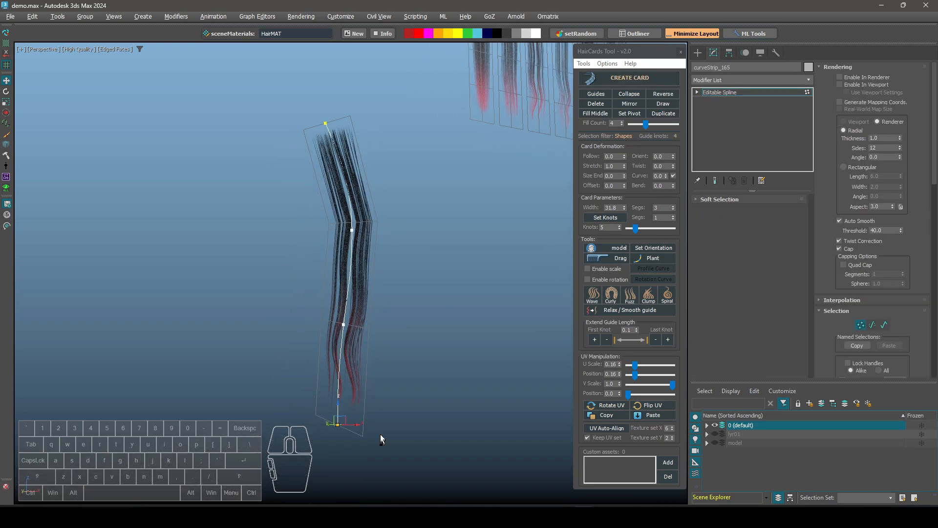
middle_click_drag(380, 435, 335, 379, "alt")
left_click_drag(335, 380, 525, 226)
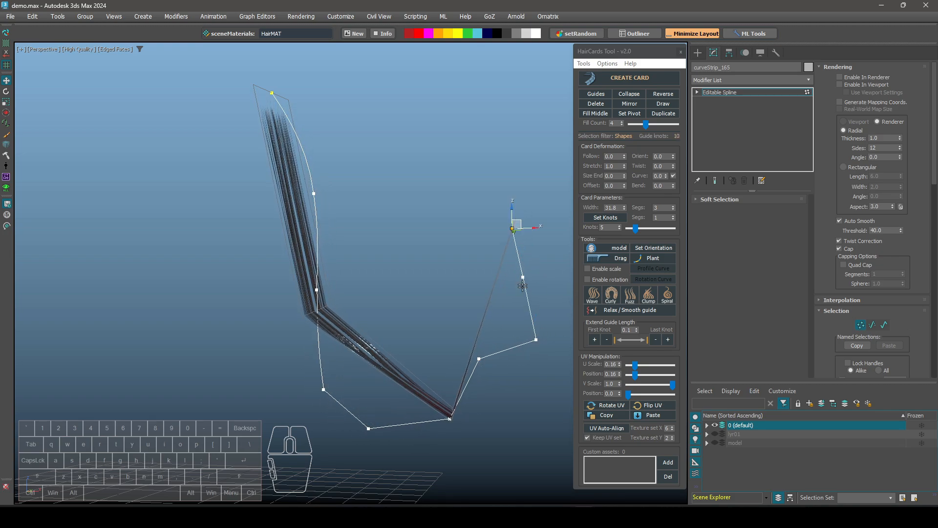
Convert the guide's knots to Smooth and raise the card's lengthwise segments to 33
middle_click_drag(482, 313, 469, 295)
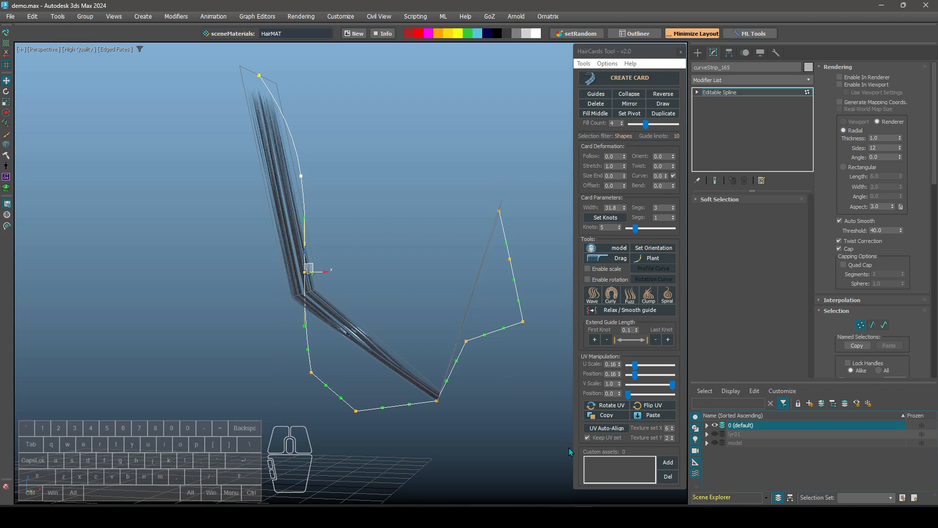
right_click(432, 312, "shift")
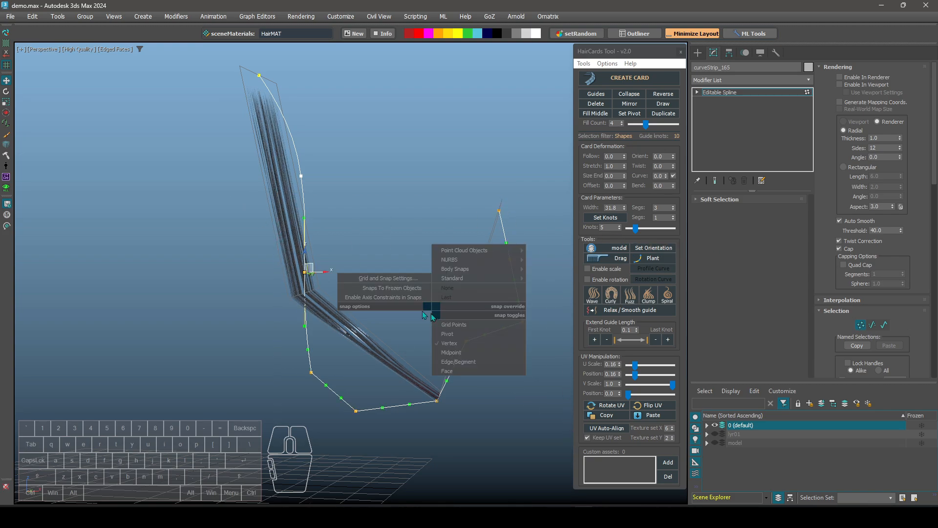
right_click(419, 297)
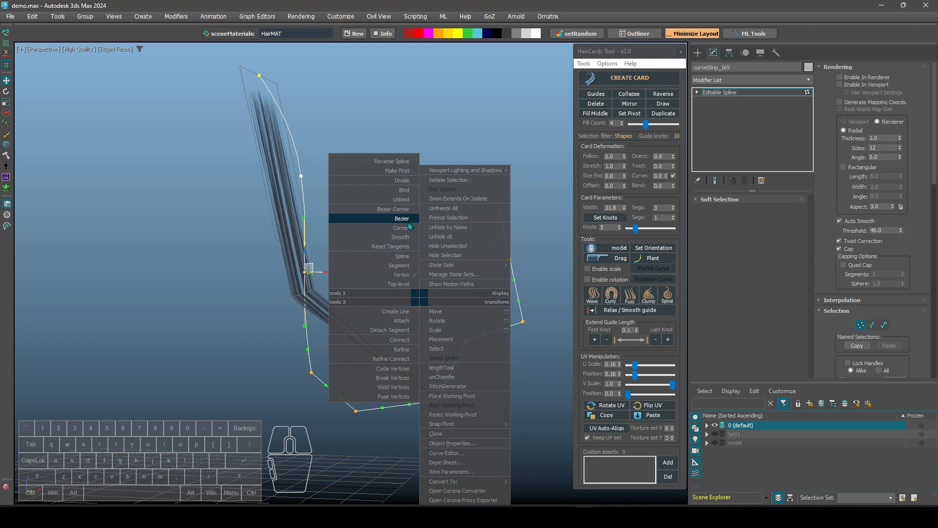
left_click(404, 237)
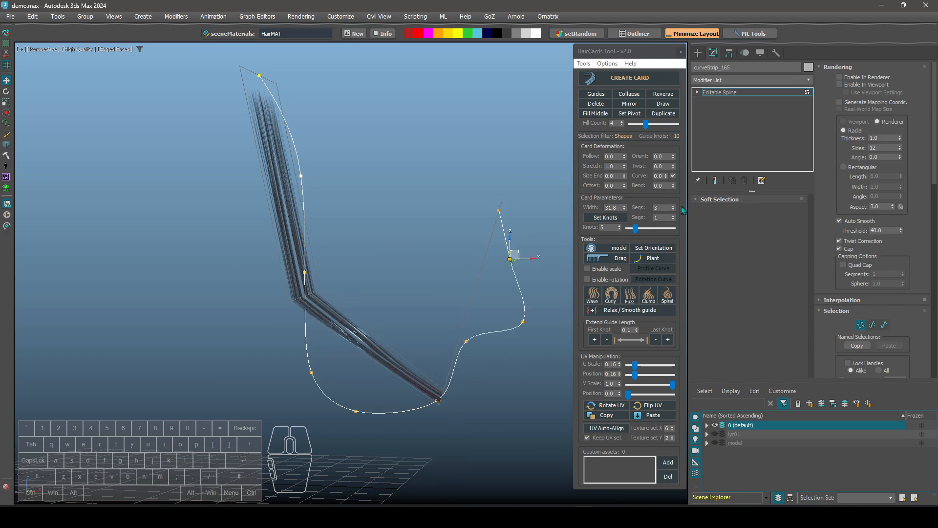
left_click_drag(673, 208, 673, 189)
middle_click_drag(431, 279, 507, 210, "alt")
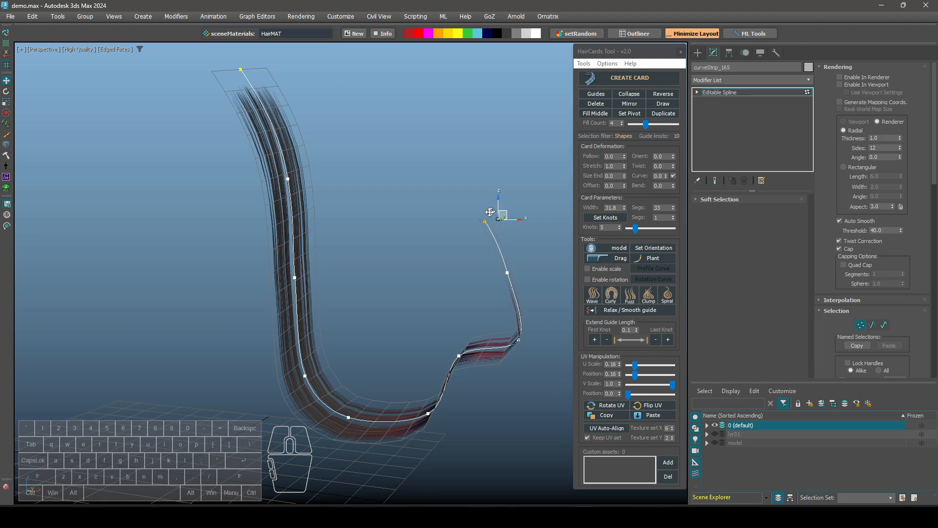
Move the end knot and the knots along the guide's far section to bend that part of the card in depth
left_click_drag(490, 212, 454, 244)
middle_click_drag(477, 357, 500, 341, "alt")
left_click(460, 356)
left_click_drag(469, 348, 422, 325)
middle_click_drag(461, 333, 530, 332, "alt")
left_click(522, 333)
left_click_drag(529, 327, 519, 348)
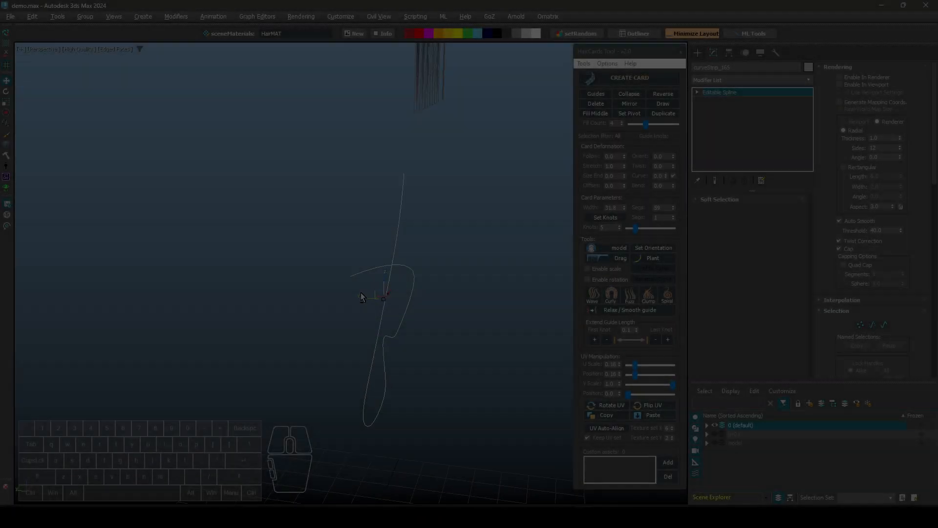
Clone the looping guide spline sideways as four independent copies
middle_click_drag(361, 292, 366, 297, "alt")
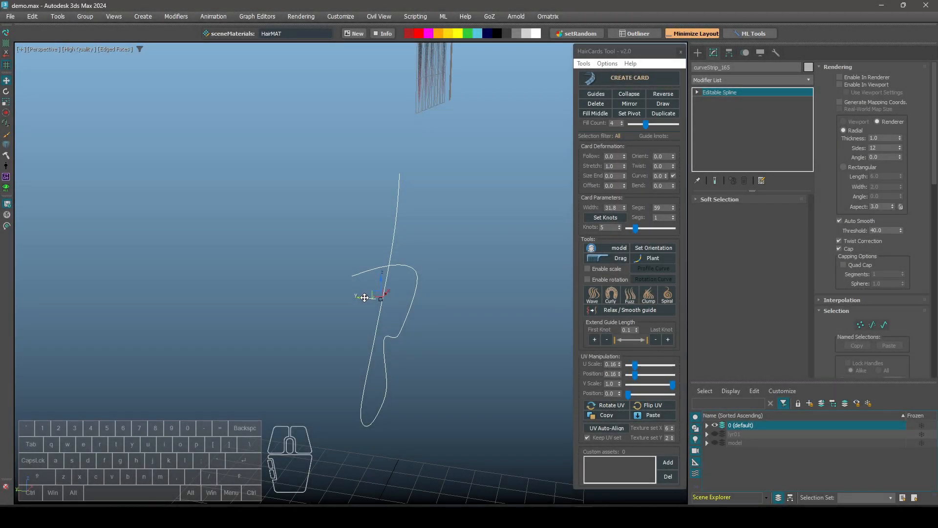
left_click_drag(365, 297, 343, 295, "shift")
left_click(493, 260)
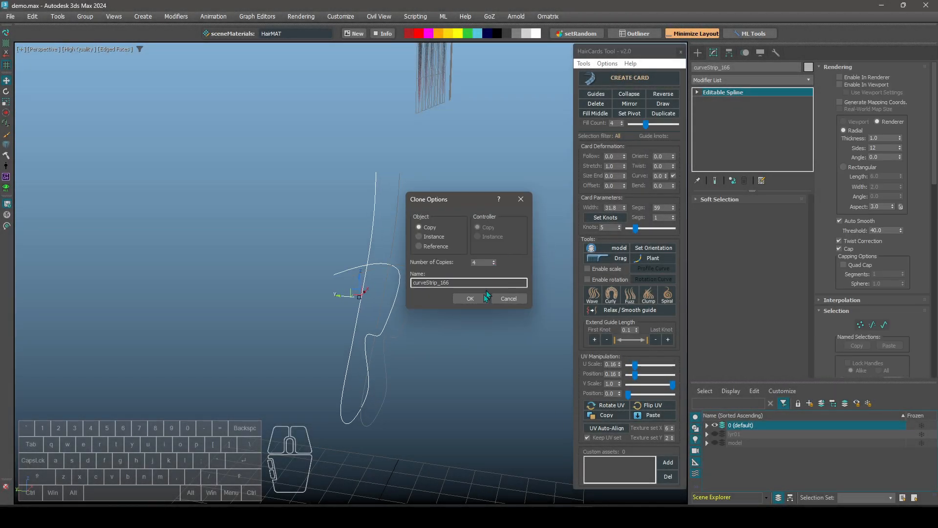
left_click(470, 298)
Select all five looping splines and create hair cards from them
middle_click_drag(333, 312, 306, 315, "alt")
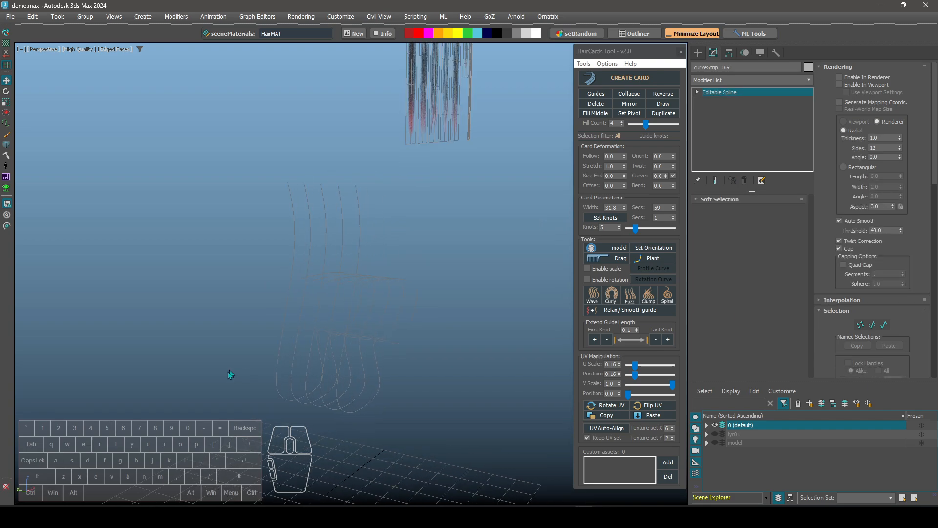
left_click_drag(228, 372, 477, 310)
left_click(623, 86)
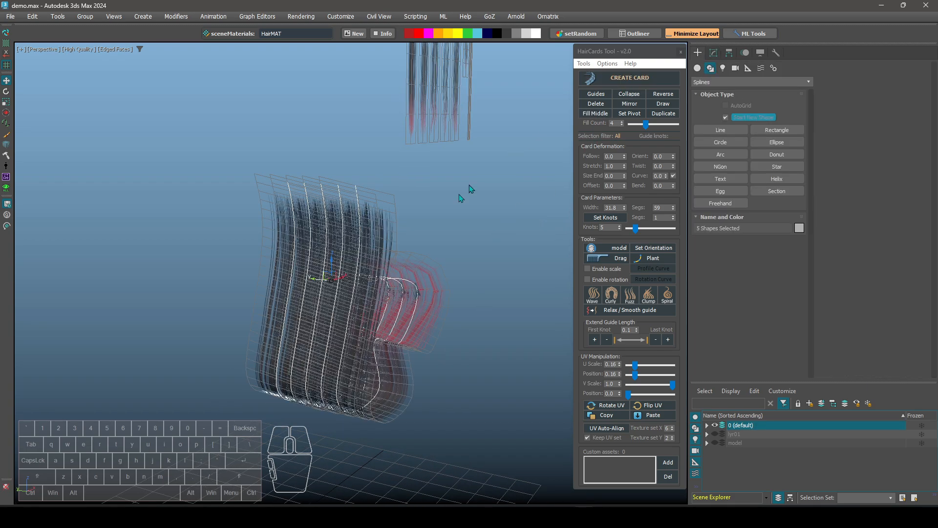
middle_click_drag(452, 286, 357, 344, "alt")
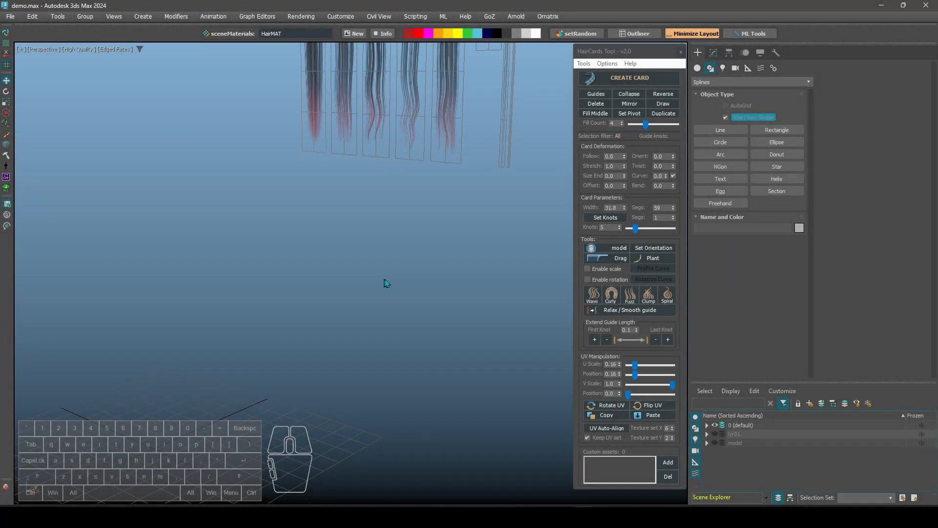
middle_click_drag(395, 283, 374, 294)
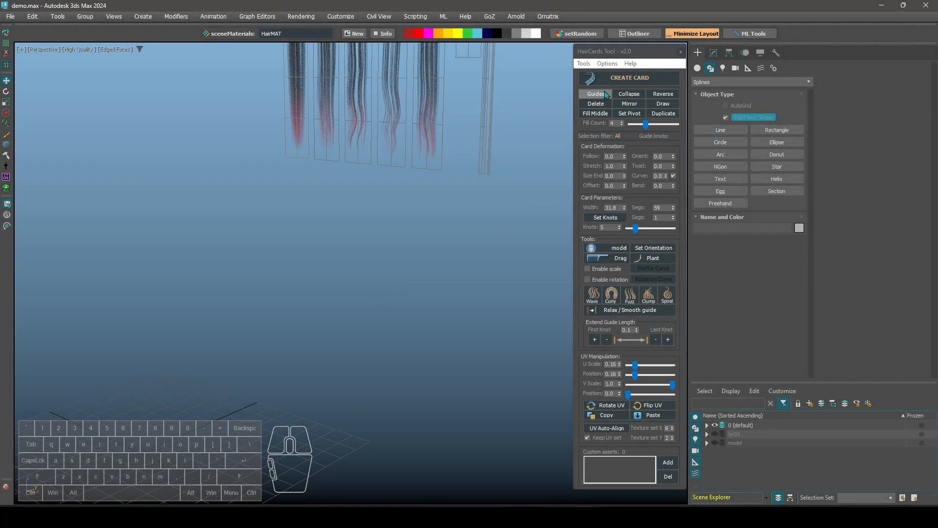
scroll(397, 288, "down", 3)
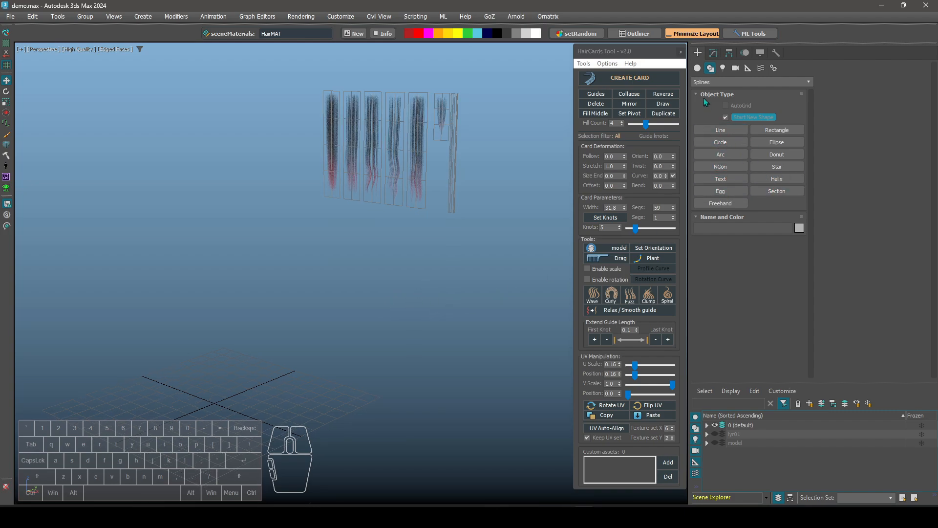
Create a plane primitive about 146 long and 103 wide on the ground grid
left_click(698, 68)
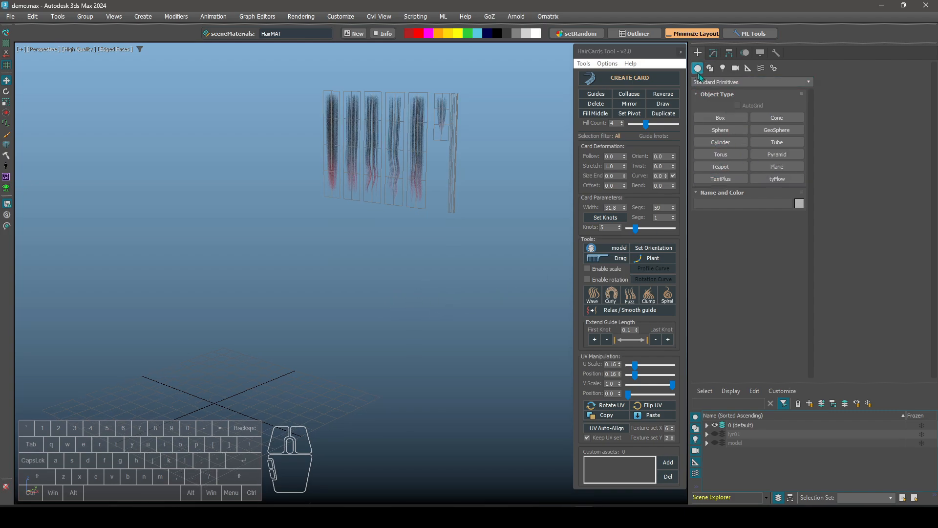
left_click(774, 167)
left_click_drag(275, 358, 217, 480)
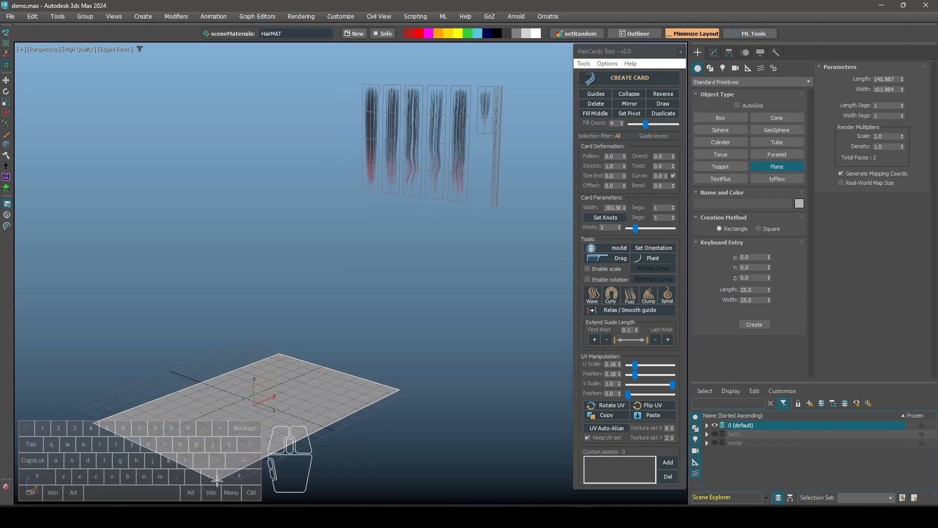
right_click(255, 426)
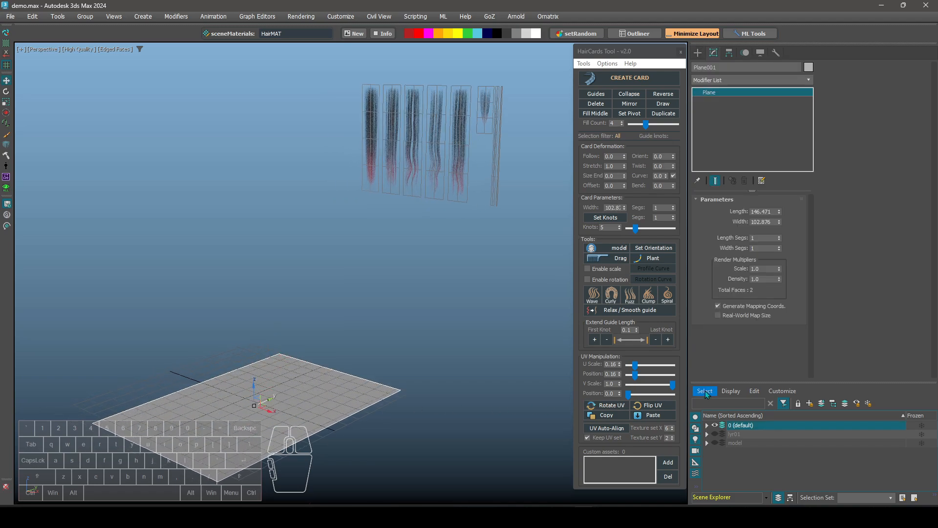
Set the plane to 7 length segments and 6 width segments, and convert it to Editable Poly
left_click(780, 239)
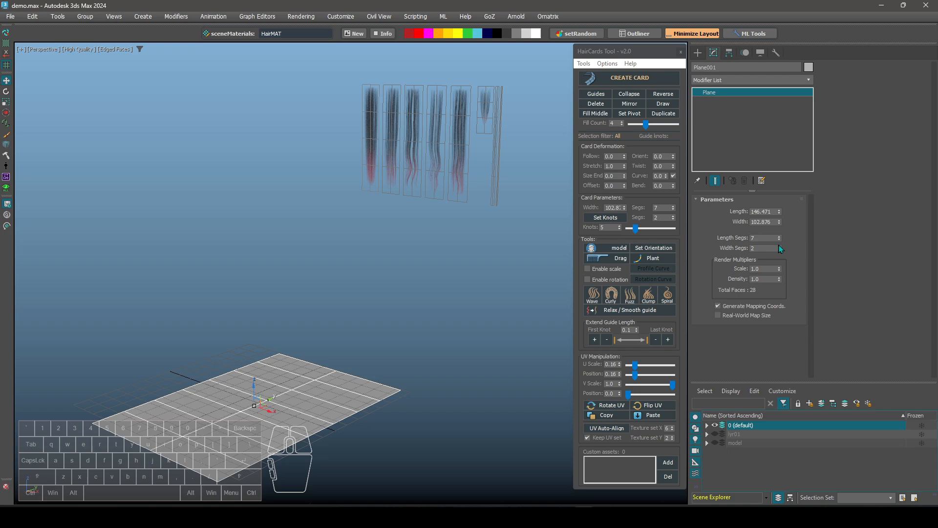
left_click(781, 246)
scroll(416, 254, "down", 2)
scroll(293, 374, "up", 6)
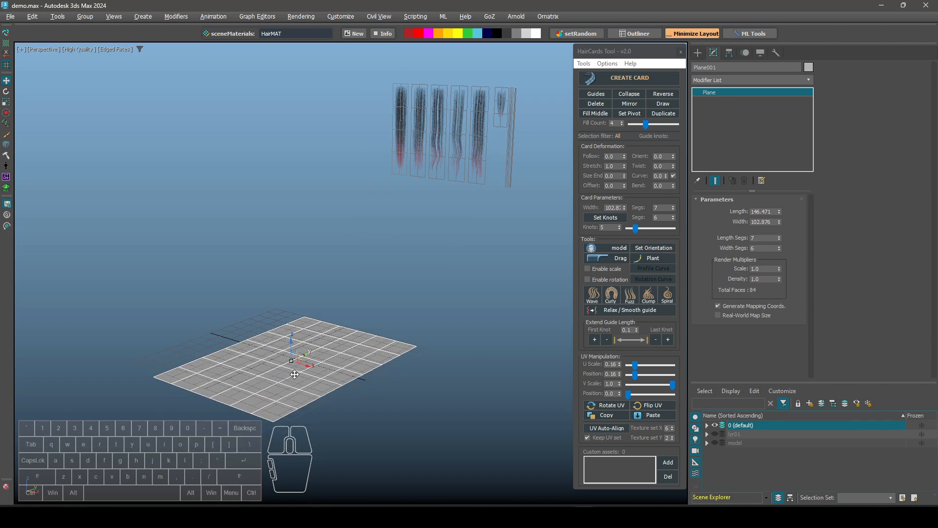
middle_click_drag(294, 373, 337, 342, "alt")
right_click_drag(266, 233, 329, 311)
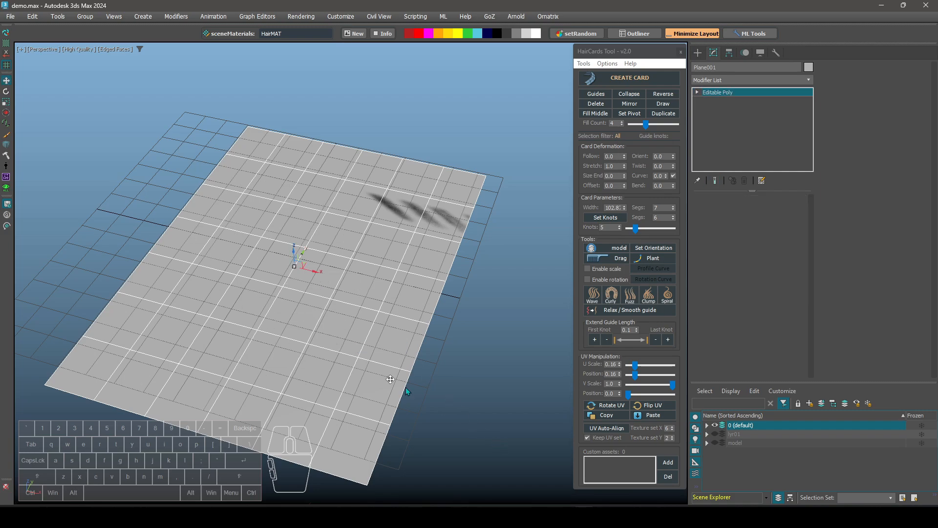
Select a single lengthwise edge at the plane's near border and generate guide splines from the plane
middle_click_drag(279, 452, 277, 422)
key("2")
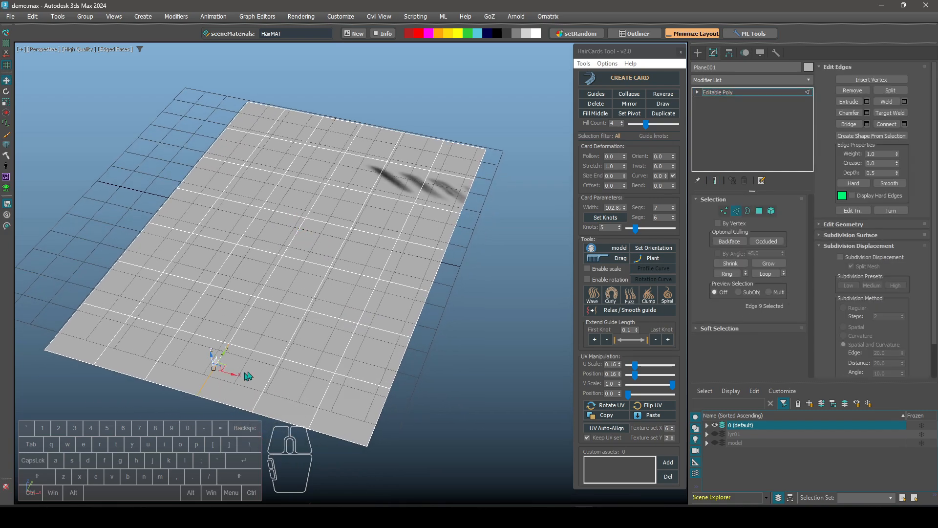
middle_click_drag(249, 376, 232, 362, "alt")
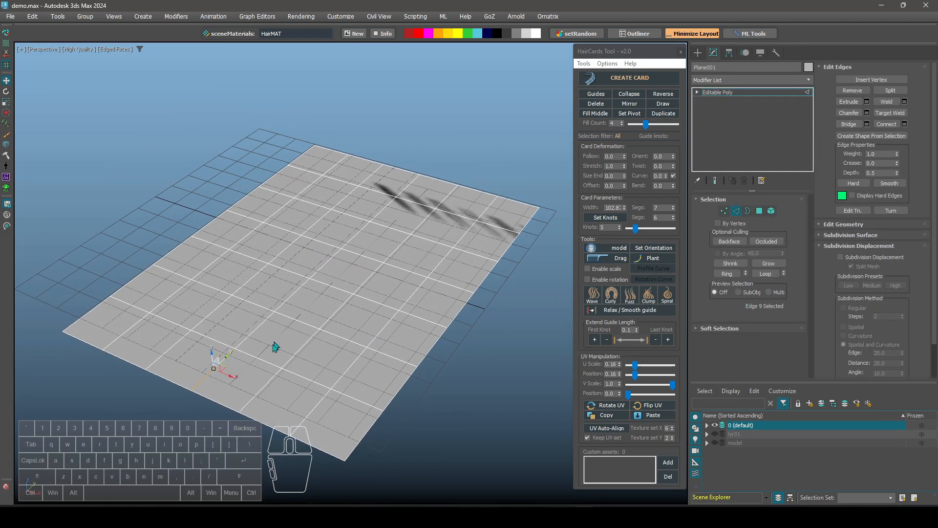
double_click(269, 383)
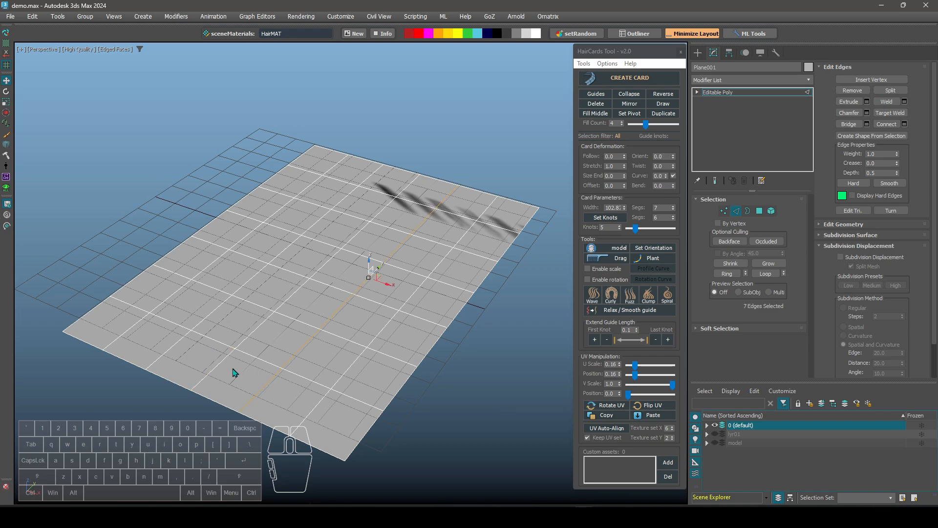
double_click(220, 364)
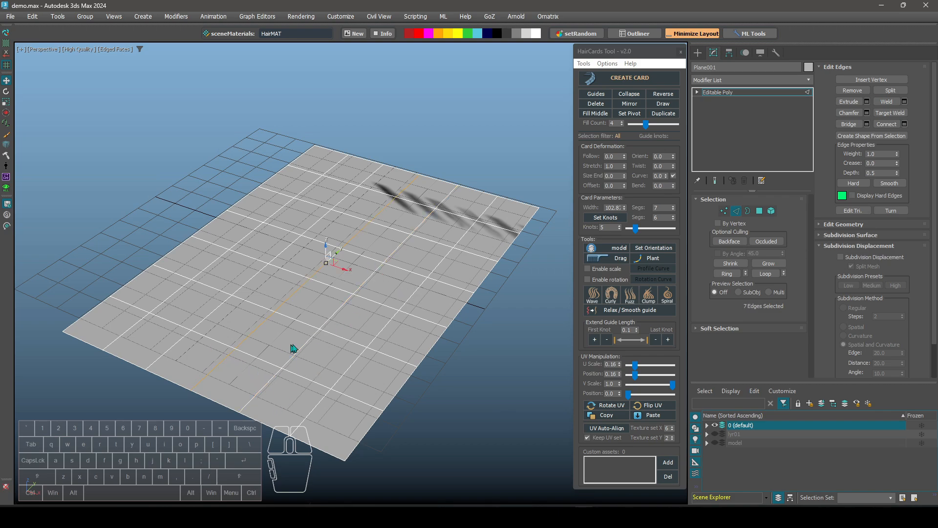
double_click(276, 377)
left_click(252, 382)
scroll(327, 361, "up", 2)
scroll(327, 359, "down", 2)
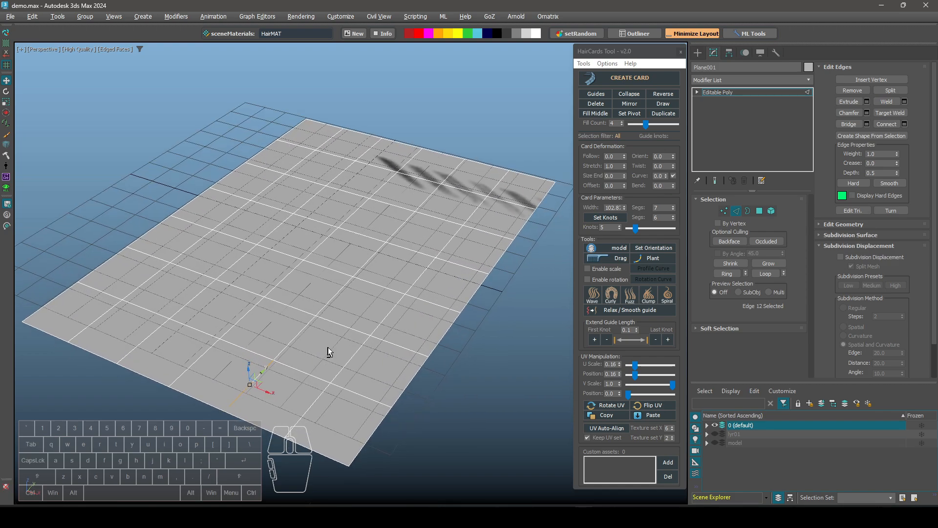
left_click(281, 400)
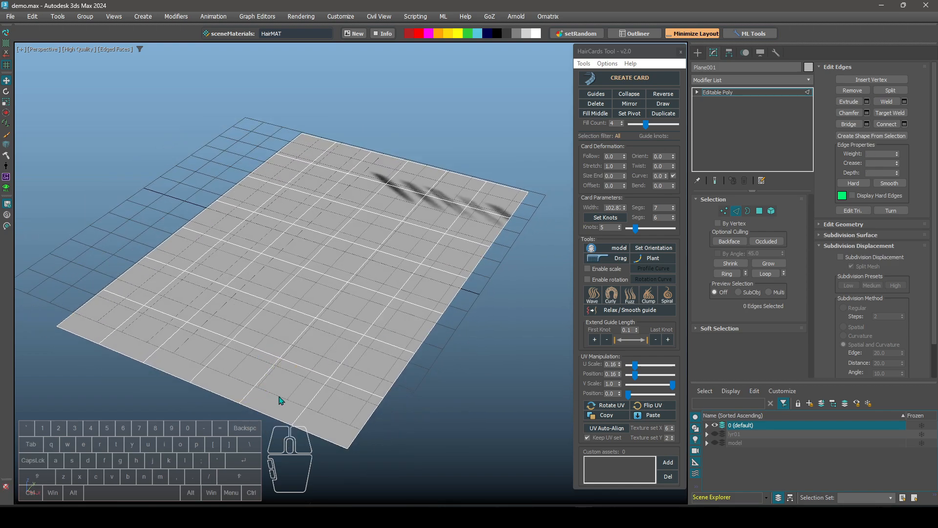
left_click(271, 368)
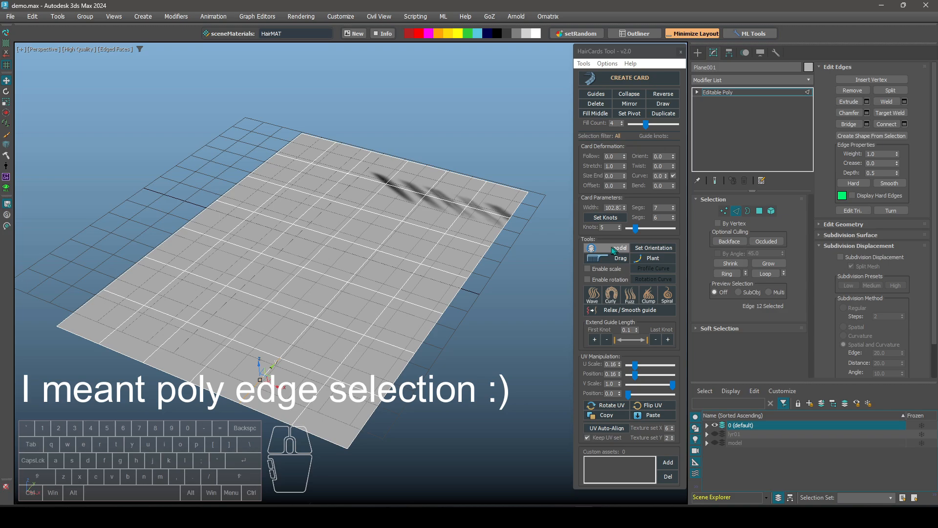
left_click(596, 93)
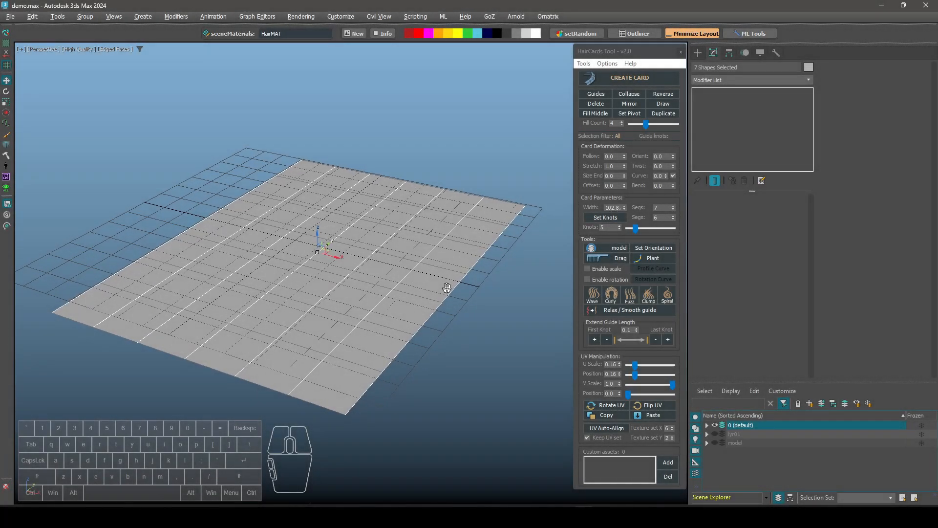
Delete the source plane and recolor the seven extracted guide splines yellow
left_click(430, 284)
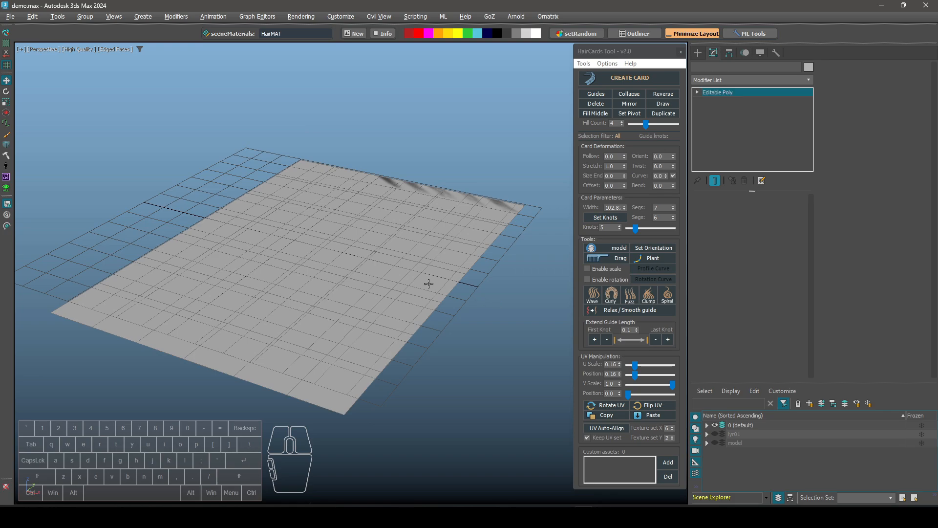
key("Delete")
left_click_drag(459, 307, 128, 128)
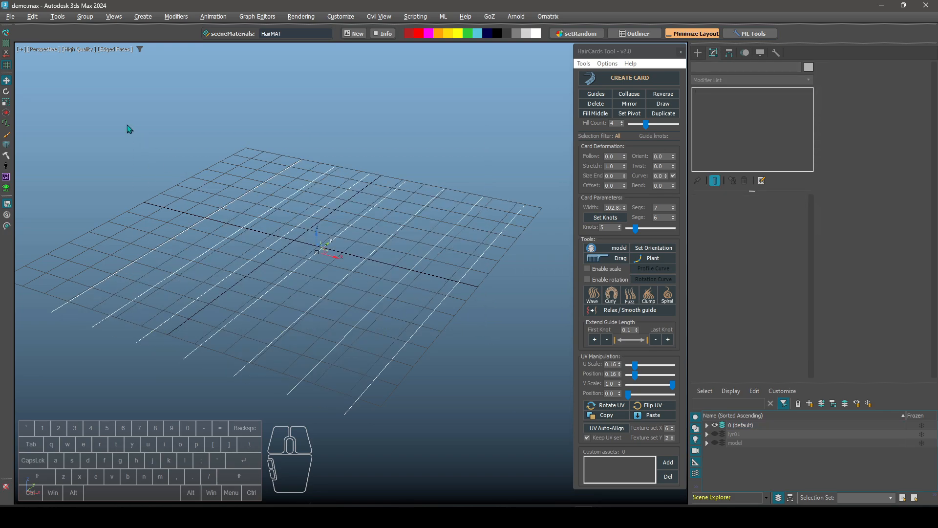
left_click(445, 34)
left_click(314, 274)
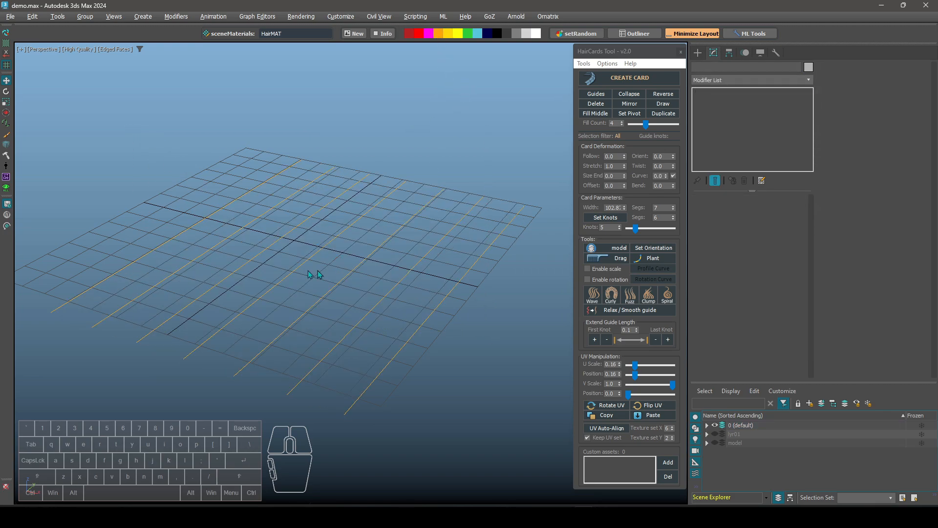
Select all seven guide splines and create hair cards from them
left_click_drag(118, 205, 485, 428)
middle_click_drag(481, 313, 448, 327, "alt")
left_click_drag(439, 336, 405, 309)
middle_click_drag(374, 285, 313, 244, "alt")
left_click_drag(476, 410, 278, 349)
middle_click_drag(278, 349, 416, 313, "alt")
left_click(619, 86)
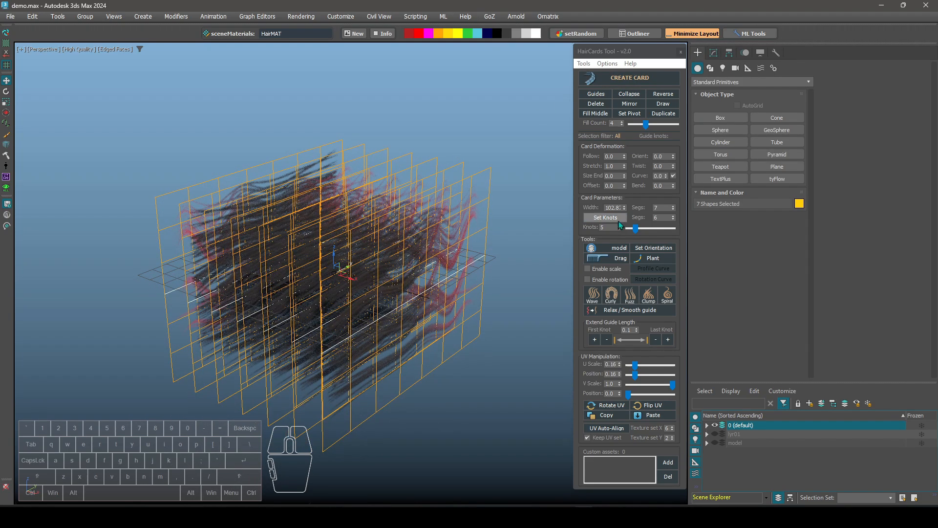
Reduce the cards' width to about 20.4 and set their orientation to -71.9 so they lie flatter along the guides
left_click_drag(624, 208, 569, 121)
middle_click_drag(430, 247, 401, 254, "alt")
scroll(452, 256, "up", 4)
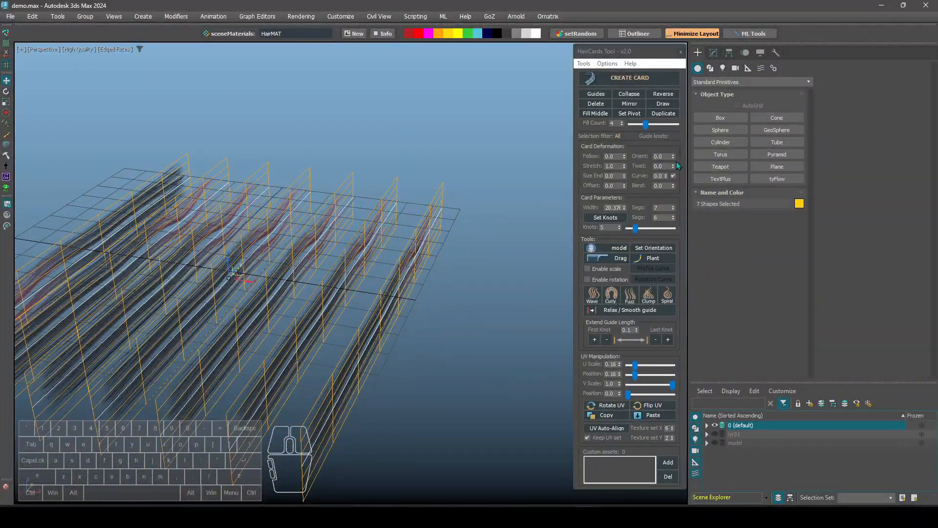
left_click_drag(673, 157, 674, 12)
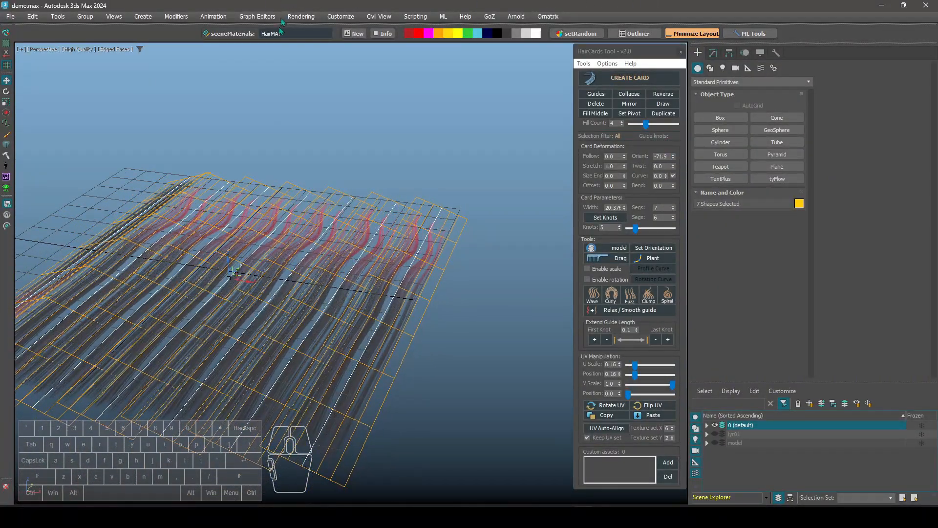
scroll(276, 203, "down", 3)
middle_click_drag(276, 204, 309, 223, "alt")
middle_click_drag(310, 163, 294, 165, "alt")
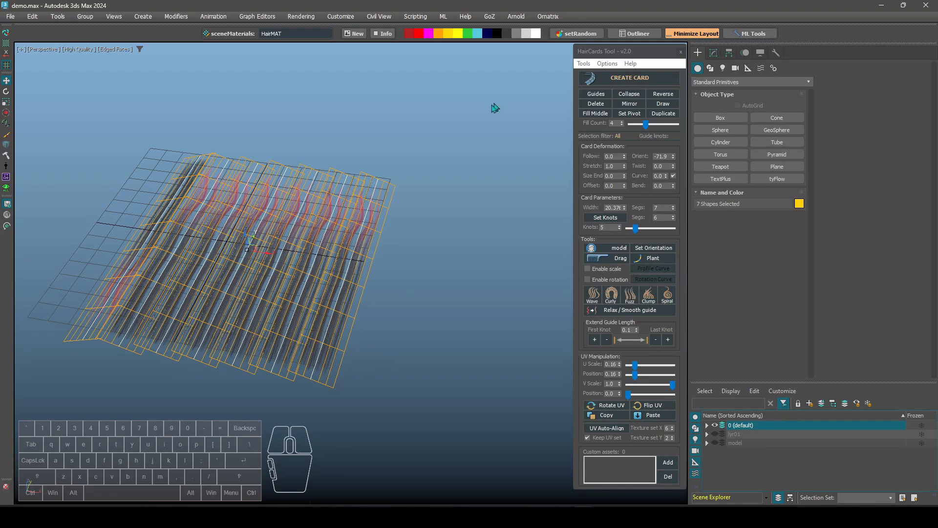
middle_click_drag(352, 174, 283, 171, "alt")
Select only the seven hair cards and delete them, keeping the guide splines
left_click_drag(199, 152, 452, 342)
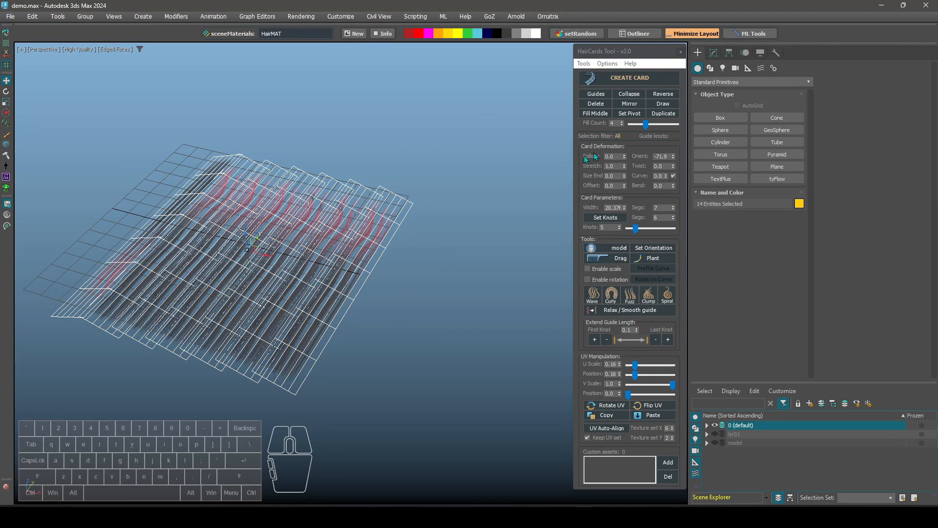
left_click(464, 203)
left_click_drag(133, 157, 414, 334)
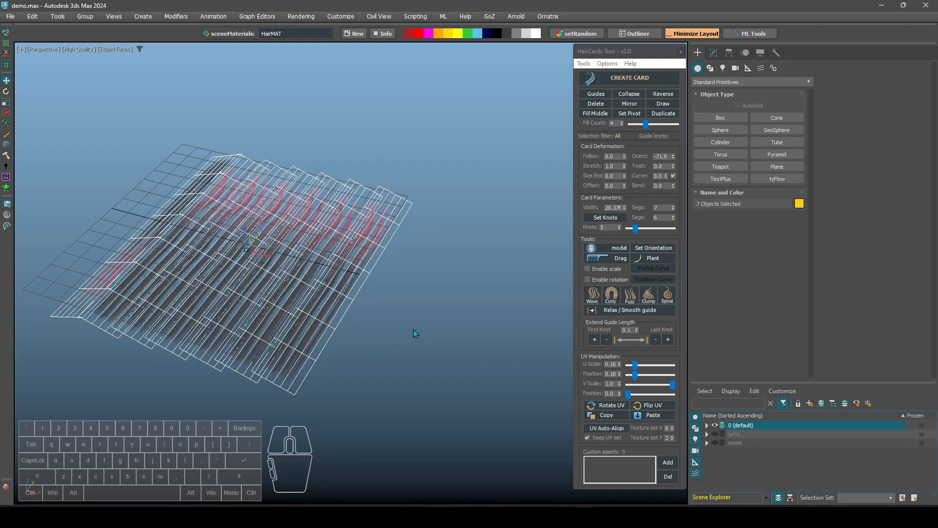
key("Delete")
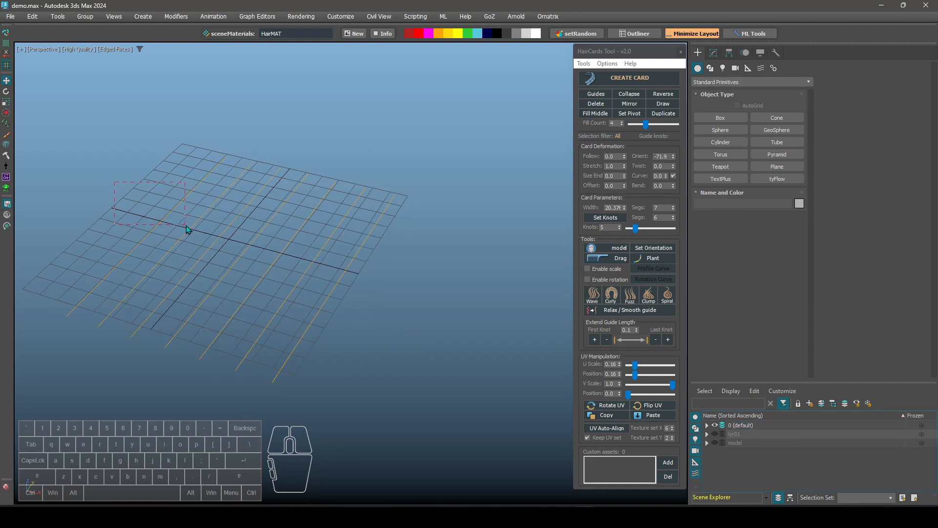
Attach the other six guide splines to the outermost one to form a single editable spline
left_click_drag(188, 230, 189, 230)
left_click(713, 52)
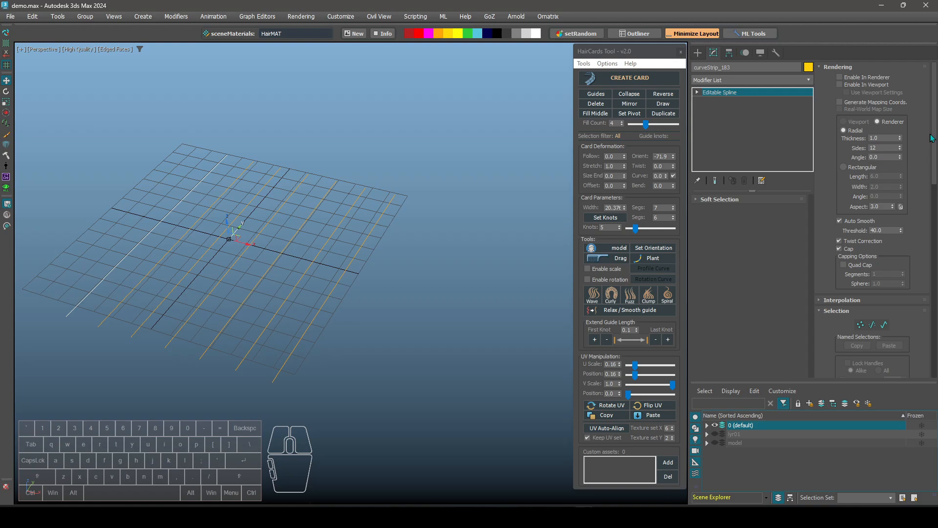
scroll(829, 278, "down", 10)
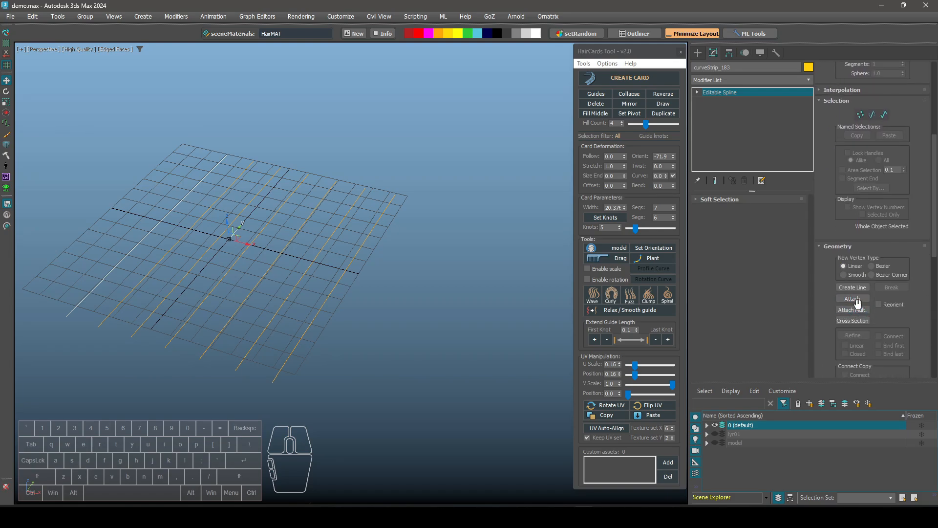
left_click(853, 299)
left_click(164, 268)
left_click(191, 270)
left_click(229, 274)
left_click(266, 273)
left_click(303, 275)
left_click(335, 289)
right_click(372, 294)
Select the combined spline and raise it above the ground grid
left_click(384, 323)
left_click_drag(383, 323, 230, 237)
middle_click_drag(279, 255, 245, 232, "alt")
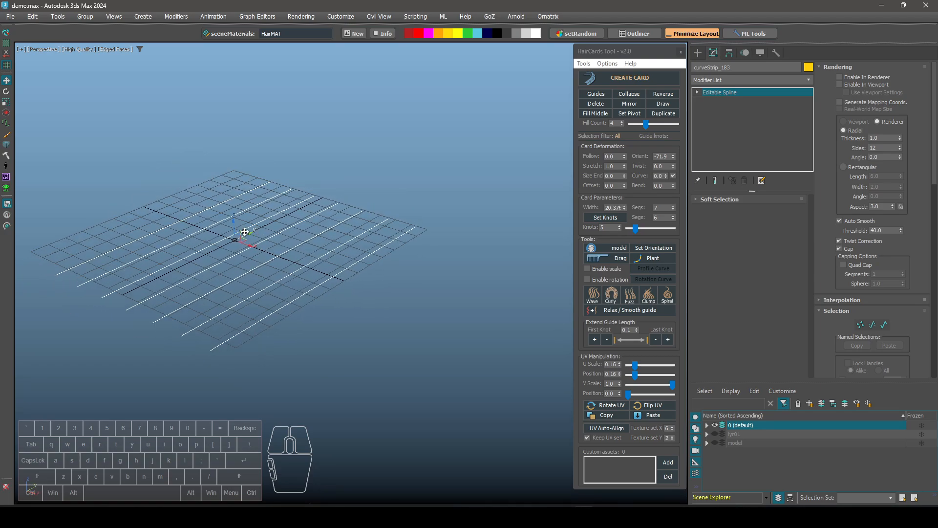
left_click_drag(233, 223, 234, 180)
middle_click_drag(275, 207, 416, 181, "alt")
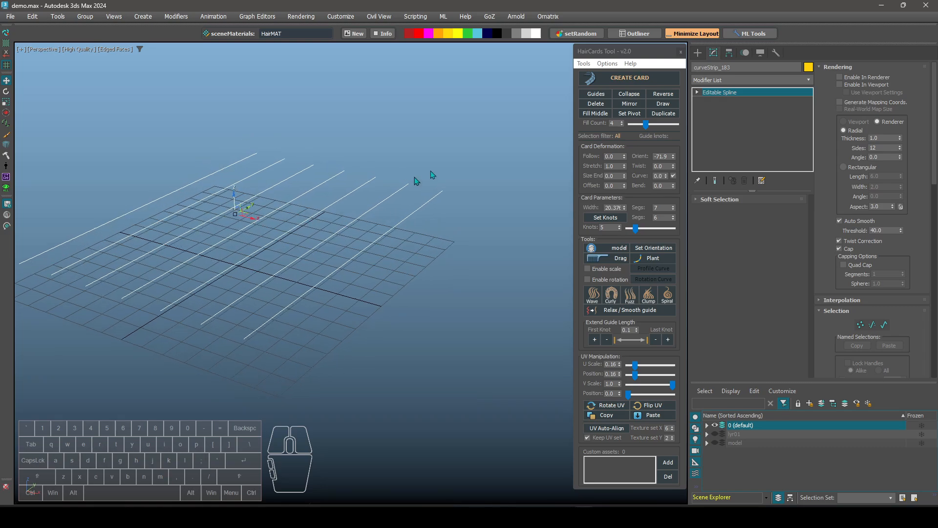
Split the combined spline into seven separate guides and recolor them yellow
left_click(596, 94)
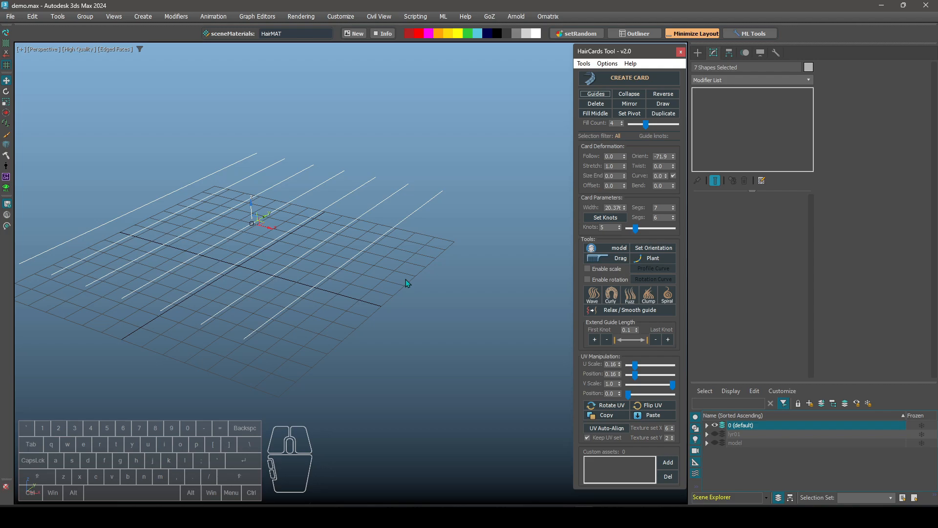
left_click_drag(374, 261, 355, 236)
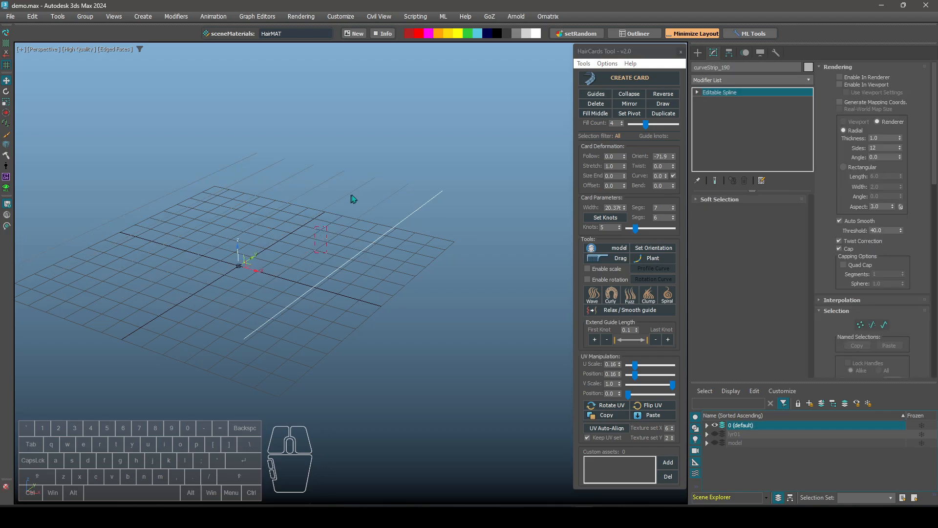
left_click_drag(351, 195, 217, 137)
left_click_drag(485, 397, 485, 397)
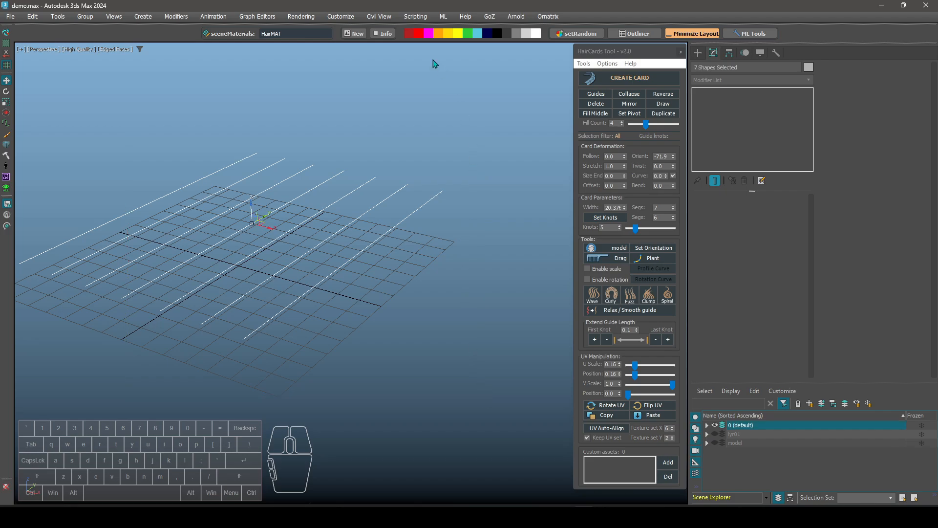
left_click(438, 38)
left_click(466, 324)
left_click_drag(465, 323, 195, 167)
Create hair cards from the seven selected separated guides
middle_click_drag(264, 234, 285, 258, "alt")
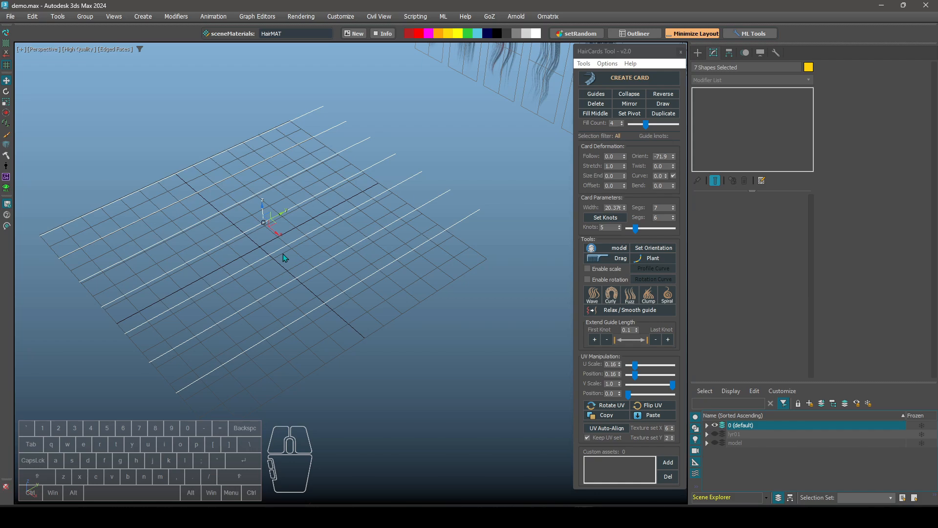
middle_click_drag(321, 262, 296, 269, "alt")
scroll(308, 259, "down", 5)
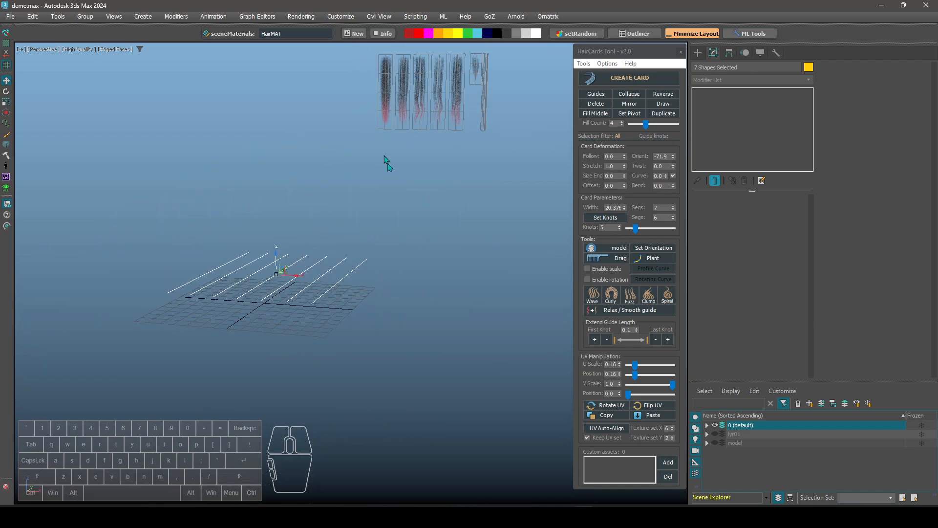
scroll(277, 269, "down", 3)
scroll(293, 262, "up", 5)
mouse_move(300, 258)
middle_mouse_down("alt")
mouse_move(291, 264)
mouse_move(300, 268)
mouse_move(288, 266)
middle_mouse_up("alt")
scroll(288, 266, "up", 2)
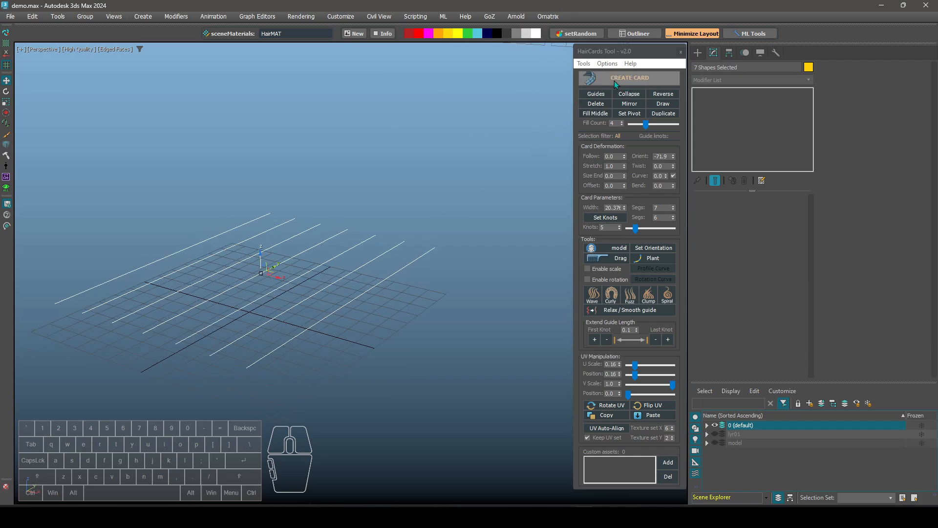
left_click(631, 77)
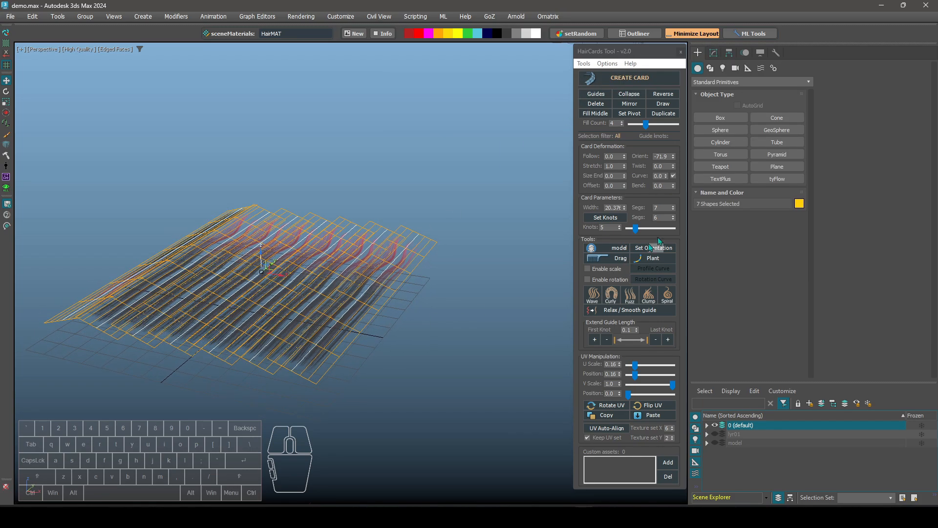
Reset the Orient deformation of the seven new hair cards to 0 and clear the selection
right_click(674, 157)
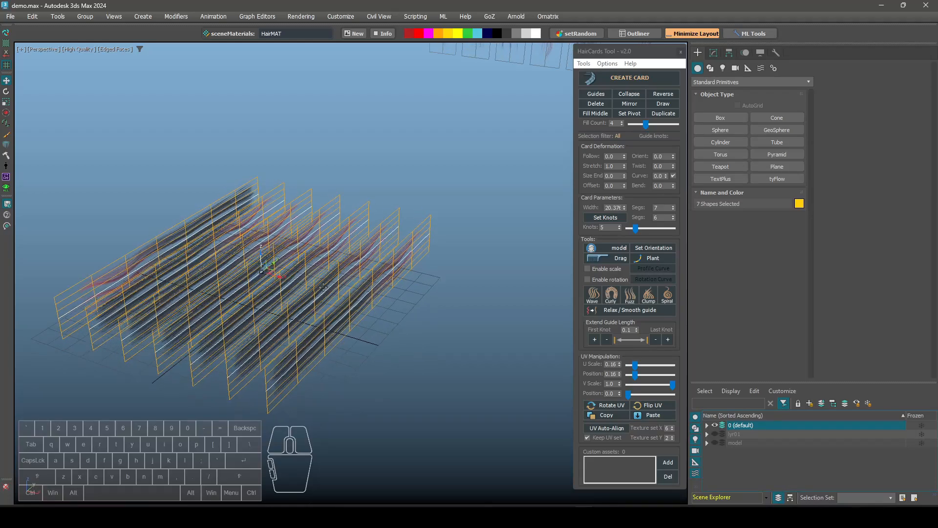
left_click(398, 307)
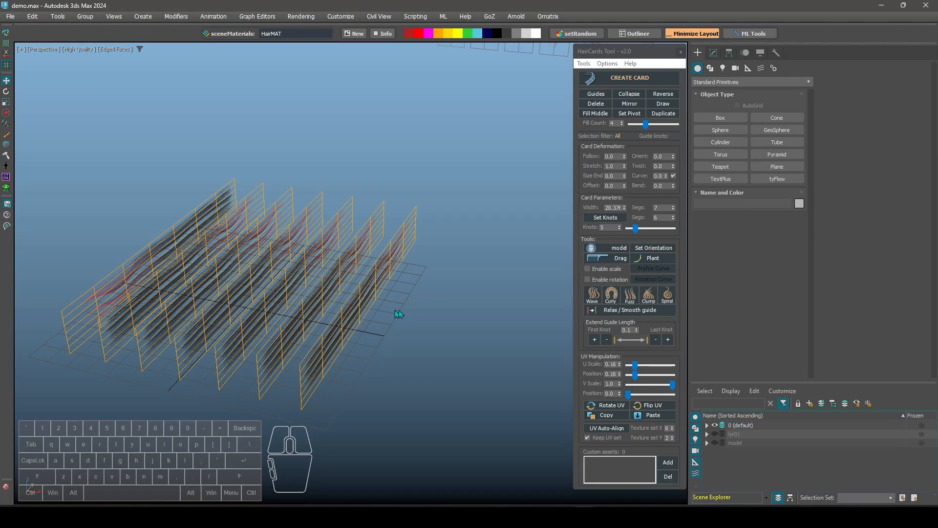
Select all the guides and cards, and narrow the selection to the seven guides with the Shapes selection filter
left_click_drag(479, 333, 116, 235)
middle_click_drag(303, 269, 412, 307, "alt")
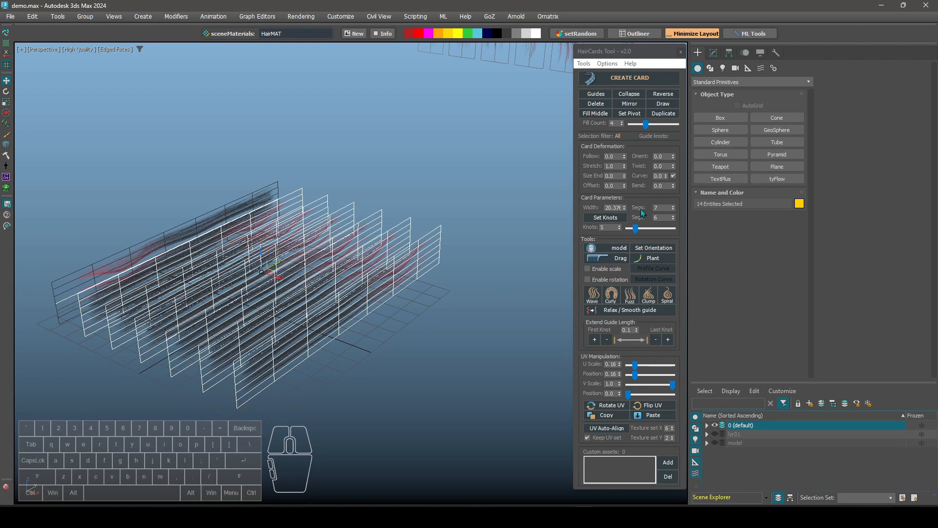
left_click(595, 93)
right_click(498, 213)
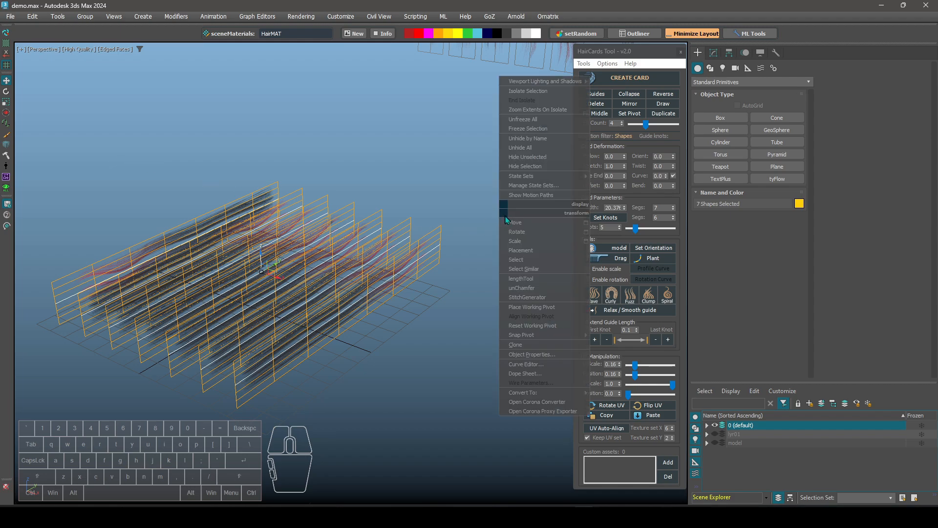
left_click(425, 207)
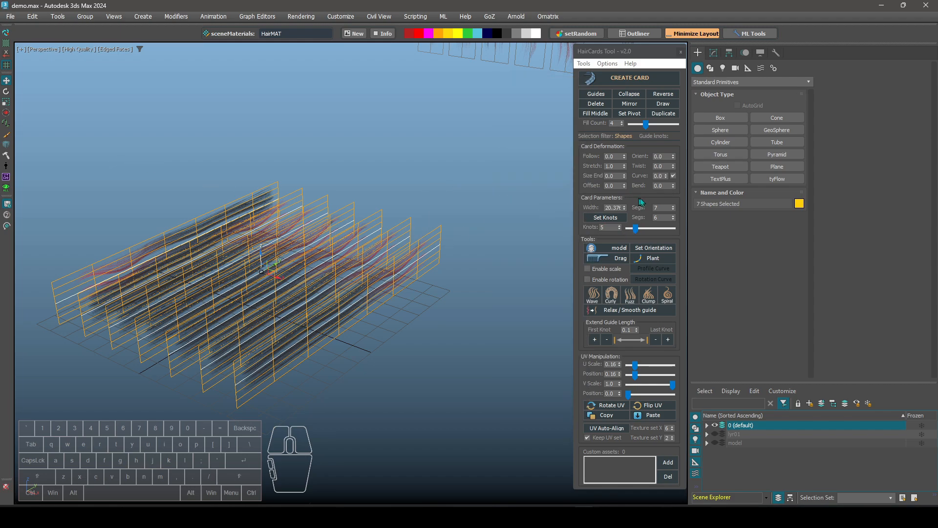
Switch the selection filter to All and back to Shapes, and reselect the seven guides
left_click(629, 134)
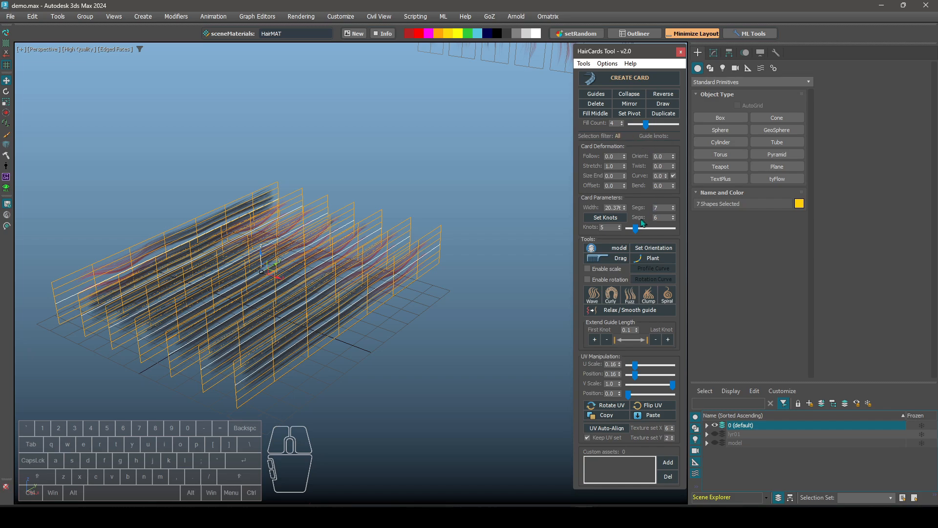
left_click(624, 136)
left_click(624, 136)
left_click_drag(80, 151, 322, 377)
middle_click_drag(385, 330, 495, 209, "alt")
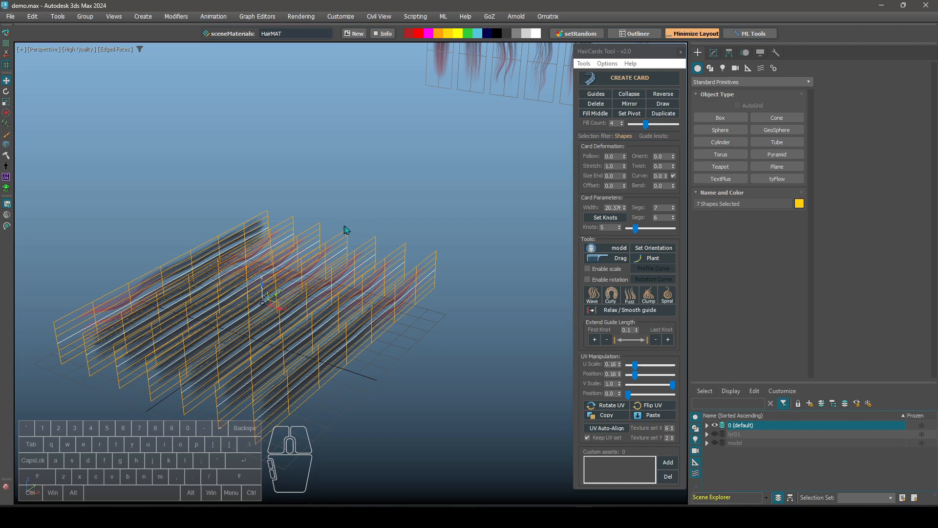
Collapse the seven cards into a single mesh raised above the guides, and delete that mesh
left_click(630, 93)
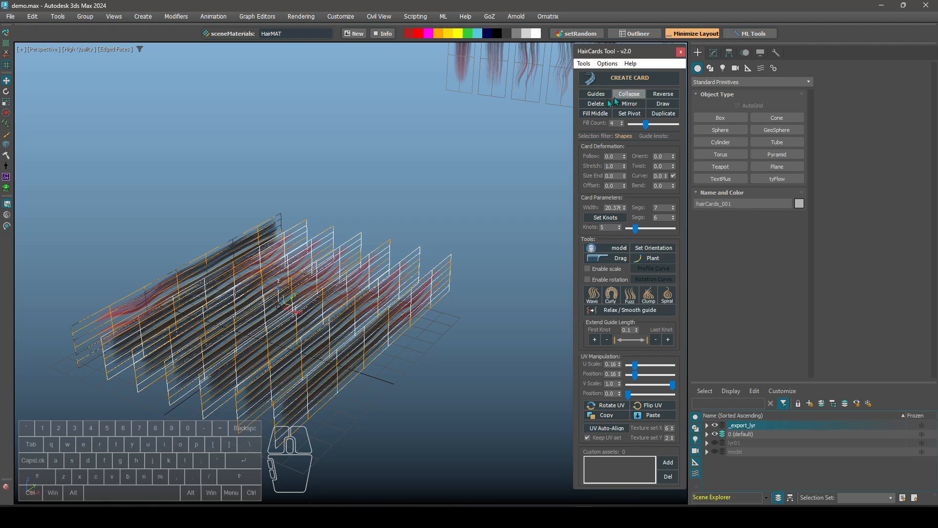
scroll(244, 328, "down", 3)
mouse_move(265, 299)
left_mouse_down("shift")
mouse_move(232, 151)
mouse_move(212, 119)
left_mouse_up("shift")
middle_click_drag(212, 119, 256, 219, "alt")
key("Delete")
scroll(274, 311, "up", 4)
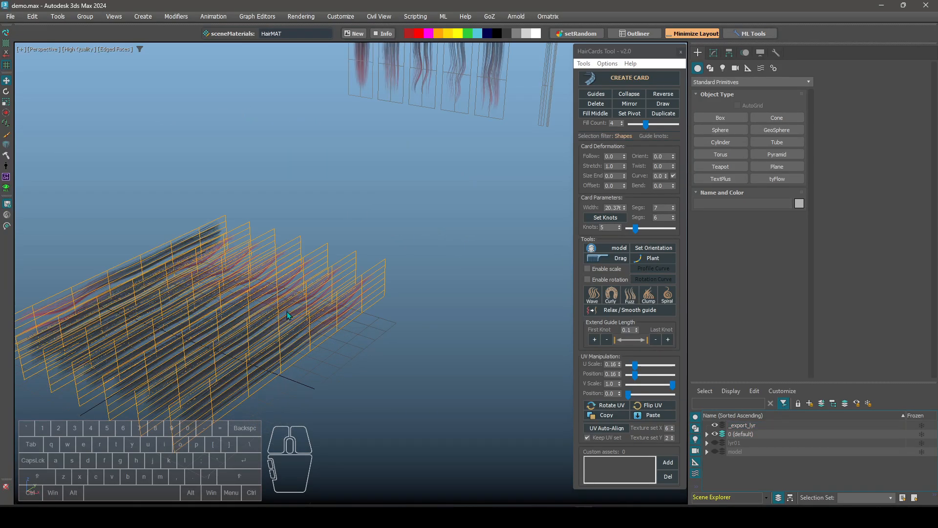
Bend the outermost guide by moving two of its middle knots outward, away from the other guides
left_click(319, 344)
mouse_move(318, 344)
middle_mouse_down("alt")
mouse_move(332, 308)
mouse_move(309, 346)
mouse_move(319, 342)
middle_mouse_up("alt")
key("1")
left_click(307, 331)
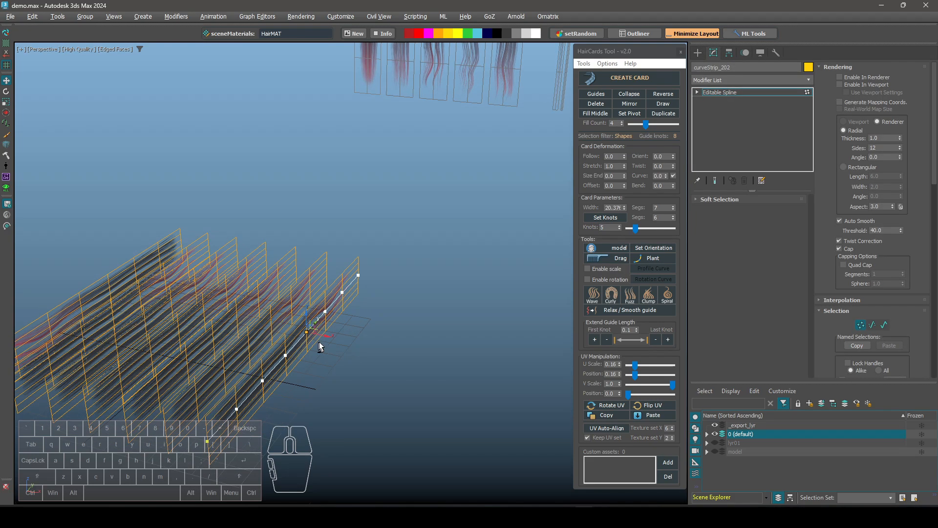
left_click_drag(323, 336, 359, 344)
left_click_drag(290, 354, 366, 344)
key("1")
scroll(314, 341, "down", 5)
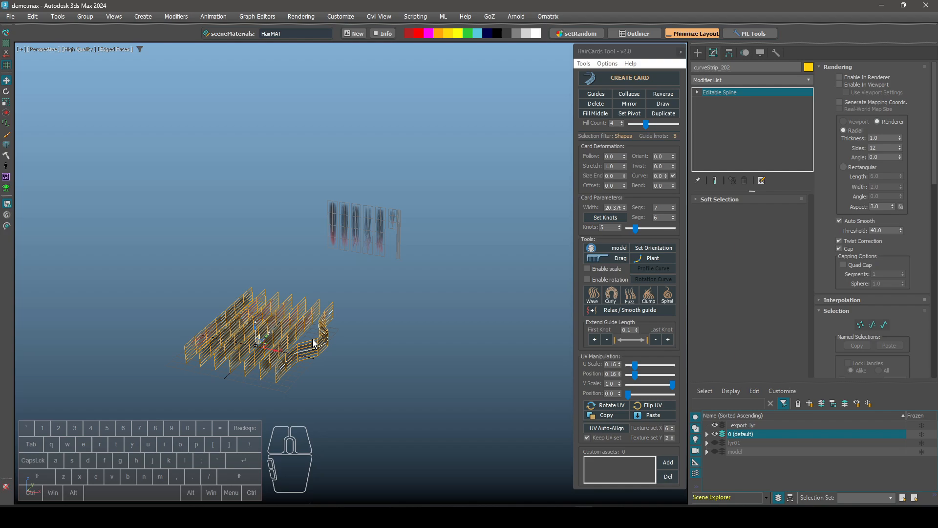
middle_click_drag(314, 341, 296, 329, "alt")
scroll(296, 328, "up", 5)
key("1")
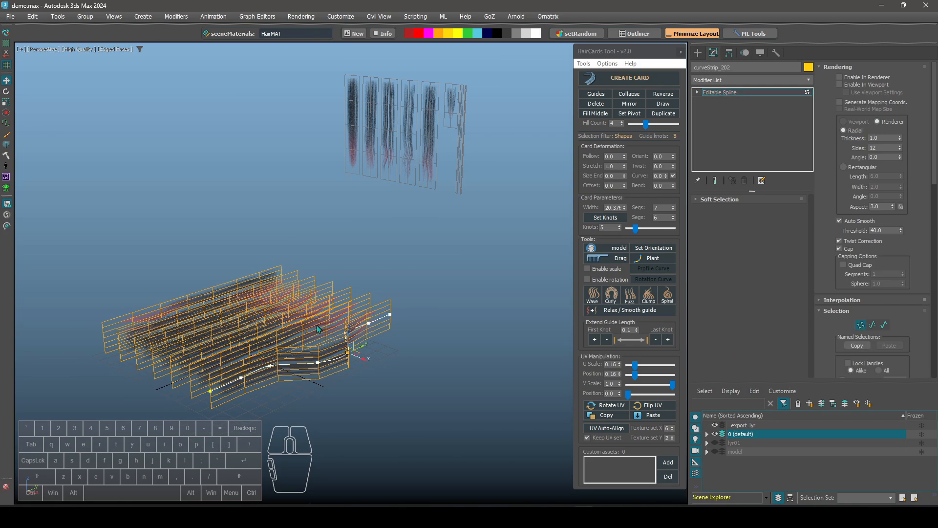
key("1")
Collapse all seven guides' cards, including the bent one, into a raised mesh and delete that mesh
left_click(347, 406)
key("ctrl+a")
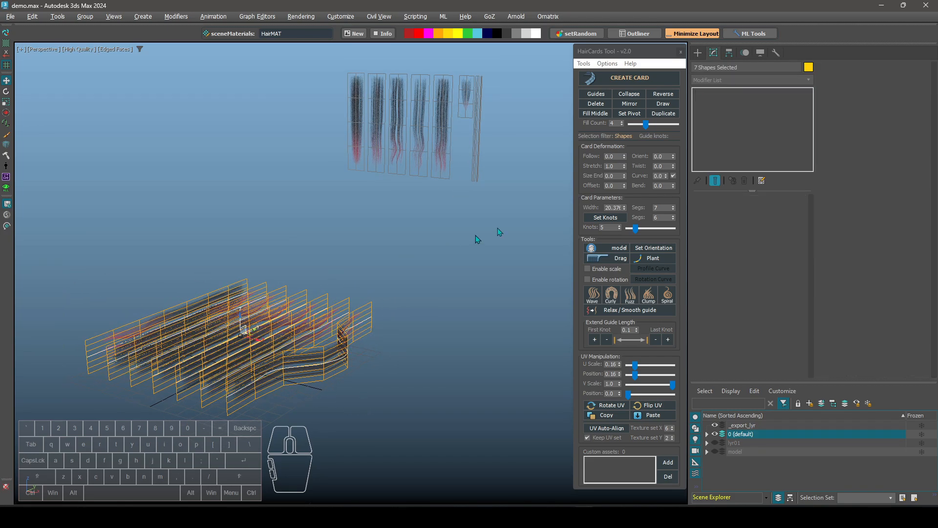
left_click(627, 96)
middle_click_drag(240, 262, 237, 308)
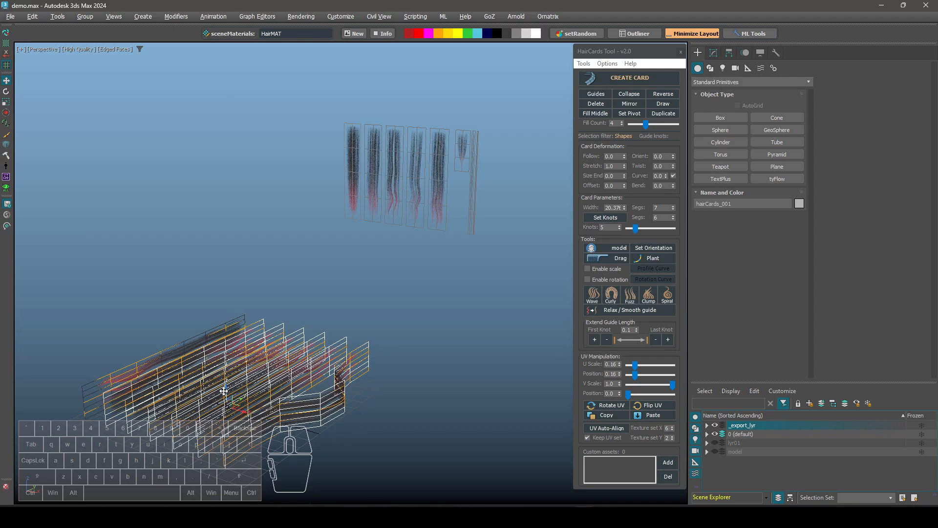
left_click_drag(223, 390, 212, 249)
middle_click_drag(277, 311, 318, 309, "alt")
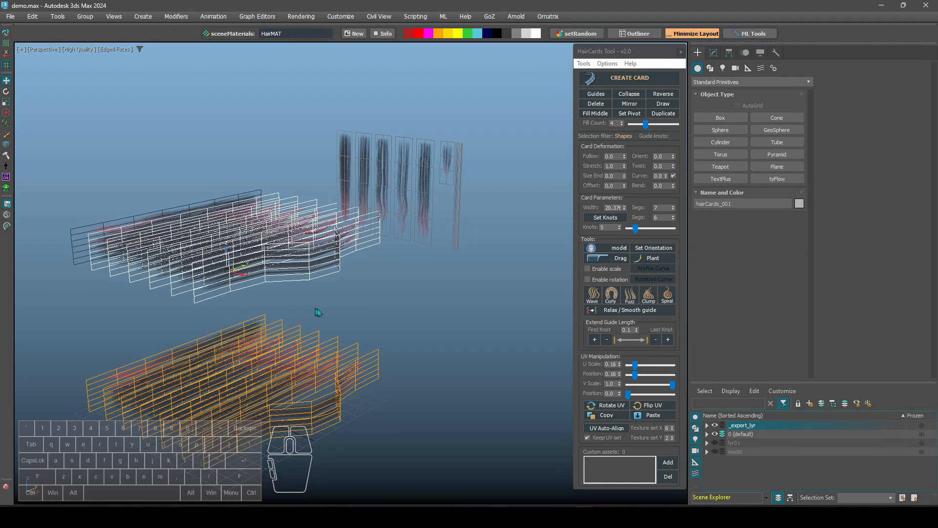
key("Delete")
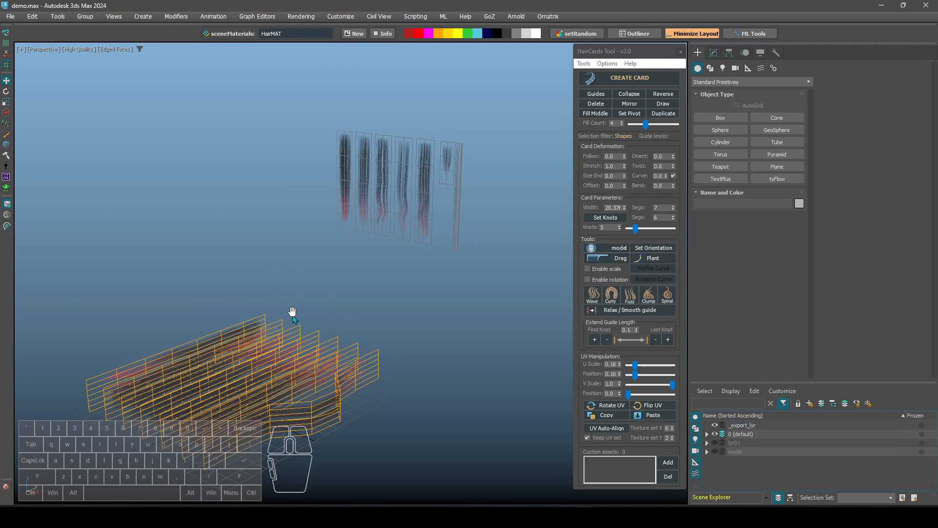
Move the six straight guides away from the bent guide and select the bent guide
scroll(298, 373, "up", 3)
left_click(378, 337)
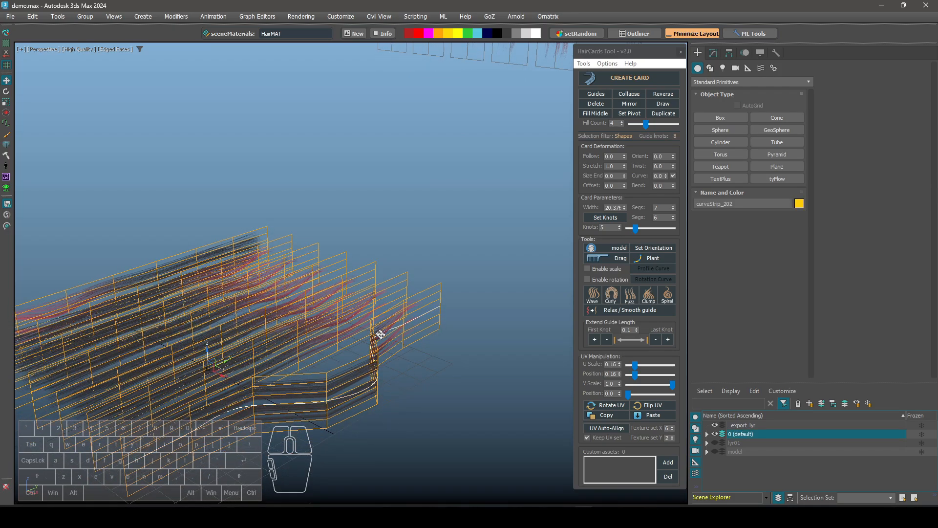
middle_click_drag(378, 336, 375, 351, "alt")
middle_click_drag(318, 380, 405, 325, "alt")
left_click_drag(405, 325, 254, 313)
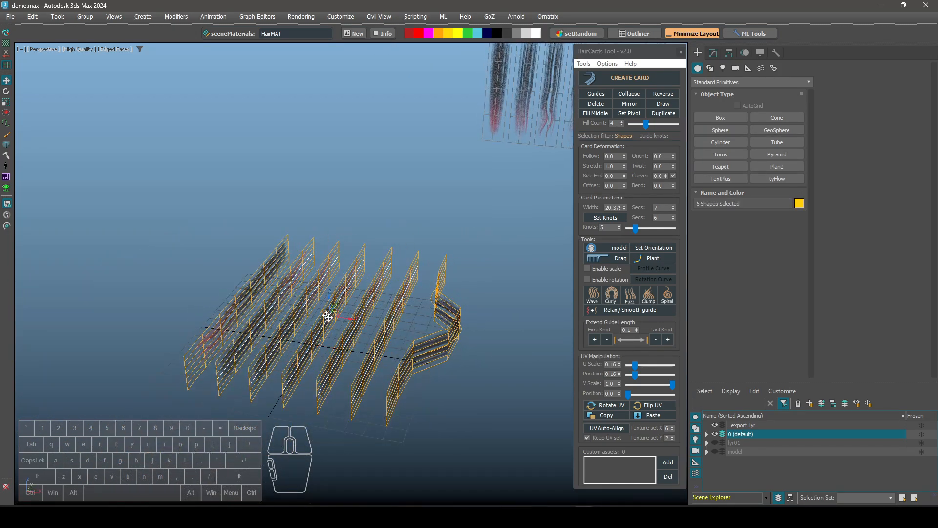
left_click_drag(190, 268, 398, 325)
mouse_move(323, 312)
middle_mouse_down("alt")
mouse_move(404, 314)
mouse_move(402, 324)
mouse_move(374, 307)
mouse_move(376, 292)
mouse_move(352, 274)
middle_mouse_up("alt")
left_click(394, 320)
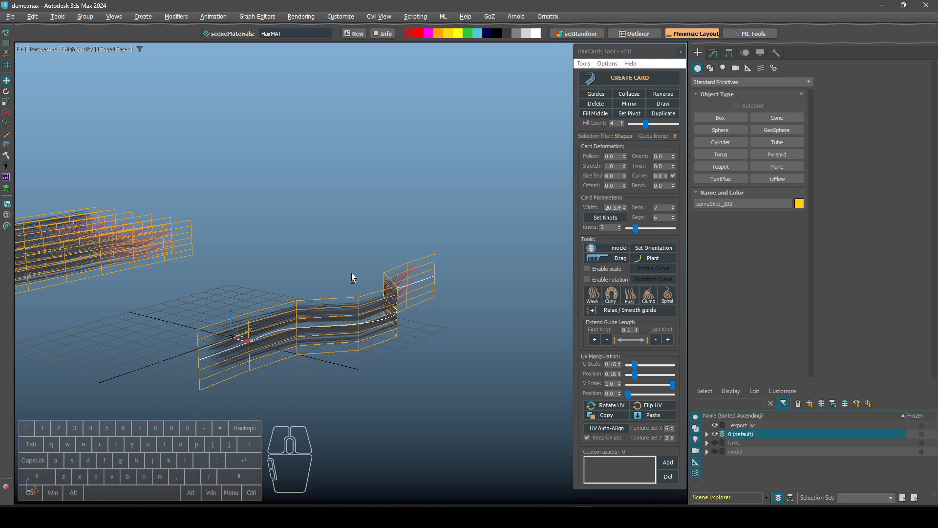
Hide the edged faces and reverse the bent guide's direction, checking which end holds its first knot
key("F4")
scroll(375, 289, "up", 2)
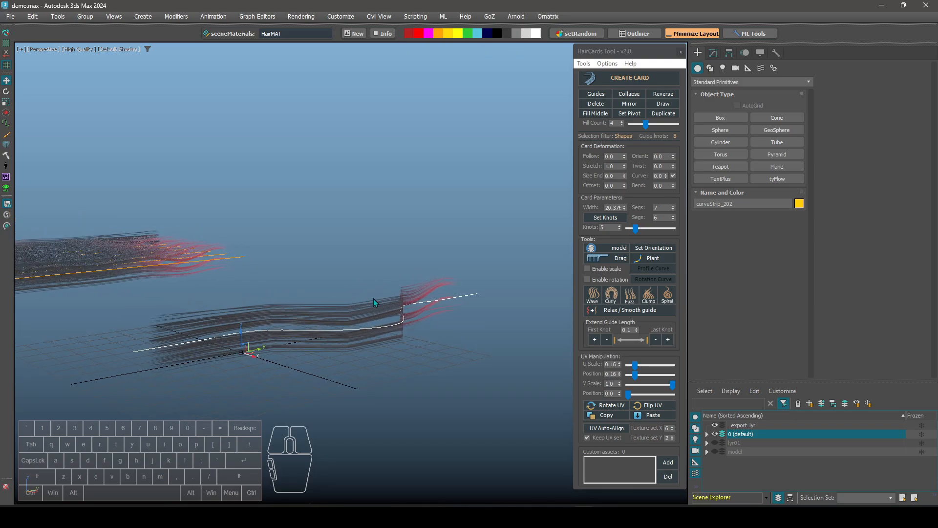
key("1")
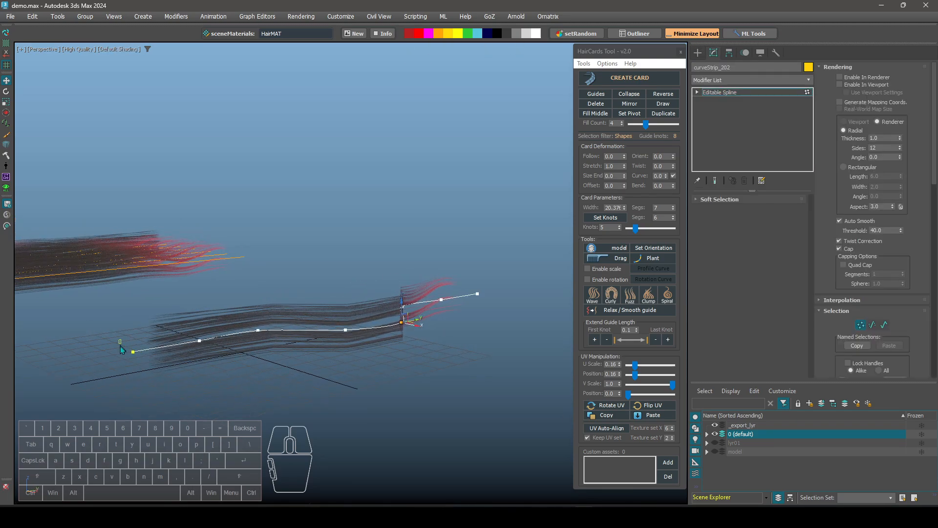
key("1")
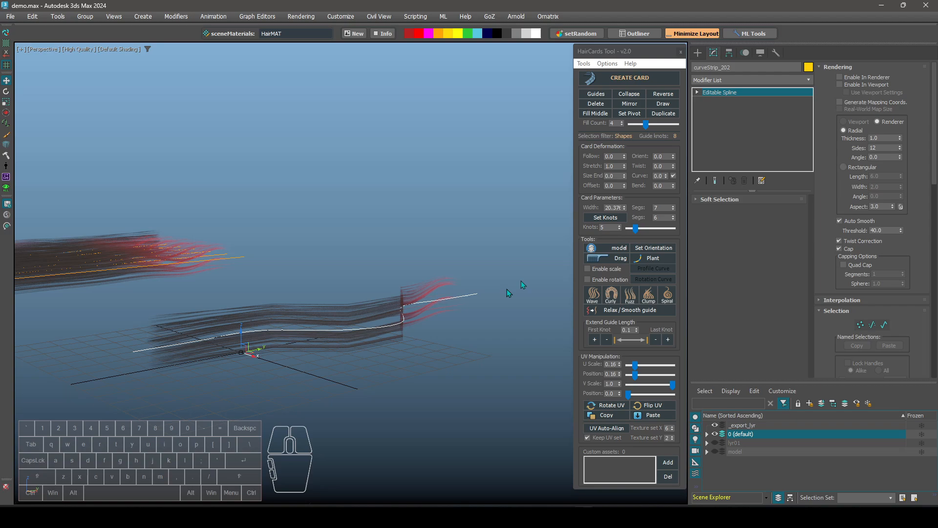
left_click(669, 95)
middle_click_drag(369, 334, 360, 333)
key("1")
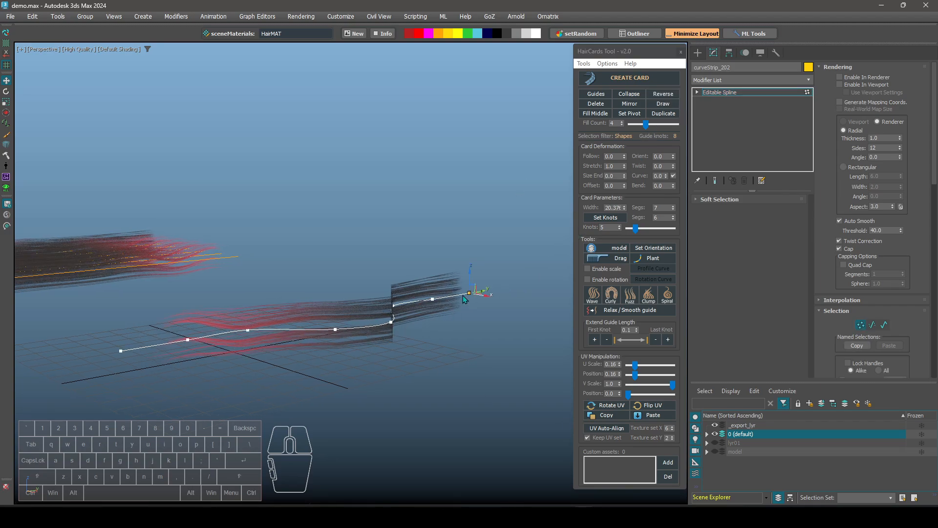
key("1")
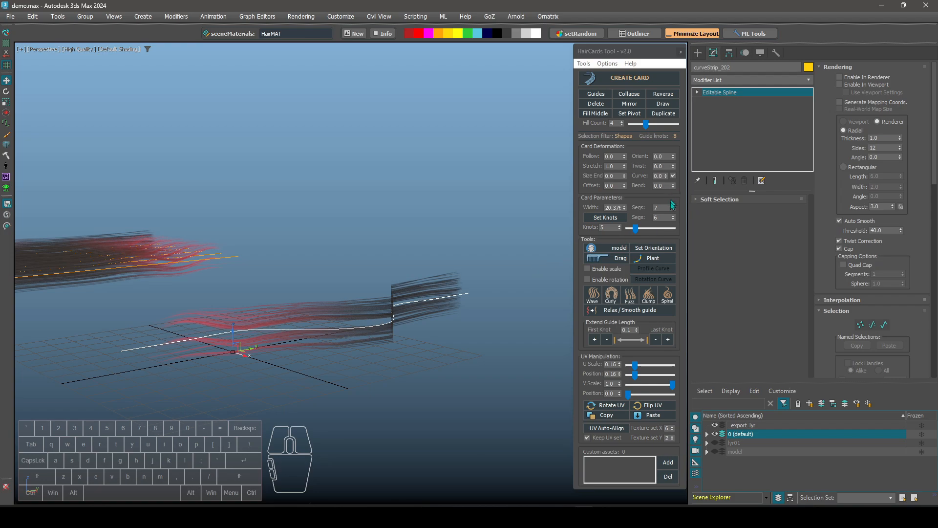
Set the bent card's segments to 26 along its length and 1 across its width
mouse_move(674, 206)
left_mouse_down()
mouse_move(674, 197)
mouse_move(674, 223)
left_mouse_up()
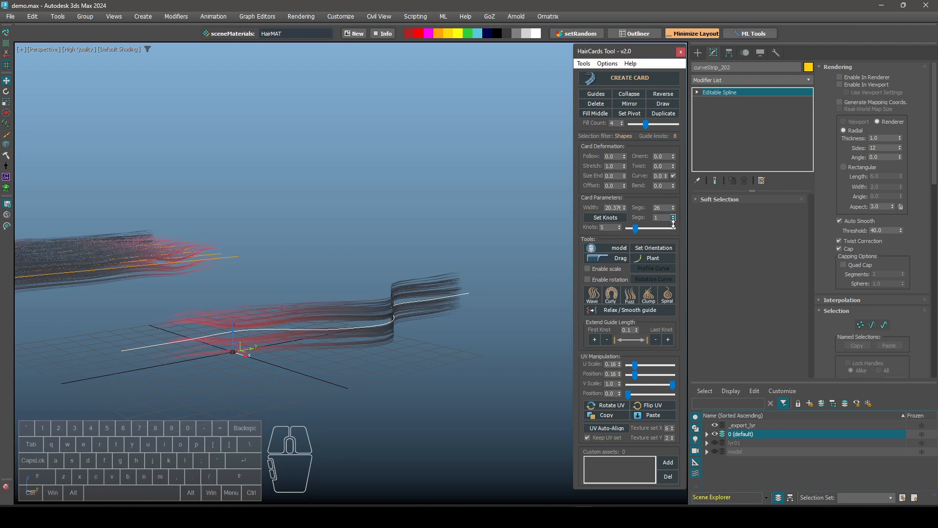
key("F4")
key("F4")
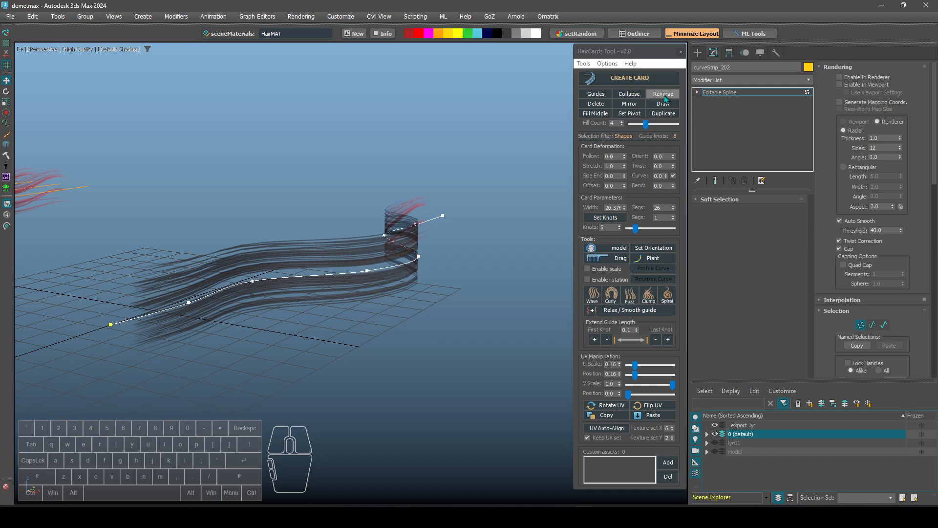
Reverse the bent guide so its root is at the far end, and set its pivot to that root
left_click(665, 97)
middle_click_drag(472, 187, 461, 187, "alt")
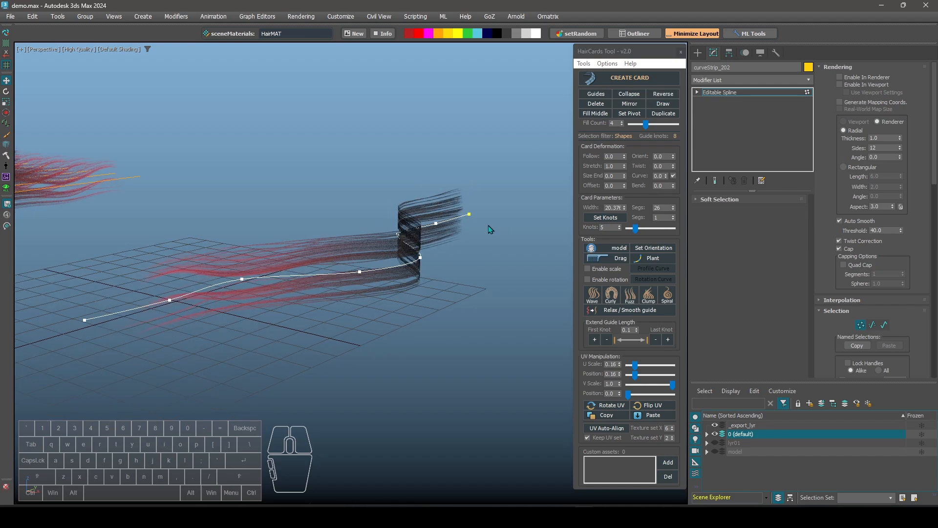
left_click(630, 114)
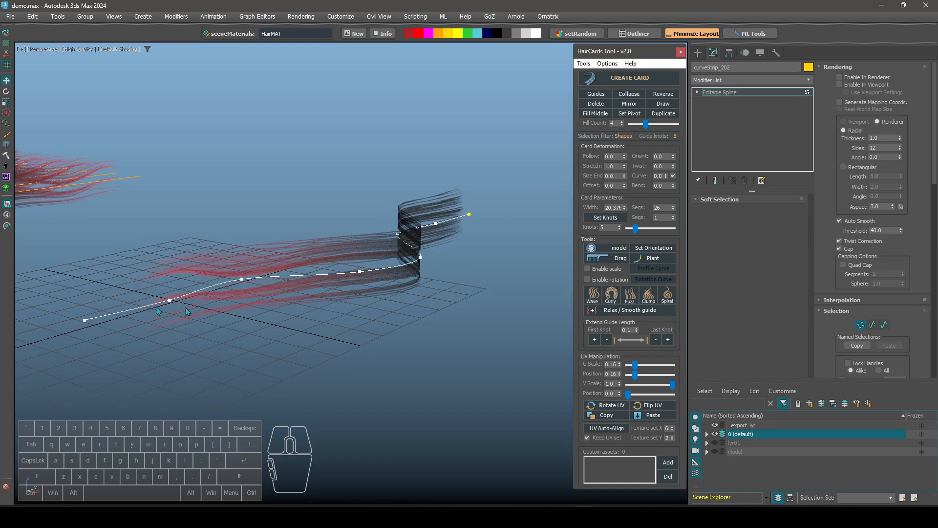
middle_click_drag(460, 221, 448, 233, "alt")
left_click(630, 113)
key("1")
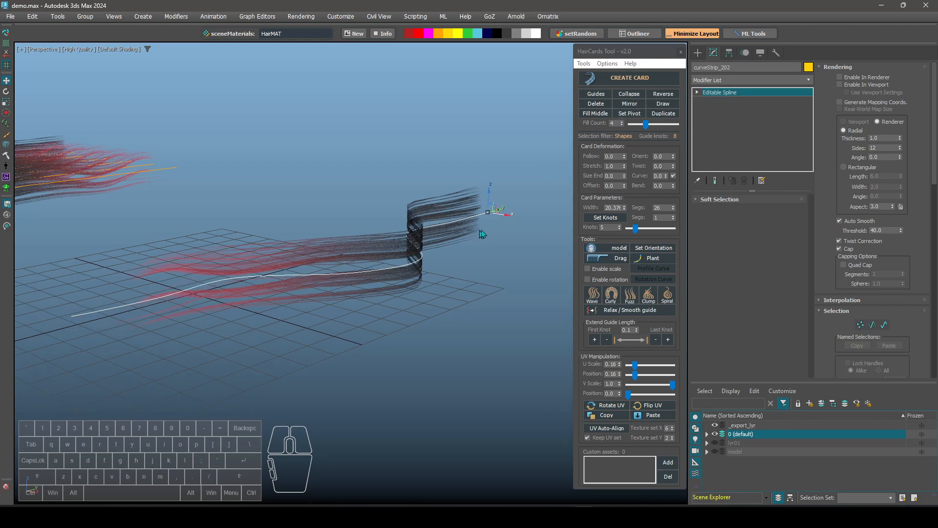
left_click(482, 230)
left_click(489, 211)
left_click(493, 218)
left_click(487, 211)
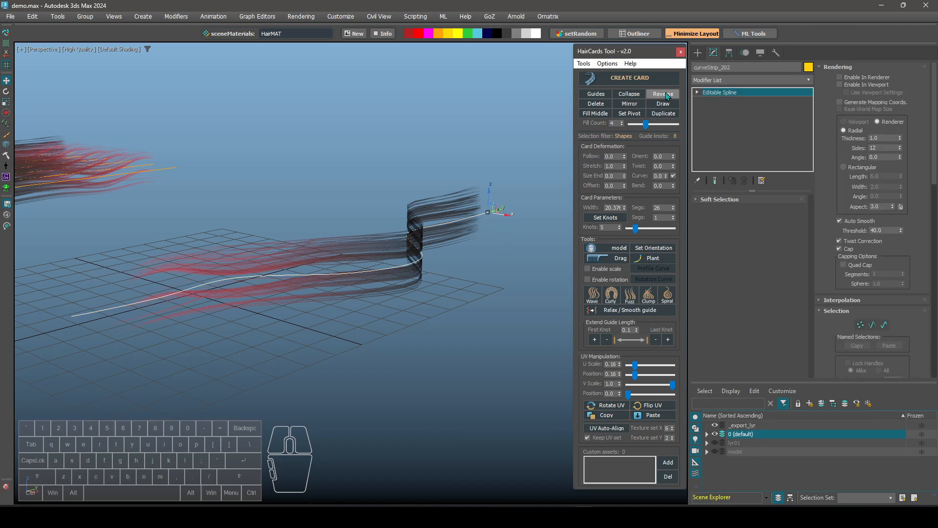
Reverse the bent guide again and set its pivot to the root at the opposite end
left_click(665, 94)
left_click(624, 115)
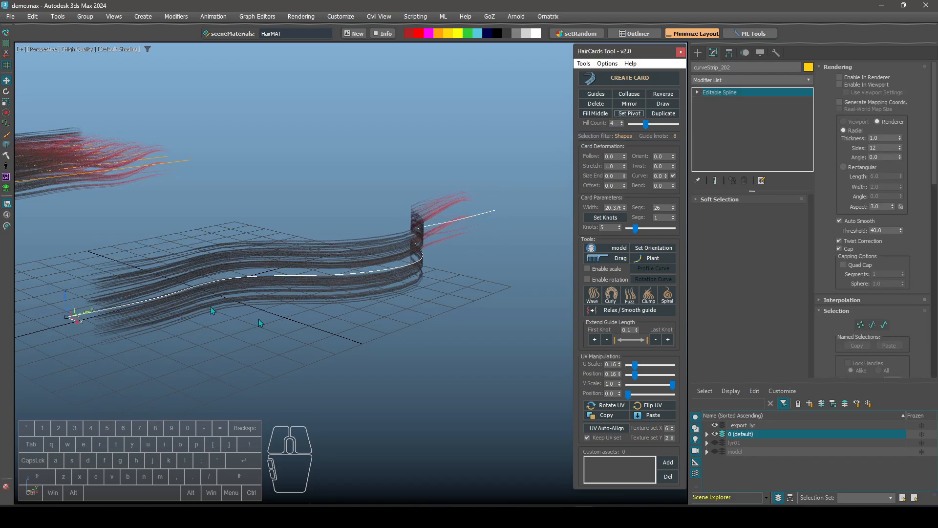
middle_click_drag(161, 299, 362, 225, "alt")
left_click(467, 141)
left_click_drag(332, 191, 368, 344)
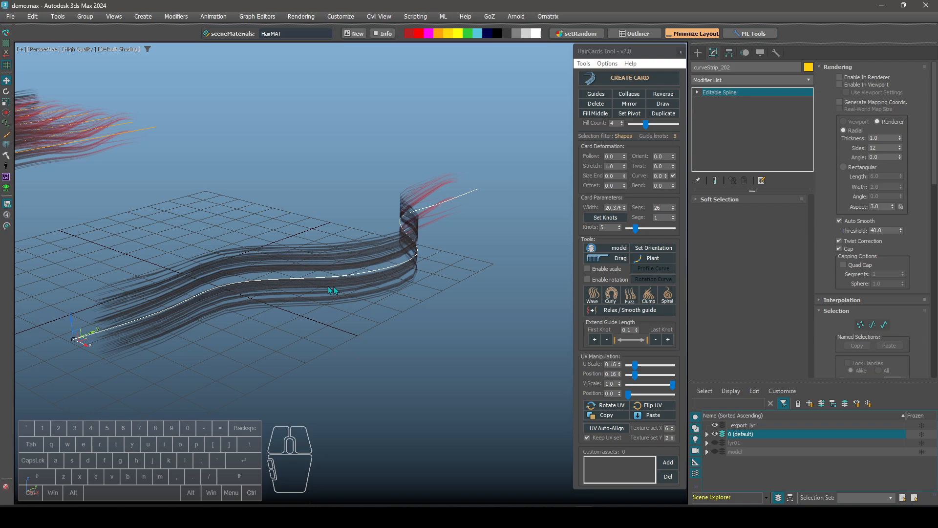
Mirror the bent card across the X axis to the opposite side of the grid and back
middle_click_drag(391, 249, 523, 192, "alt")
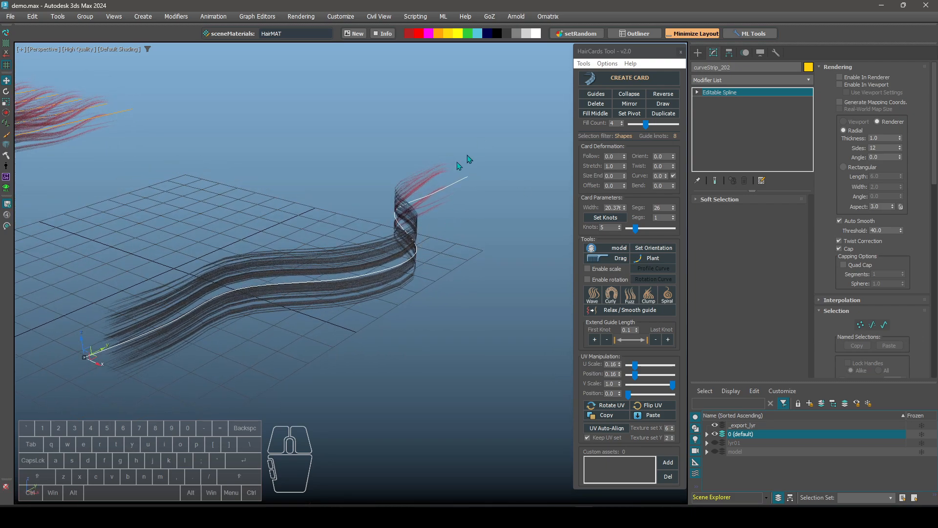
middle_click_drag(467, 159, 437, 257, "alt")
left_click_drag(456, 307, 456, 306)
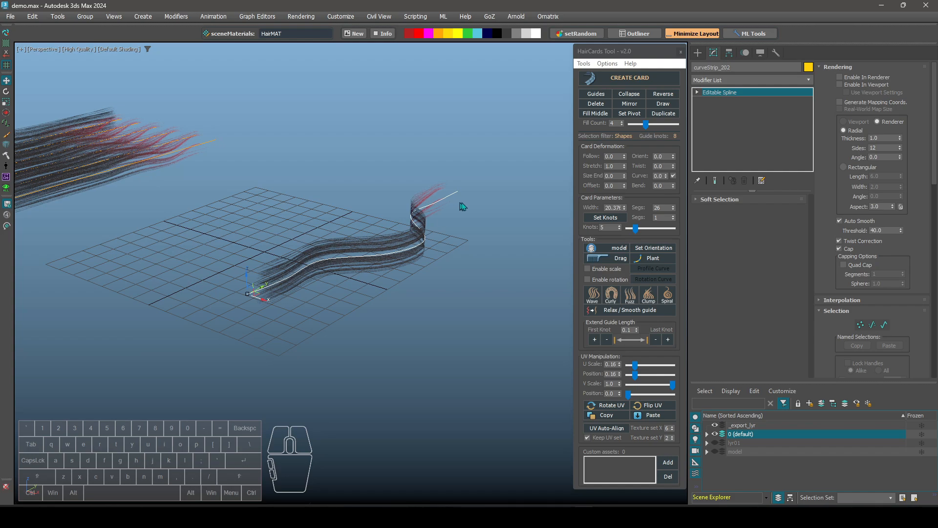
scroll(467, 189, "up", 1)
middle_click_drag(467, 189, 474, 180, "alt")
middle_click_drag(436, 224, 528, 183, "alt")
left_click(629, 105)
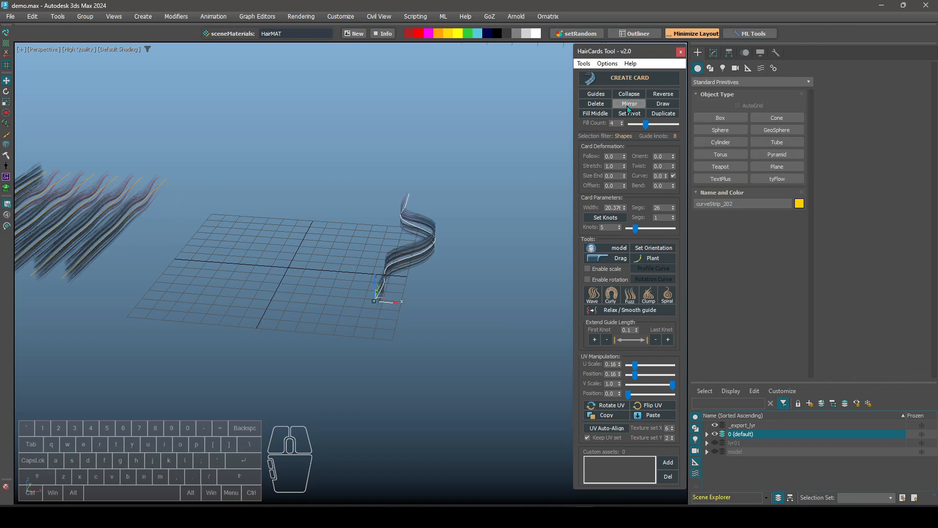
left_click(628, 107)
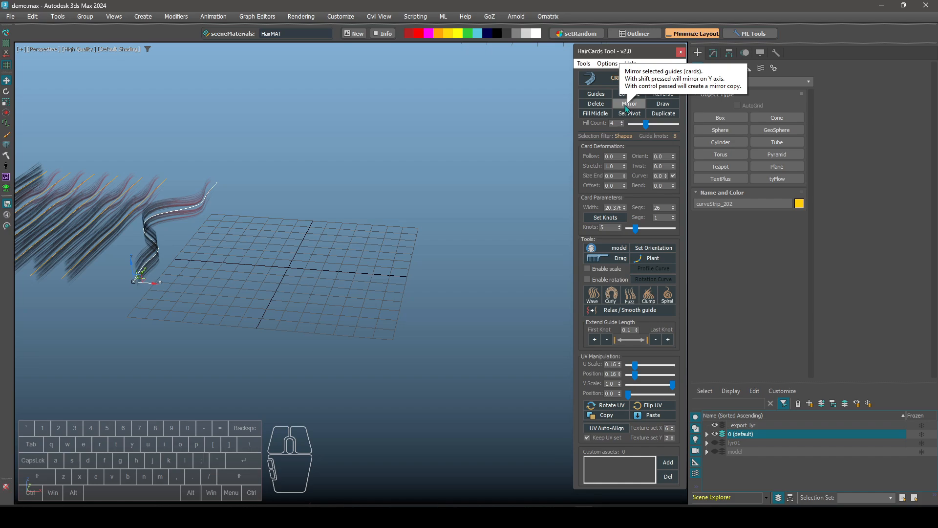
left_click(629, 106)
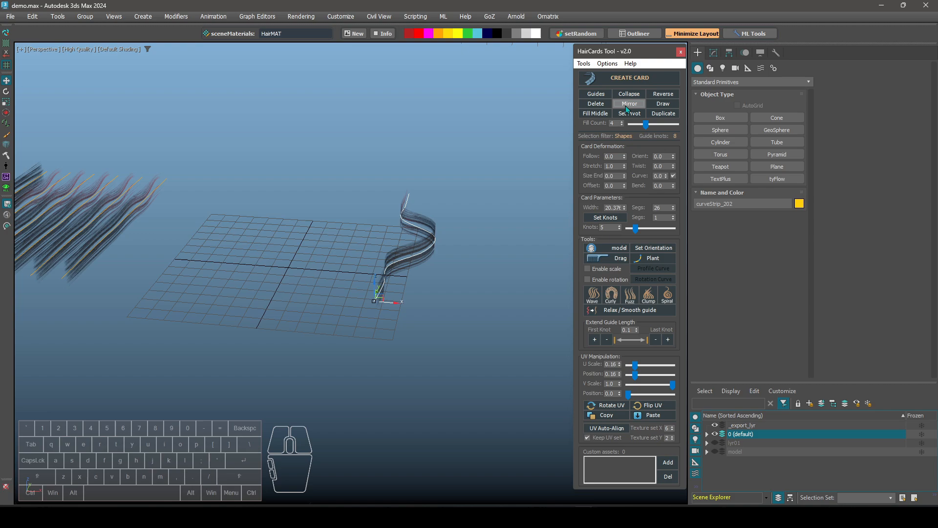
Mirror the bent card repeatedly across the X and Y axes, then return it to its original placement
left_click(628, 107)
left_click(627, 108)
left_click(628, 107)
left_click(629, 108)
left_click(628, 106)
middle_click_drag(525, 195, 425, 225, "alt")
left_click_drag(443, 209, 475, 203)
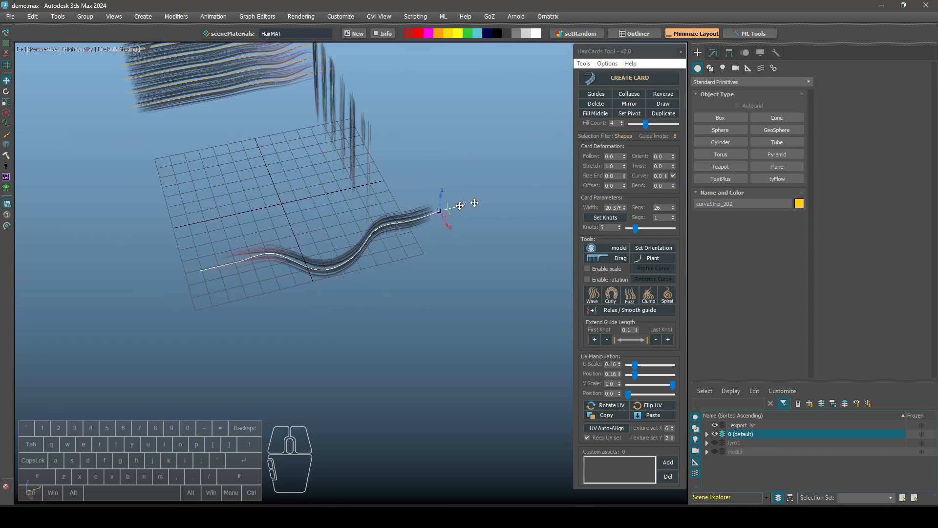
middle_click_drag(460, 205, 455, 250, "alt")
left_click(630, 108)
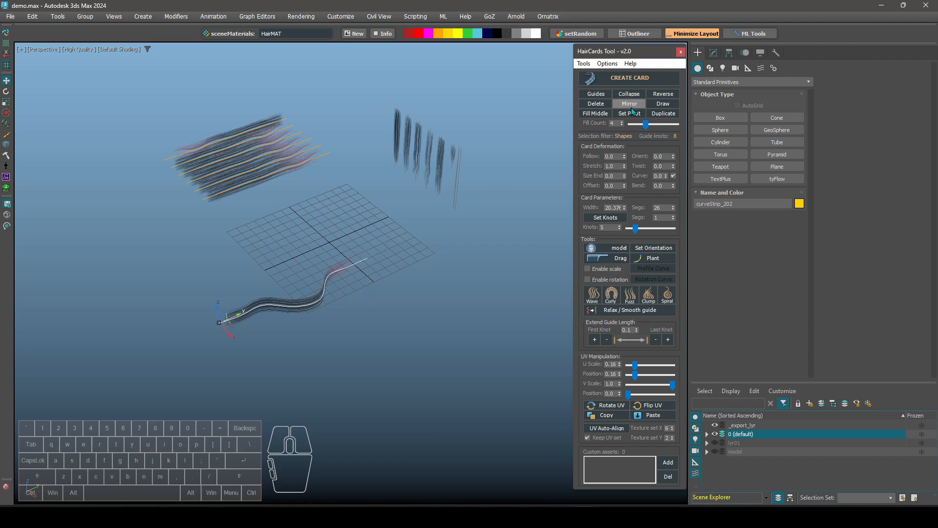
left_click(630, 107)
left_click(630, 108)
left_click(632, 106)
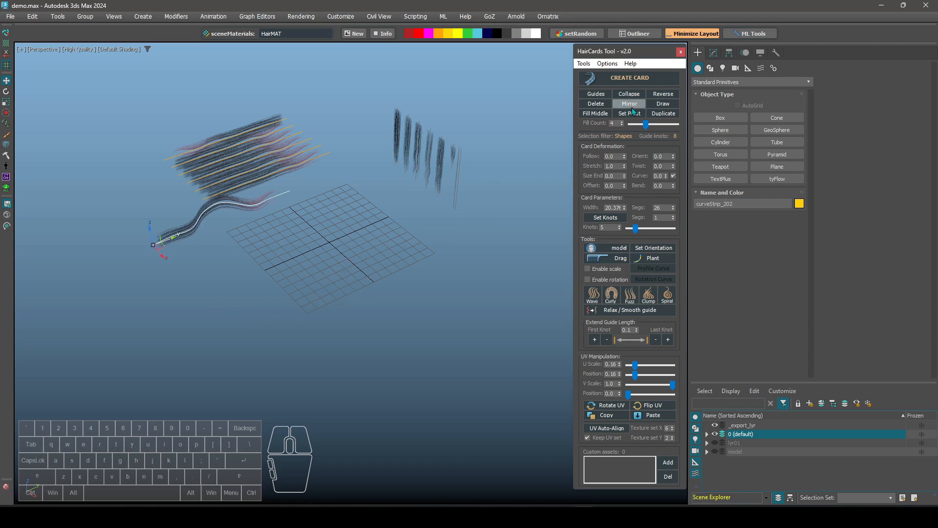
left_click(632, 107)
Create a mirrored copy of the bent card on the opposite side of the grid across the X axis
key("super")
middle_click_drag(352, 287, 452, 182, "alt")
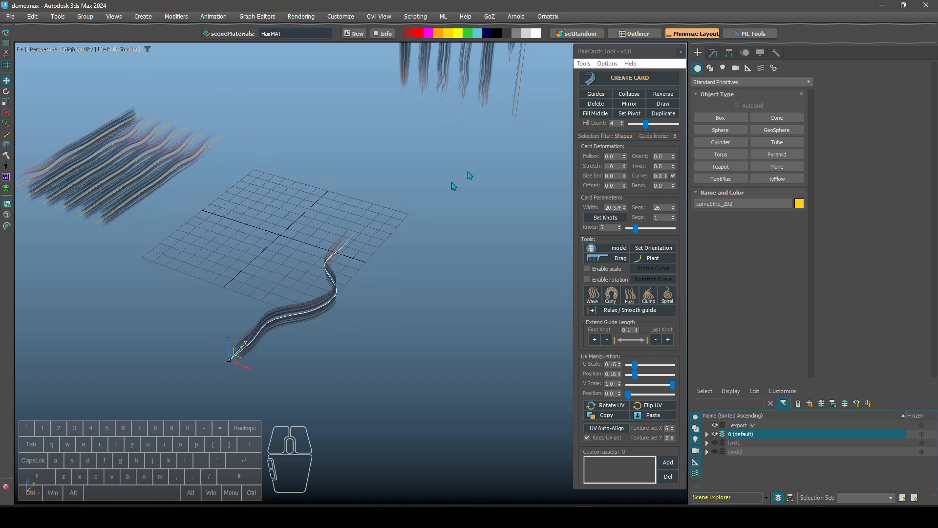
left_click(632, 105, "ctrl")
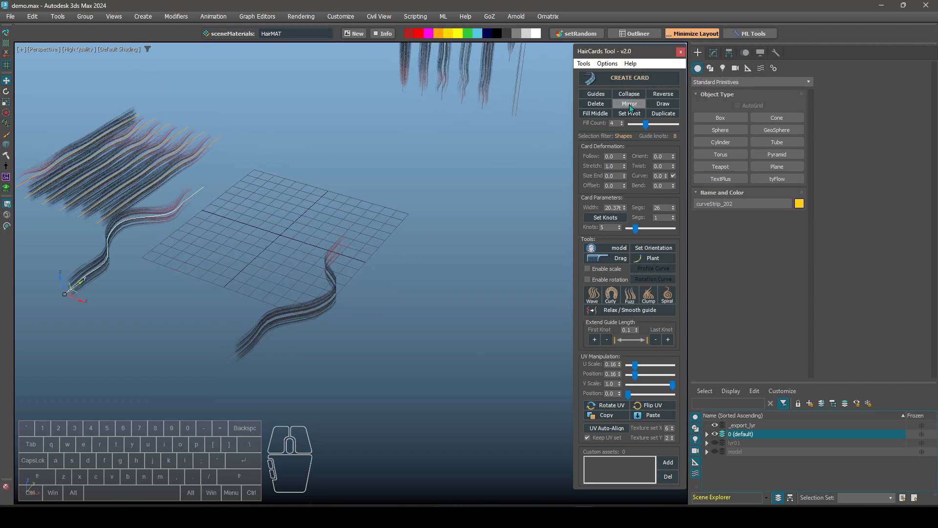
middle_click_drag(73, 308, 164, 297, "alt")
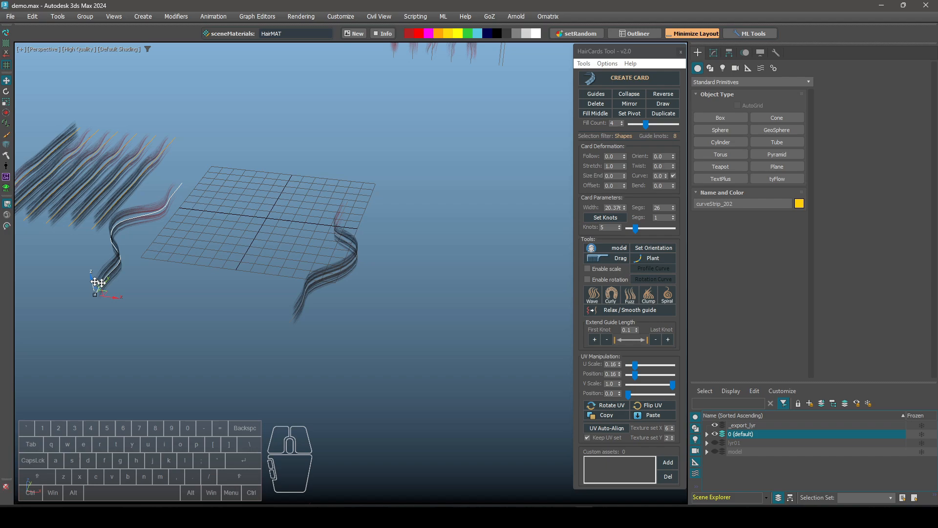
middle_click_drag(158, 296, 185, 280, "alt")
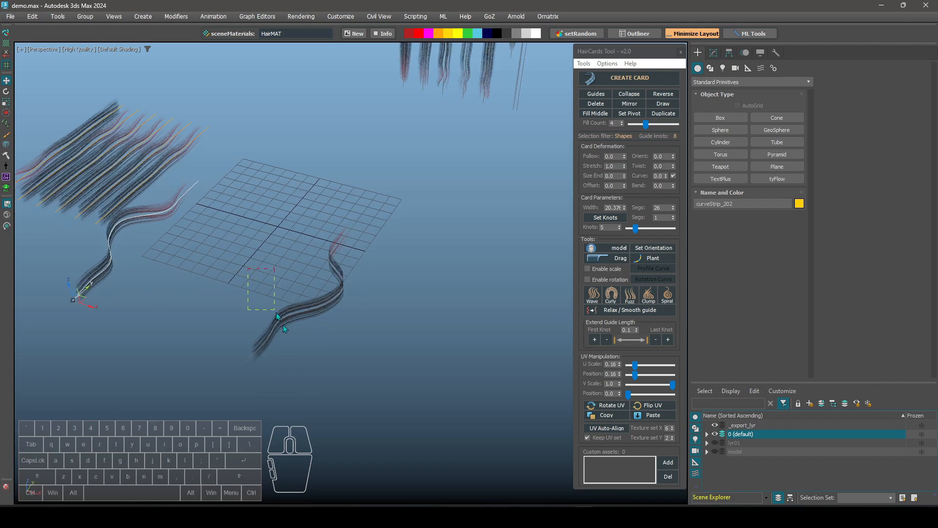
Select the original bent card's guide and create a mirrored copy of it across the Y axis
left_click_drag(277, 315, 279, 317)
middle_click_drag(301, 319, 444, 230, "alt")
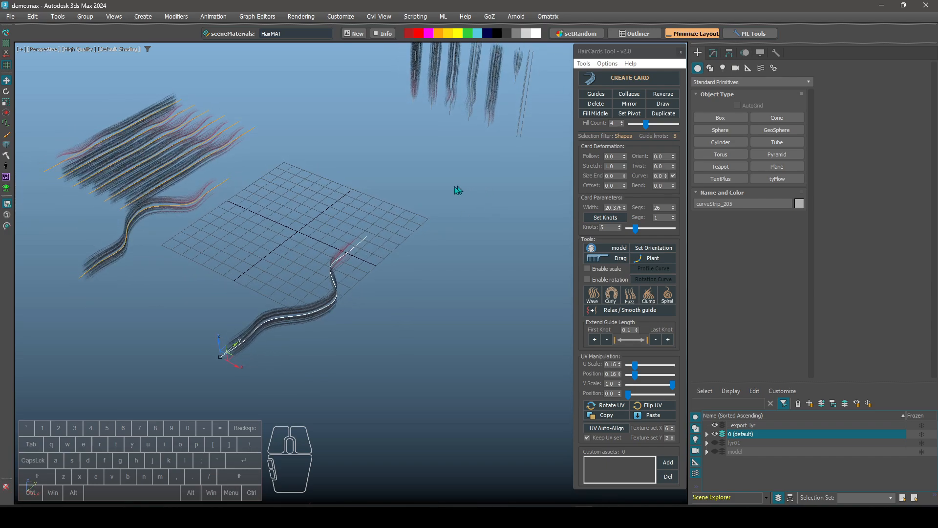
middle_click_drag(458, 190, 480, 186, "alt")
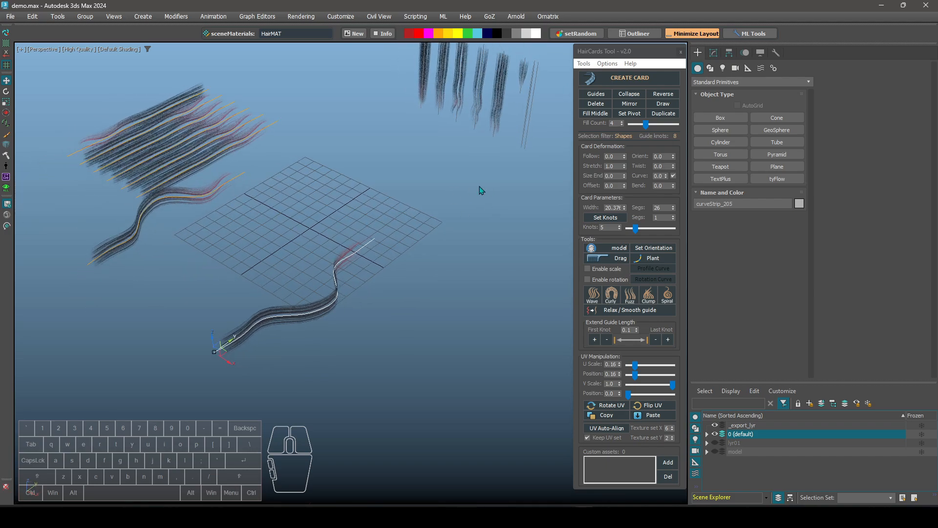
left_click(629, 104)
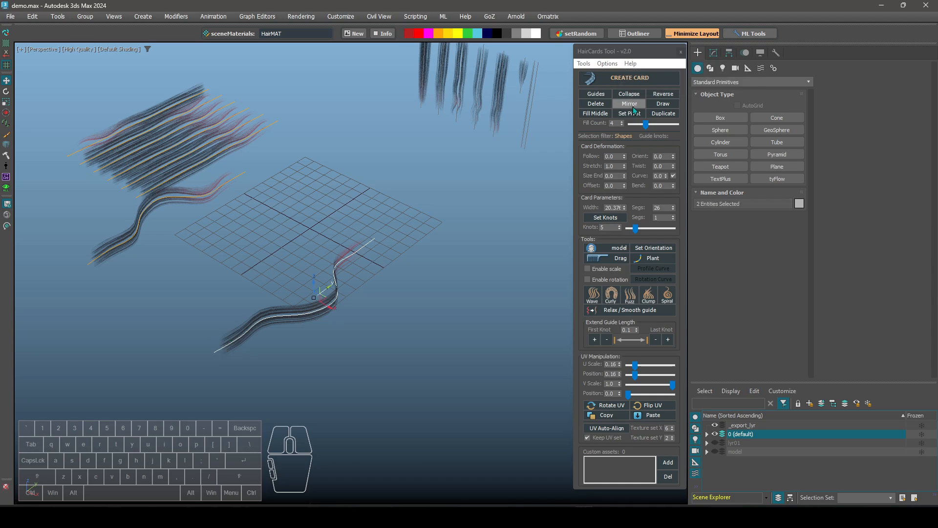
mouse_move(377, 273)
middle_mouse_down("alt")
mouse_move(401, 262)
mouse_move(444, 195)
mouse_move(484, 189)
mouse_move(402, 219)
mouse_move(415, 244)
mouse_move(386, 188)
middle_mouse_up("alt")
Select the guides of both mirrored copies and delete them with their cards
left_click_drag(321, 288, 242, 358)
left_click_drag(407, 133, 457, 108, "ctrl")
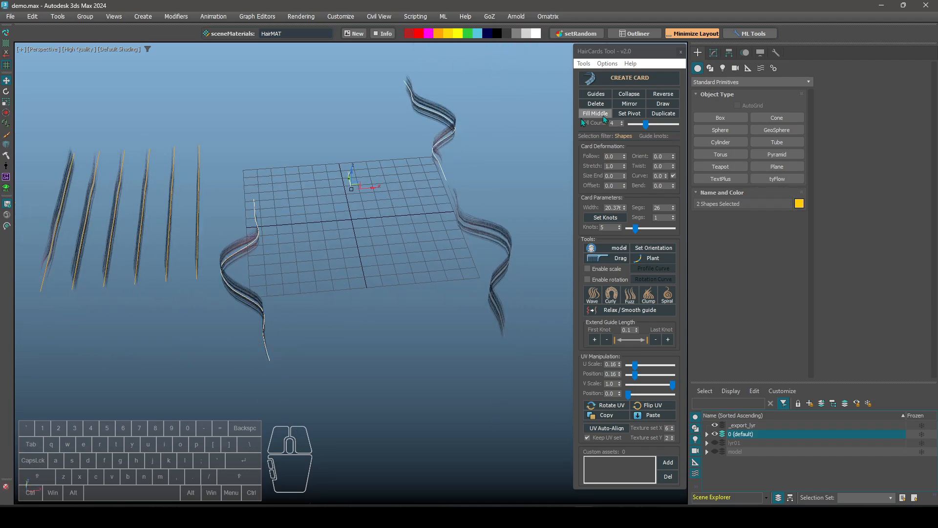
left_click(591, 104)
middle_click_drag(381, 236, 351, 238)
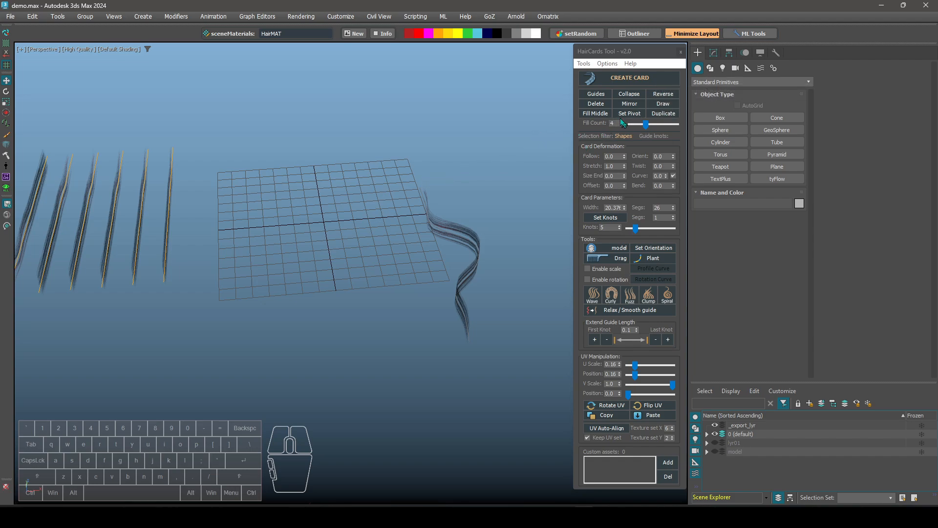
Select the guide of the straight card standing apart from the row and set its knots to 3
middle_click_drag(375, 274, 435, 262, "alt")
scroll(436, 259, "up", 4)
scroll(448, 192, "down", 3)
middle_click_drag(261, 232, 562, 298)
middle_click_drag(205, 267, 210, 280, "alt")
scroll(259, 250, "up", 3)
left_click(262, 252)
middle_click_drag(262, 252, 270, 179, "alt")
key("1")
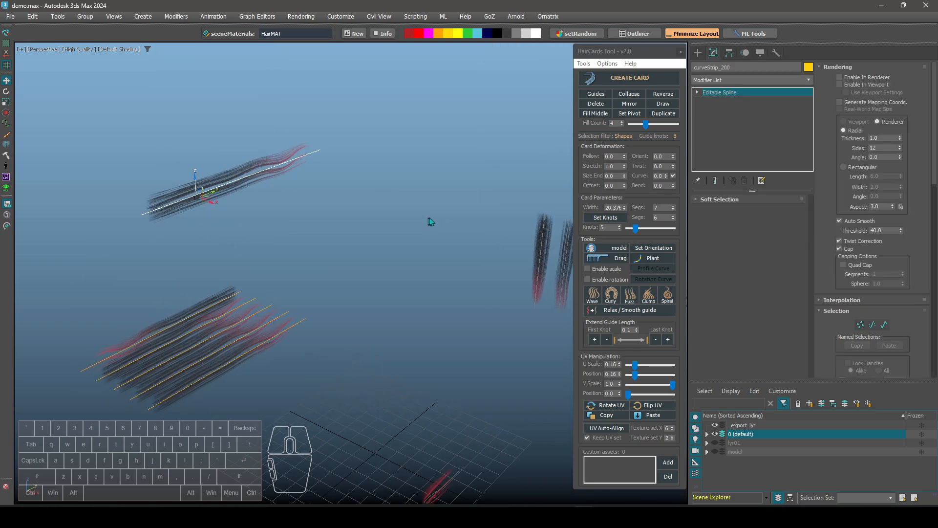
left_click_drag(632, 229, 630, 231)
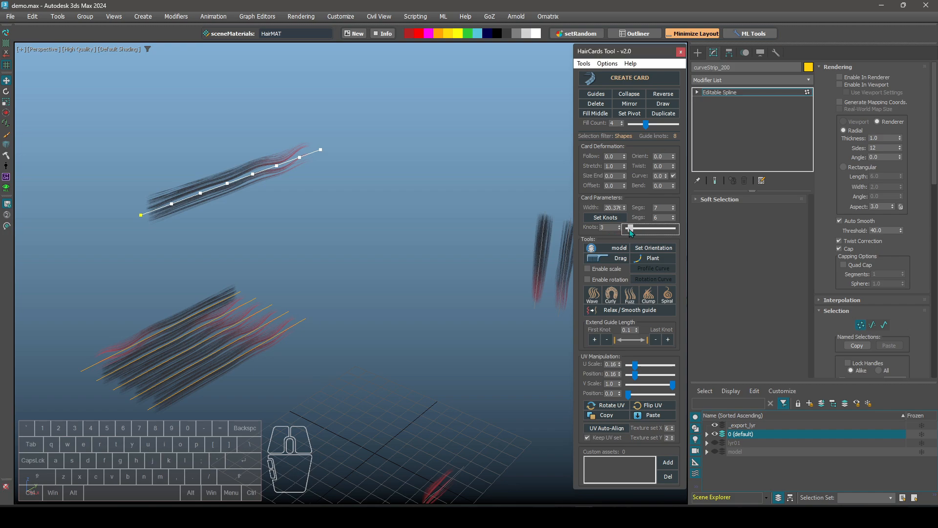
left_click(611, 221)
Move the guide's knots to bend the straight card into an upward curve
middle_click_drag(222, 208, 308, 192, "alt")
left_click(304, 177)
left_click_drag(300, 159, 283, 110)
middle_click_drag(283, 111, 277, 231, "alt")
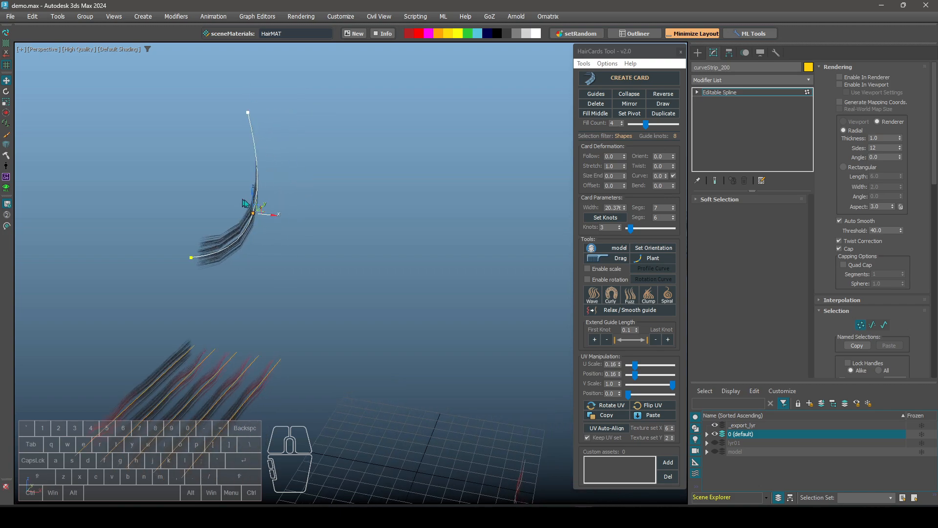
middle_click_drag(244, 200, 326, 213, "alt")
Leave knot editing and set the curved guide's pivot to its root
key("1")
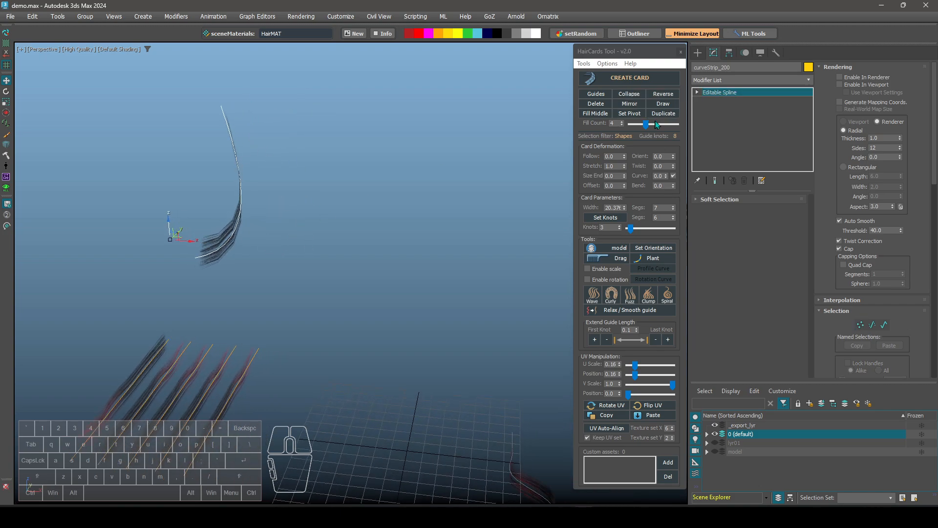
left_click(627, 117)
middle_click_drag(313, 217, 420, 191, "alt")
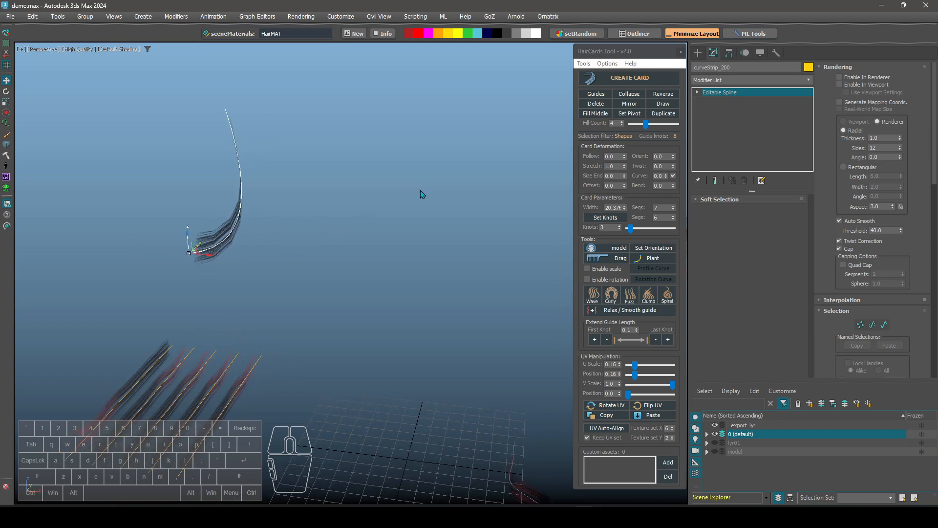
scroll(430, 182, "up", 3)
scroll(316, 190, "up", 1)
scroll(316, 190, "down", 3)
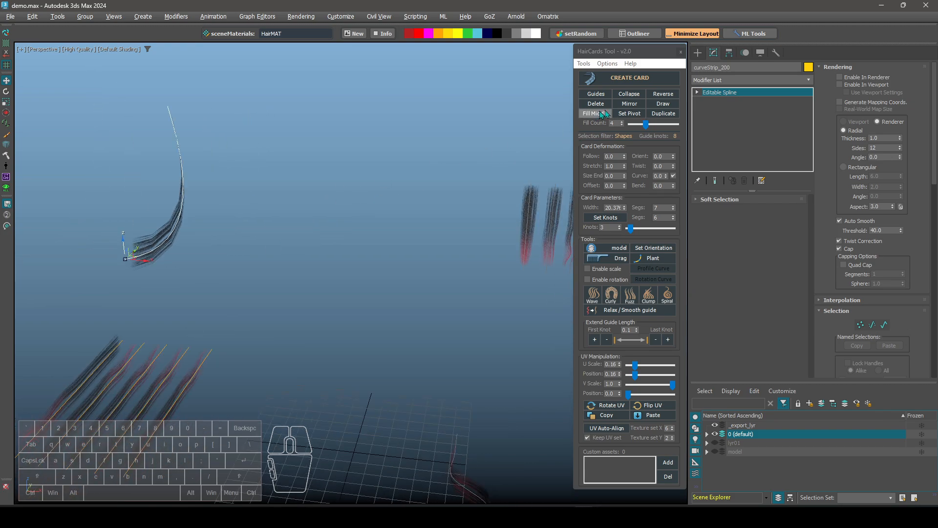
Duplicate the curved card beside the original and move the copy's guide knots into a different curve
left_click(665, 114)
left_click_drag(153, 262, 341, 286)
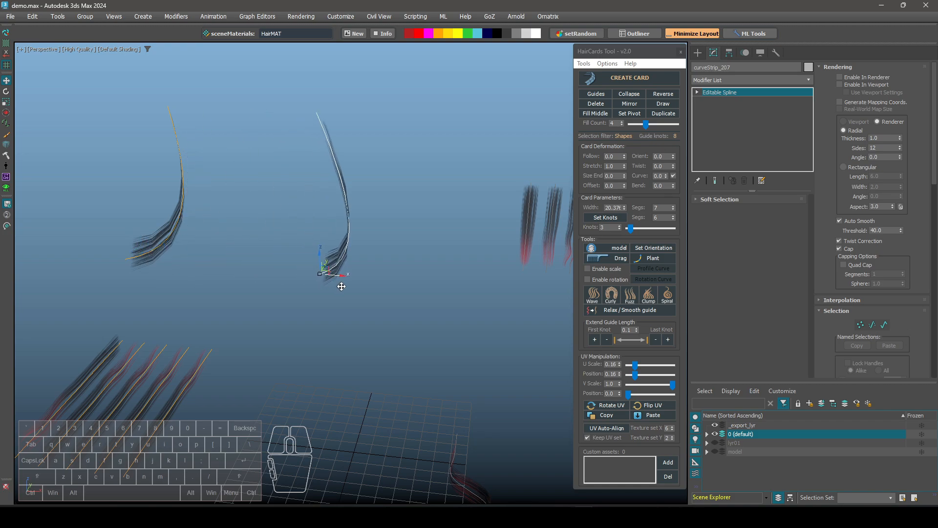
key("1")
middle_click_drag(357, 105, 285, 241, "alt")
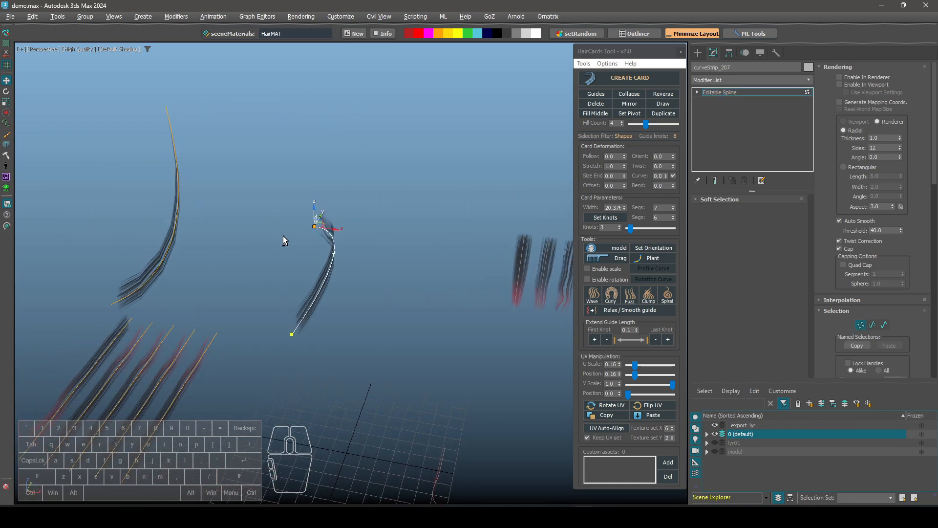
Select both curved guides, set the fill count to 6 and fill the space between them with cards
middle_click_drag(350, 254, 124, 228, "alt")
left_click_drag(124, 227, 363, 238)
left_click_drag(648, 127, 657, 127)
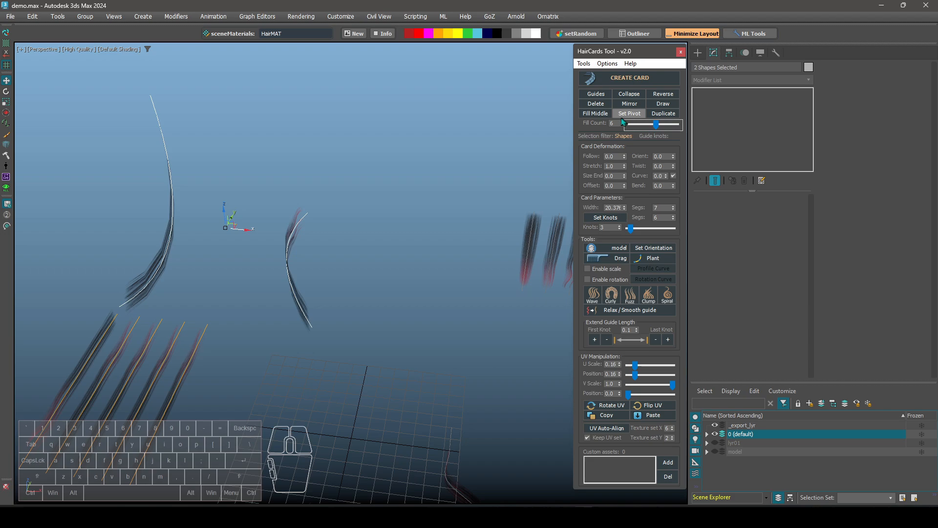
left_click(585, 113)
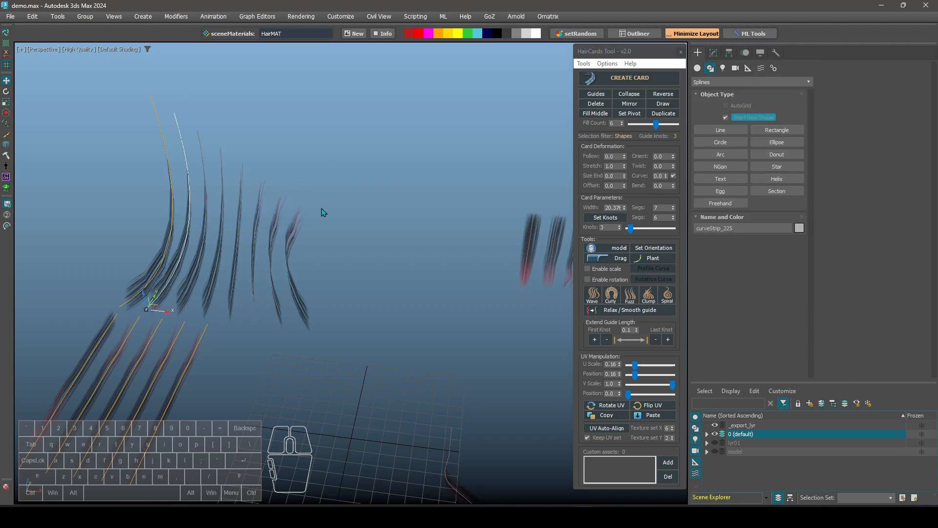
middle_click_drag(321, 208, 239, 183, "alt")
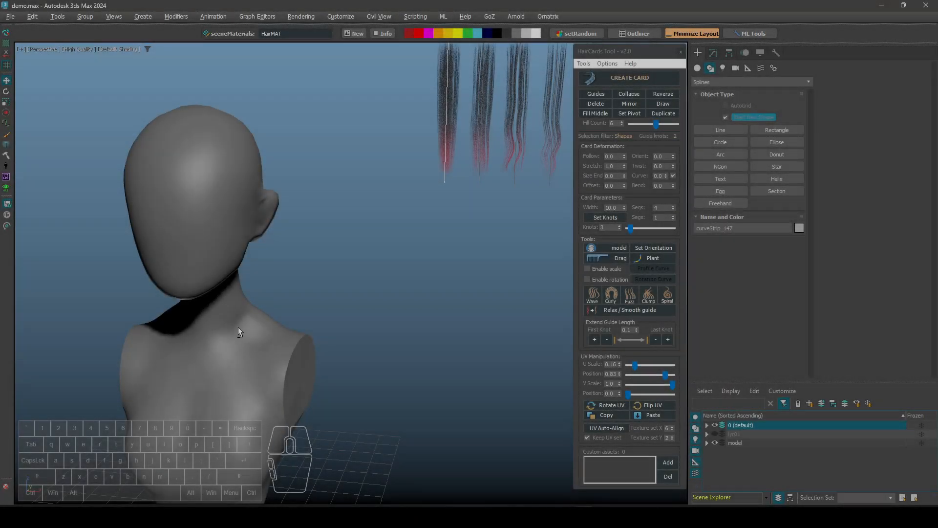
Draw a freehand hair card on the head model's surface, running from near the crown down the face
middle_click_drag(239, 327, 471, 218, "alt")
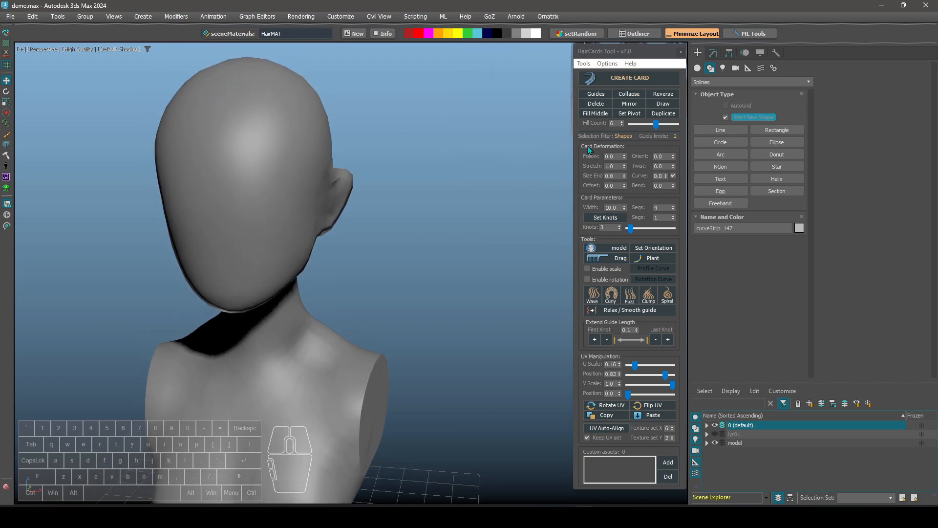
middle_click_drag(280, 261, 269, 271)
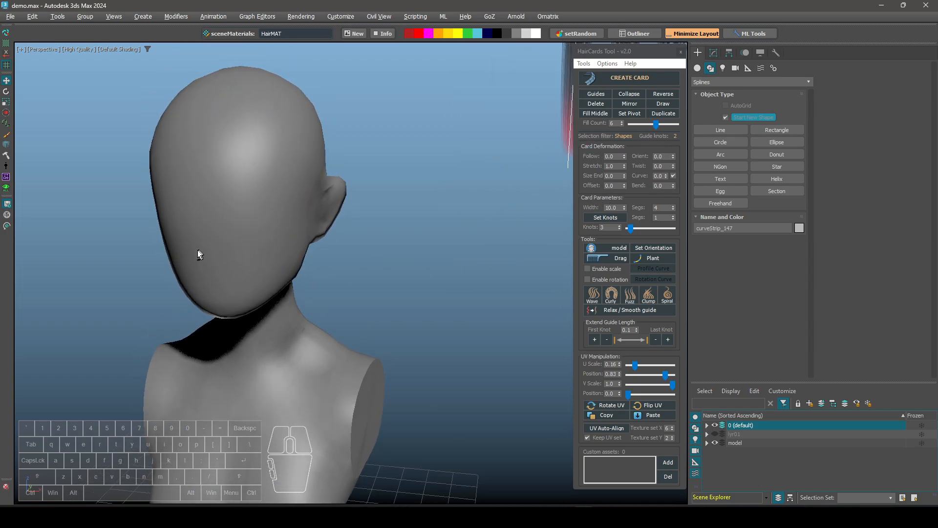
middle_click_drag(197, 251, 380, 215, "alt")
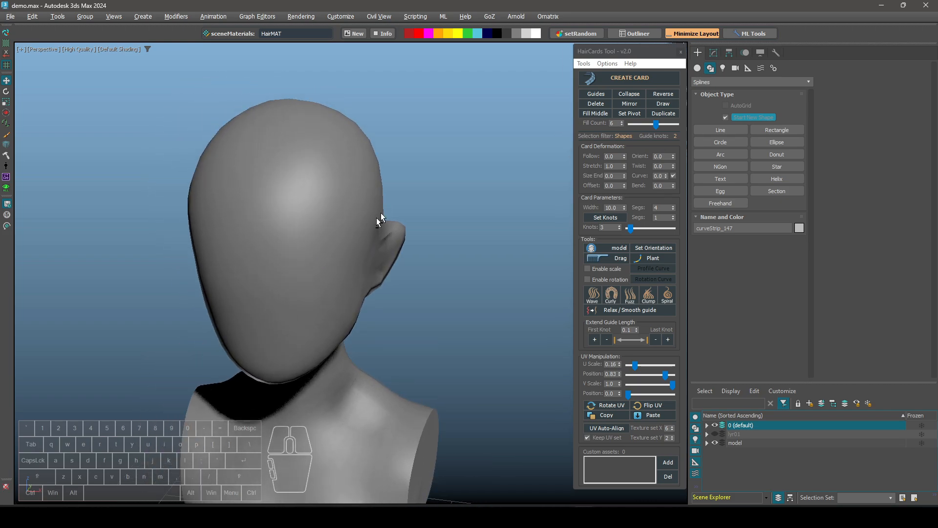
left_click(664, 104)
scroll(379, 254, "up", 5)
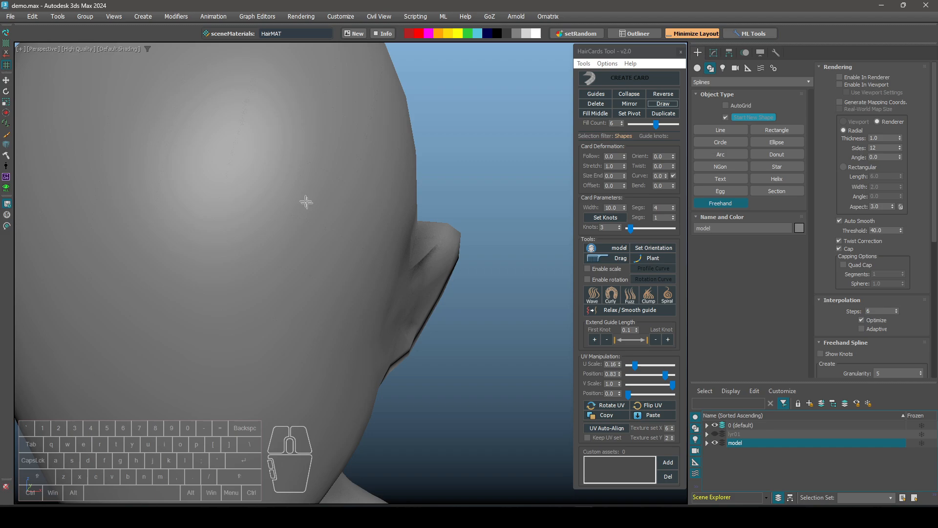
scroll(308, 203, "down", 5)
scroll(327, 227, "up", 5)
scroll(327, 227, "down", 4)
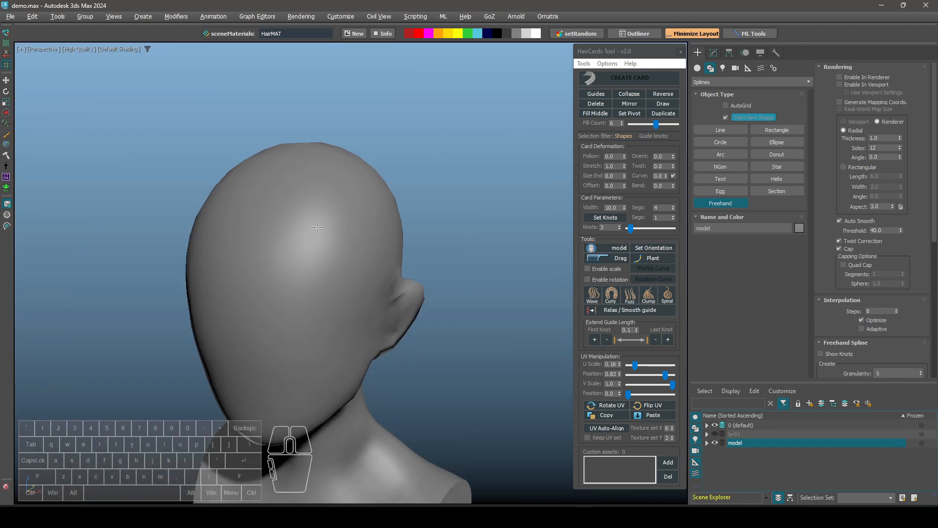
middle_click_drag(285, 179, 308, 215, "alt")
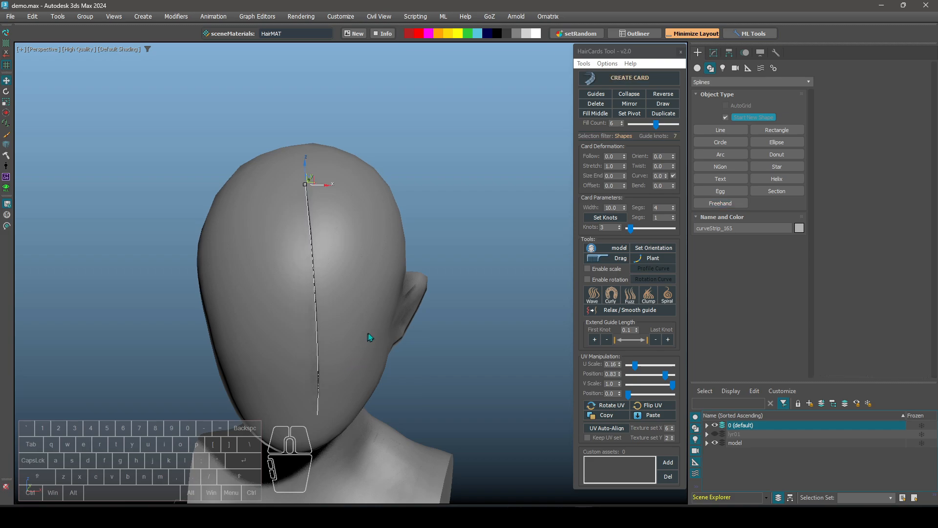
mouse_move(372, 330)
middle_mouse_down("alt")
mouse_move(386, 322)
mouse_move(369, 319)
mouse_move(382, 313)
mouse_move(310, 327)
mouse_move(342, 313)
middle_mouse_up("alt")
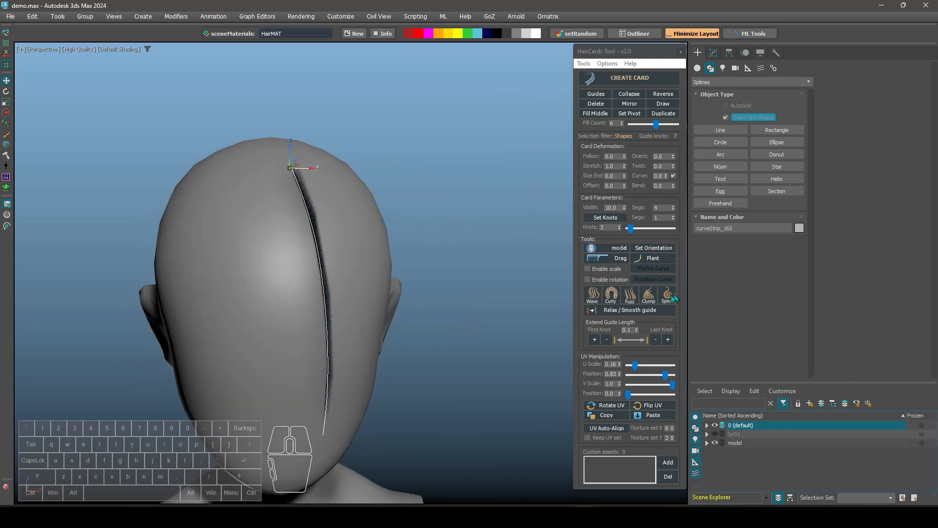
Align the drawn card to the head surface with Set Orientation and raise its length segments to 16
left_click(653, 258)
middle_click_drag(309, 277, 338, 274, "alt")
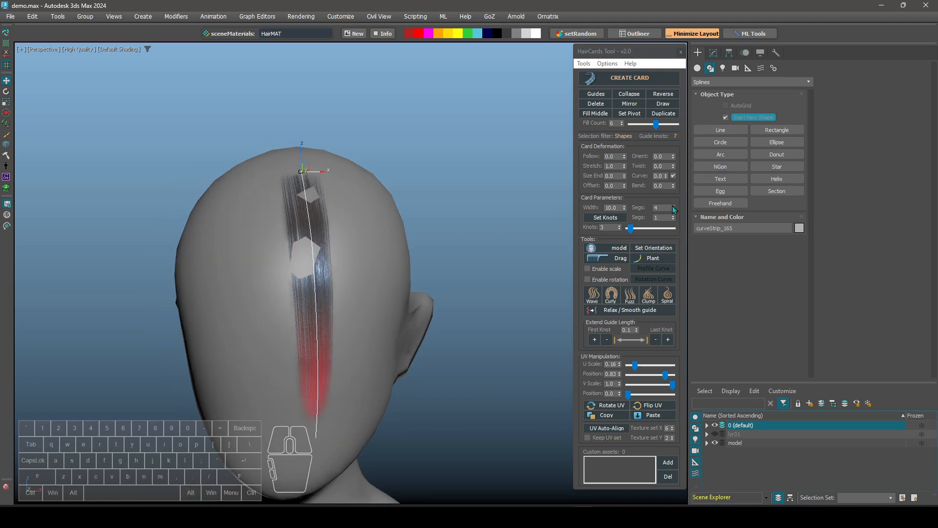
left_click_drag(673, 206, 675, 200)
scroll(324, 259, "up", 4)
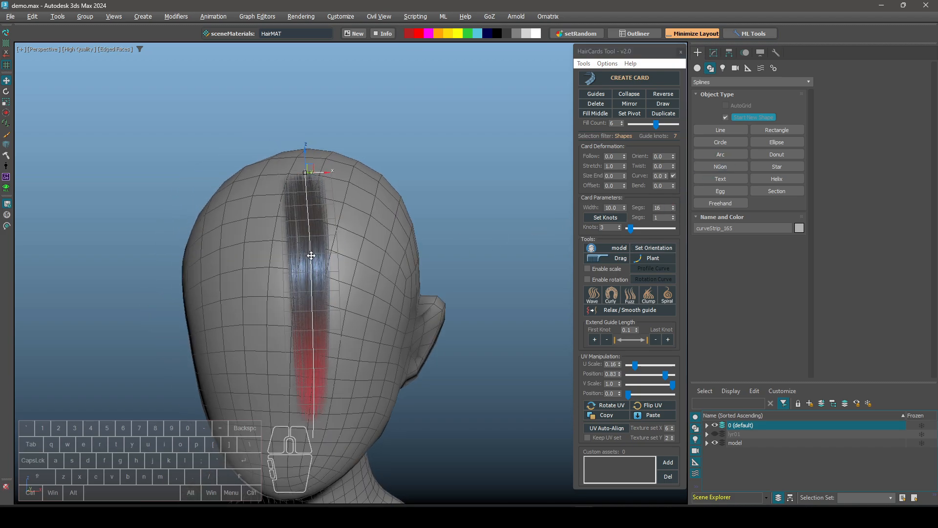
Show edged faces in the viewport and raise the card's length segments to 20
mouse_move(359, 259)
middle_mouse_down("alt")
mouse_move(402, 238)
mouse_move(391, 254)
mouse_move(514, 240)
middle_mouse_up("alt")
key("F4")
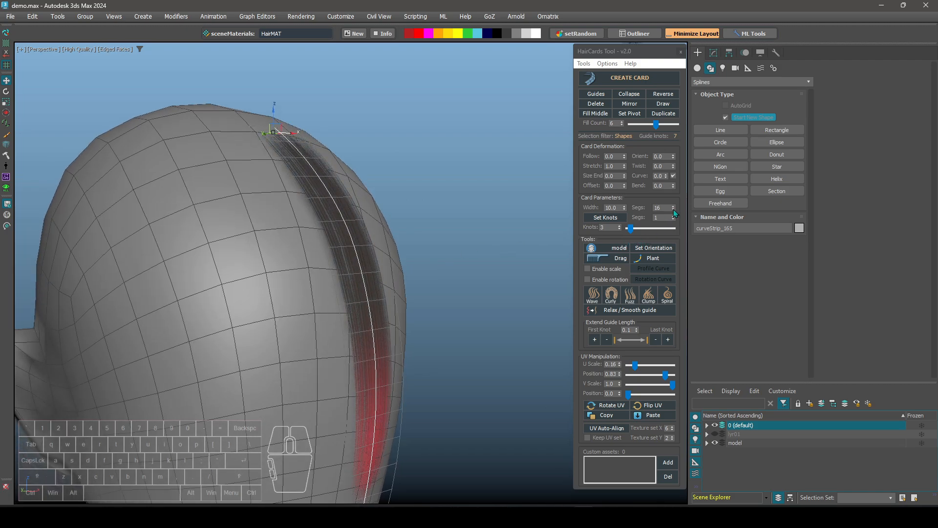
left_click_drag(674, 209, 673, 205)
middle_click_drag(509, 278, 401, 244, "alt")
scroll(372, 234, "down", 4)
scroll(277, 269, "up", 3)
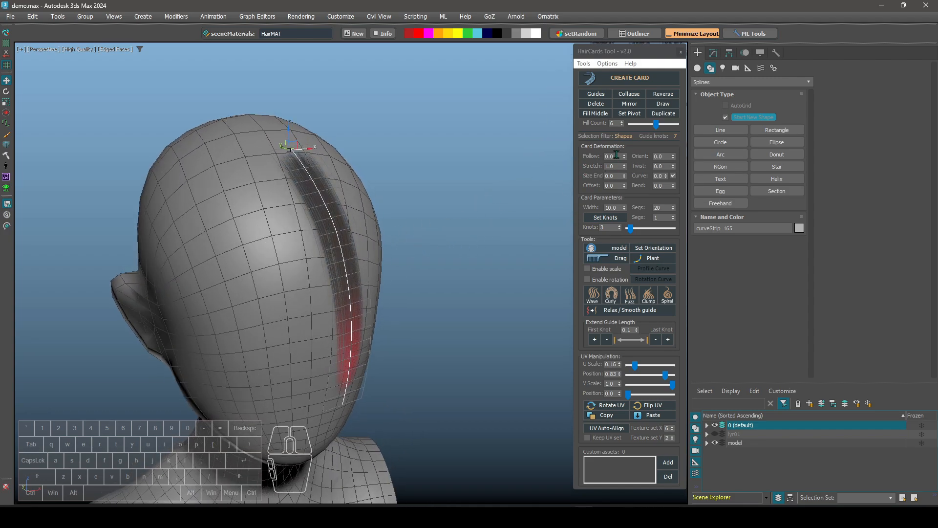
Try the card's Follow and Stretch deformations, reset Stretch to 1.0 and tilt the card with Orient at -21.4
mouse_move(624, 155)
left_mouse_down()
mouse_move(587, 45)
mouse_move(570, 155)
mouse_move(626, 159)
mouse_move(623, 203)
mouse_move(626, 175)
left_mouse_up()
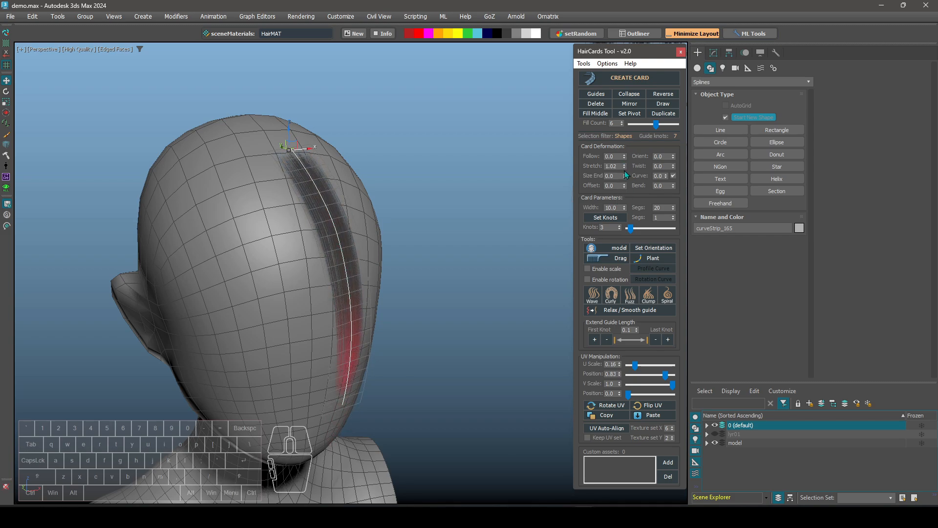
right_click(625, 168)
left_click_drag(673, 156, 653, 297)
middle_click_drag(339, 265, 348, 248, "alt")
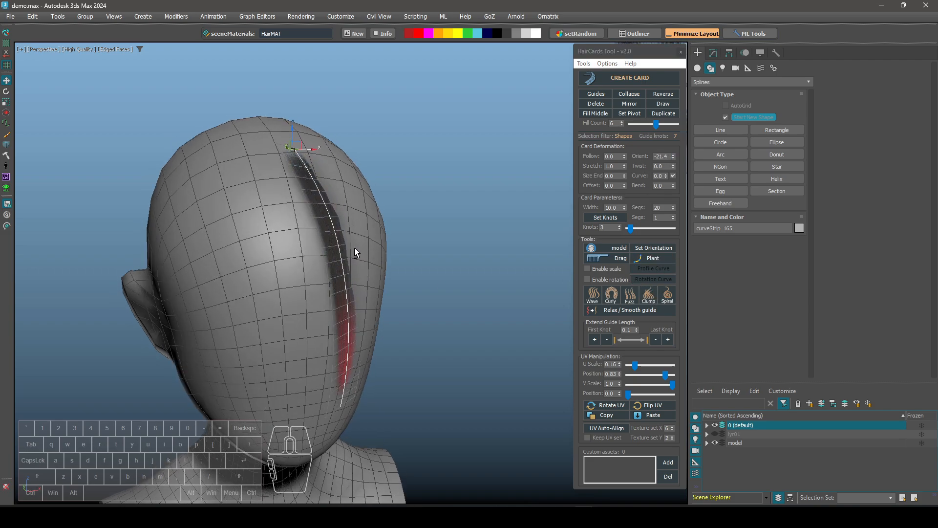
Realign the tilted card to the head surface with Set Orientation
left_click(658, 251)
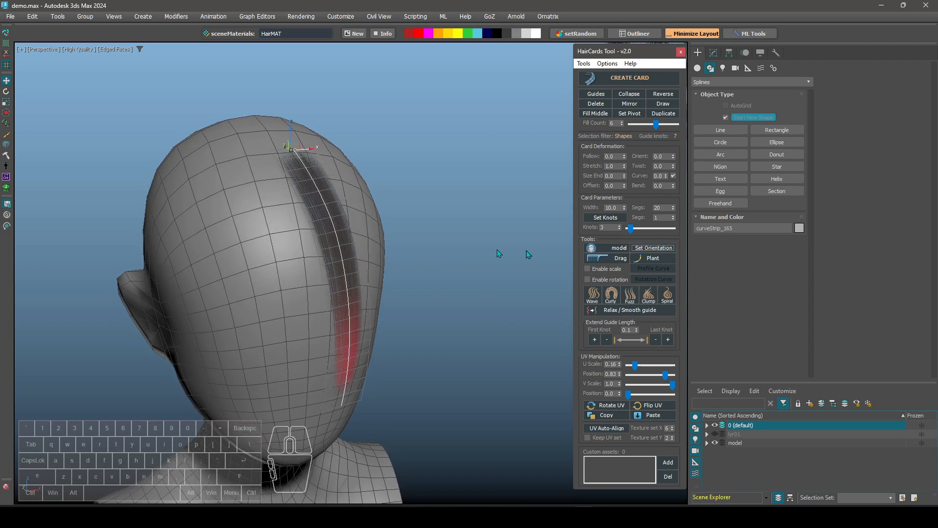
middle_click_drag(417, 238, 429, 230, "alt")
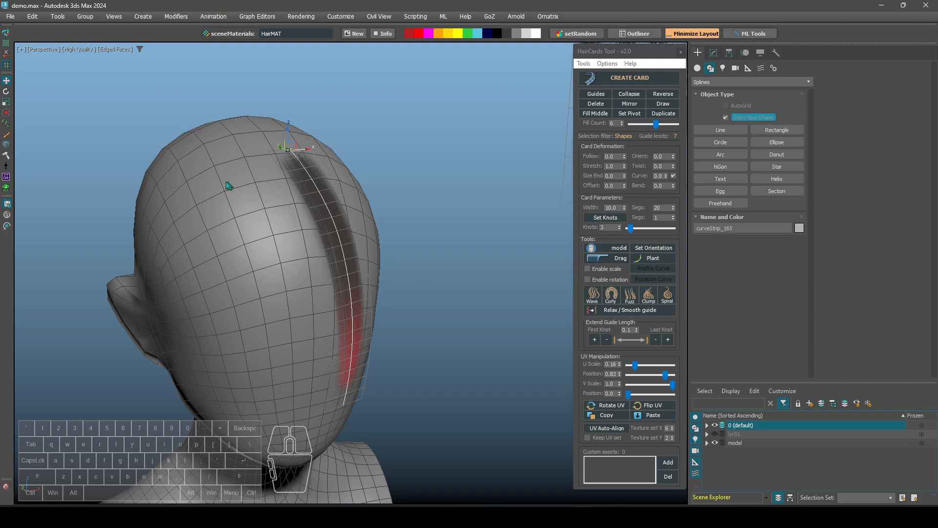
middle_click_drag(281, 305, 268, 258, "alt")
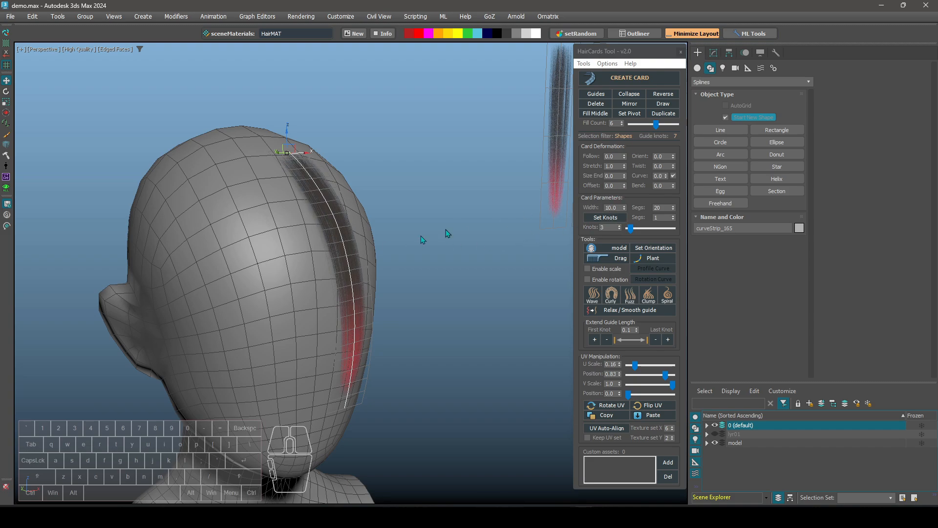
middle_click_drag(421, 236, 423, 233, "alt")
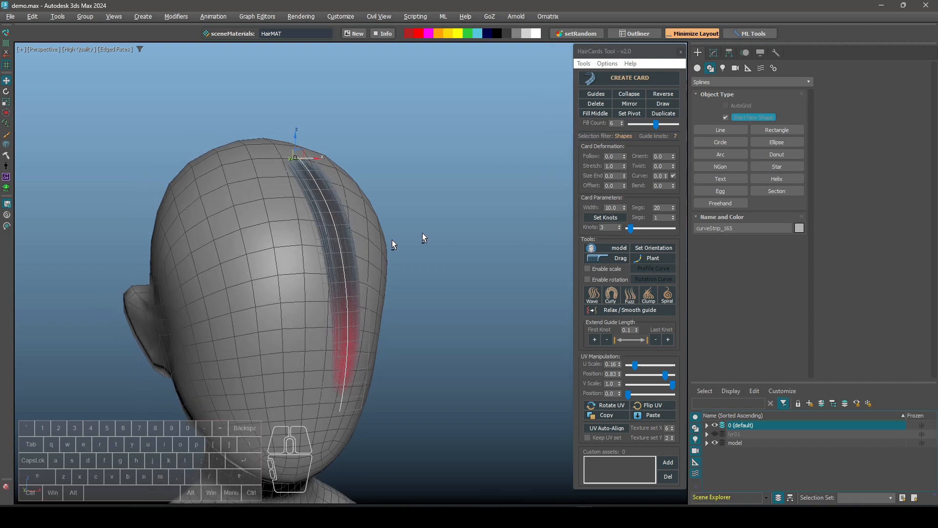
Try positive and negative Size End values on the card, such as 1.17 and -2.04, and reset the parameter to 0
left_click(626, 174)
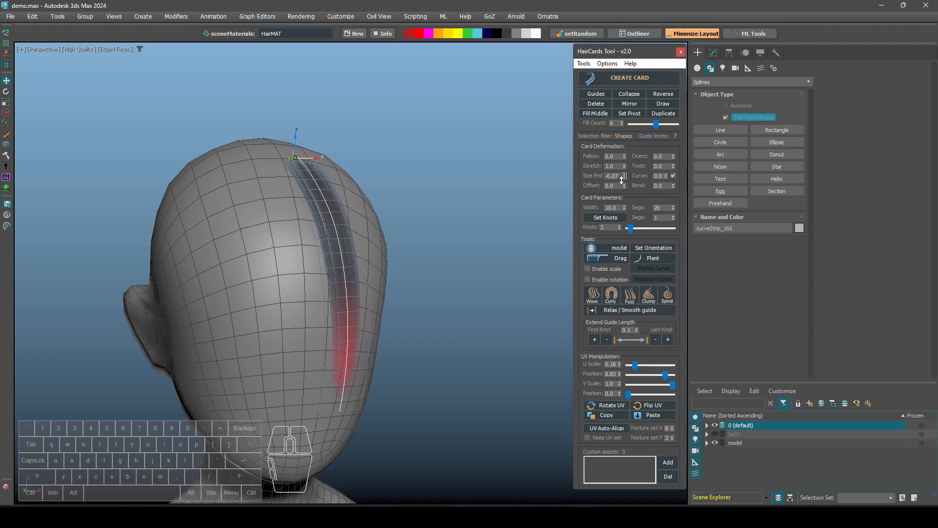
left_click_drag(618, 255, 627, 117)
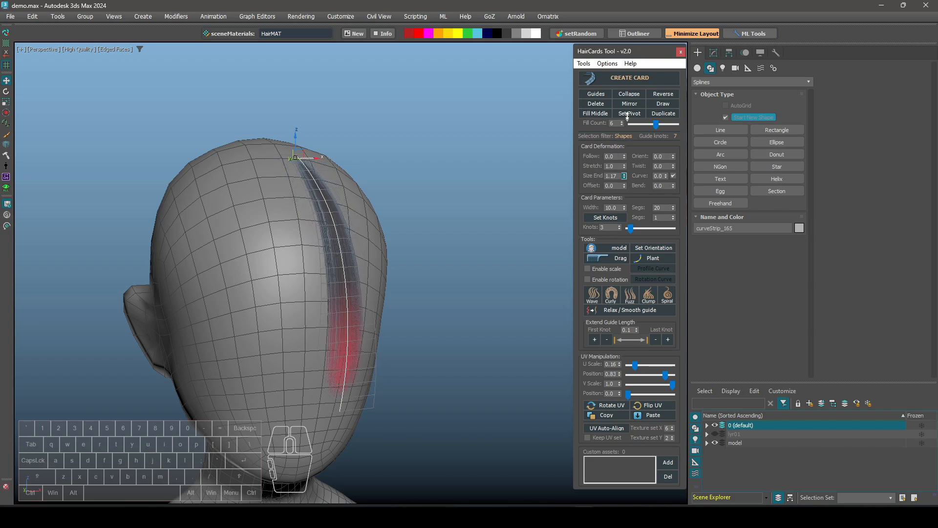
left_click_drag(631, 72, 620, 242)
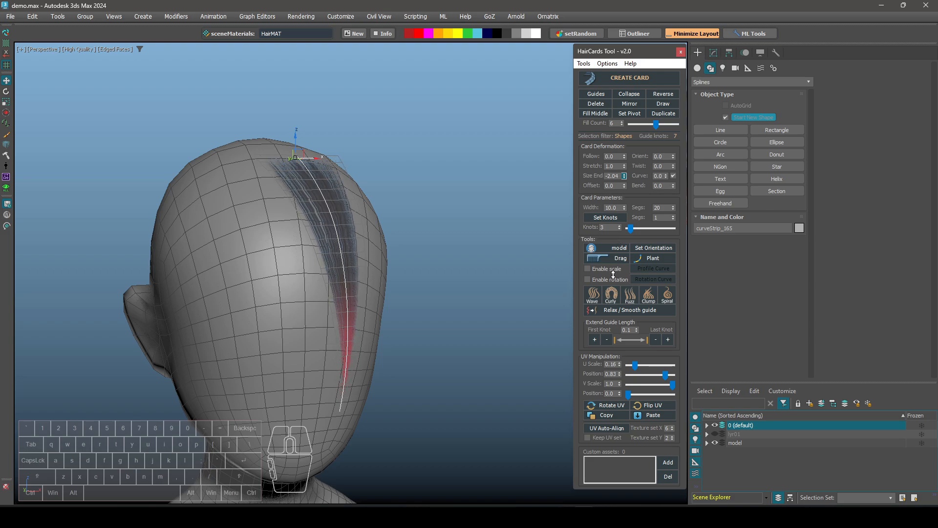
left_click_drag(614, 275, 641, 272)
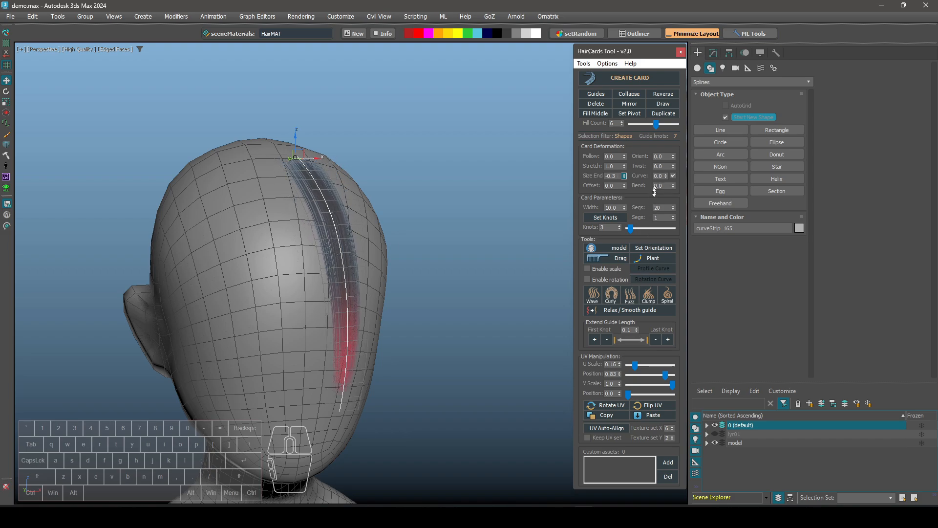
right_click(625, 178)
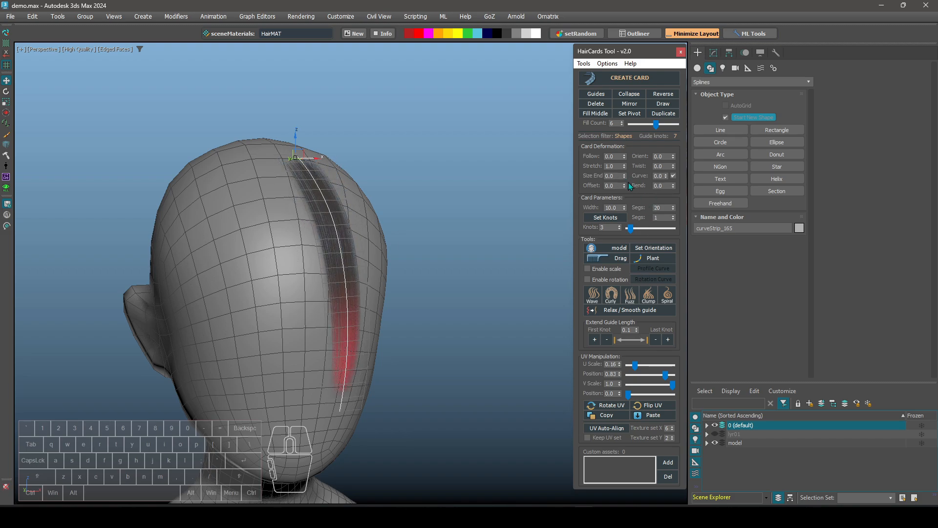
Try the Twist deformation along the card and reset it to 0
left_click_drag(675, 166, 670, 452)
left_click_drag(674, 308, 674, 166)
right_click(675, 166)
Try the card's Curve deformation up to 3.4 with the linked Size End at -3.48, and reset it to 0
left_click_drag(667, 177, 660, 136)
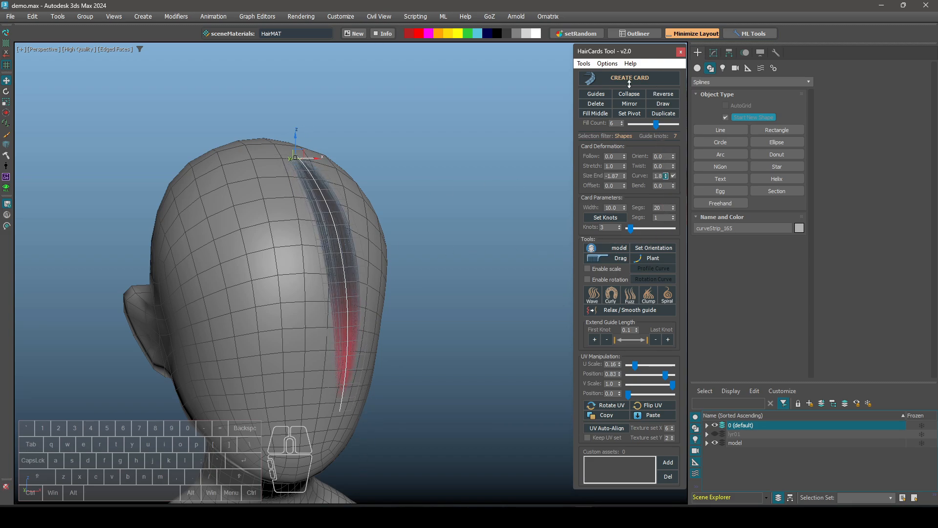
left_click_drag(630, 83, 645, 38)
left_click_drag(644, 445, 640, 6)
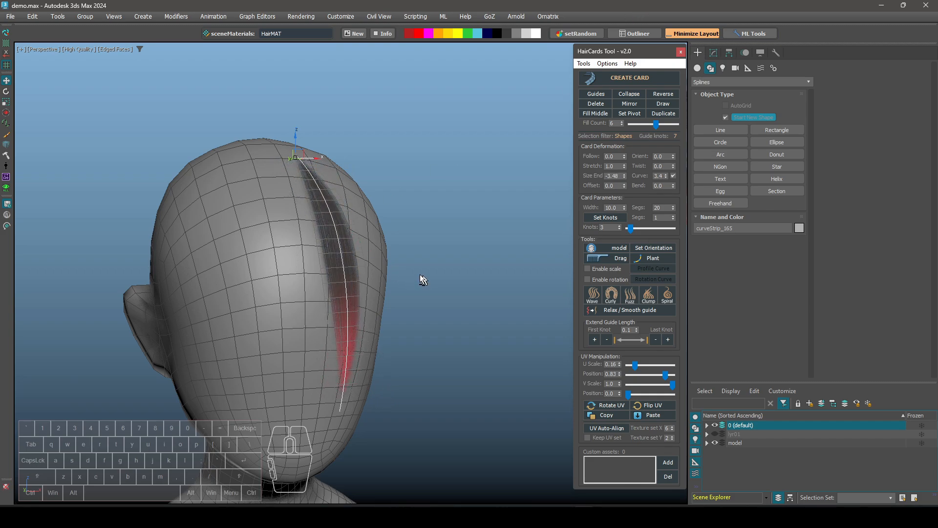
mouse_move(420, 275)
middle_mouse_down("alt")
mouse_move(359, 258)
mouse_move(393, 232)
mouse_move(423, 283)
middle_mouse_up("alt")
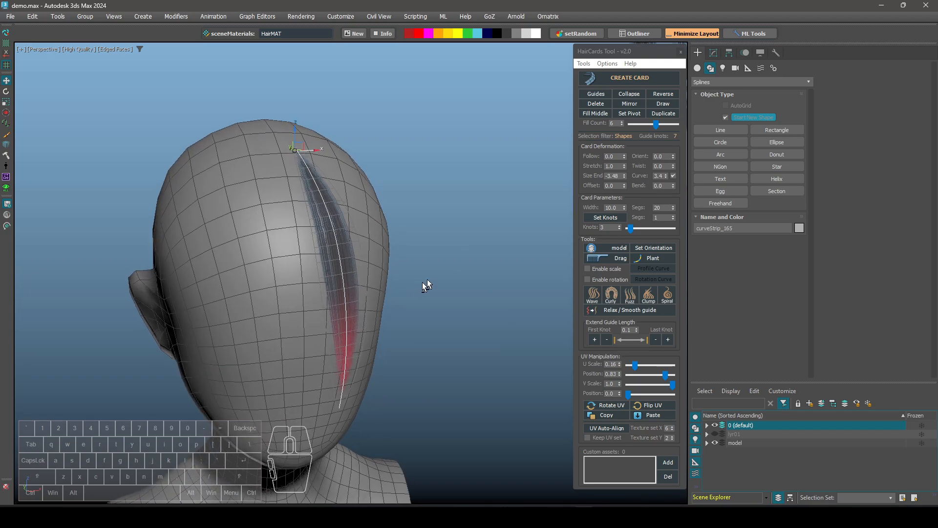
right_click(666, 177)
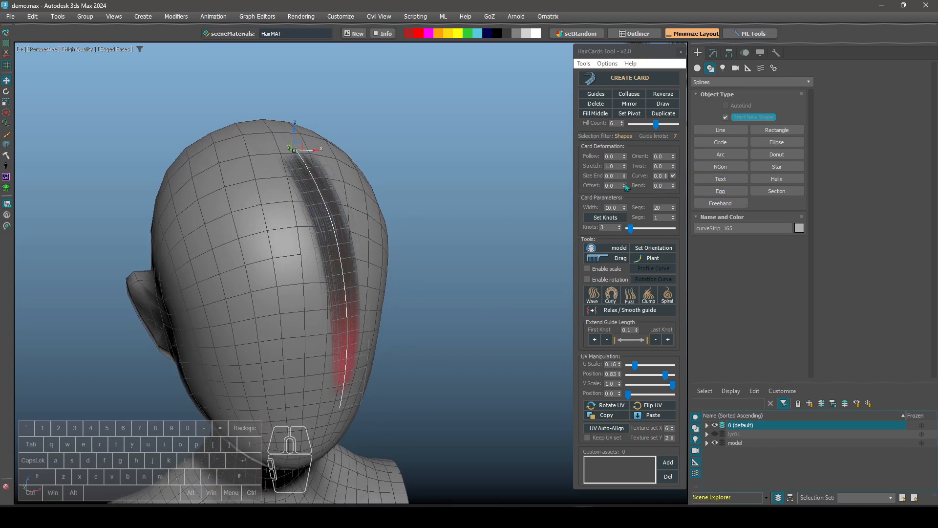
Try shifting the card away from its guide with an Offset of 3.6 and reset it to 0
left_click_drag(625, 186, 627, 169)
mouse_move(343, 259)
middle_mouse_down("alt")
mouse_move(383, 250)
mouse_move(351, 254)
middle_mouse_up("alt")
mouse_move(625, 185)
left_mouse_down()
mouse_move(620, 216)
mouse_move(623, 183)
left_mouse_up()
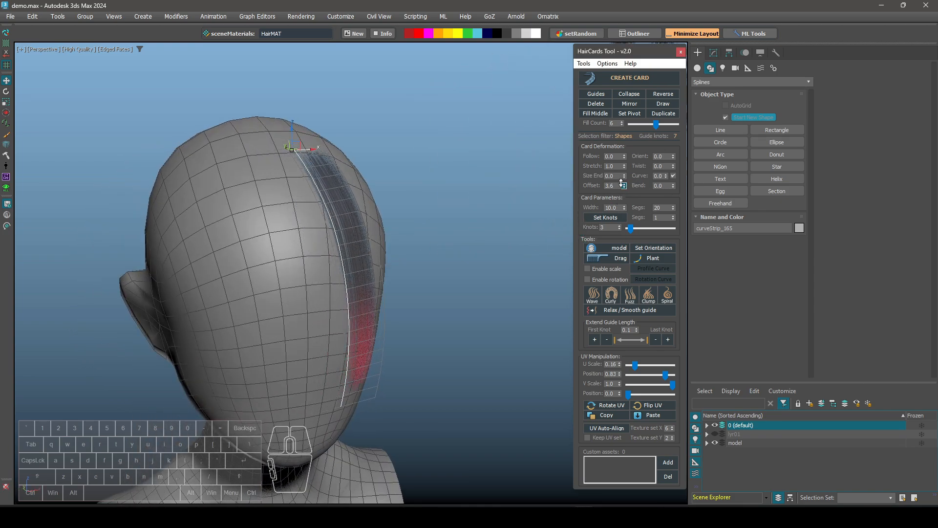
right_click(623, 186)
middle_click_drag(364, 256, 350, 248, "alt")
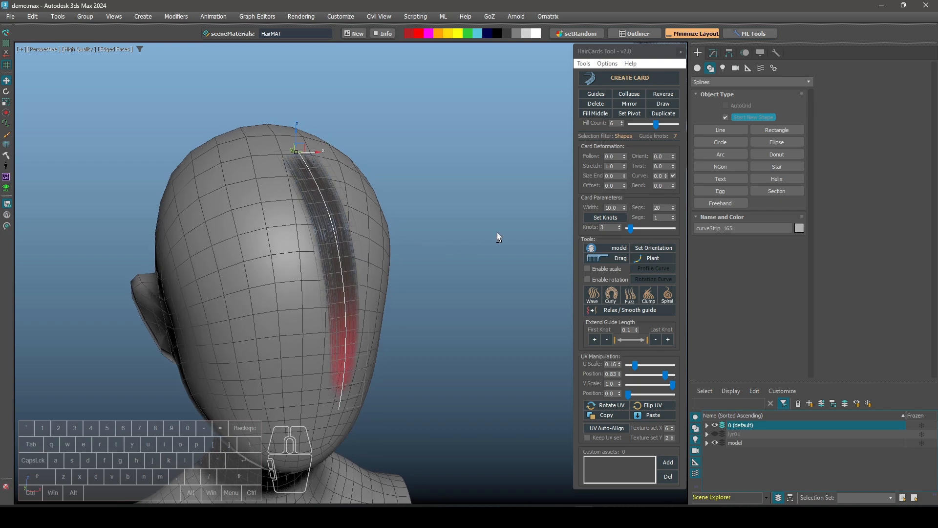
middle_click_drag(497, 233, 494, 232, "alt")
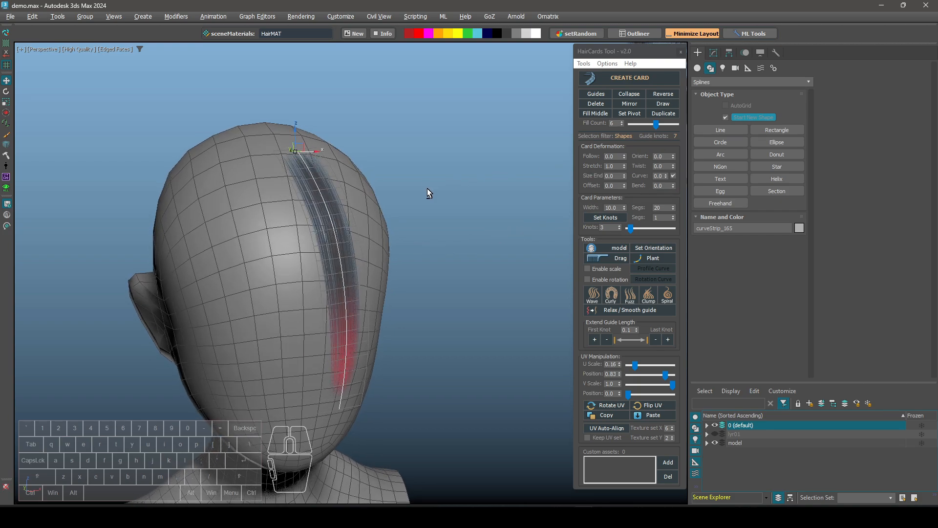
Raise the card's width segments to 4 and bend the card across its width with Bend at -55.2
scroll(348, 255, "up", 4)
middle_click_drag(344, 255, 355, 200, "alt")
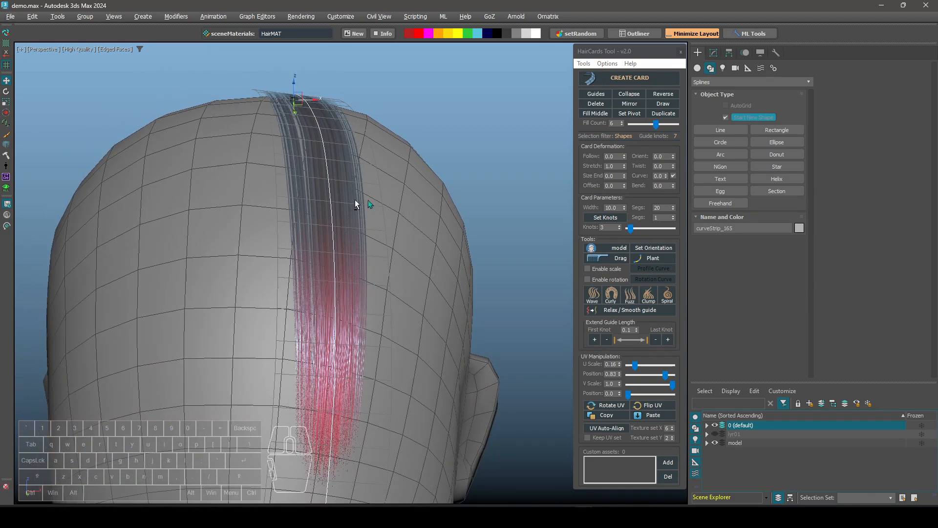
left_click(673, 217)
left_click(673, 217)
middle_click_drag(349, 210, 396, 220, "alt")
left_click_drag(673, 185, 369, 337)
middle_click_drag(357, 289, 359, 242, "alt")
scroll(372, 227, "down", 3)
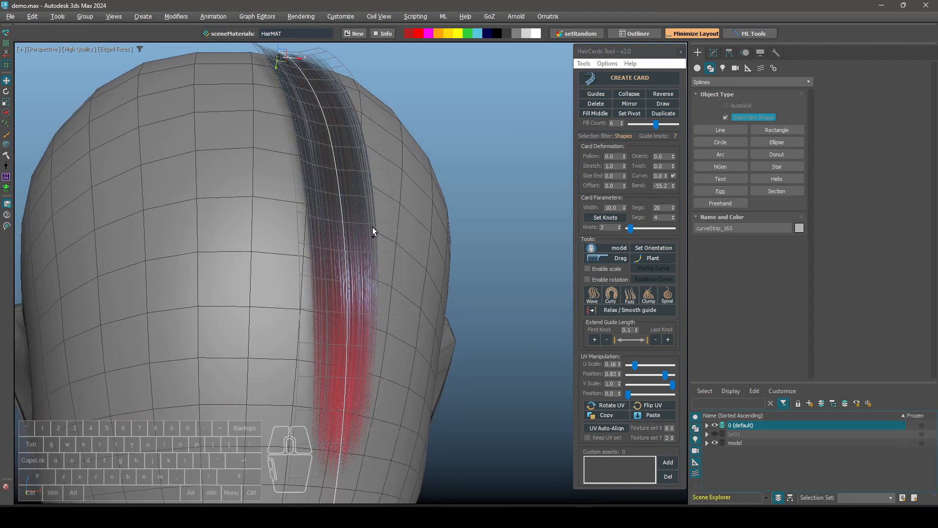
Set the card's width to 12.2, its length segments to 22 and its width segments to 10
scroll(366, 203, "up", 3)
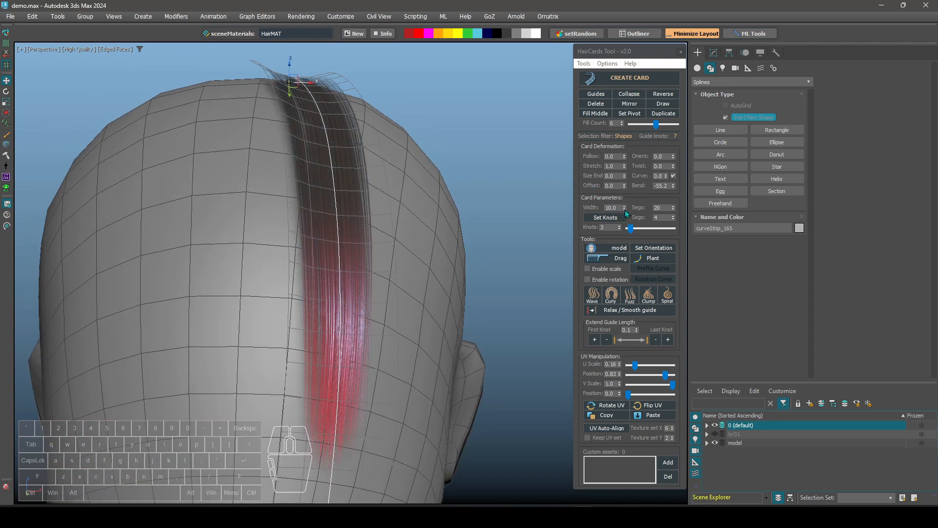
left_click_drag(625, 210, 674, 213)
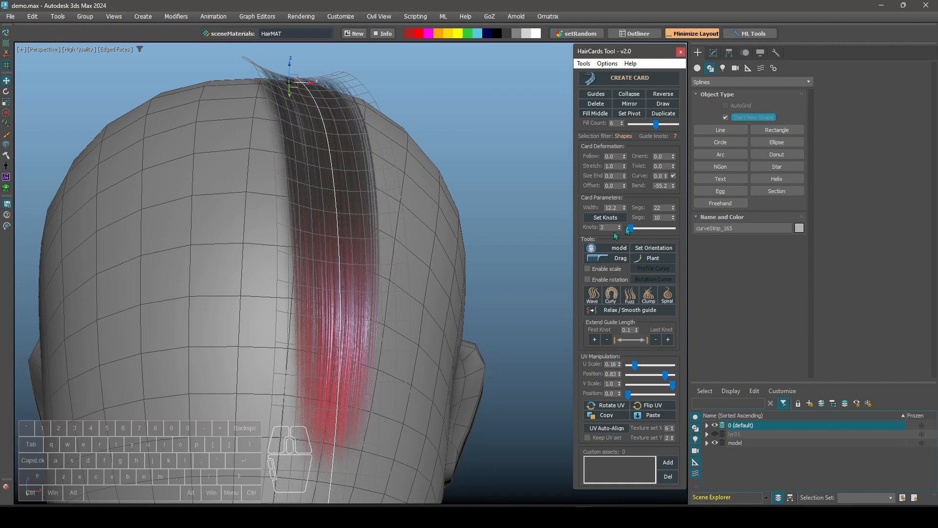
mouse_move(473, 200)
middle_mouse_down("alt")
mouse_move(454, 203)
mouse_move(486, 206)
middle_mouse_up("alt")
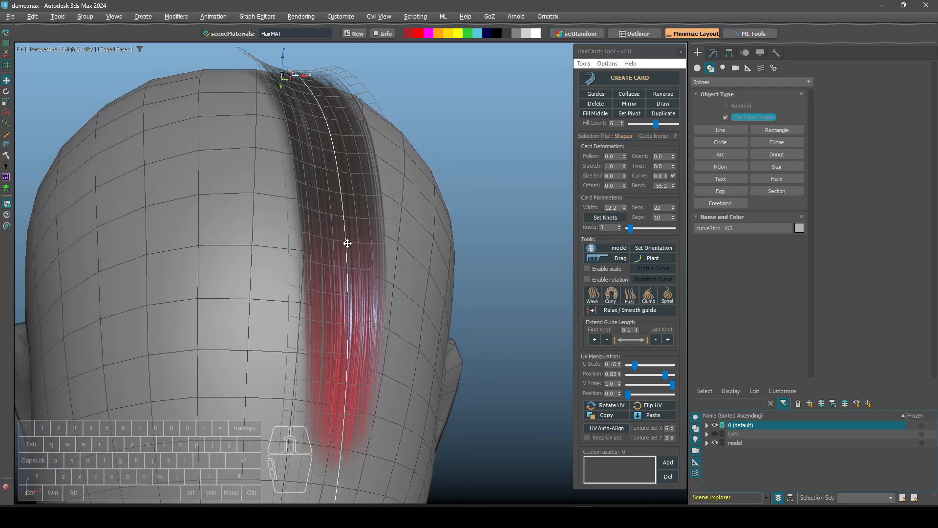
Select all the guide's knots at vertex level and rebuild the guide with 5 knots using Set Knots
middle_click_drag(348, 243, 392, 214, "alt")
key("1")
left_click_drag(443, 444, 293, 91)
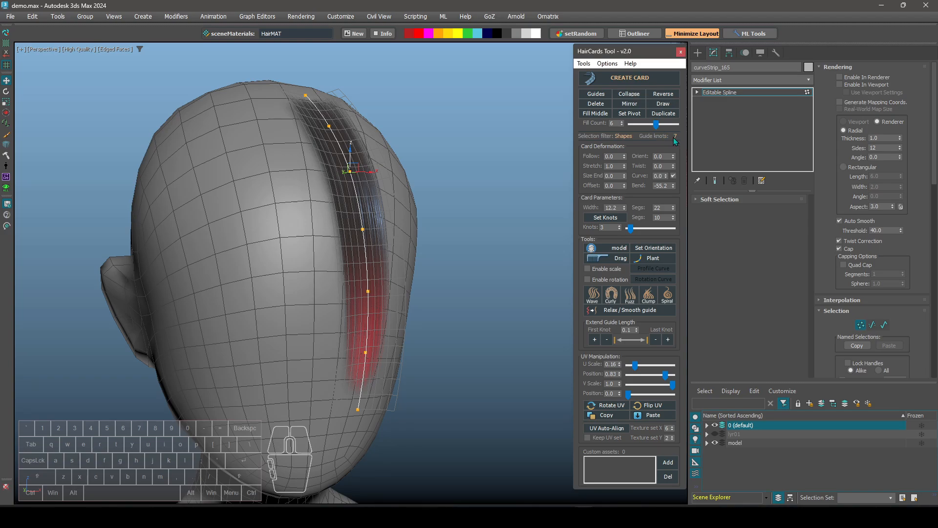
middle_click_drag(403, 222, 386, 242, "alt")
left_click_drag(630, 228, 635, 229)
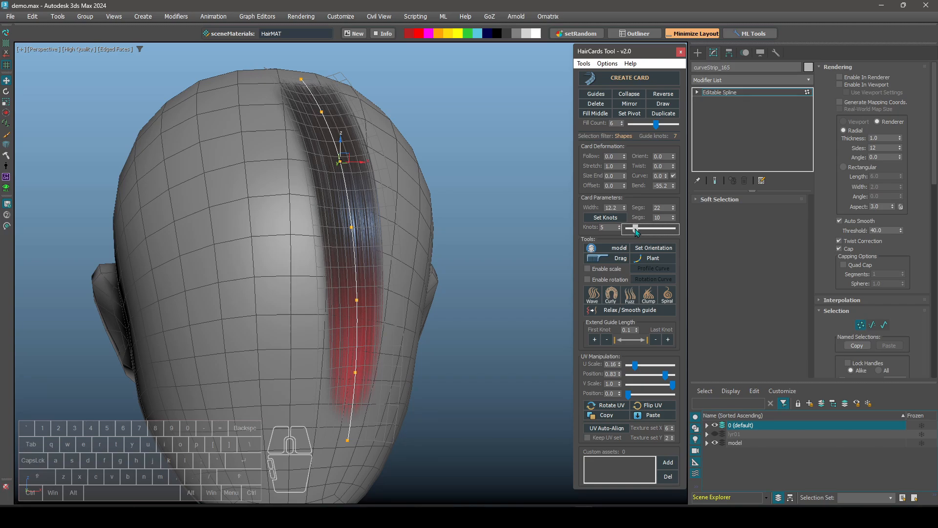
left_click(606, 218)
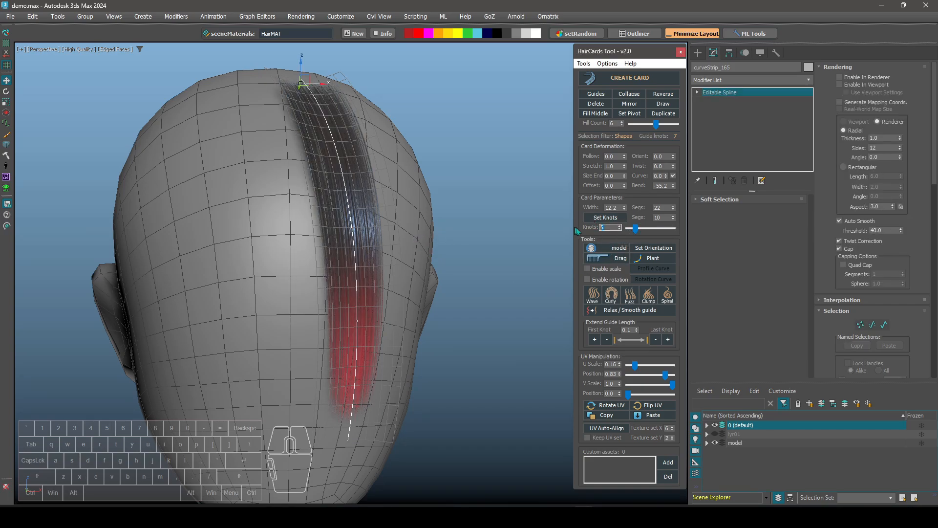
Examine the guide's new knots at vertex level, leave knot editing and check the guide's knot count
key("1")
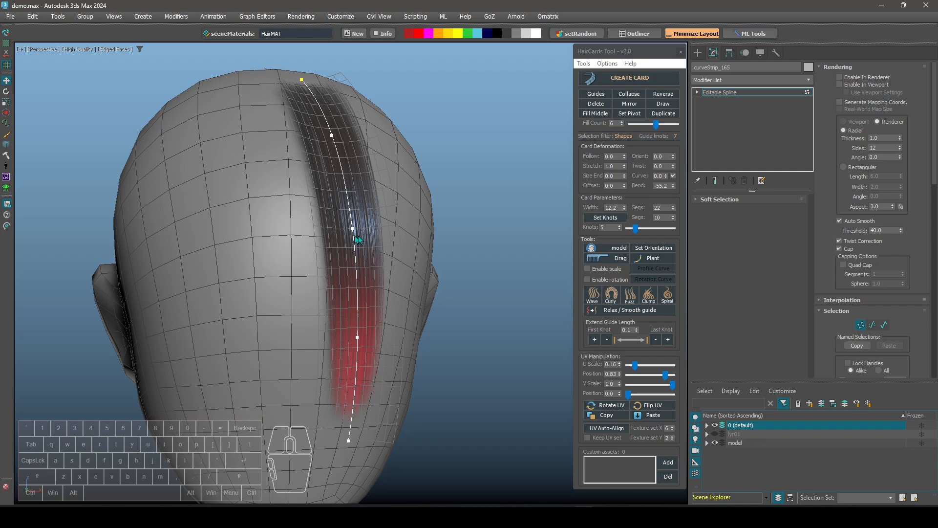
middle_click_drag(357, 238, 386, 234, "alt")
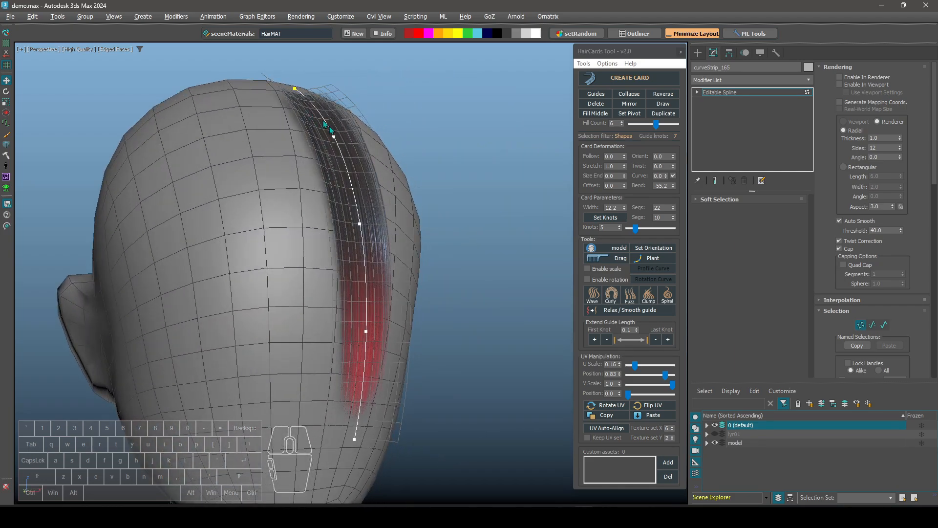
left_click(452, 266)
left_click(359, 227)
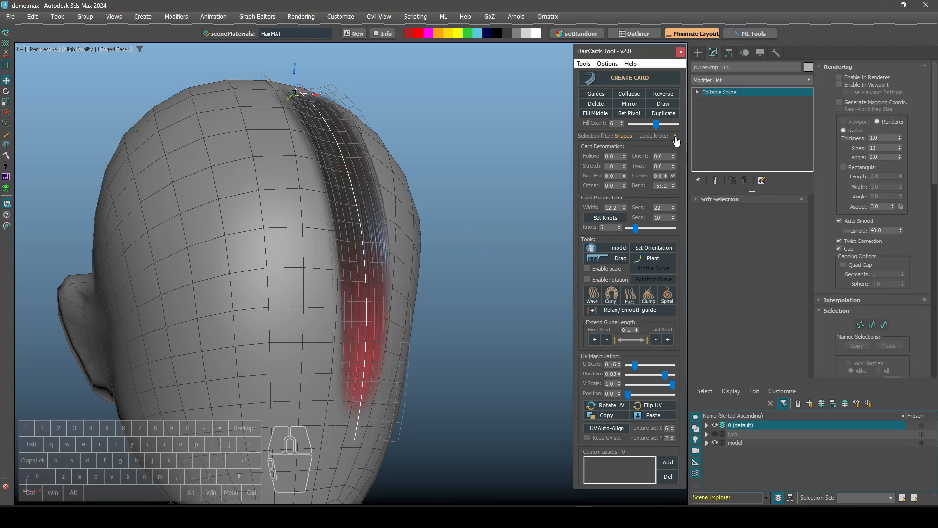
middle_click_drag(425, 263, 382, 254, "alt")
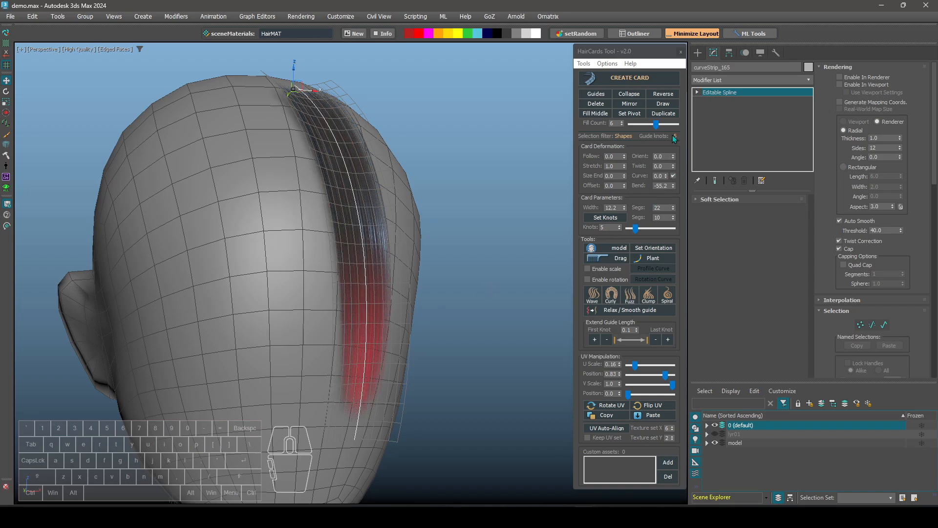
middle_click_drag(440, 244, 417, 236, "alt")
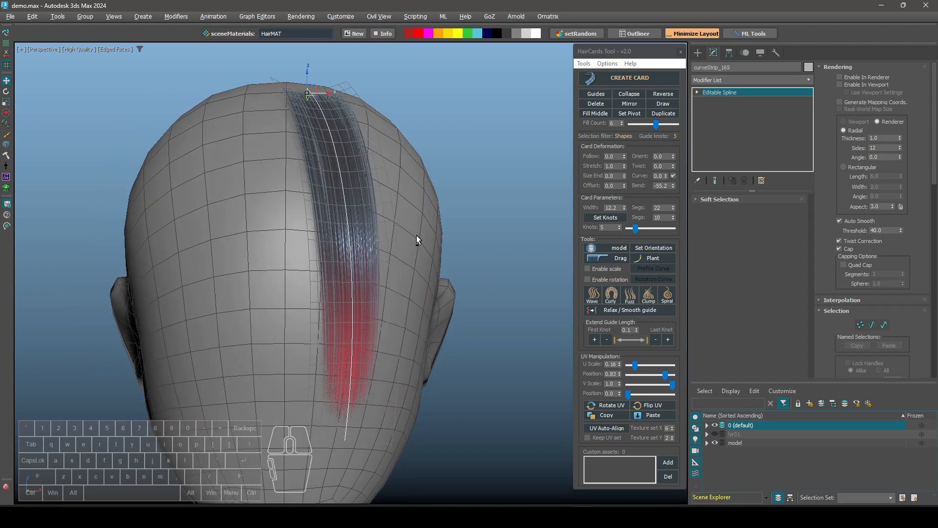
key("1")
middle_click_drag(345, 250, 403, 252, "alt")
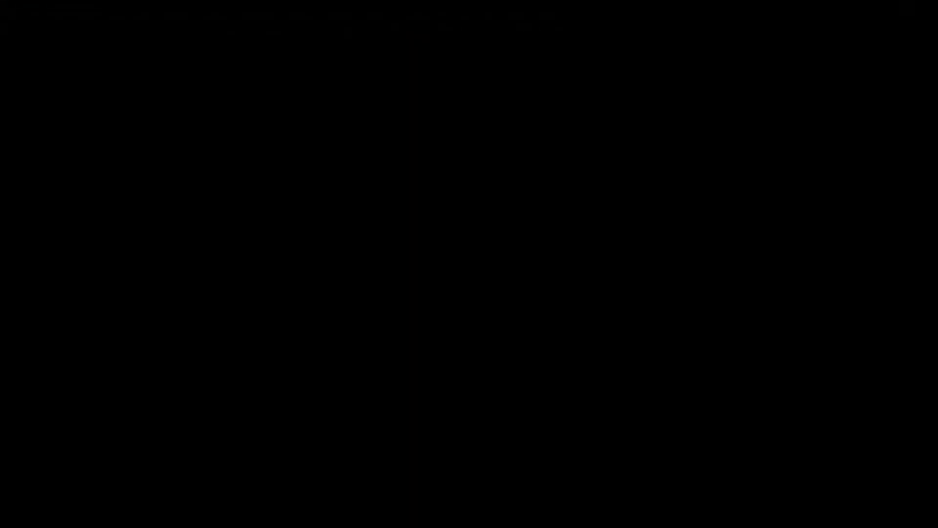
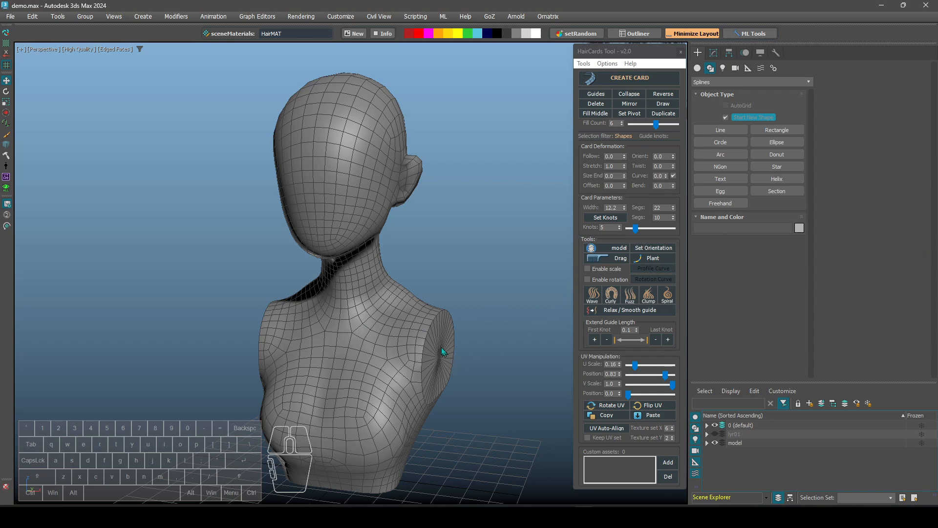
middle_click_drag(402, 228, 401, 239, "alt")
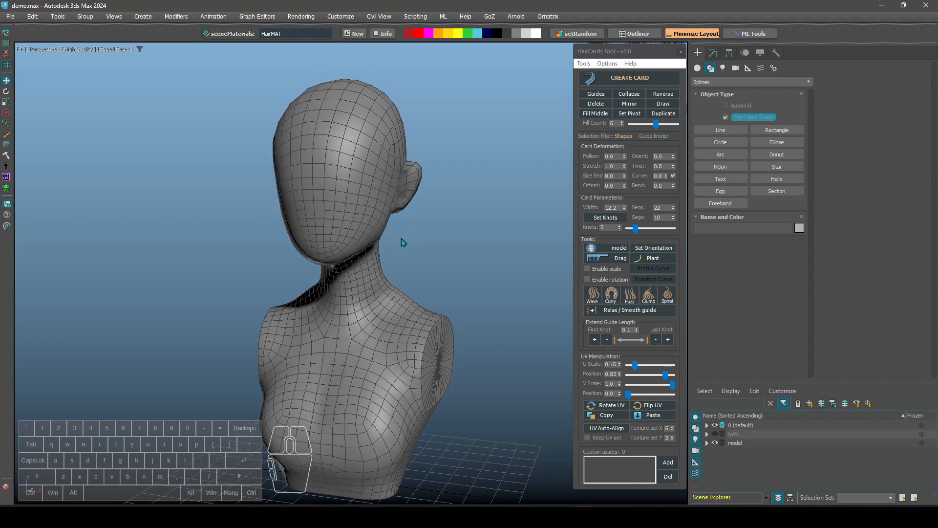
Unhide the lyr01 layer to show the hair cards on the head
left_click(715, 434)
middle_click_drag(336, 140, 339, 230)
scroll(345, 230, "up", 5)
middle_click_drag(380, 207, 411, 247, "alt")
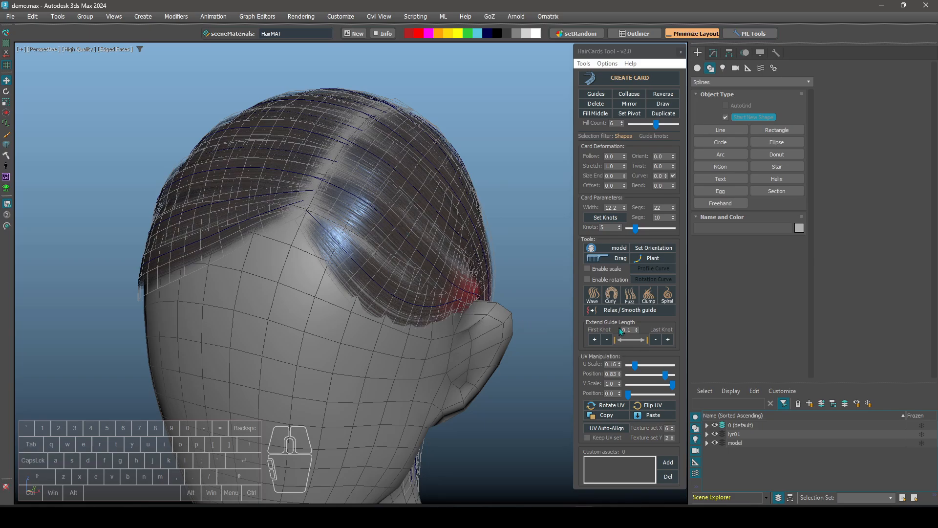
mouse_move(326, 193)
middle_mouse_down("alt")
mouse_move(315, 192)
mouse_move(329, 203)
mouse_move(316, 180)
middle_mouse_up("alt")
Select all the hair guides on the head and turn off edged faces in the viewport around the parting
left_click_drag(283, 64, 397, 196)
scroll(342, 204, "up", 8)
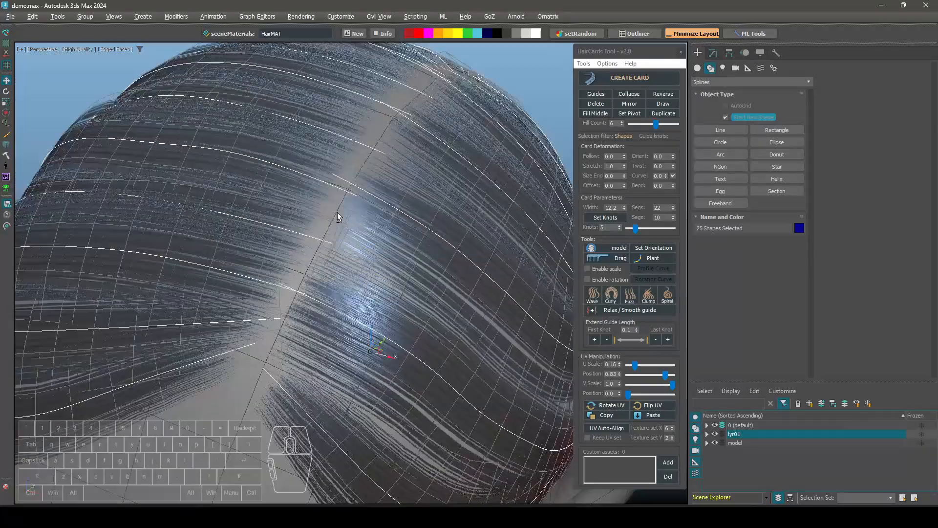
middle_click_drag(337, 212, 342, 233, "alt")
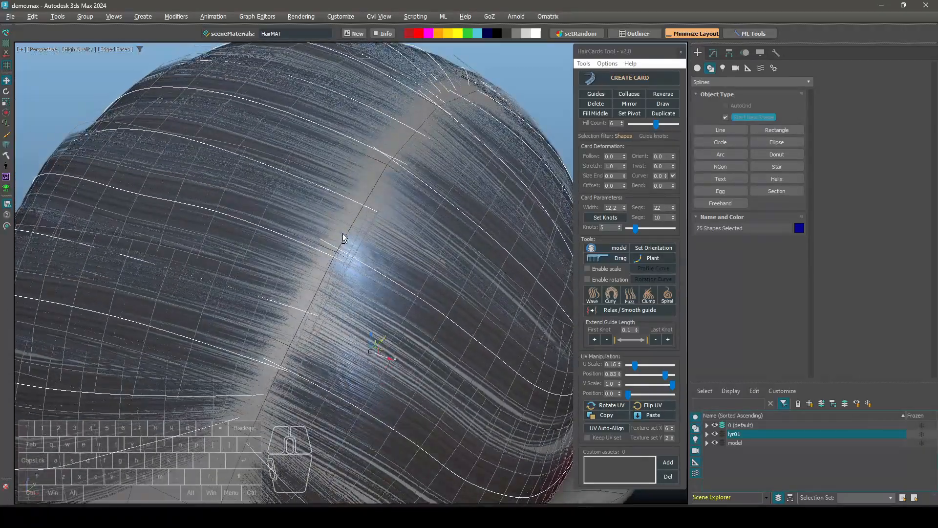
scroll(348, 224, "up", 3)
mouse_move(326, 280)
middle_mouse_down()
mouse_move(346, 248)
mouse_move(404, 231)
mouse_move(384, 243)
middle_mouse_up()
key("F4")
middle_click_drag(428, 284, 420, 276)
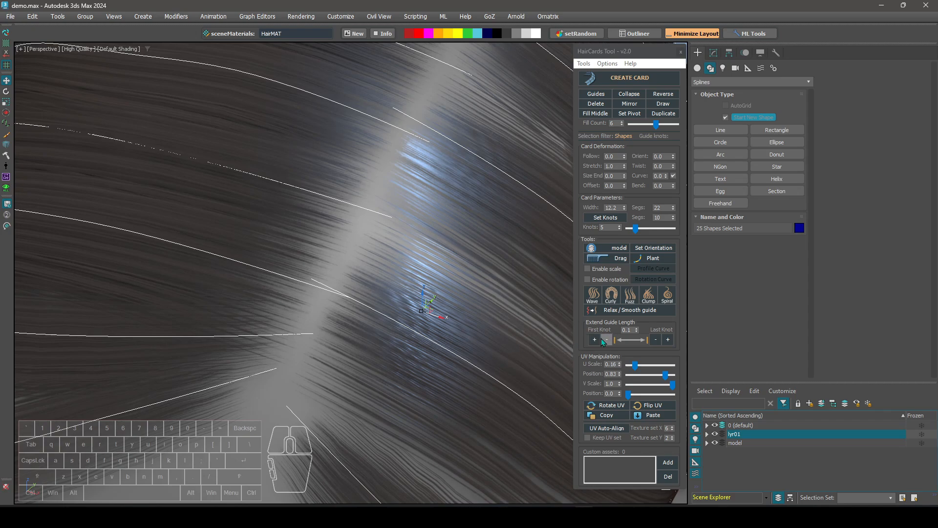
Examine the guides' tip ends at the neck and their root ends along the hair parting
scroll(390, 308, "down", 8)
middle_click_drag(454, 406, 377, 273)
scroll(224, 342, "up", 6)
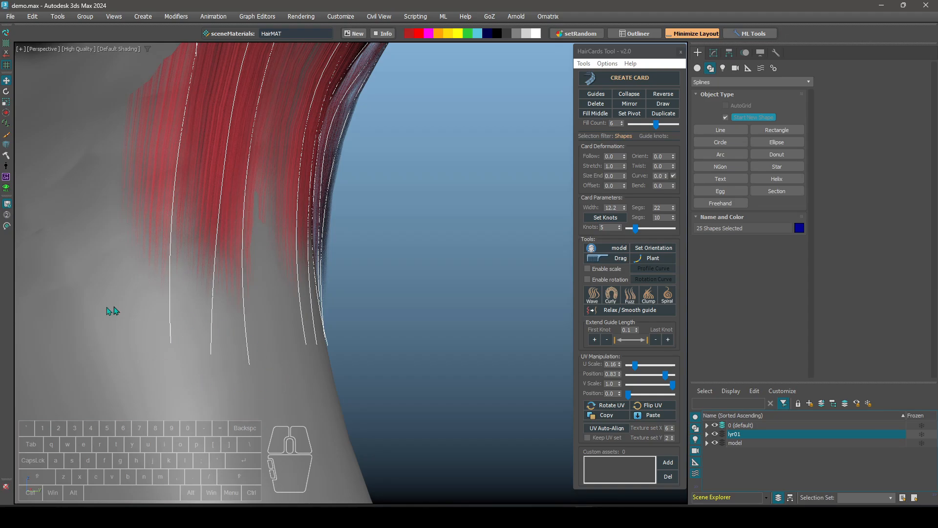
scroll(321, 377, "down", 7)
middle_click_drag(205, 210, 345, 327, "alt")
scroll(278, 279, "up", 3)
scroll(392, 337, "up", 7)
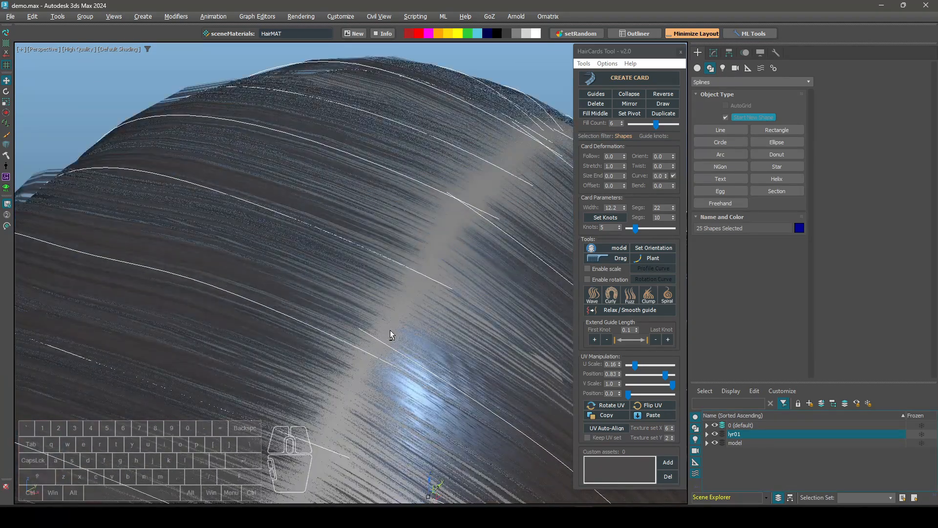
scroll(387, 297, "down", 7)
scroll(389, 303, "up", 5)
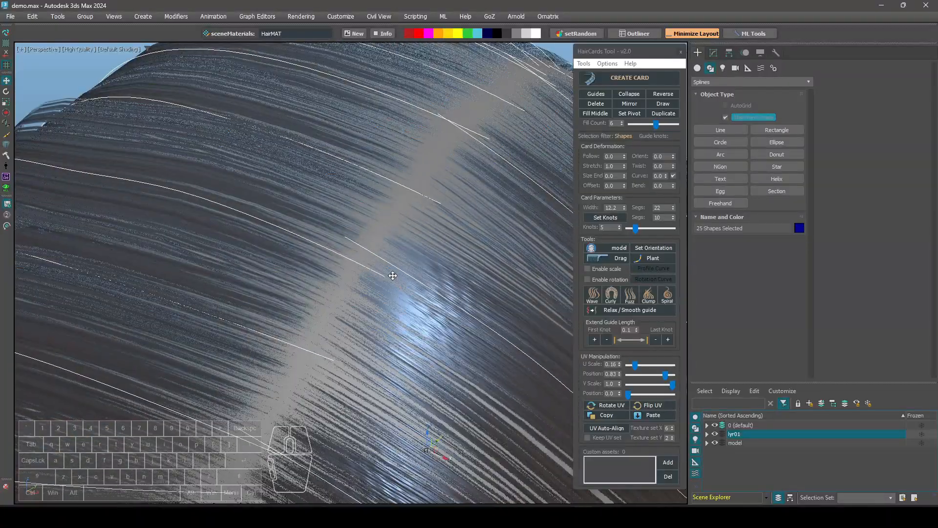
scroll(389, 287, "down", 6)
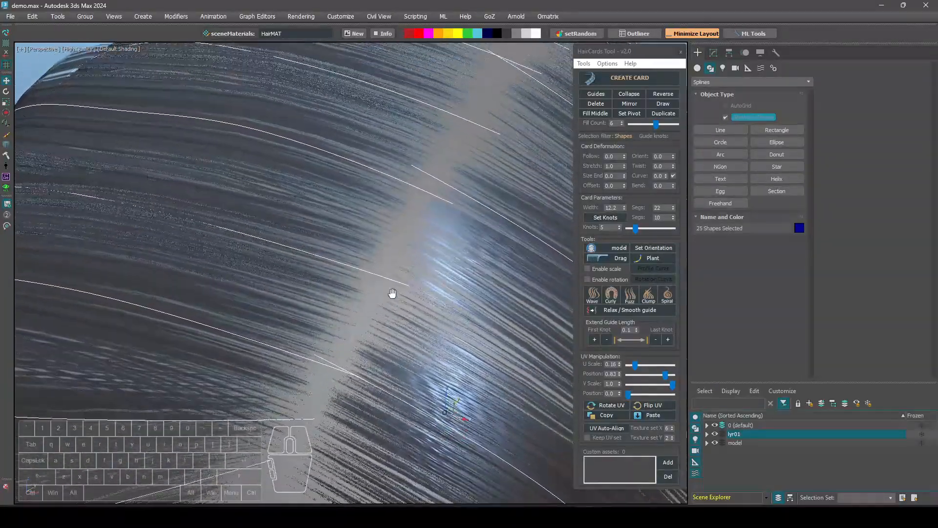
scroll(394, 282, "up", 1)
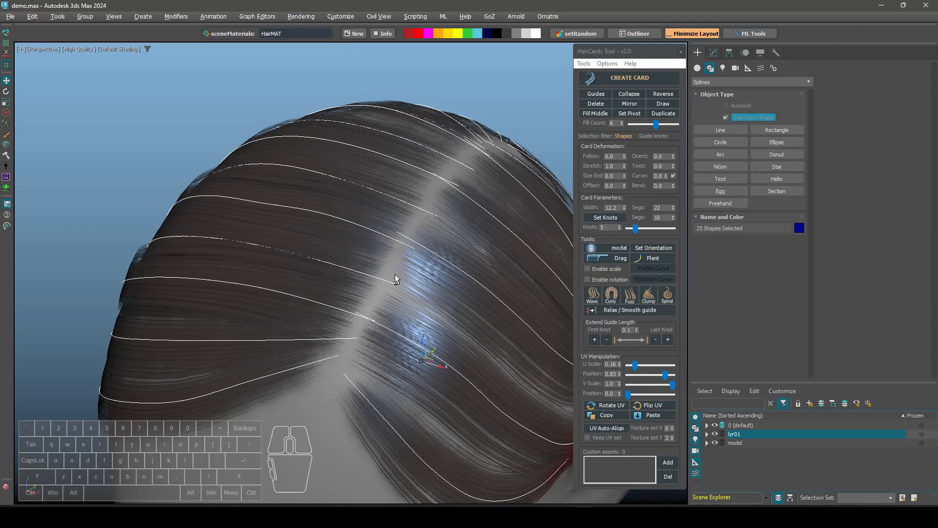
middle_click_drag(440, 239, 426, 266, "alt")
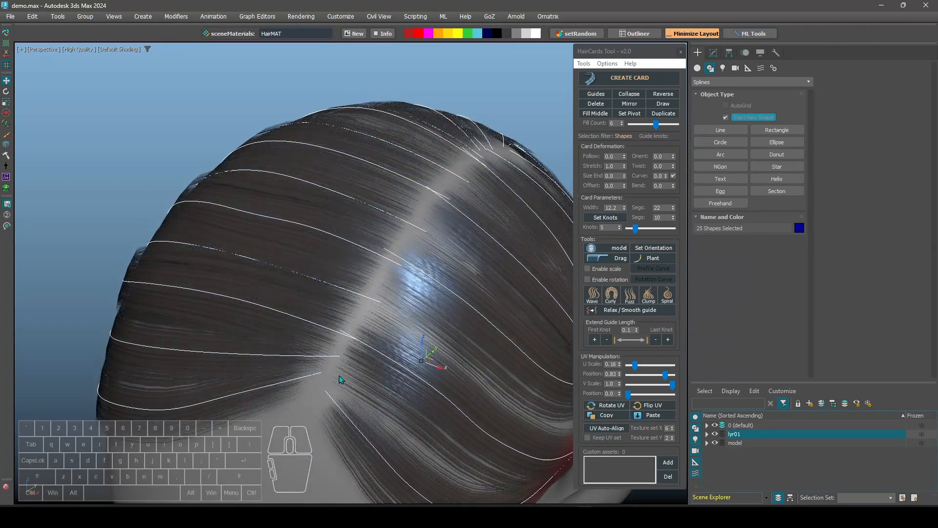
Select eight guides along the front of the parting, extend them at the first knot by 0.1 and shorten them again
left_click(297, 410)
key("ctrl+z")
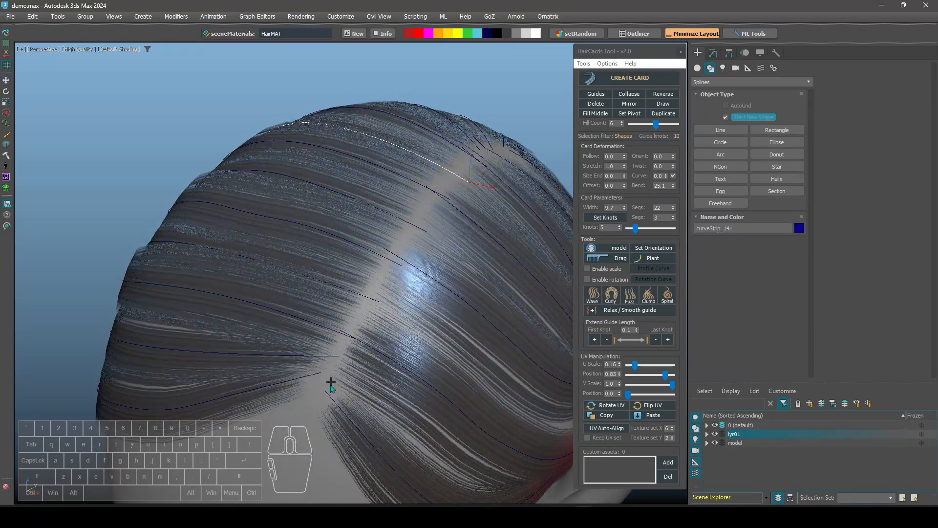
mouse_move(423, 252)
middle_mouse_down("alt")
mouse_move(408, 302)
mouse_move(417, 275)
middle_mouse_up("alt")
scroll(386, 306, "up", 2)
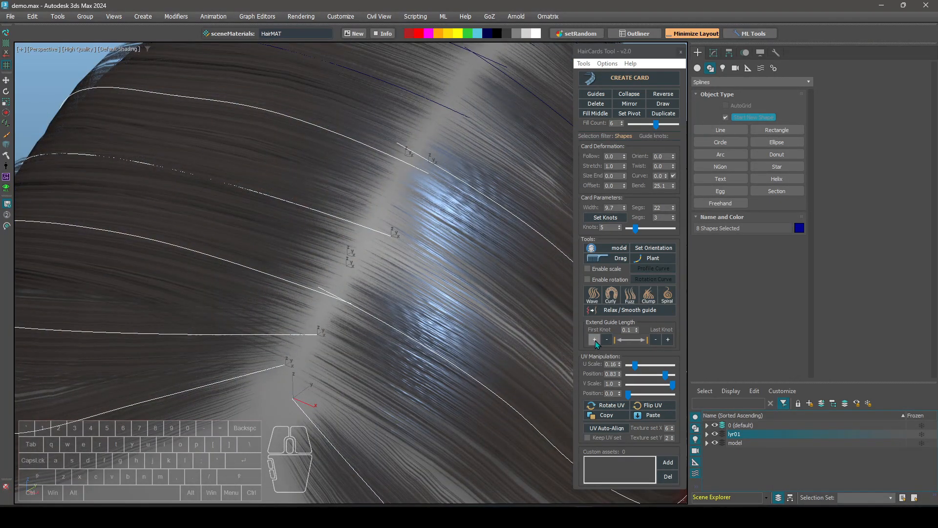
left_click(594, 340)
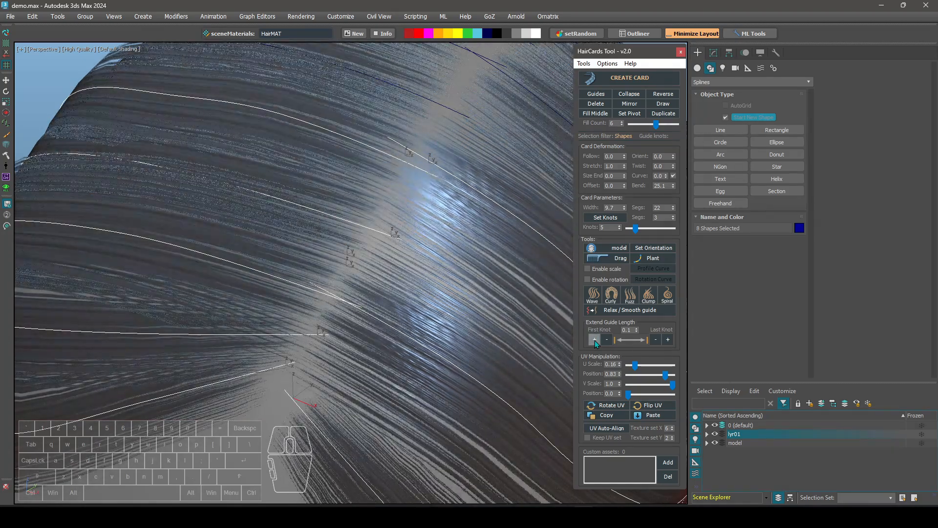
left_click(607, 341)
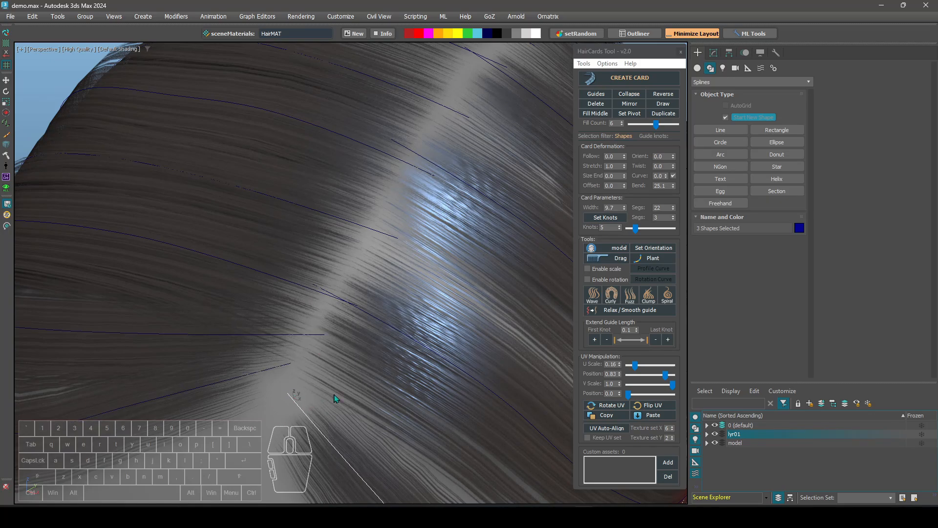
Extend the selected guides at the front end of the parting twice at the first knot by 0.1
left_click(595, 340)
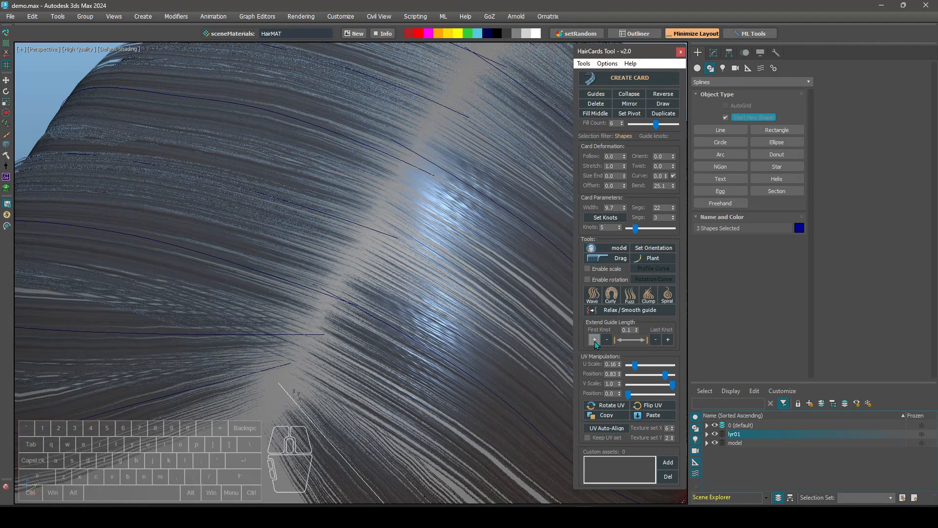
left_click(595, 341)
mouse_move(372, 354)
middle_mouse_down("alt")
mouse_move(347, 305)
mouse_move(439, 302)
mouse_move(419, 324)
mouse_move(463, 243)
mouse_move(438, 259)
middle_mouse_up("alt")
scroll(421, 318, "down", 4)
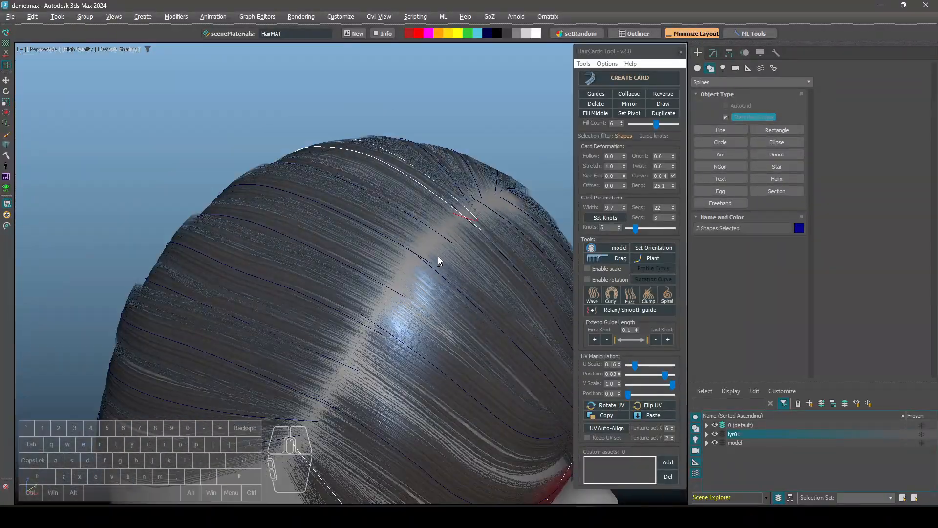
Select guides farther back along the parting and extend them twice at the first knot by 0.1
scroll(436, 259, "up", 6)
left_click(390, 268)
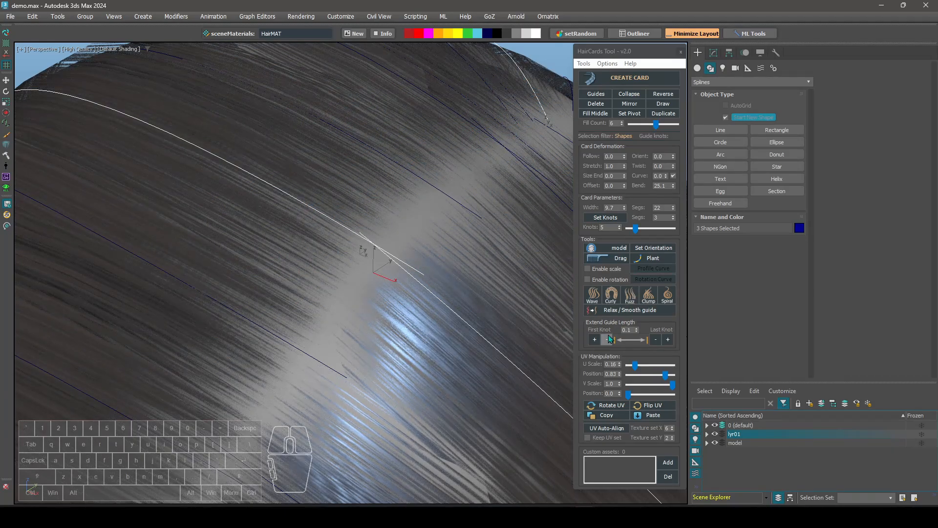
left_click(598, 340)
left_click(597, 339)
Add more guides near the crown to the selection, extend all six at the first knot by 0.1 and deselect them
middle_click_drag(370, 279, 319, 334, "alt")
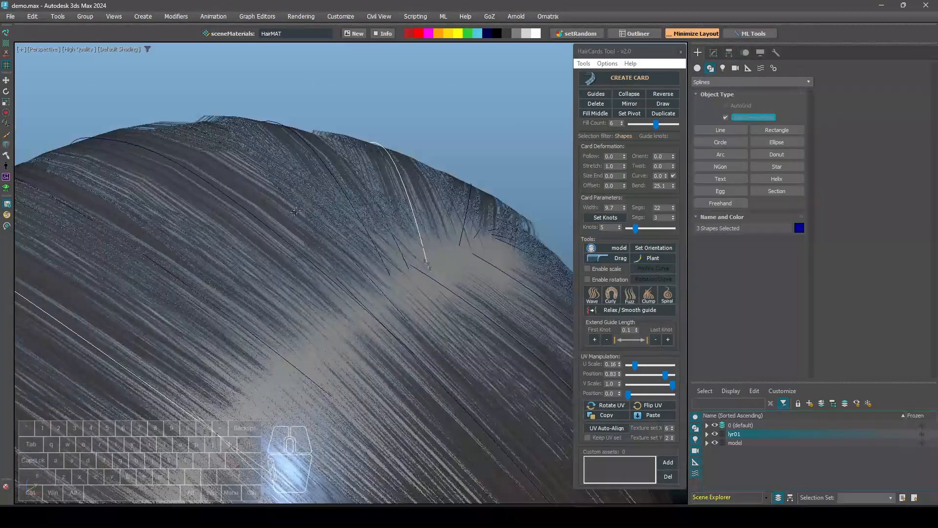
left_click_drag(403, 300, 402, 300)
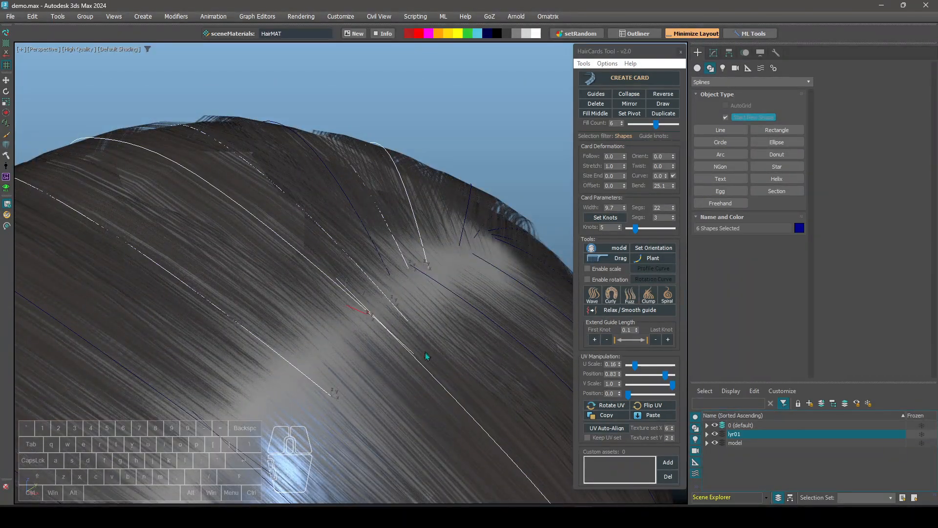
left_click(595, 339)
left_click(372, 307)
Extend individual guides at the back end of the parting at the first knot in 0.1 increments
middle_click_drag(425, 308, 372, 343, "alt")
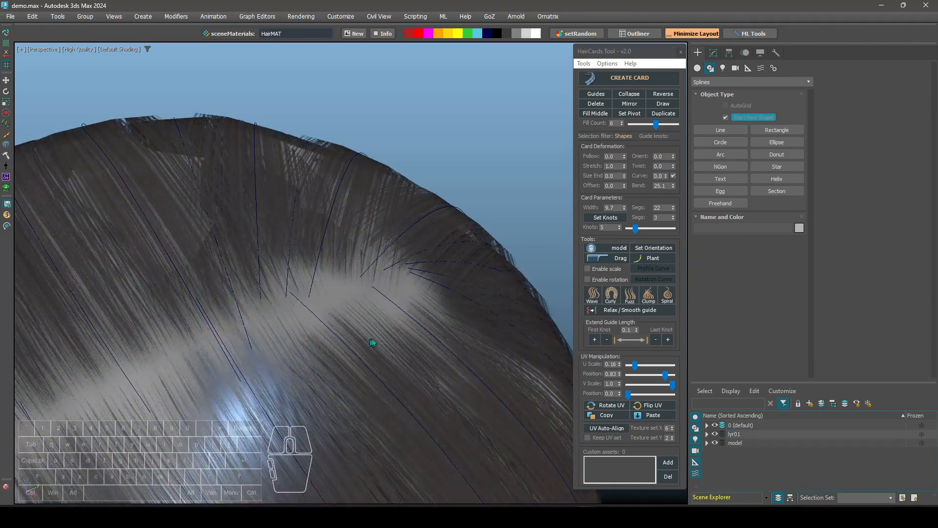
left_click(595, 339)
left_click(595, 339)
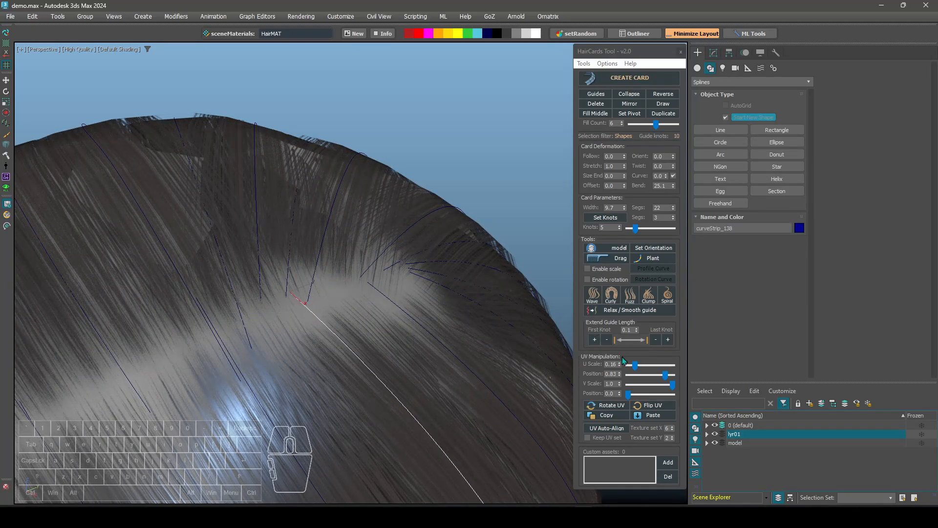
left_click(594, 341)
left_click(595, 340)
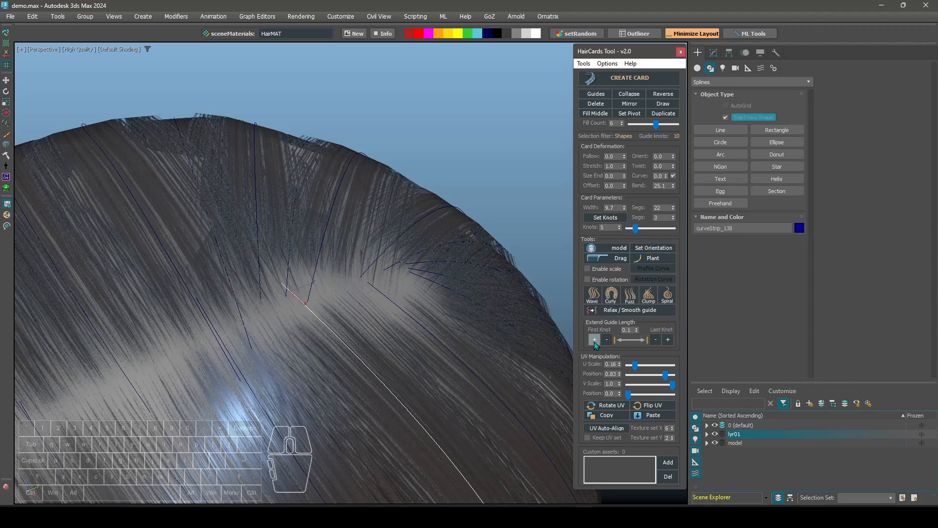
Shorten a guide midway along the parting at its first knot, raise the extension amount to 0.7, and shorten and re-extend the guide
scroll(220, 308, "down", 6)
scroll(214, 309, "up", 5)
middle_click_drag(213, 310, 205, 284, "alt")
scroll(204, 285, "up", 8)
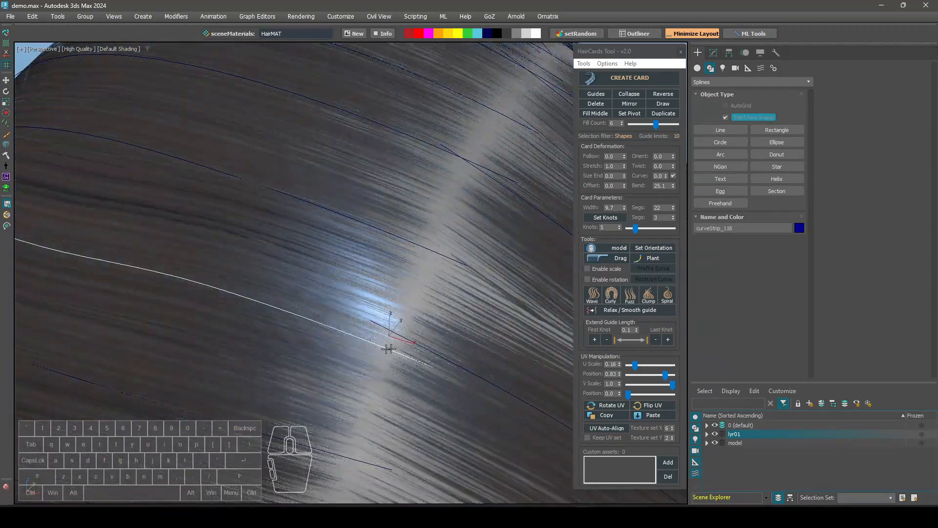
middle_click_drag(388, 348, 350, 306)
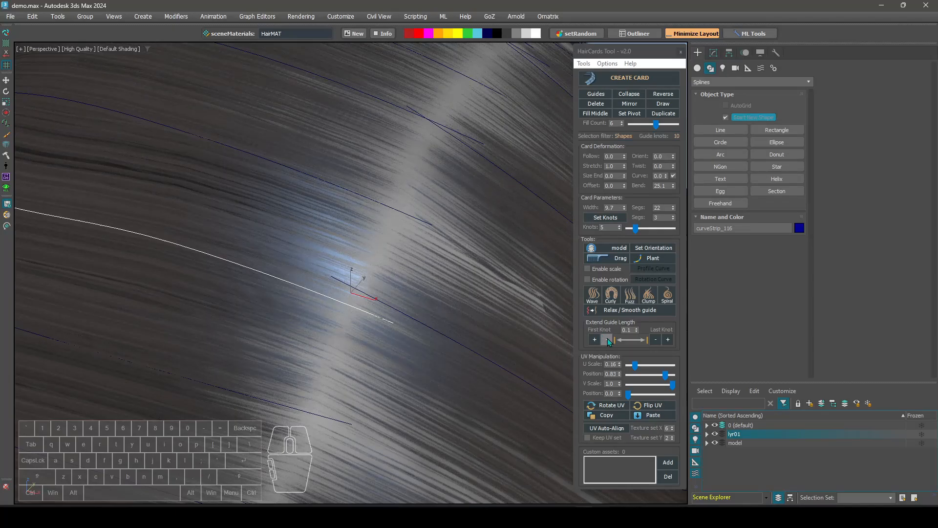
left_click(608, 339)
left_click_drag(637, 331, 637, 329)
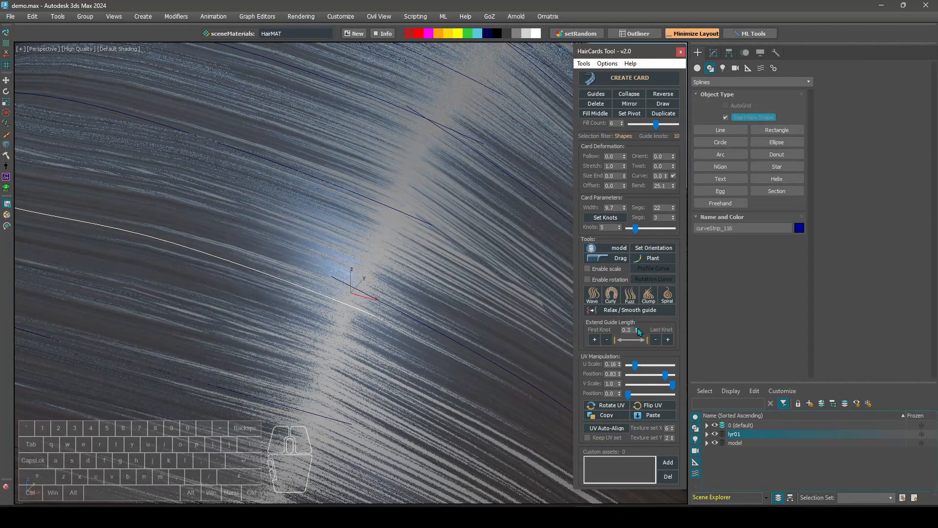
left_click(607, 342)
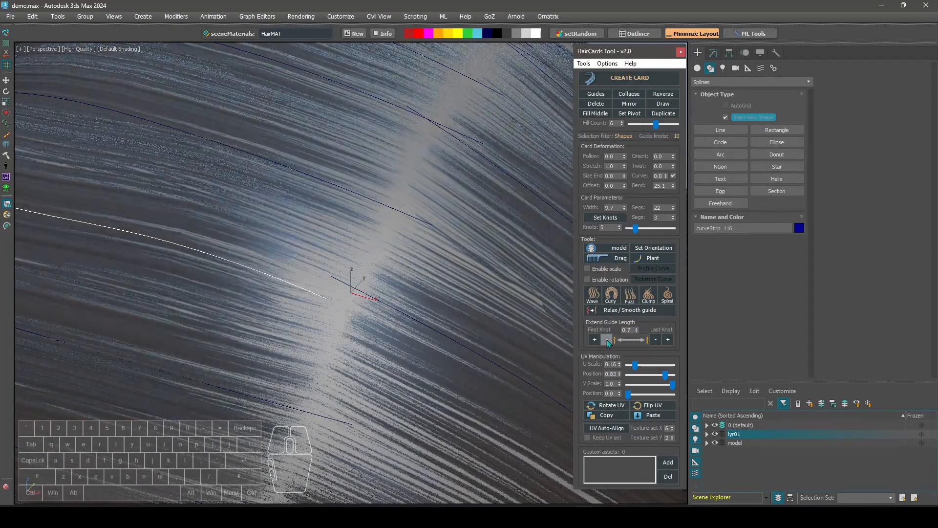
left_click(596, 339)
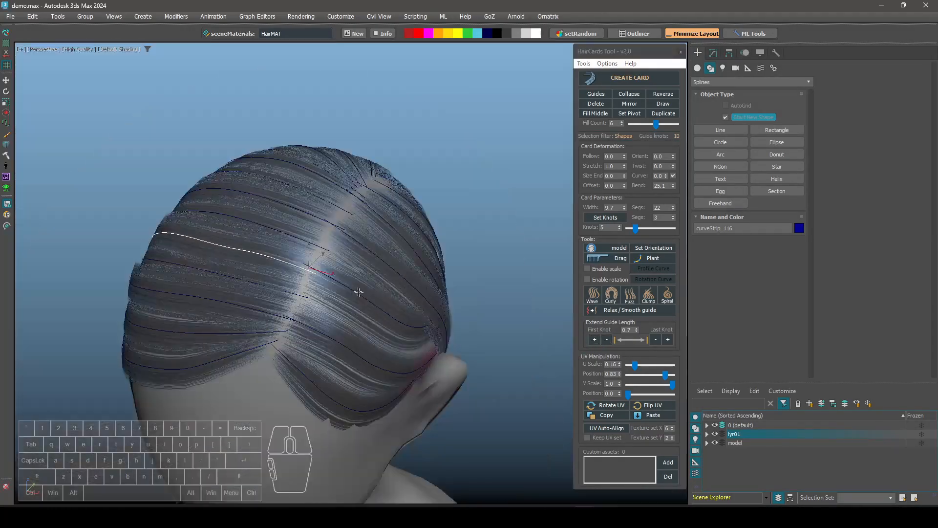
Select a guide behind the ear and examine its last-knot end at the neck and the card coverage around the head
middle_click_drag(342, 274, 353, 332, "alt")
left_click(419, 411)
middle_click_drag(418, 411, 426, 335)
scroll(424, 335, "up", 2)
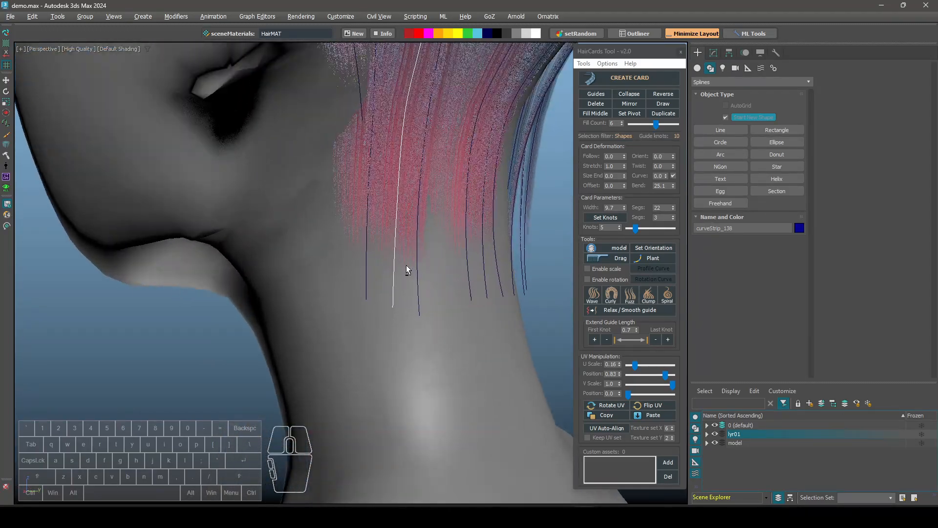
middle_click_drag(408, 270, 453, 303, "alt")
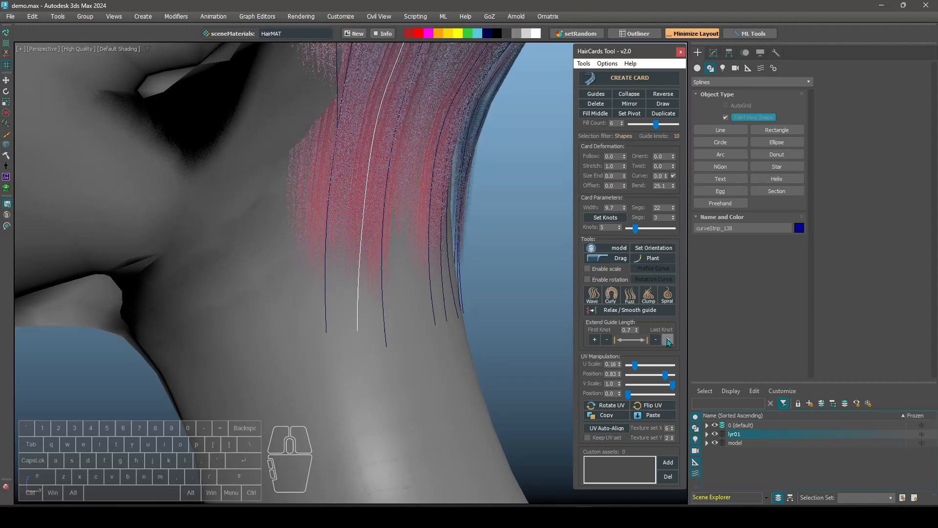
middle_click_drag(391, 288, 435, 335, "alt")
scroll(436, 335, "down", 3)
scroll(359, 240, "up", 4)
scroll(360, 238, "down", 3)
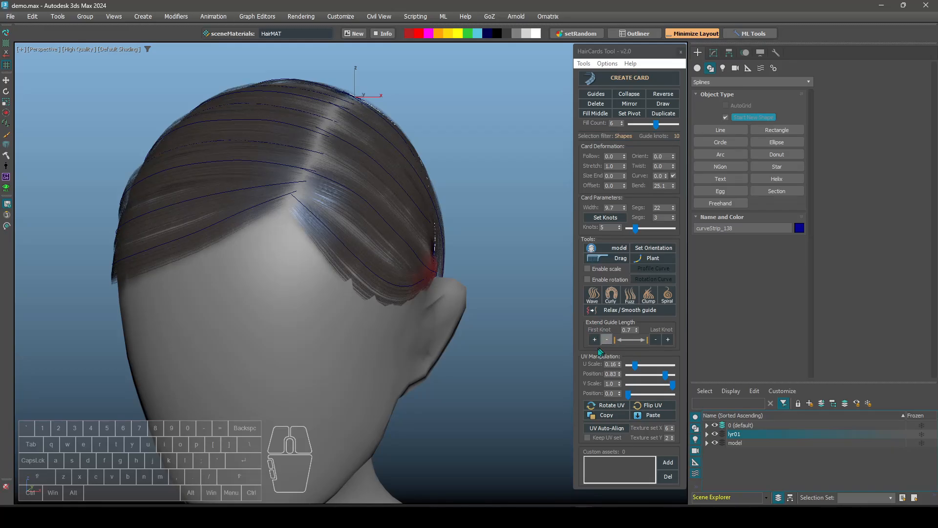
middle_click_drag(409, 311, 324, 240, "alt")
scroll(324, 240, "up", 5)
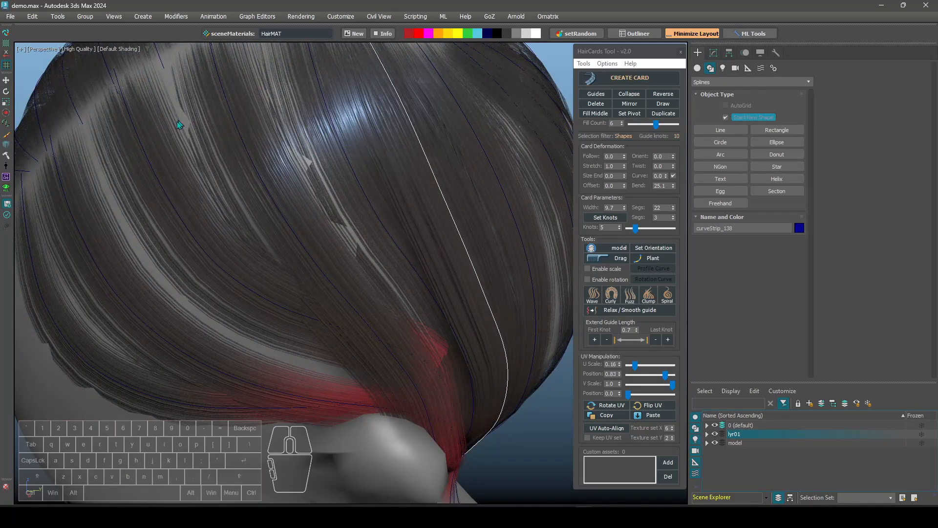
scroll(369, 219, "down", 1)
middle_click_drag(415, 221, 340, 220, "alt")
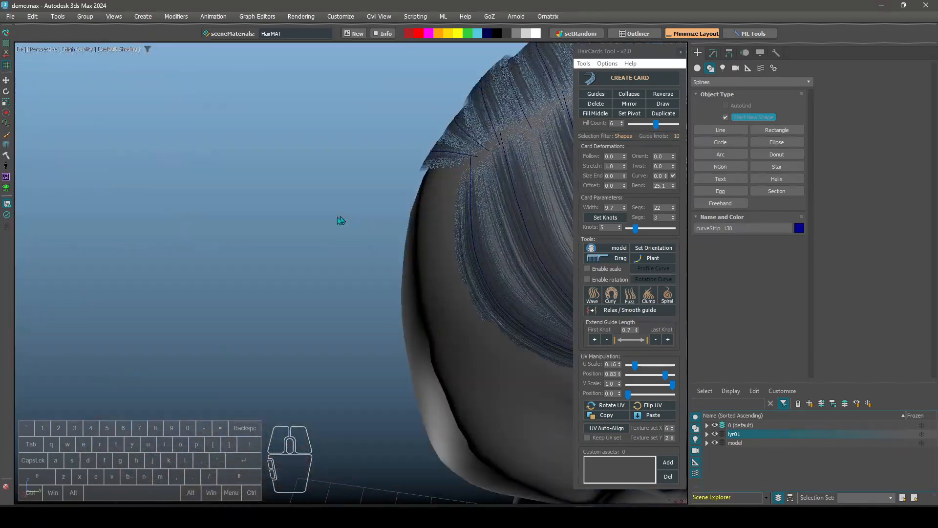
Select all card guides and examine the whole hairstyle around the parting and ear
scroll(340, 221, "down", 10)
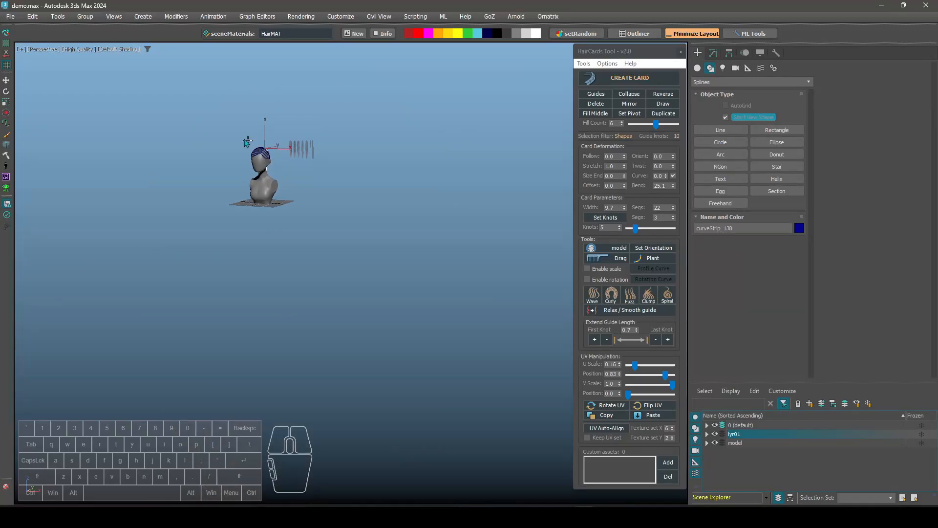
scroll(273, 161, "up", 10)
scroll(331, 179, "down", 8)
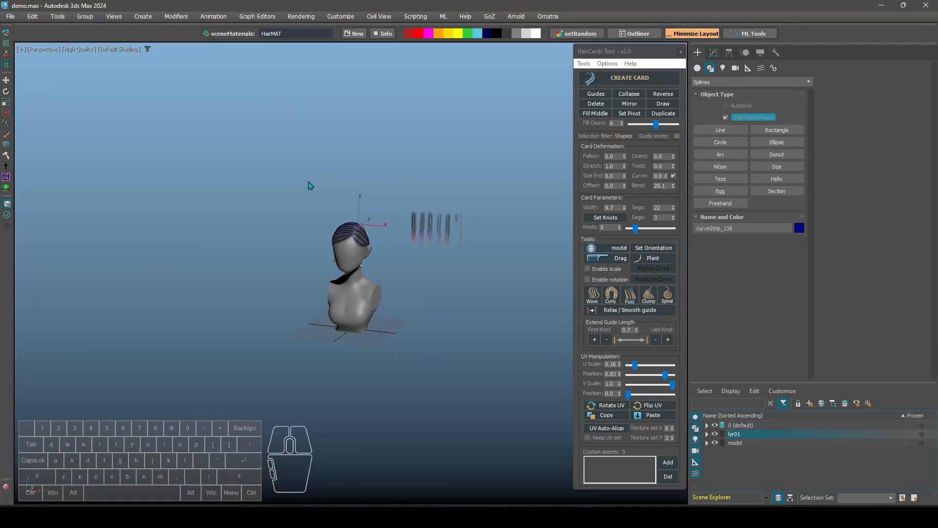
key("ctrl+a")
key("z")
middle_click_drag(388, 198, 360, 200, "alt")
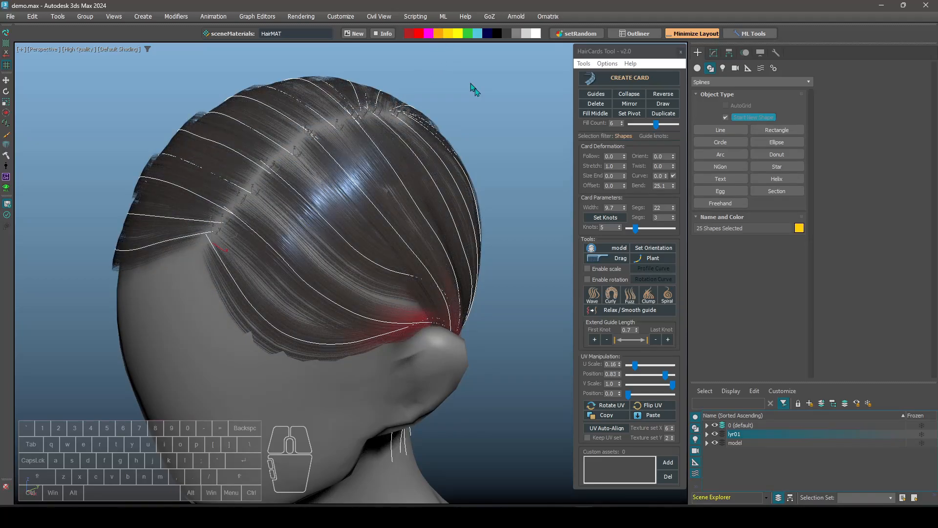
Select a guide above the ear and reshape it with the Drag brush along the side of the head
middle_click_drag(372, 258, 404, 260, "alt")
scroll(382, 250, "up", 5)
scroll(359, 270, "down", 3)
left_click(369, 271)
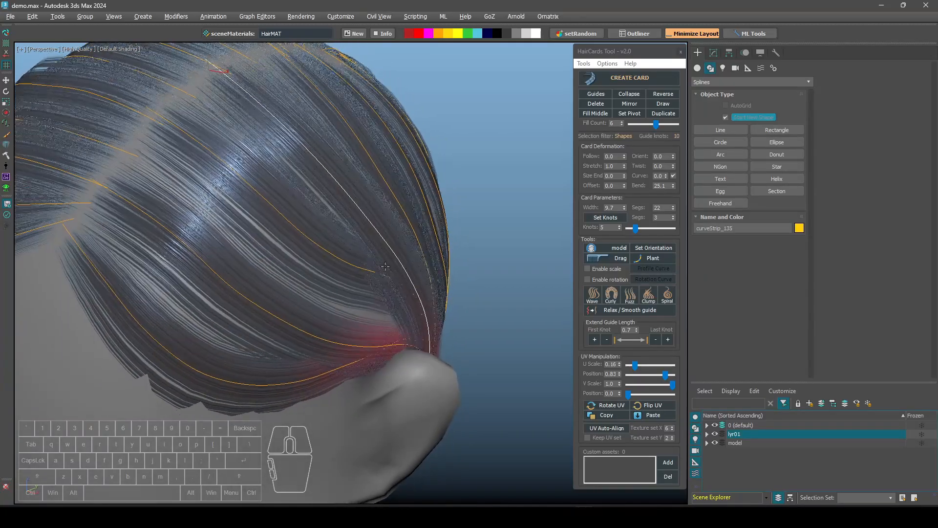
left_click(618, 259)
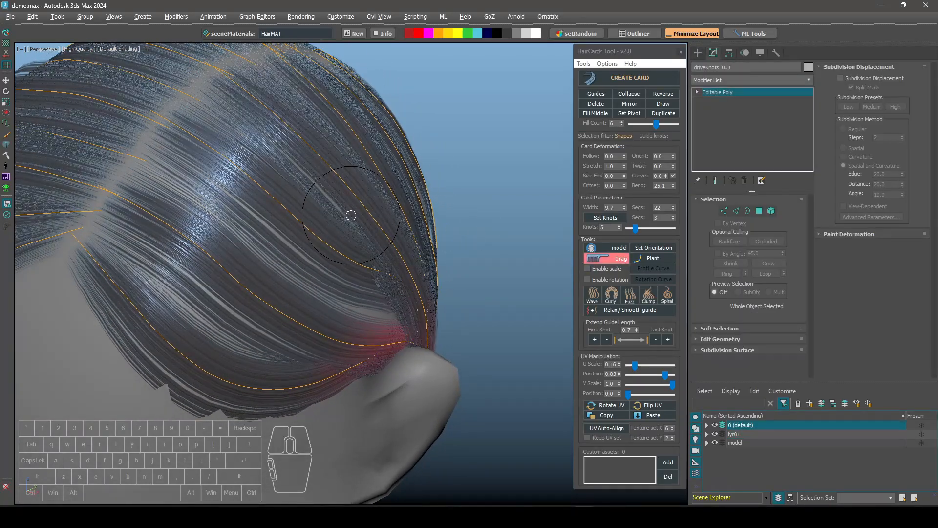
middle_click_drag(384, 243, 356, 195, "alt")
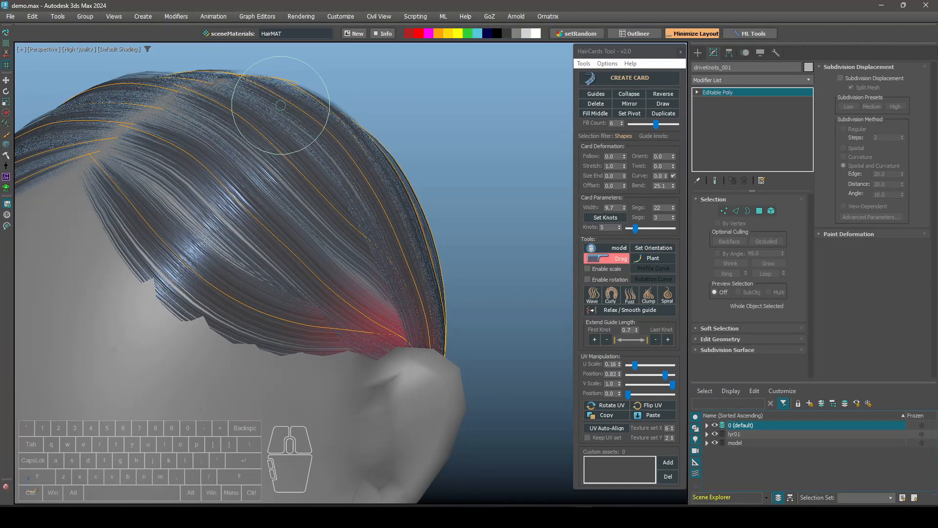
mouse_move(281, 105)
middle_mouse_down("alt")
mouse_move(308, 140)
mouse_move(283, 151)
mouse_move(318, 178)
mouse_move(314, 193)
mouse_move(390, 203)
mouse_move(415, 254)
middle_mouse_up("alt")
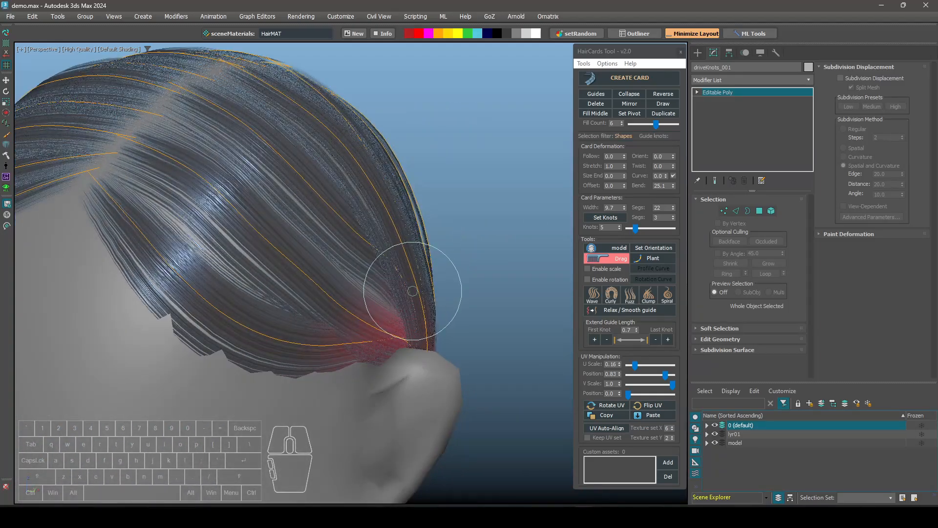
right_click(419, 289)
mouse_move(419, 289)
middle_mouse_down("alt")
mouse_move(405, 275)
mouse_move(385, 288)
middle_mouse_up("alt")
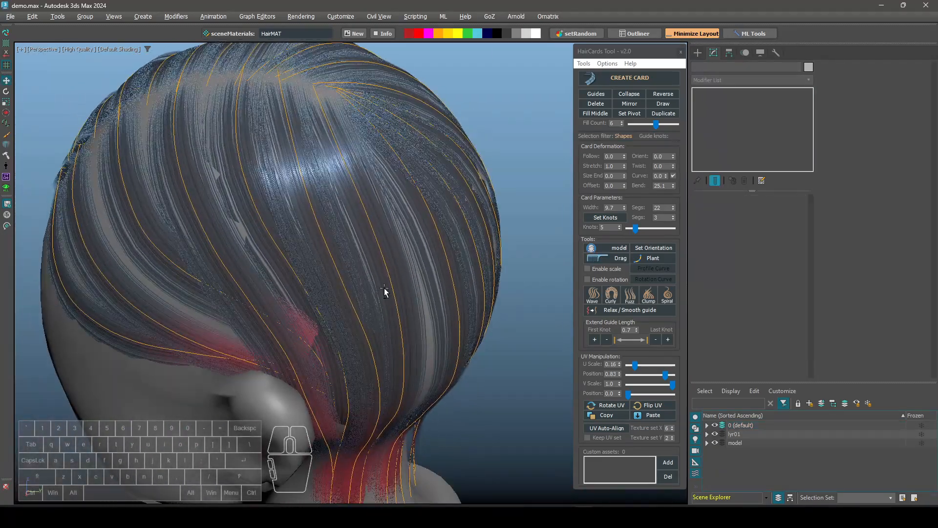
Adjust the guide behind the ear with the Drag brush to even out the card coverage there
left_click(620, 258)
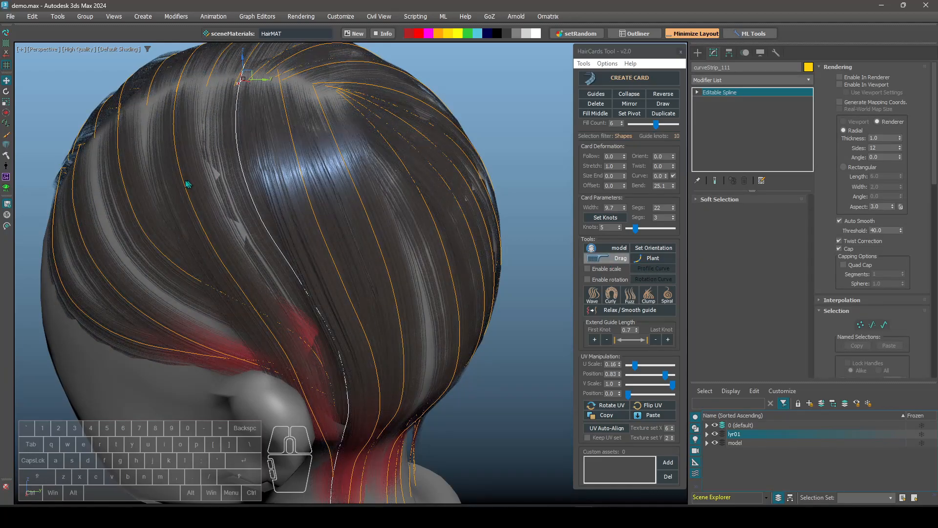
middle_click_drag(207, 172, 244, 182, "alt")
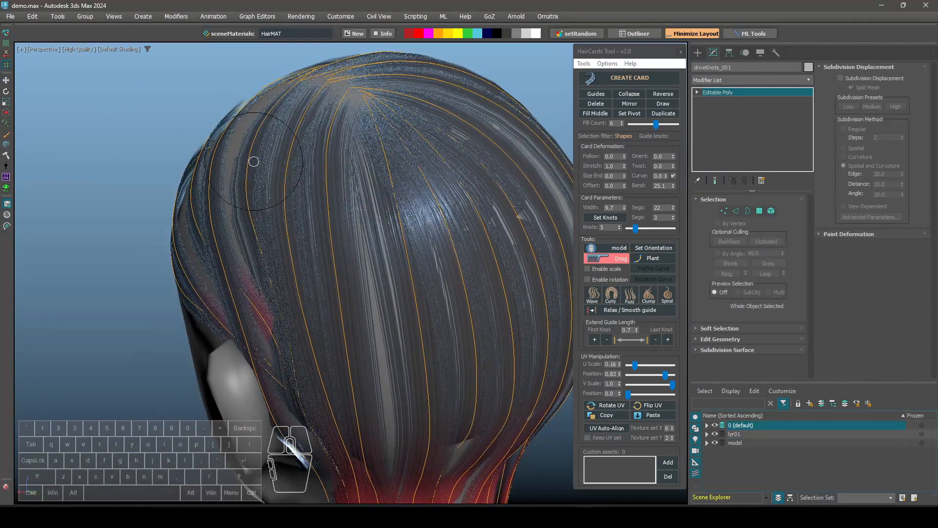
right_click(263, 276)
Select a guide at the back of the head and reposition it with the Drag brush
middle_click_drag(294, 242, 550, 266, "alt")
left_click(379, 270)
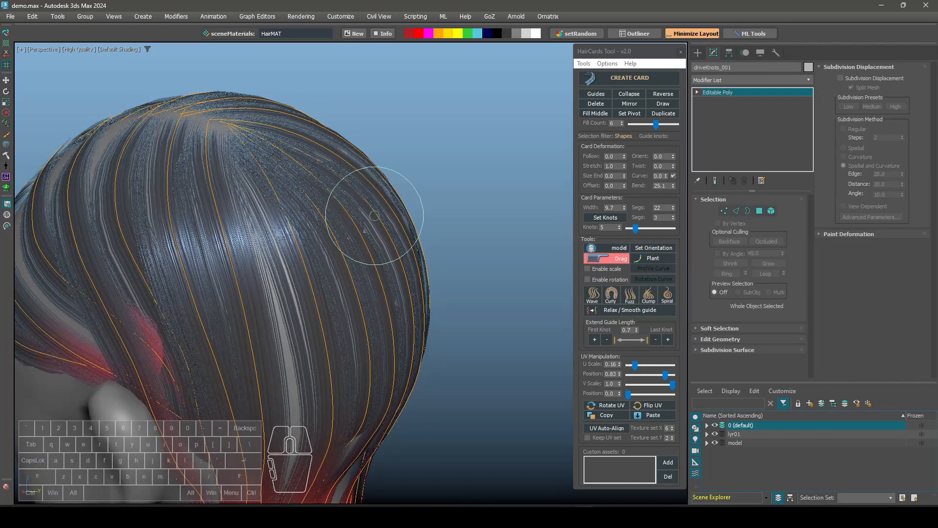
middle_click_drag(397, 254, 339, 272, "alt")
right_click(395, 260)
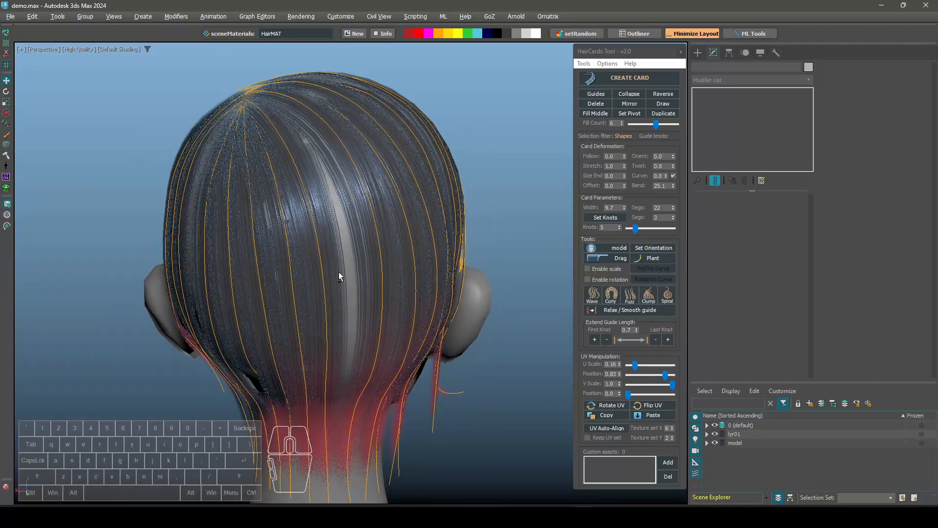
Fill the gap between two adjacent guides at the back of the head with one card and set its orientation
scroll(350, 258, "up", 5)
scroll(350, 253, "down", 5)
scroll(315, 149, "down", 3)
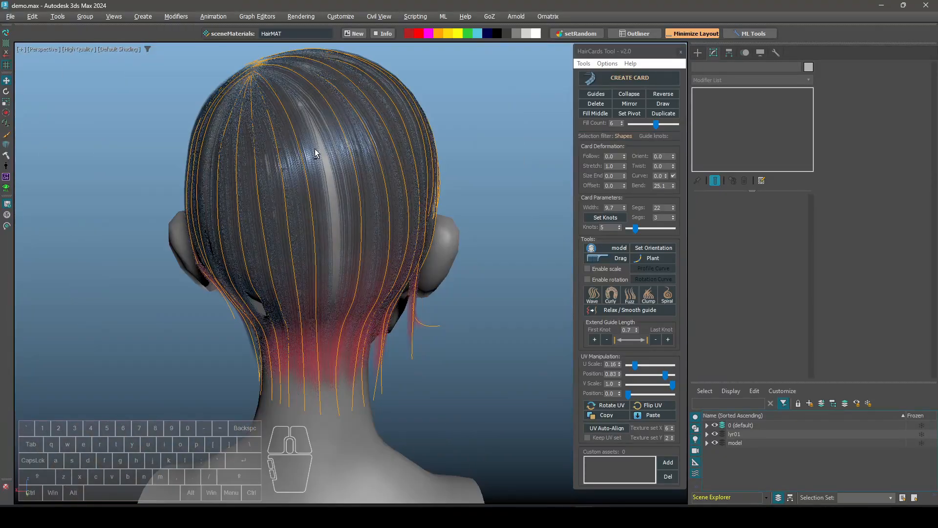
scroll(328, 179, "up", 1)
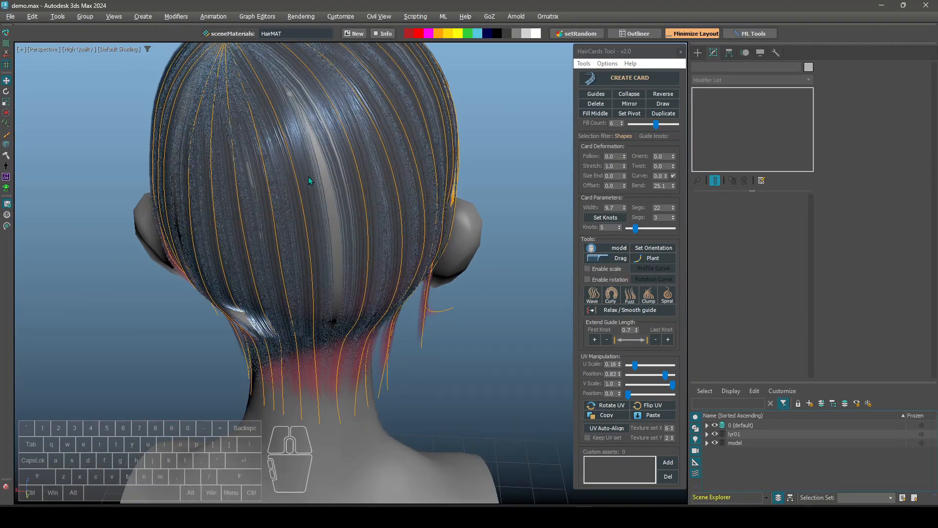
left_click(300, 179)
left_click(360, 175, "ctrl")
middle_click_drag(360, 174, 344, 202)
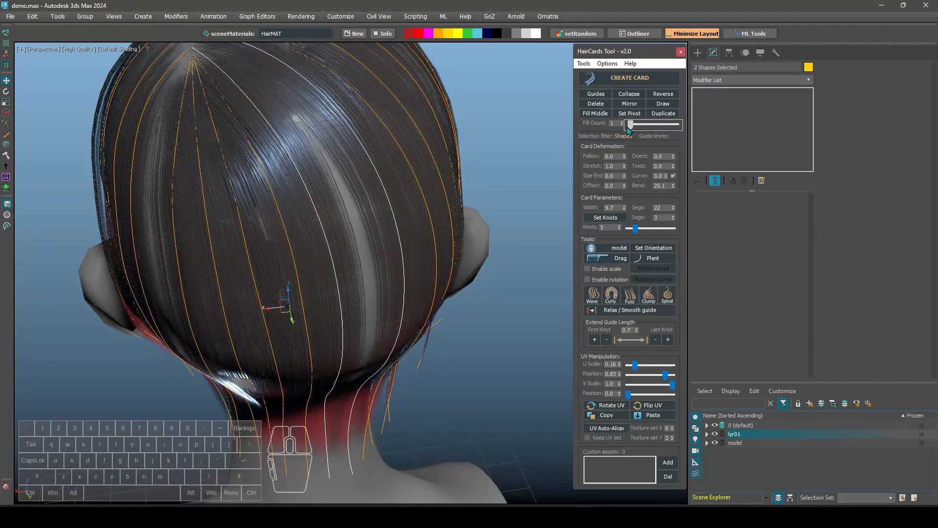
middle_click_drag(358, 220, 219, 290, "alt")
left_click(650, 251)
Fill the gap between the two selected guides above the ear with one middle card and set its orientation
middle_click_drag(272, 265, 271, 223, "alt")
scroll(255, 220, "down", 3)
scroll(270, 223, "up", 1)
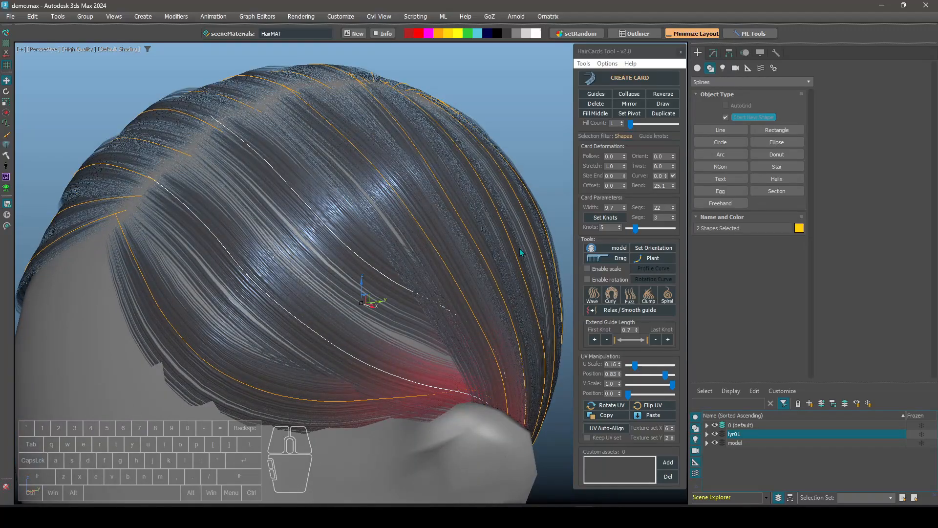
scroll(295, 236, "up", 5)
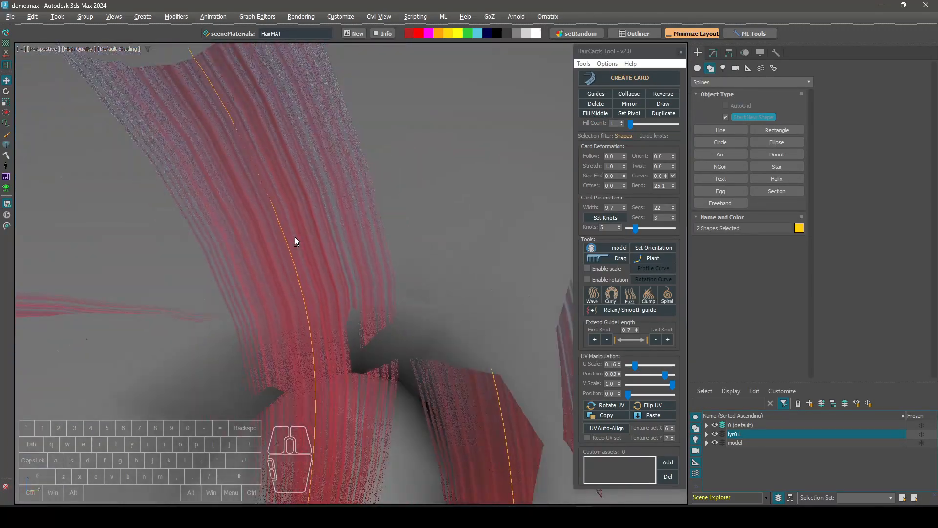
scroll(295, 237, "down", 5)
scroll(326, 237, "up", 5)
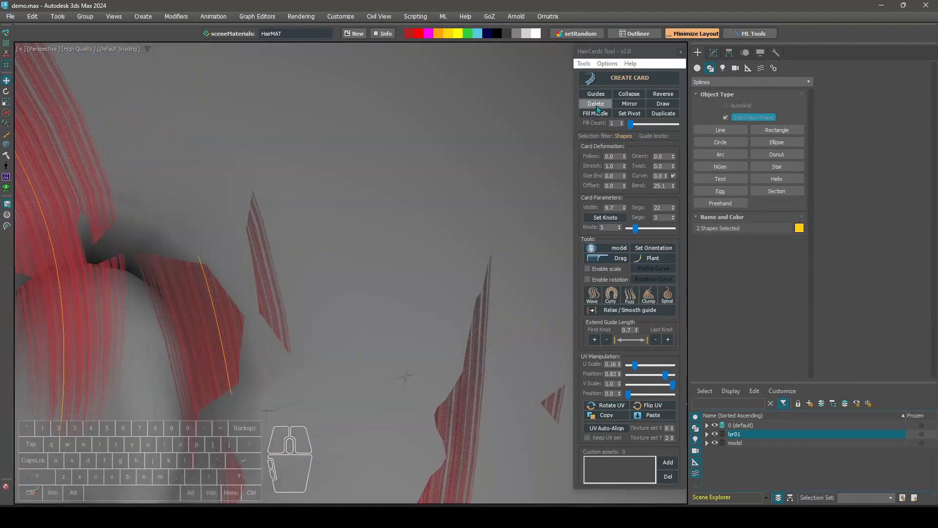
scroll(370, 200, "down", 2)
scroll(376, 204, "down", 5)
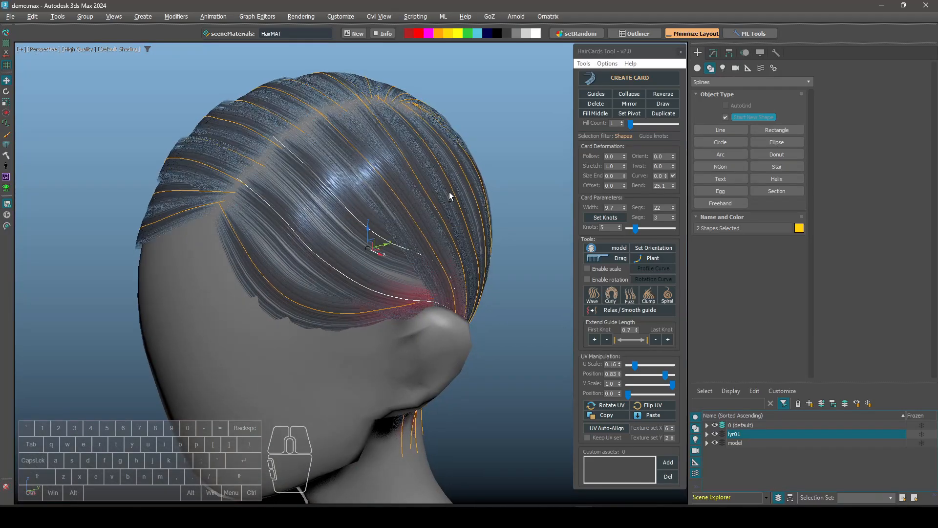
left_click(601, 115)
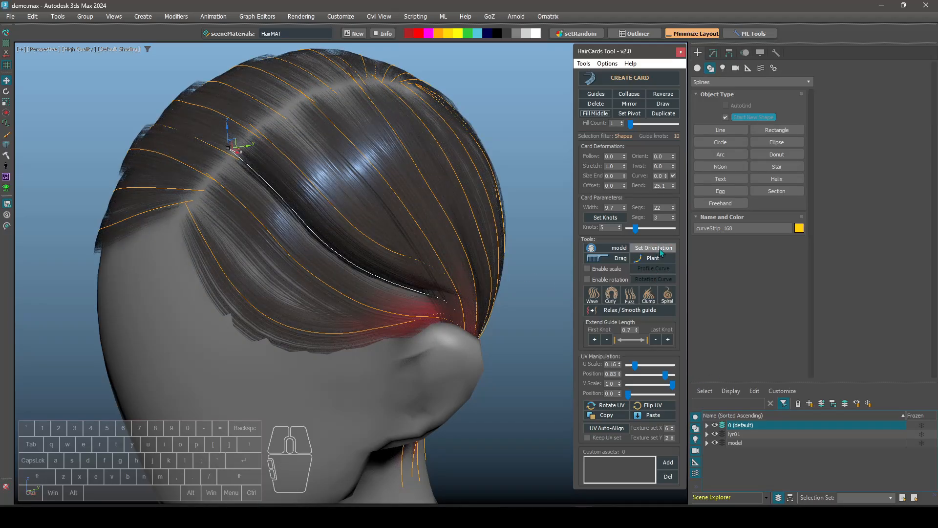
left_click(661, 253)
Fill the gaps between two pairs of side guides, at the temple and midway along the parting, with one card each
middle_click_drag(428, 259, 428, 267, "alt")
left_click(268, 306)
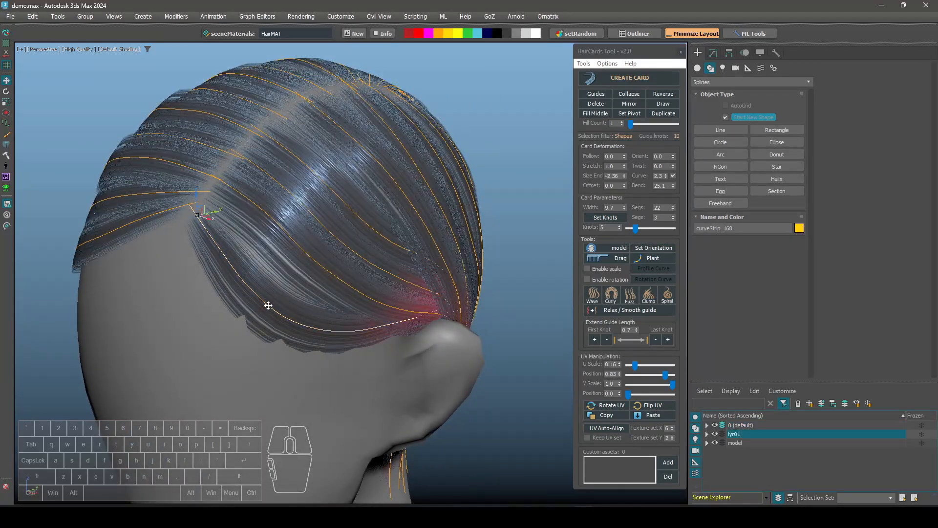
left_click(315, 267)
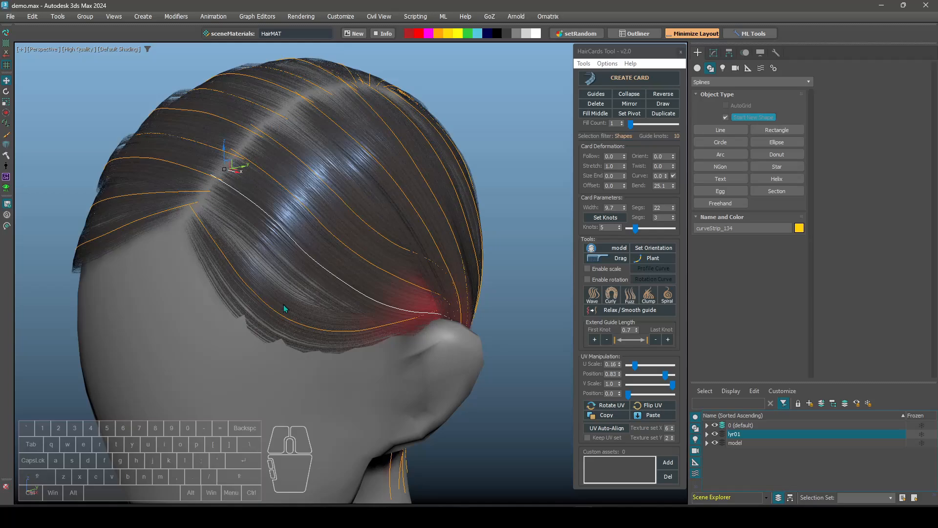
left_click(604, 115)
middle_click_drag(371, 248, 368, 219, "alt")
left_click(325, 213)
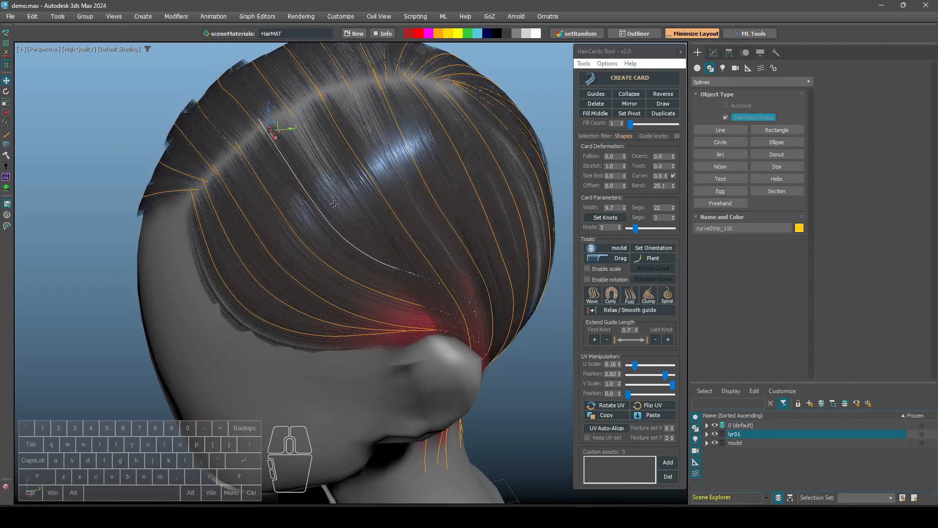
left_click(604, 113)
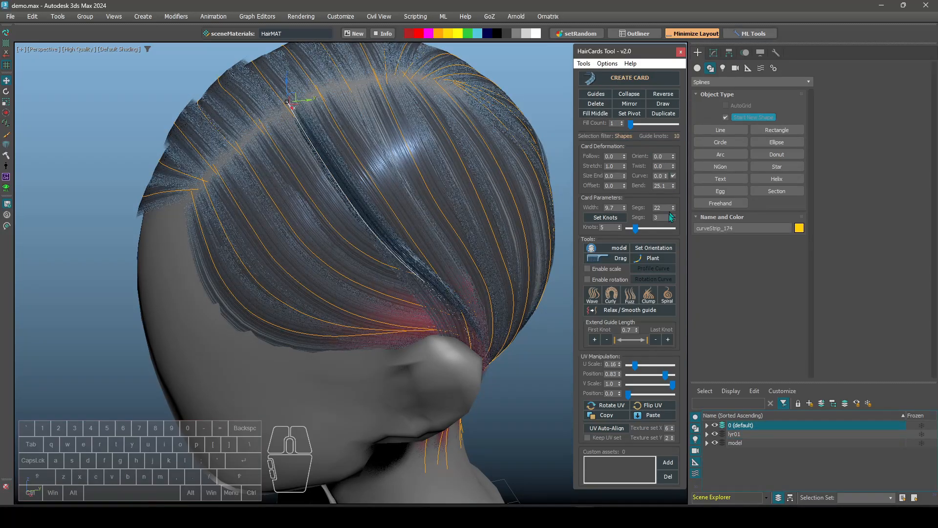
Fill the gaps between two more pairs of guides, behind the ear and below the crown, with one card each
mouse_move(342, 210)
middle_mouse_down("alt")
mouse_move(369, 203)
mouse_move(467, 213)
mouse_move(340, 192)
mouse_move(295, 202)
mouse_move(352, 216)
middle_mouse_up("alt")
left_click(356, 215)
left_click(410, 200, "ctrl")
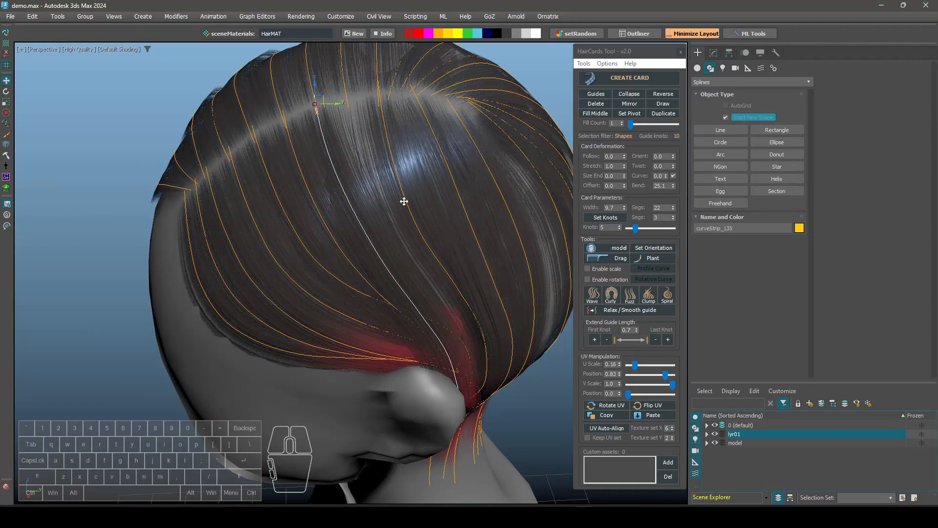
left_click(604, 113)
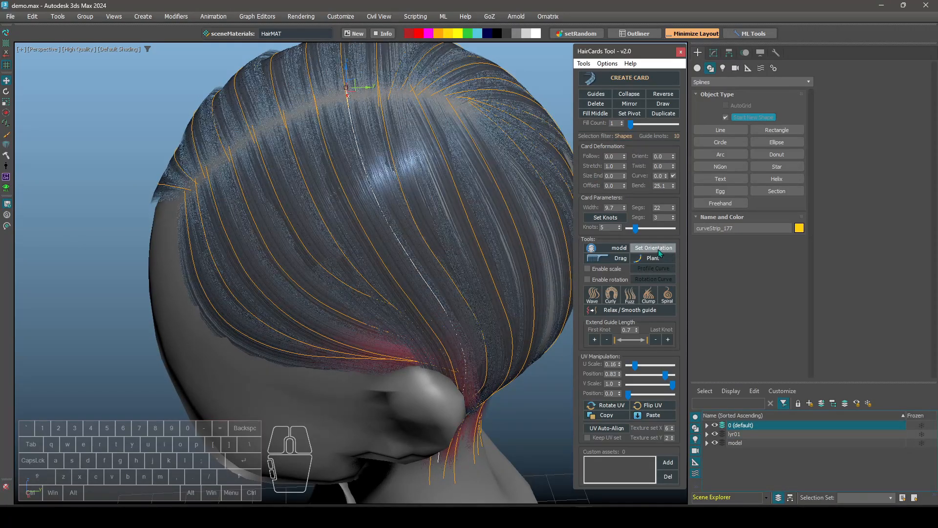
middle_click_drag(381, 205, 490, 224, "alt")
left_click(490, 224)
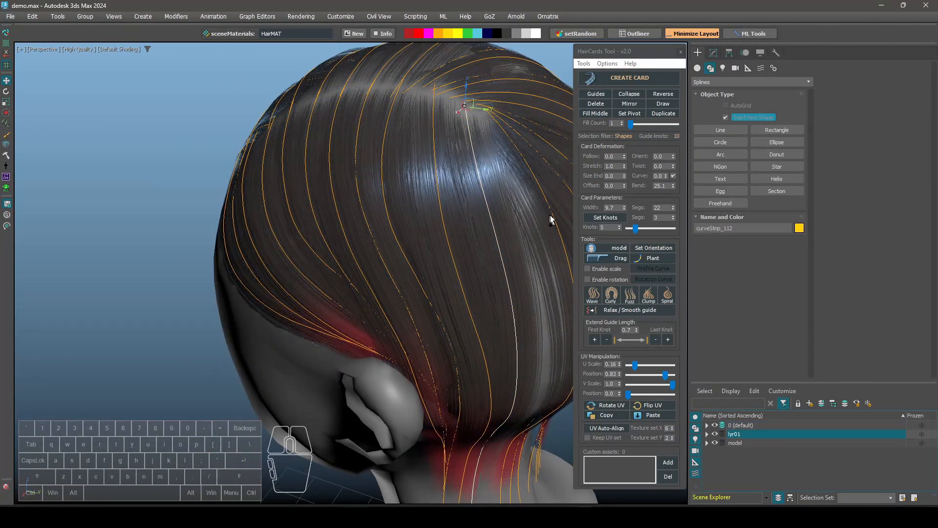
left_click(601, 113)
mouse_move(508, 239)
middle_mouse_down("alt")
mouse_move(461, 236)
mouse_move(419, 205)
mouse_move(471, 241)
mouse_move(426, 228)
mouse_move(417, 271)
mouse_move(450, 298)
mouse_move(494, 275)
mouse_move(450, 265)
mouse_move(494, 273)
middle_mouse_up("alt")
Draw five freehand guides fanning out from the front of the parting over the forehead
mouse_move(342, 267)
middle_mouse_down("alt")
mouse_move(335, 266)
mouse_move(350, 256)
mouse_move(333, 258)
mouse_move(328, 272)
mouse_move(333, 262)
mouse_move(317, 255)
mouse_move(358, 249)
mouse_move(310, 251)
mouse_move(393, 254)
mouse_move(363, 216)
mouse_move(371, 189)
mouse_move(359, 206)
mouse_move(387, 209)
middle_mouse_up("alt")
scroll(385, 251, "up", 5)
scroll(378, 245, "down", 5)
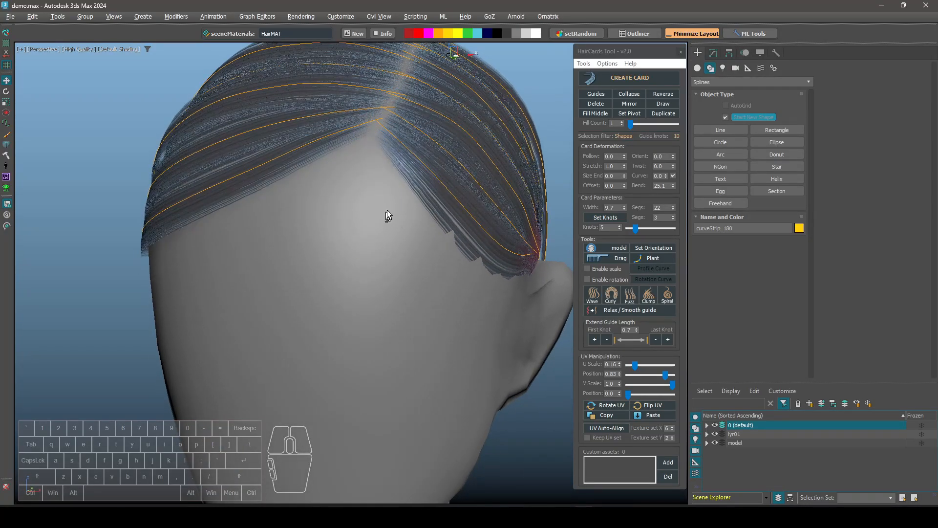
middle_click_drag(481, 189, 470, 187, "alt")
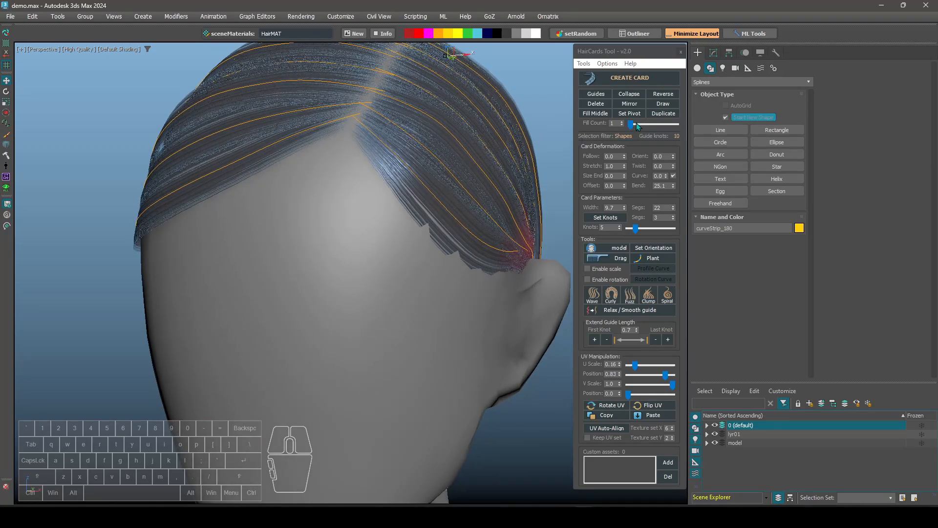
left_click(663, 103)
middle_click_drag(367, 202, 368, 182, "alt")
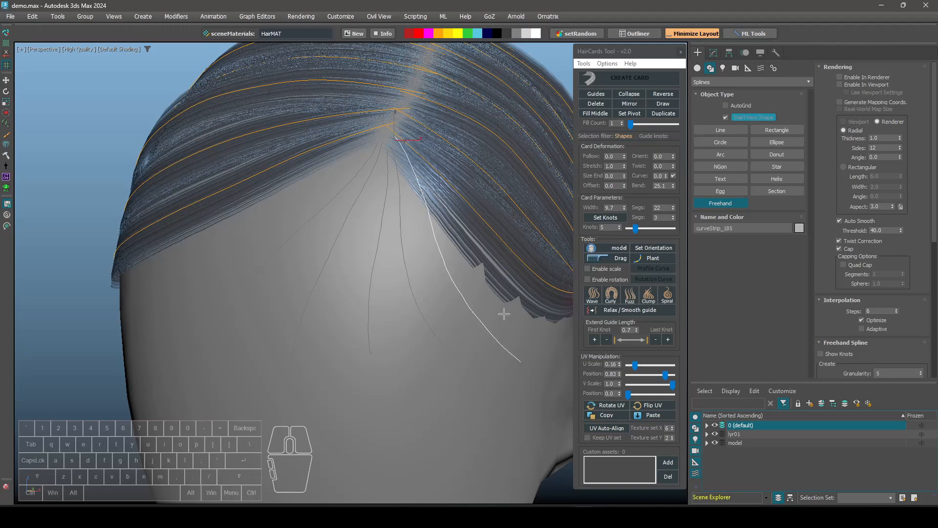
Create cards from the five forehead guides and set their orientation
mouse_move(490, 321)
middle_mouse_down("alt")
mouse_move(468, 318)
mouse_move(513, 317)
mouse_move(503, 305)
mouse_move(489, 317)
middle_mouse_up("alt")
middle_click_drag(427, 273, 436, 282, "alt")
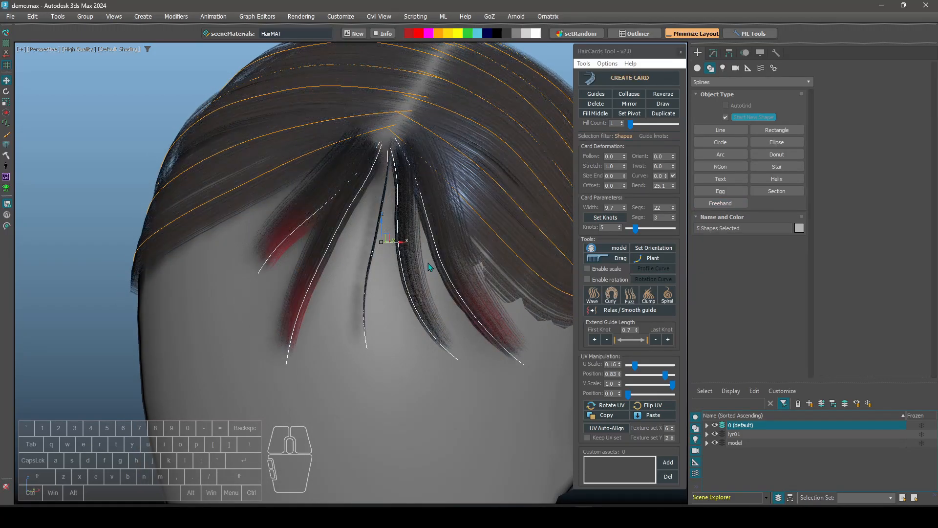
middle_click_drag(428, 263, 479, 245, "alt")
left_click(656, 252)
Copy the UVs of the short sample card beside the head and paste them onto the forehead cards
scroll(435, 262, "down", 2)
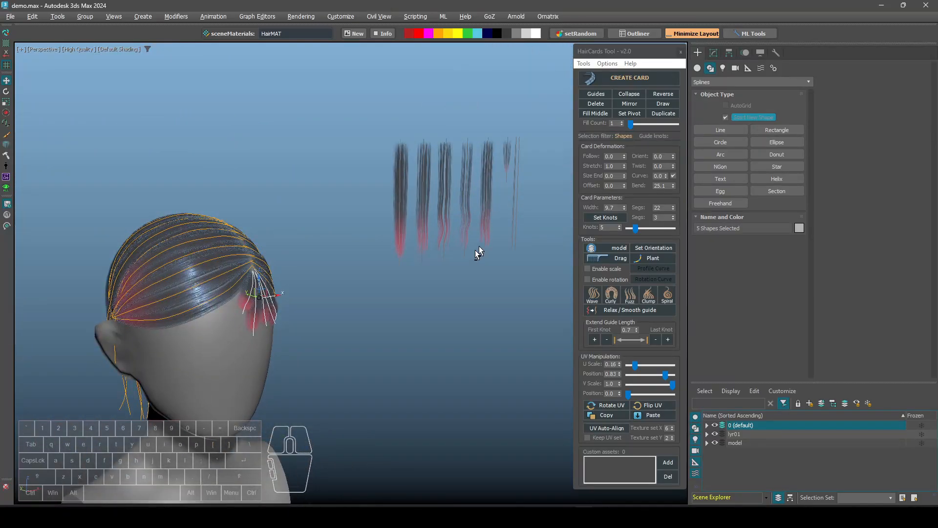
scroll(505, 193, "up", 2)
left_click(509, 173)
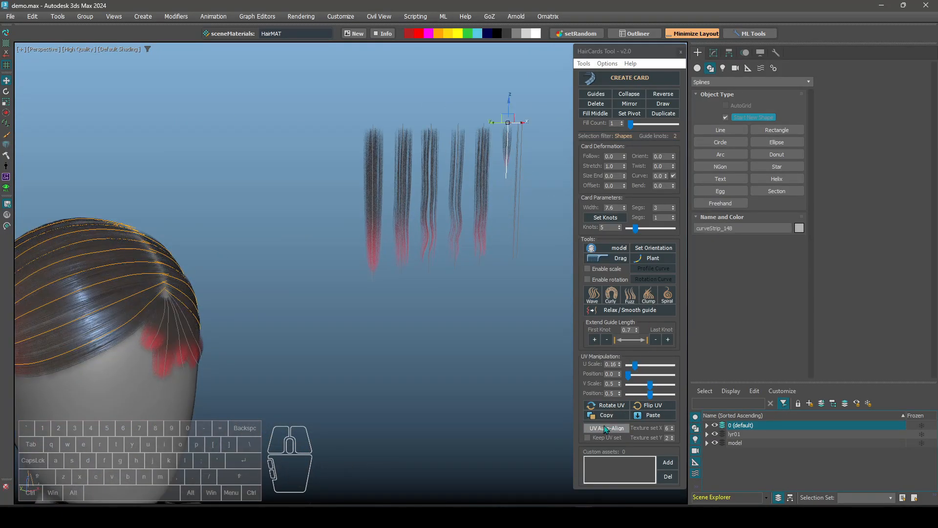
middle_click_drag(263, 312, 339, 339, "alt")
scroll(197, 299, "up", 2)
scroll(262, 278, "down", 1)
left_click(265, 275)
left_click_drag(336, 336, 273, 281, "ctrl")
middle_click_drag(338, 325, 342, 264, "alt")
left_click(655, 415)
Narrow the broad forehead card on the far side of the parting from the ear to a width of 5.8
scroll(283, 241, "up", 4)
left_click(186, 348)
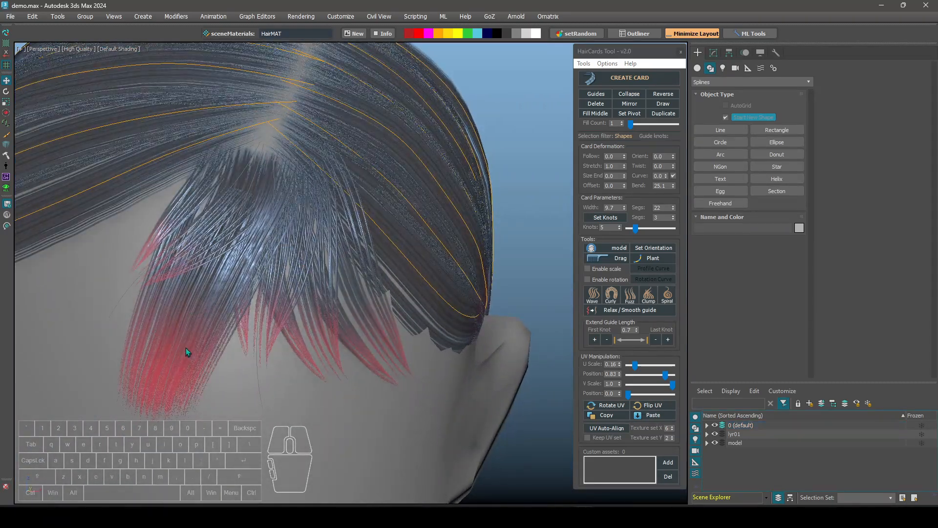
middle_click_drag(181, 337, 222, 316, "alt")
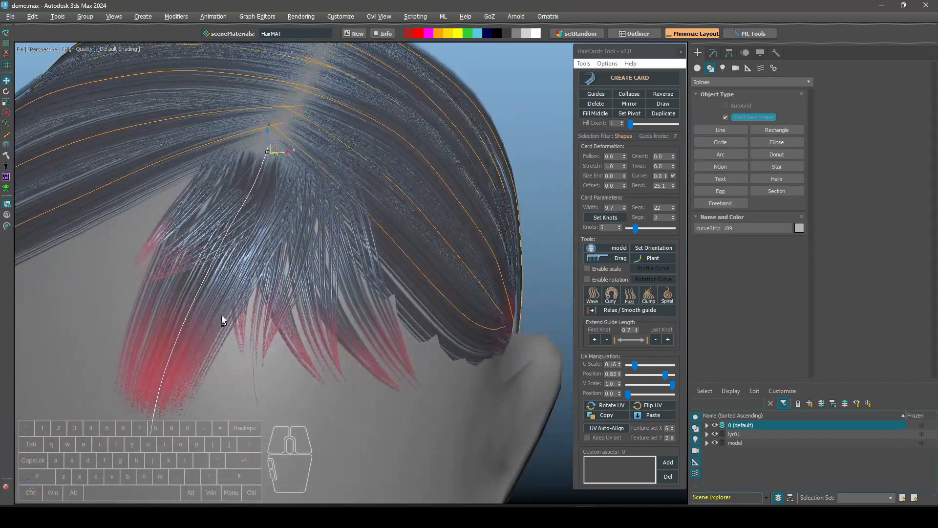
scroll(223, 312, "down", 4)
scroll(222, 306, "up", 2)
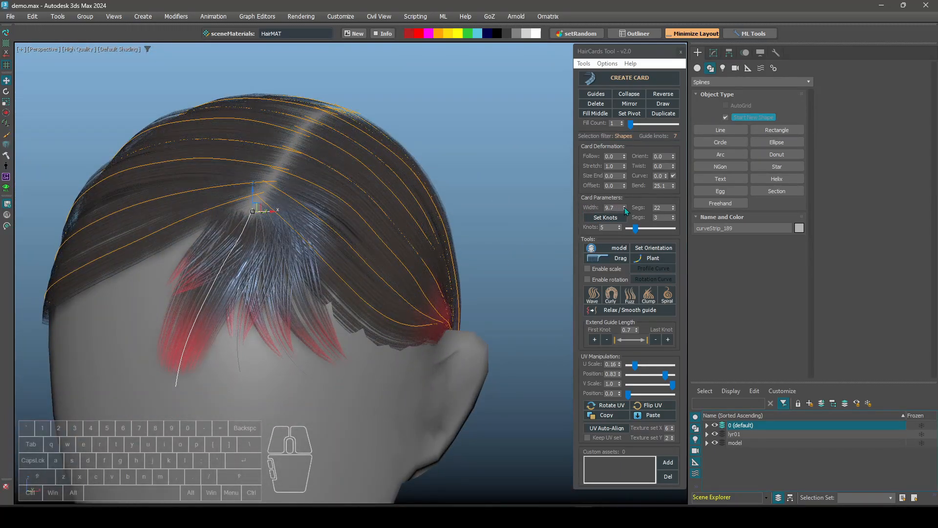
left_click_drag(625, 207, 622, 227)
Select the three forehead guides nearest the ear together and narrow their cards to a width of 5.6
middle_click_drag(268, 266, 273, 378, "alt")
left_click(253, 371)
left_click(252, 372)
left_click(236, 357)
left_click(238, 356)
left_click_drag(274, 378, 347, 349, "ctrl")
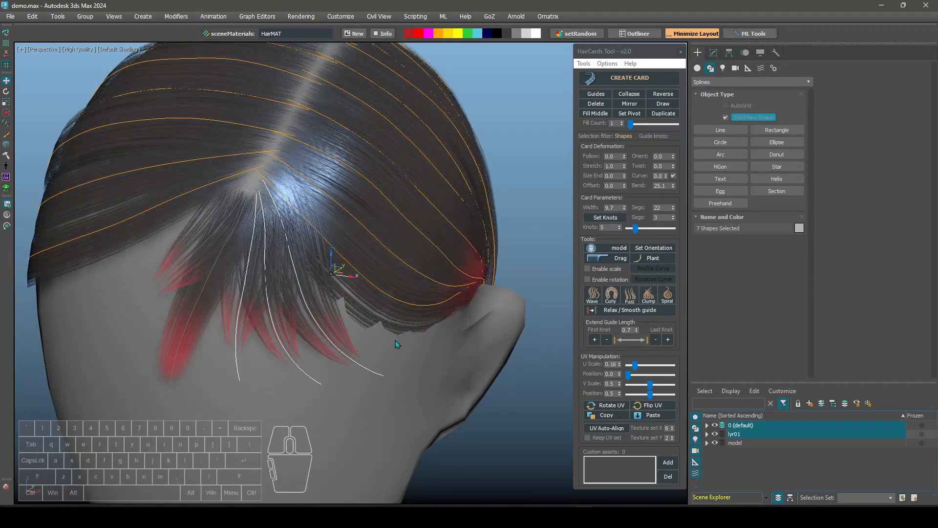
middle_click_drag(396, 345, 611, 275, "alt")
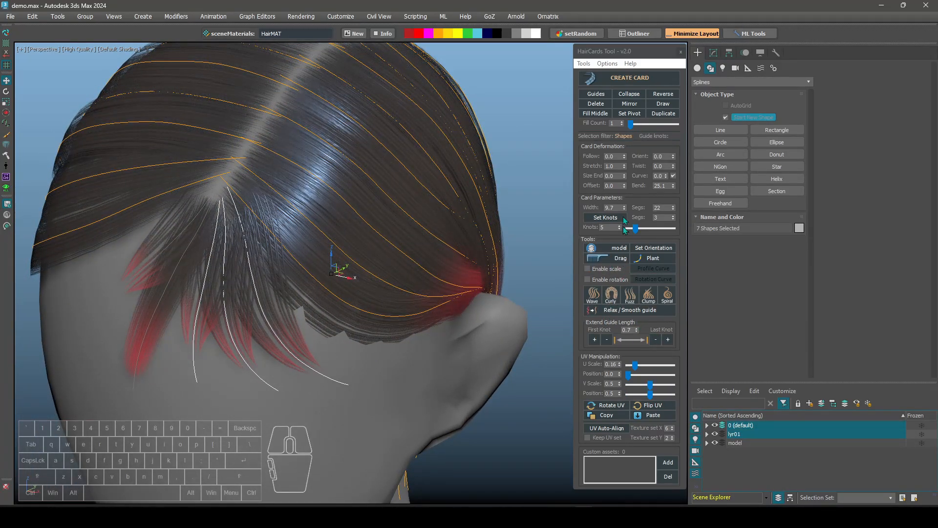
left_click_drag(624, 207, 625, 227)
Fill the gap between the two forehead guides nearest the ear with two cards
left_click(268, 385)
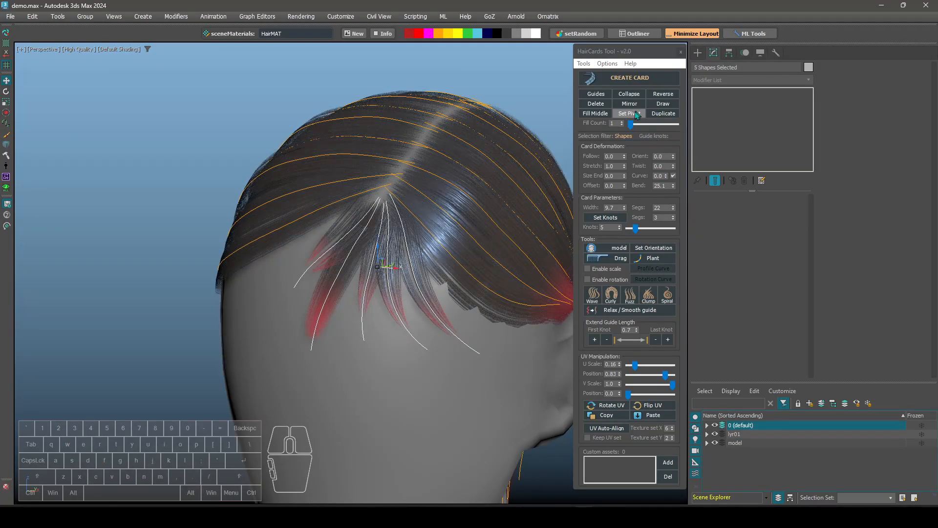
left_click_drag(295, 238, 366, 329, "alt")
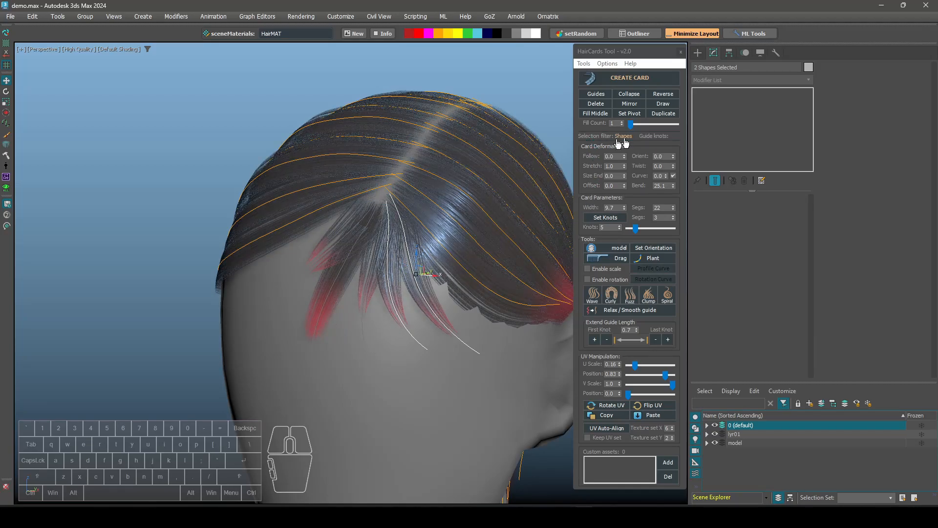
left_click_drag(632, 124, 637, 124)
left_click(597, 114)
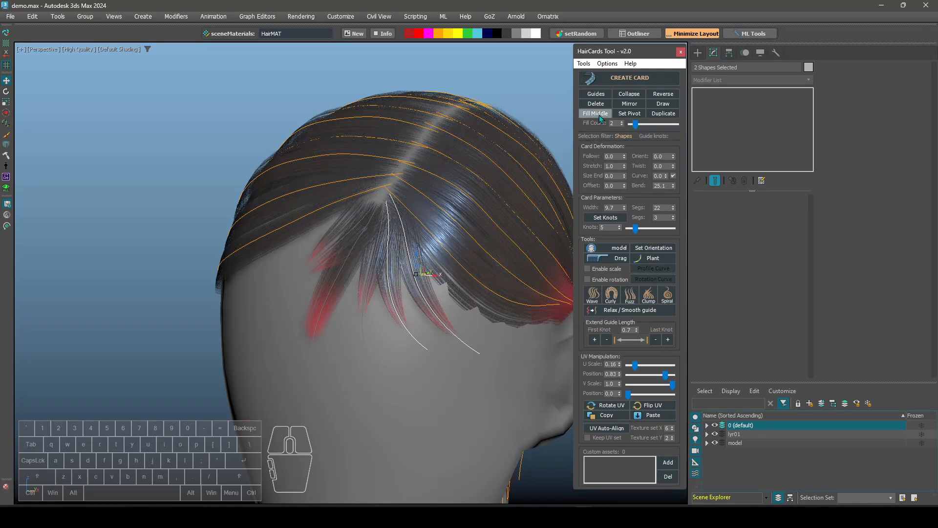
middle_click_drag(445, 262, 461, 259, "alt")
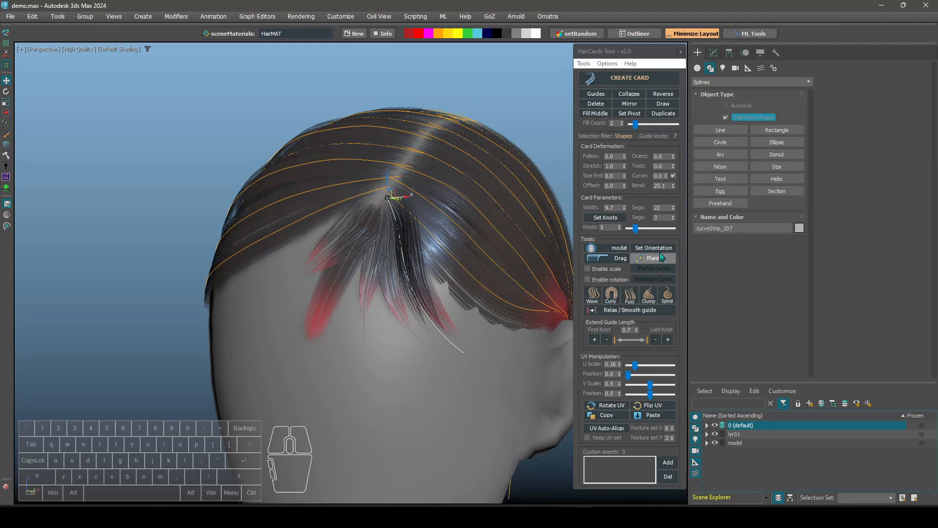
scroll(409, 323, "up", 2)
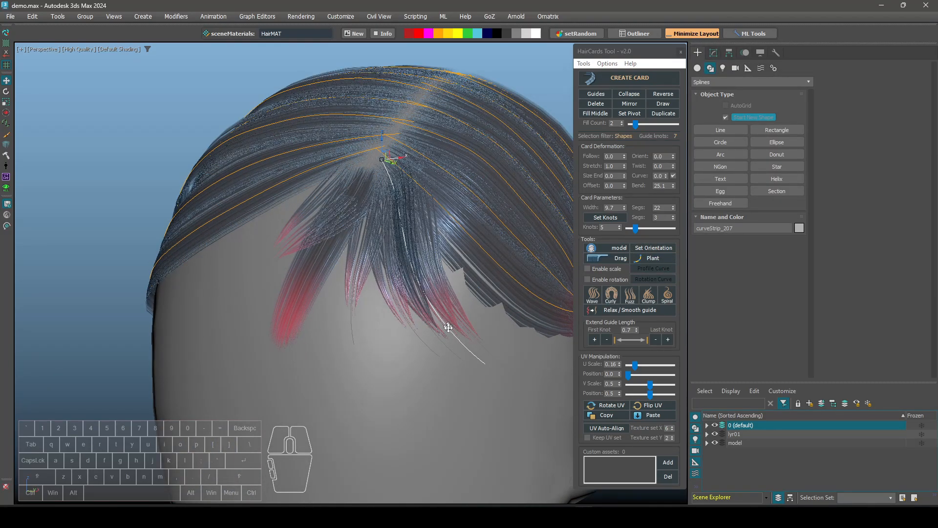
left_click(440, 339)
mouse_move(403, 287)
middle_mouse_down("alt")
mouse_move(365, 292)
mouse_move(446, 333)
middle_mouse_up("alt")
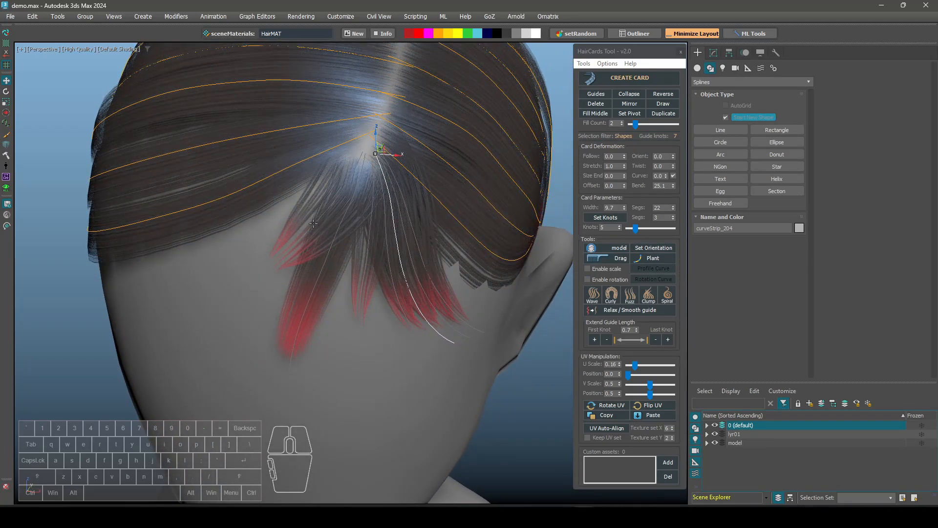
Narrow the short outermost forehead card, farthest from the ear, to a width of 6.7
left_click(313, 223)
mouse_move(313, 224)
middle_mouse_down("alt")
mouse_move(317, 245)
mouse_move(336, 242)
middle_mouse_up("alt")
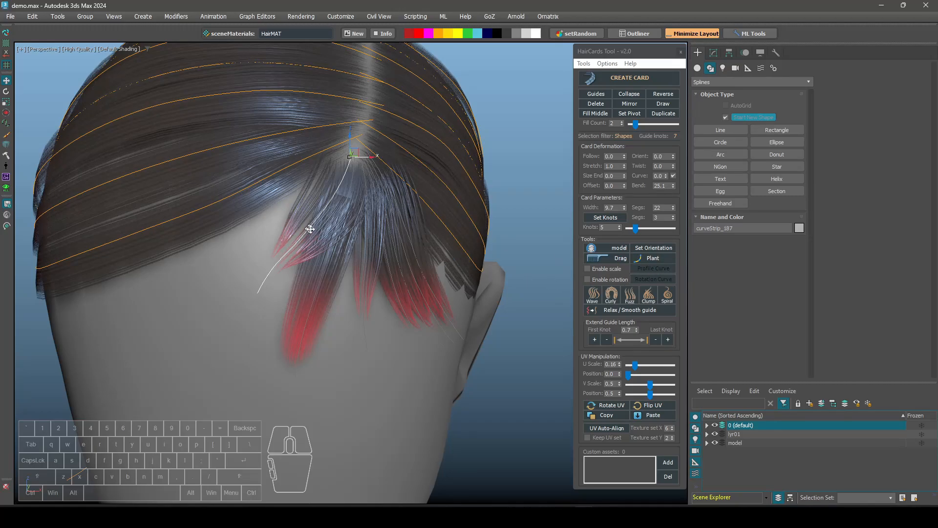
left_click_drag(624, 208, 633, 236)
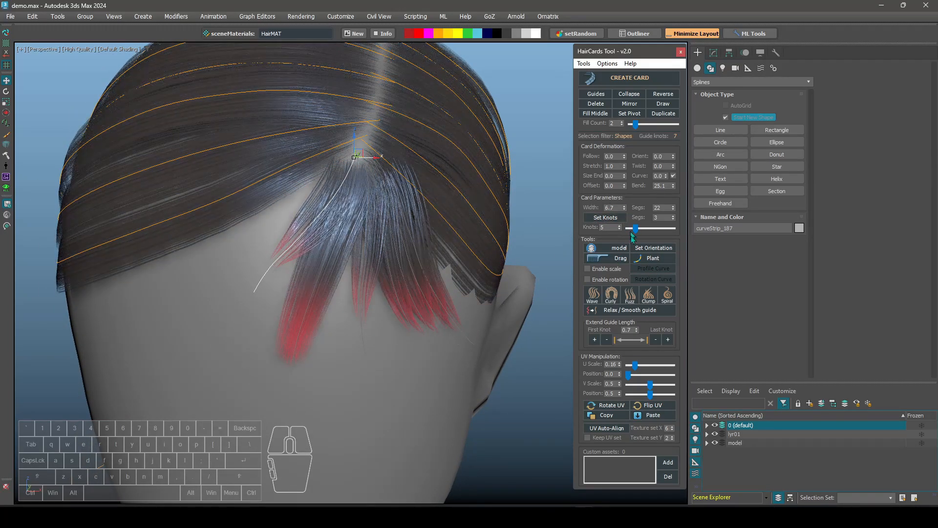
Plant three cards along the hairline from the outermost forehead strand toward the temple with the Plant tool
left_click(655, 259)
middle_click_drag(354, 283, 295, 311, "alt")
left_click(460, 154)
left_click(424, 191)
left_click(377, 218)
right_click(414, 277)
Bend the planted card nearest the temple down against the head with the Drag tool
left_click(235, 318)
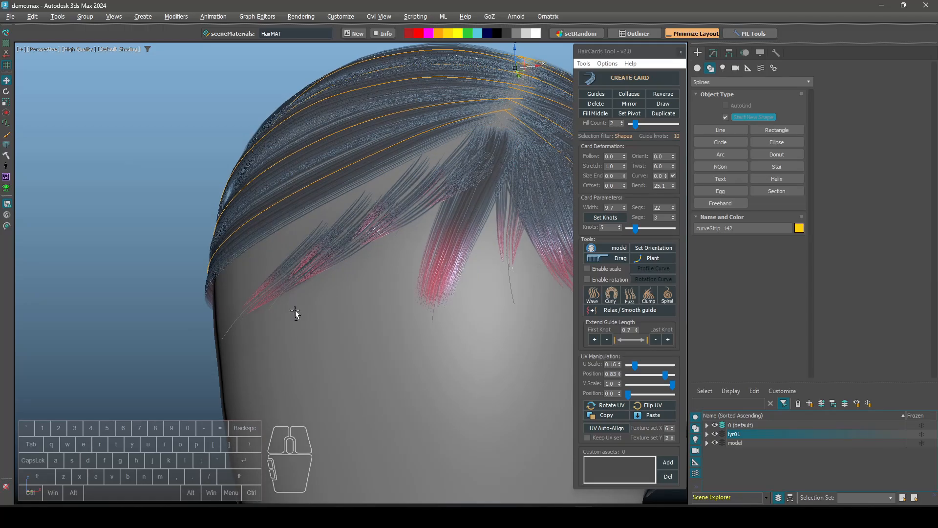
left_click(232, 325)
mouse_move(232, 325)
middle_mouse_down("alt")
mouse_move(299, 324)
mouse_move(283, 329)
mouse_move(410, 295)
mouse_move(420, 326)
mouse_move(609, 260)
middle_mouse_up("alt")
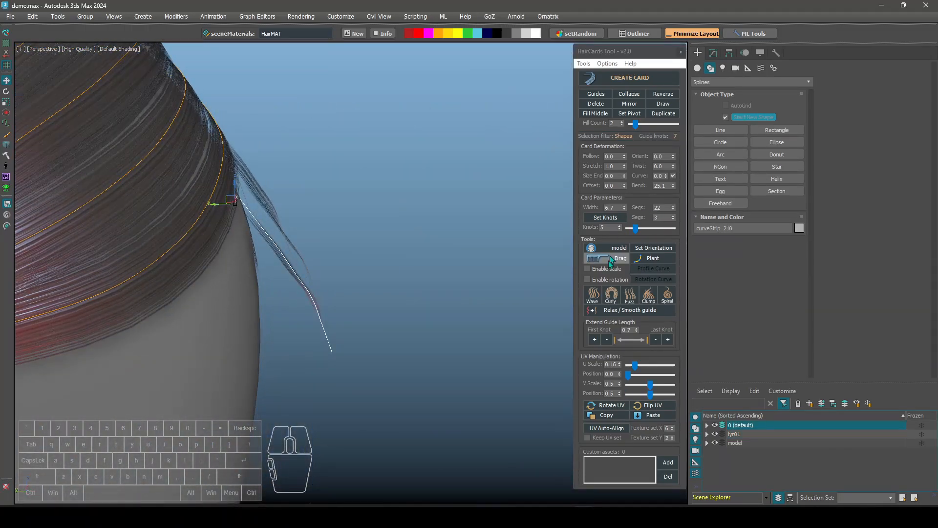
left_click(608, 258)
middle_click_drag(327, 290, 334, 309, "alt")
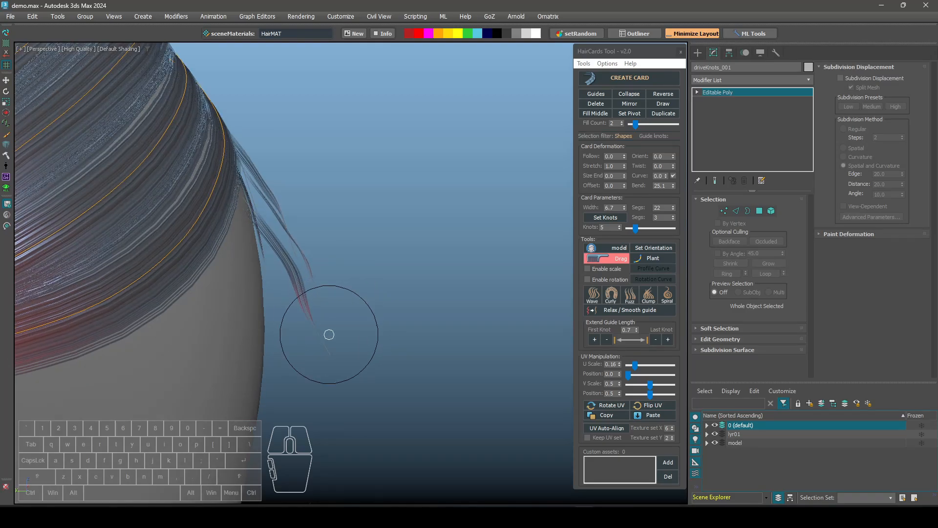
left_click_drag(289, 394, 291, 288)
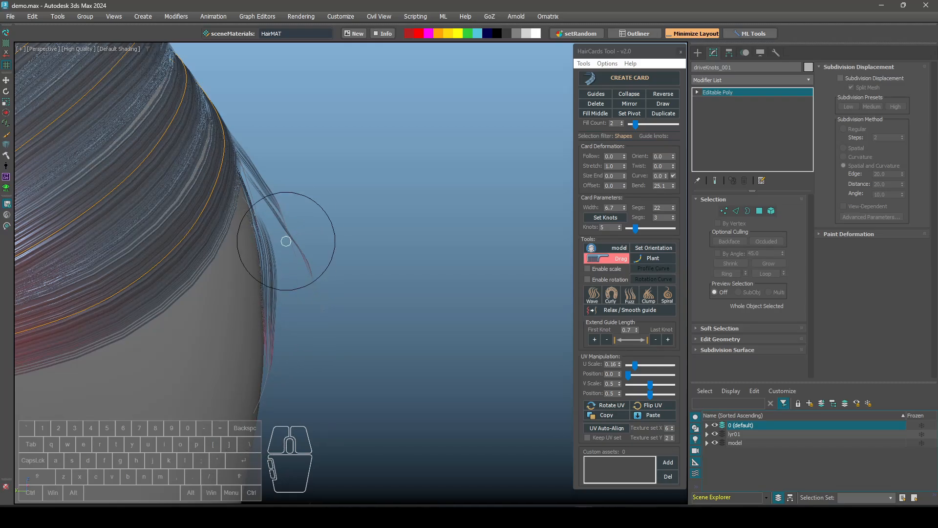
mouse_move(279, 239)
middle_mouse_down("alt")
mouse_move(242, 231)
mouse_move(339, 218)
mouse_move(276, 298)
middle_mouse_up("alt")
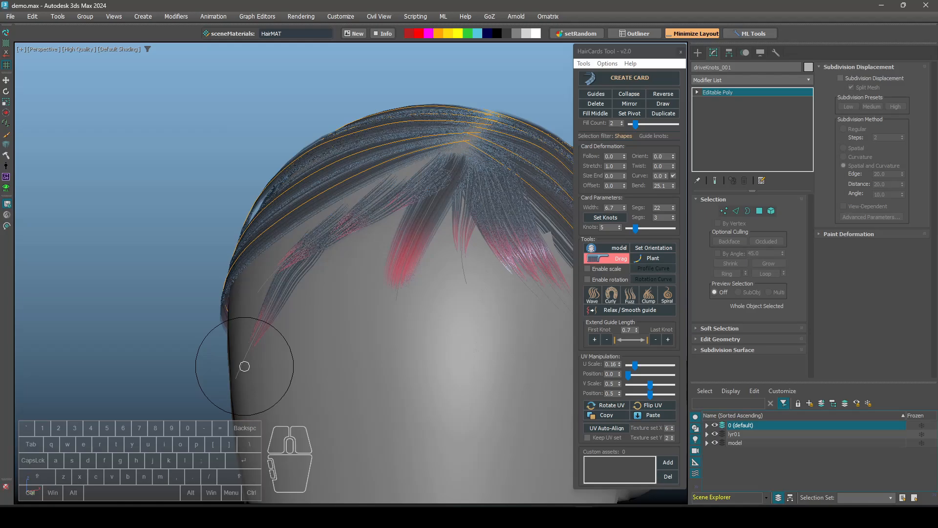
mouse_move(286, 299)
middle_mouse_down("alt")
mouse_move(338, 304)
mouse_move(298, 302)
middle_mouse_up("alt")
right_click(338, 304)
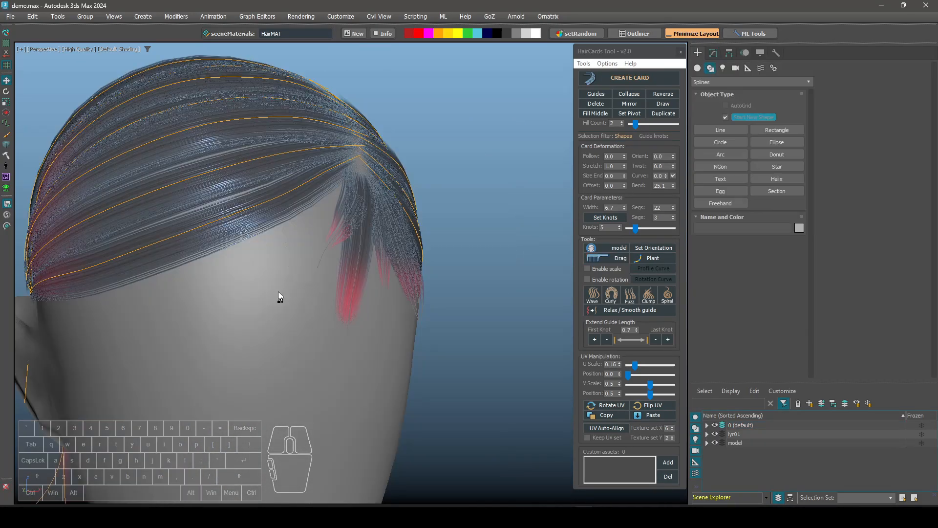
middle_click_drag(278, 292, 248, 293, "alt")
scroll(259, 290, "up", 3)
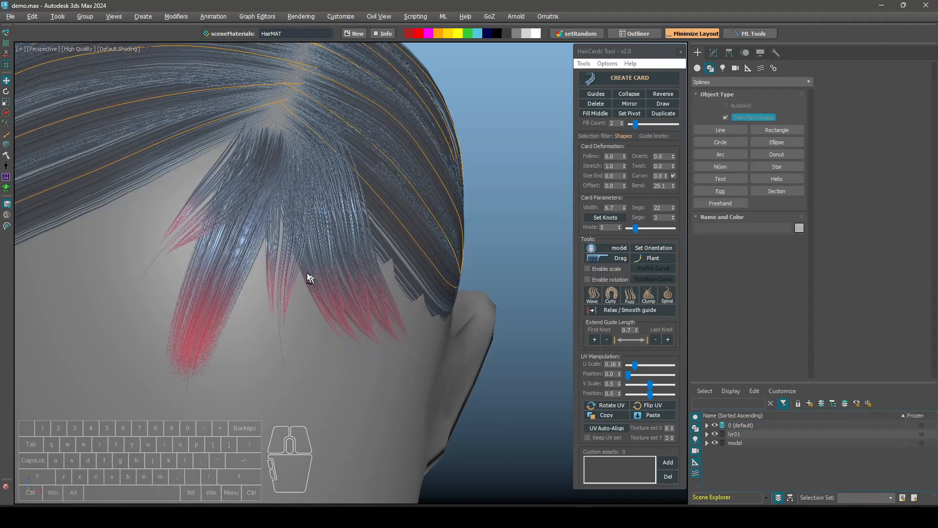
middle_click_drag(308, 271, 368, 245, "alt")
middle_click_drag(406, 274, 421, 253)
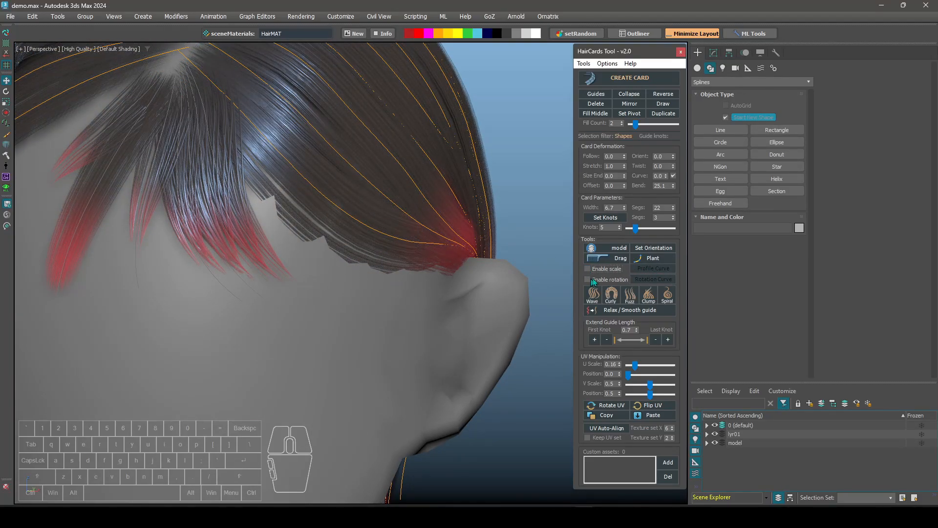
left_click(261, 250)
mouse_move(291, 273)
middle_mouse_down("alt")
mouse_move(277, 256)
mouse_move(298, 273)
middle_mouse_up("alt")
middle_click_drag(49, 213, 107, 223)
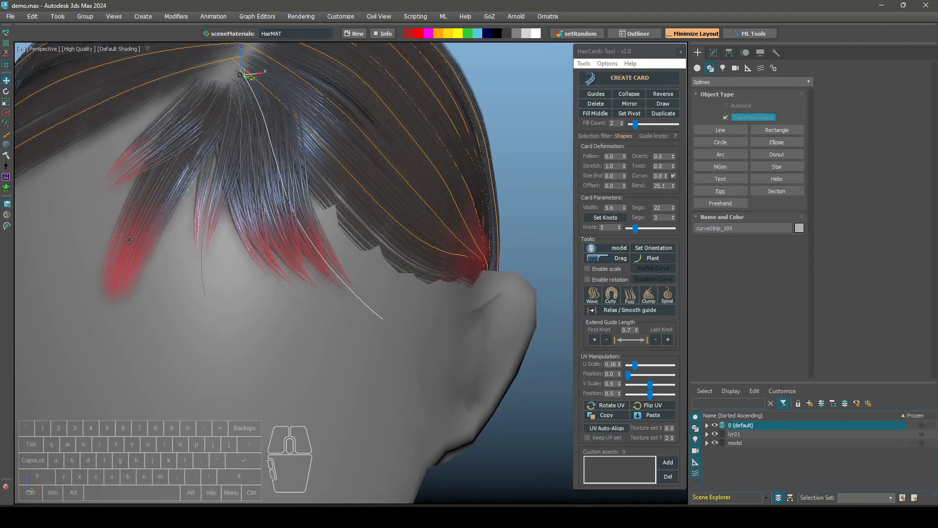
Enable scale on the broad forehead card and open its profile curve, placing the editor clear of the hair
left_click(136, 239)
middle_click_drag(158, 250, 198, 258, "alt")
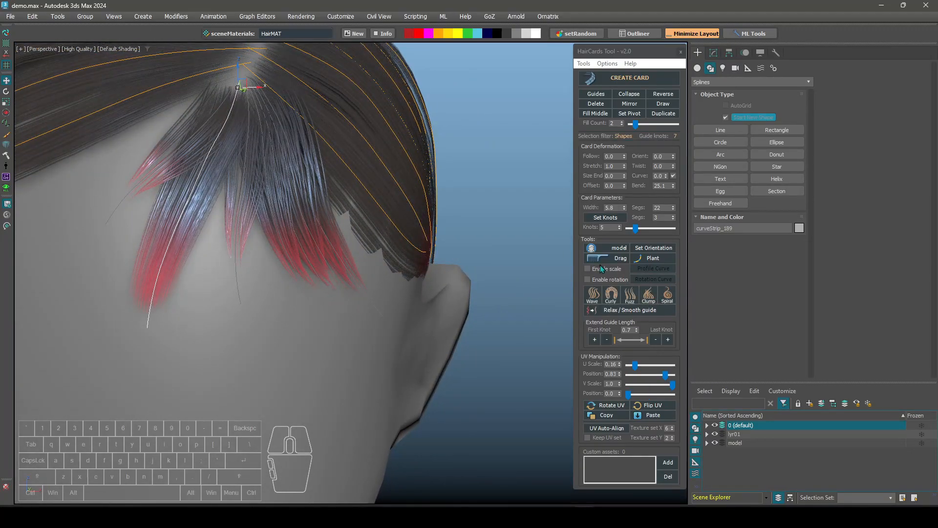
left_click(600, 268)
middle_click_drag(519, 288, 545, 290, "alt")
left_click(656, 268)
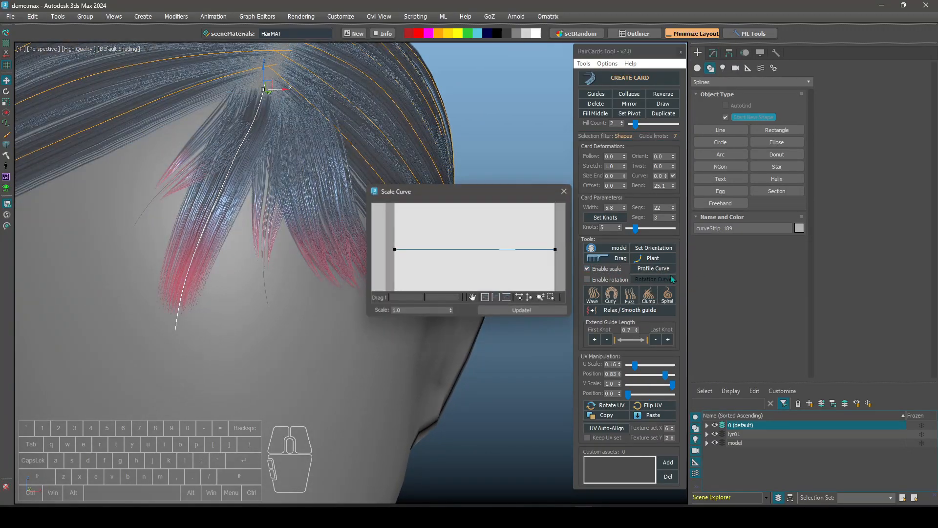
left_click_drag(466, 194, 504, 169)
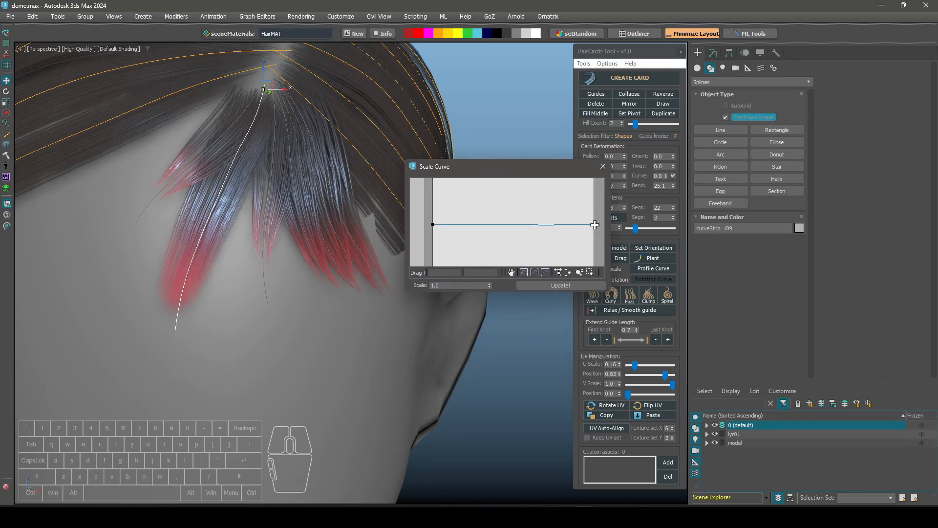
Insert a Bezier point past the middle of the scale curve, lower the end point to 0.128 and update the card
right_click(550, 224)
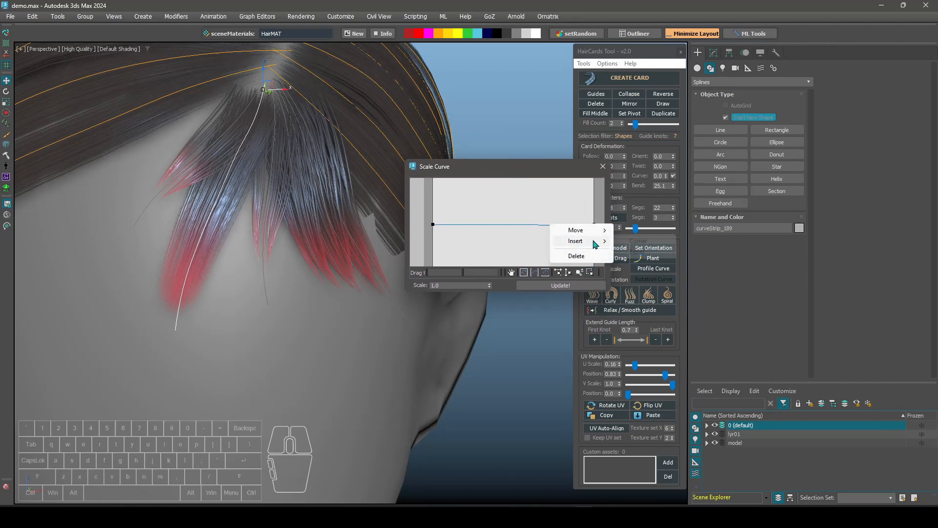
left_click(638, 252)
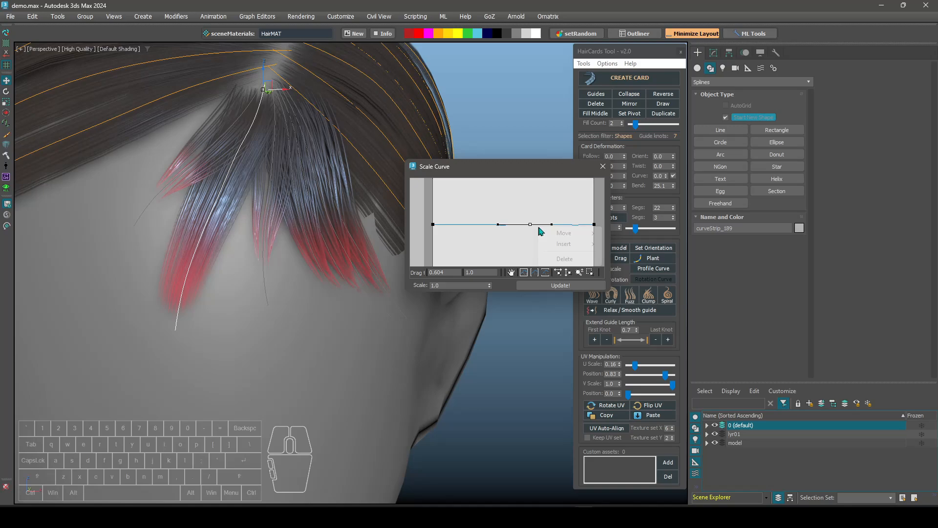
left_click(617, 235)
right_click(592, 230)
left_click(594, 226)
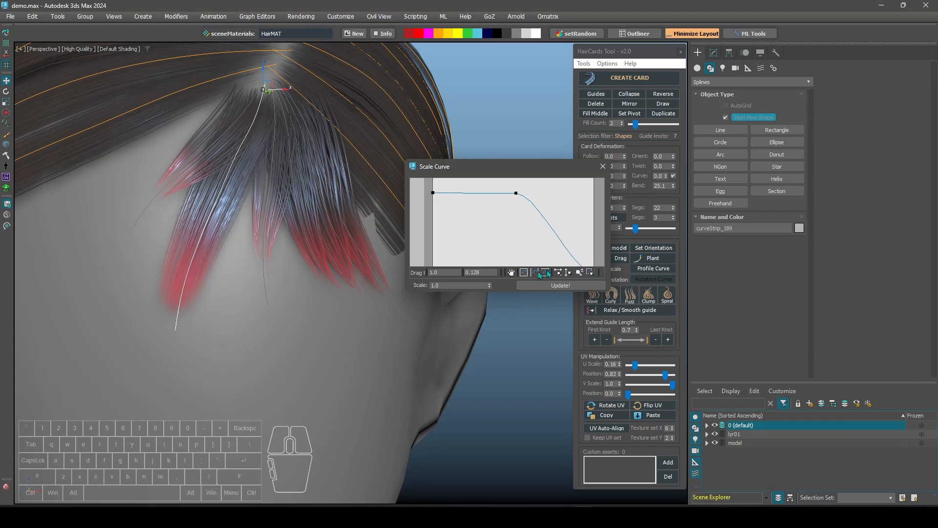
left_click(569, 286)
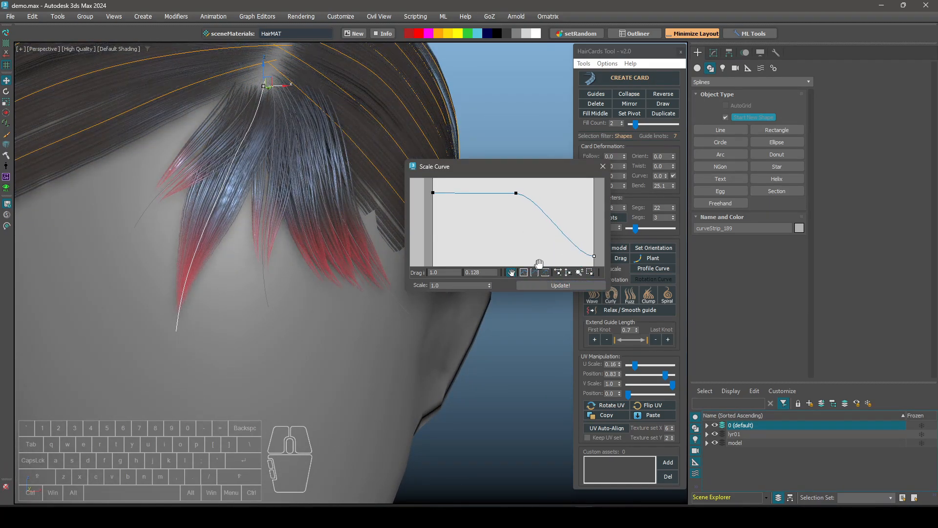
Convert the scale curve's end point to Bezier-Corner, raise its handle for a rounder taper and update the card
right_click(595, 254)
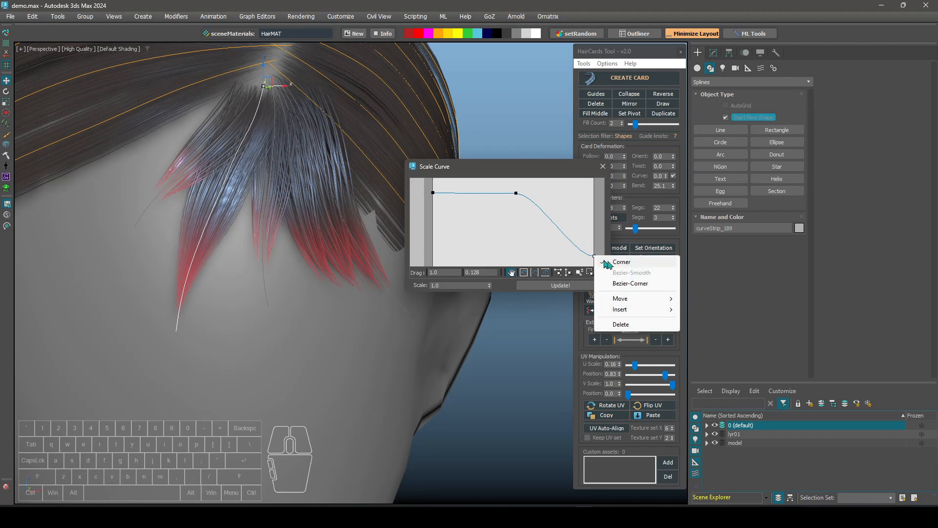
left_click(630, 284)
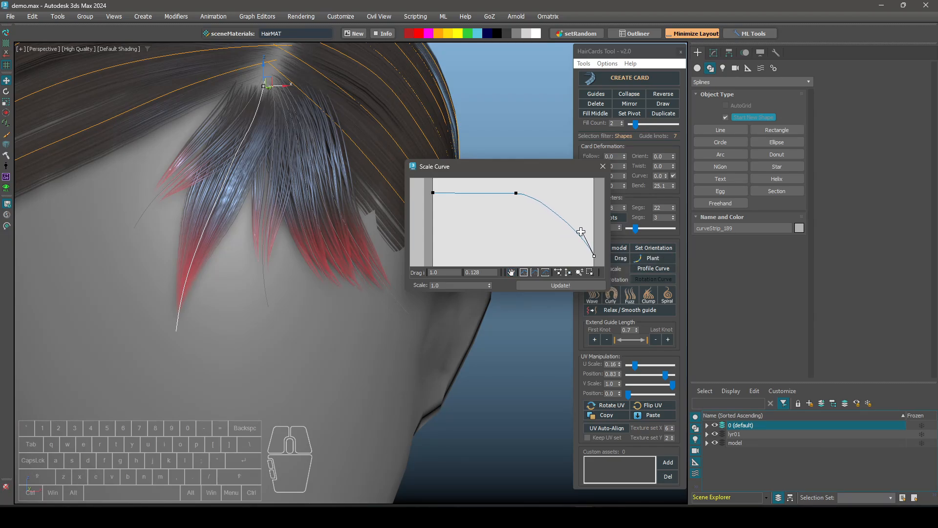
left_click(565, 283)
middle_click_drag(230, 245, 575, 256, "alt")
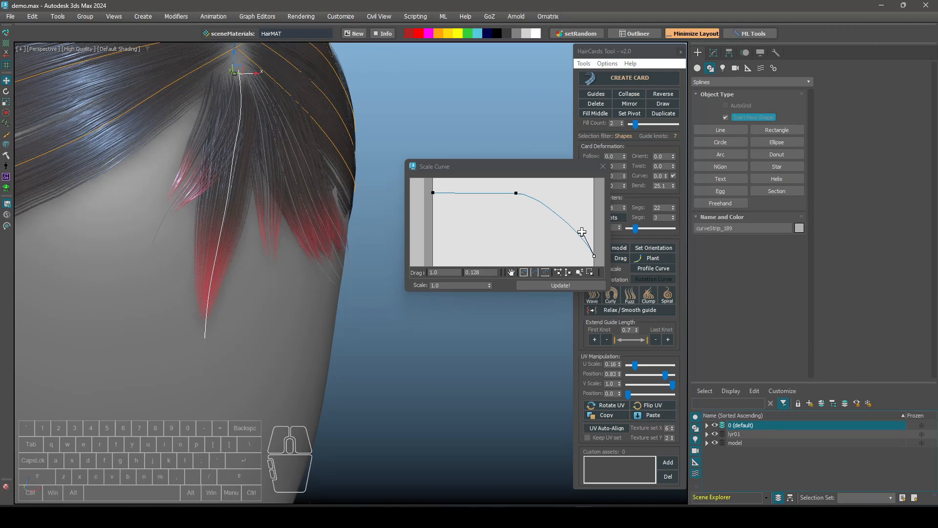
Reshape the end tangent of the selected bang strip's scale curve for a smoother taper, updating the card
left_click(578, 286)
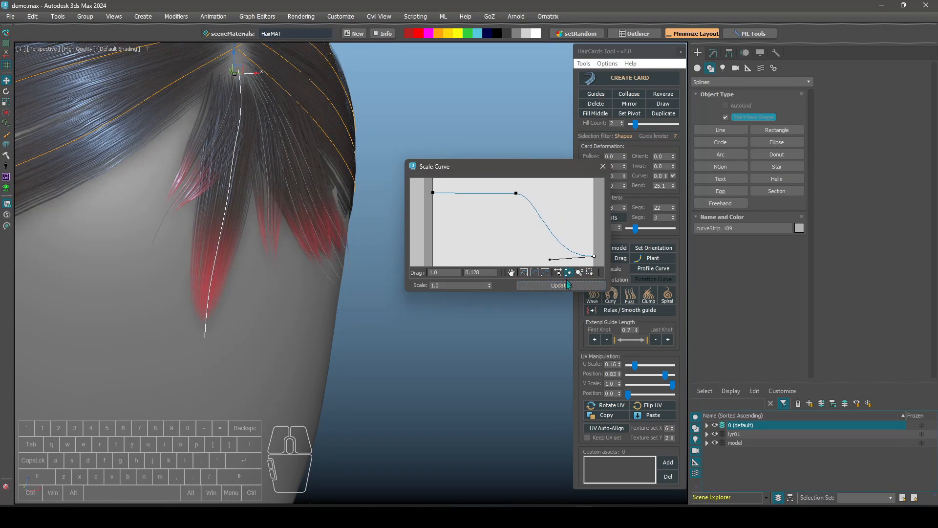
left_click(562, 285)
middle_click_drag(236, 256, 406, 213, "alt")
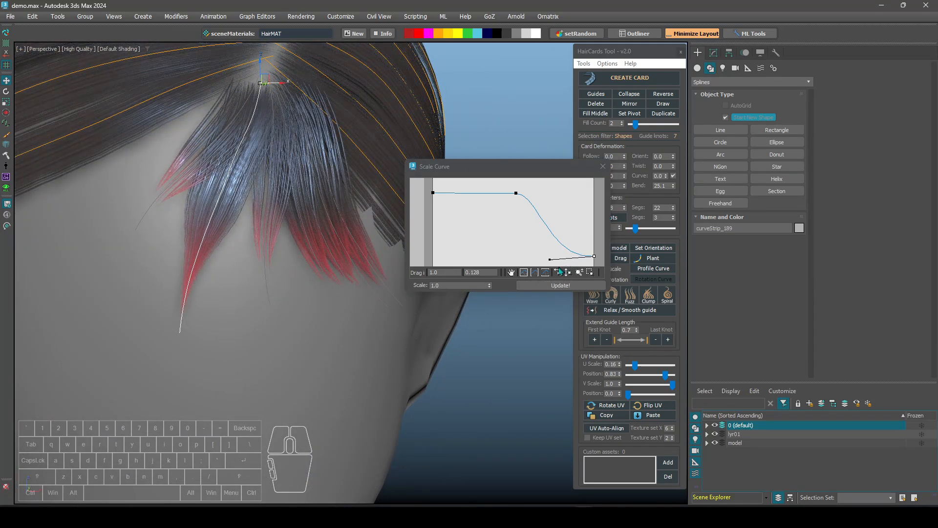
left_click(566, 286)
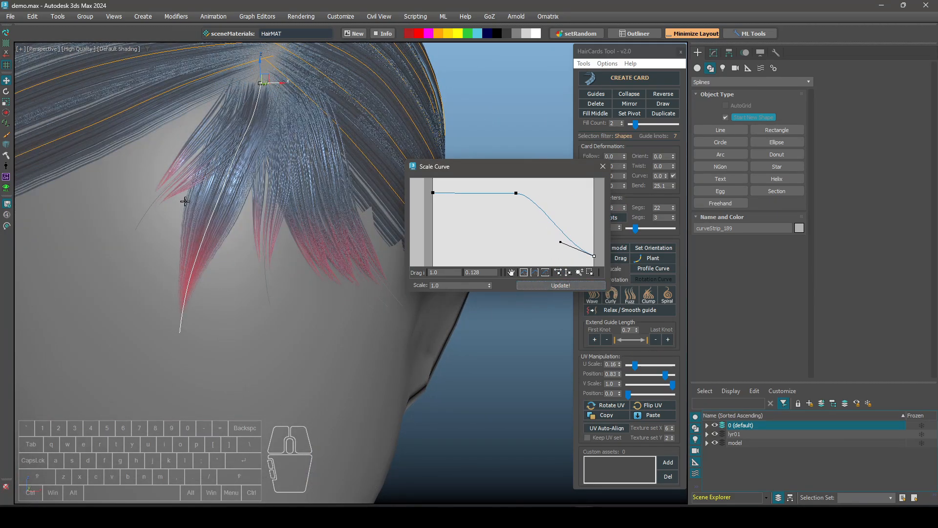
middle_click_drag(184, 201, 180, 212, "alt")
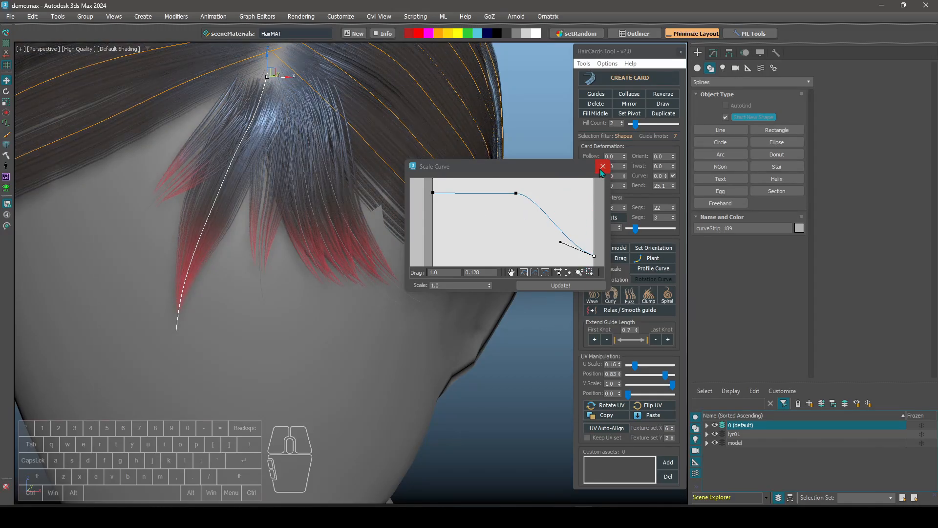
left_click(601, 169)
Enable rotation on the bang strip and lower its rotation curve's end point to 90, updating the card
scroll(228, 256, "down", 4)
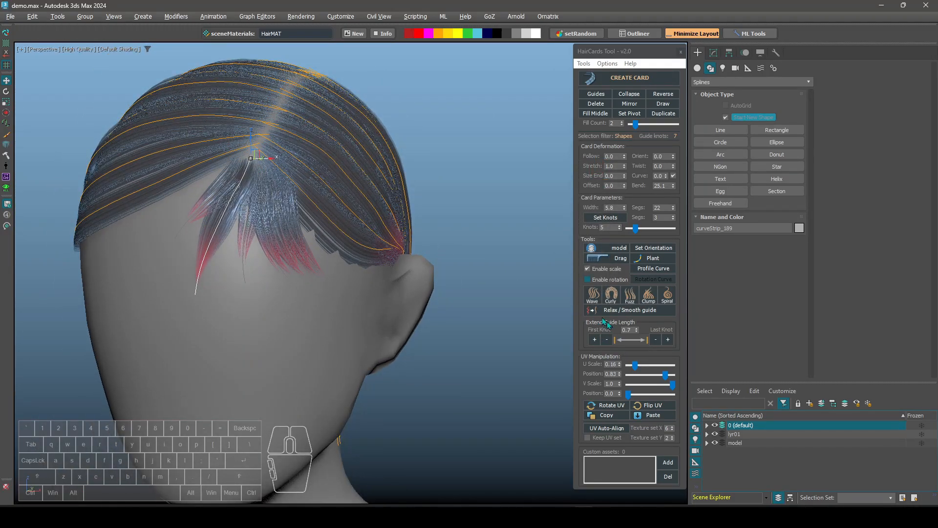
left_click(588, 280)
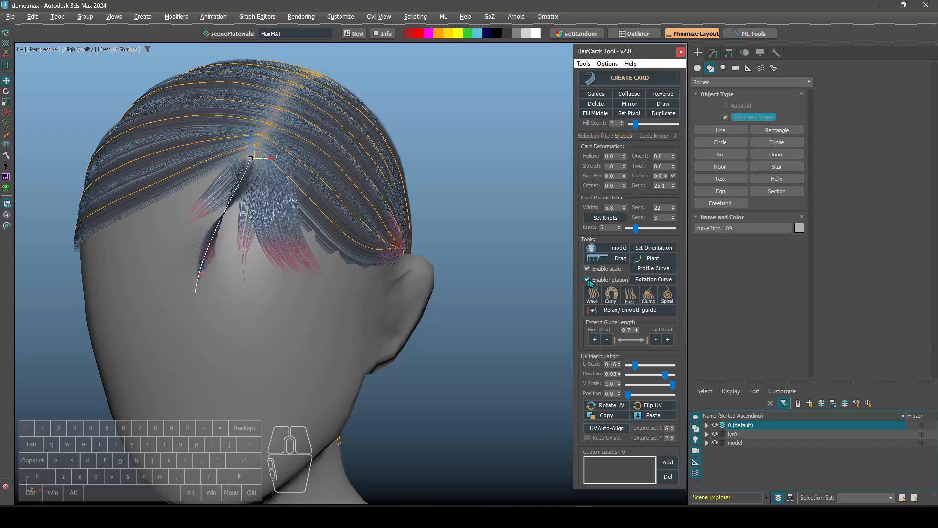
scroll(228, 246, "up", 5)
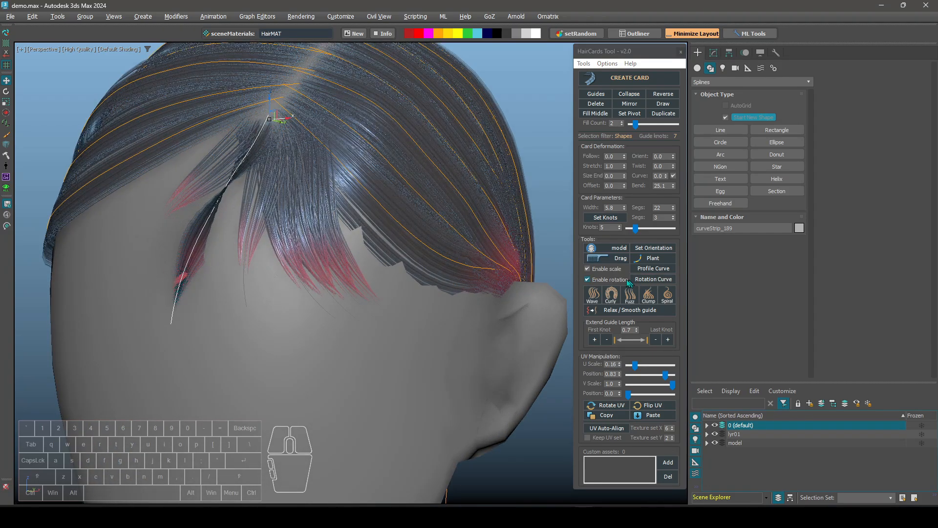
left_click(659, 281)
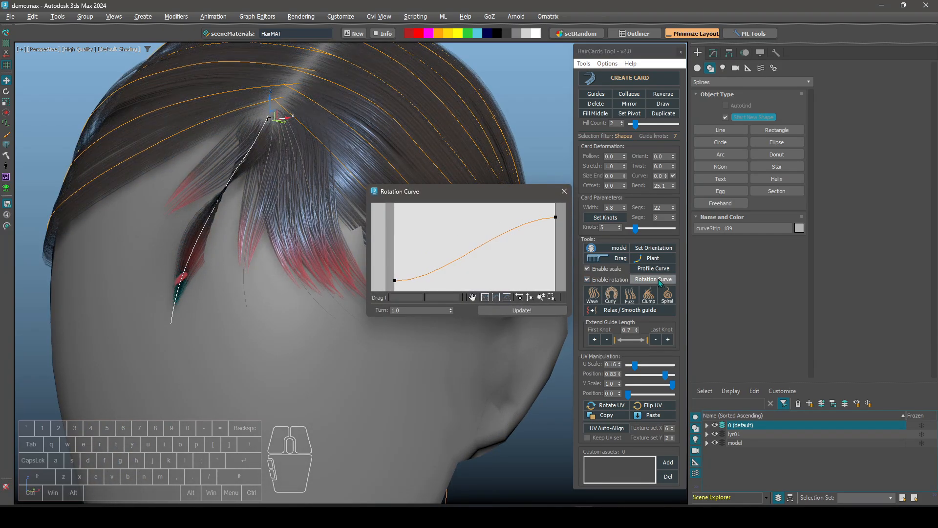
middle_click_drag(127, 215, 213, 235, "alt")
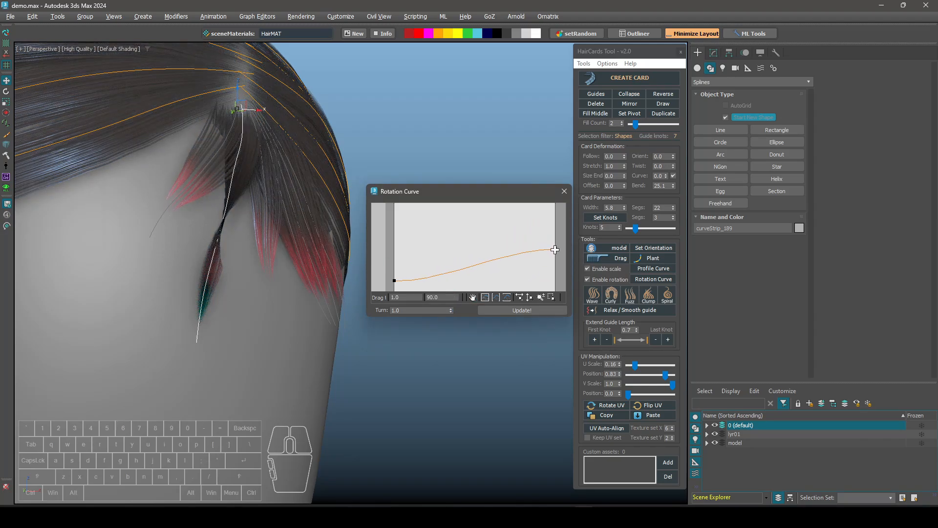
left_click(526, 311)
middle_click_drag(226, 209, 261, 223, "alt")
Set the rotation turn to 0.3 and raise the curve's end point to about 282, updating the card
left_click_drag(451, 312, 450, 310)
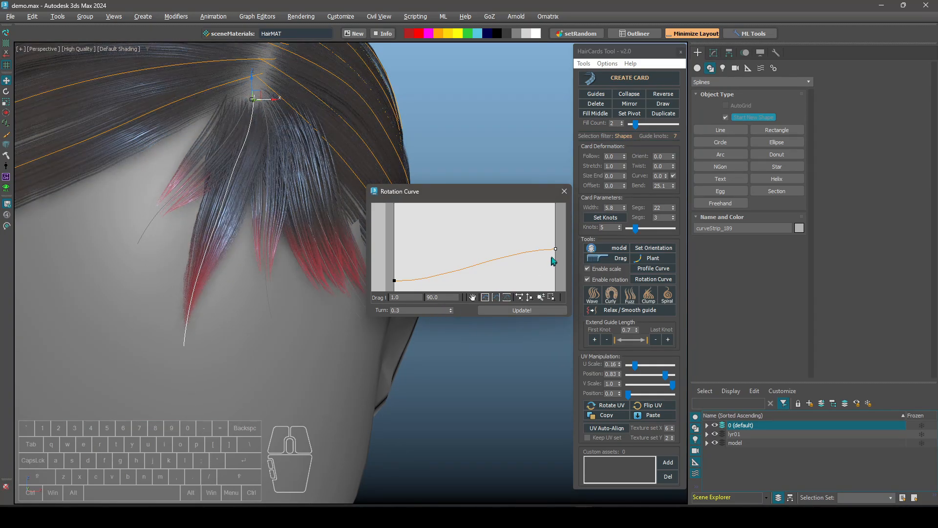
left_click_drag(556, 200, 556, 181)
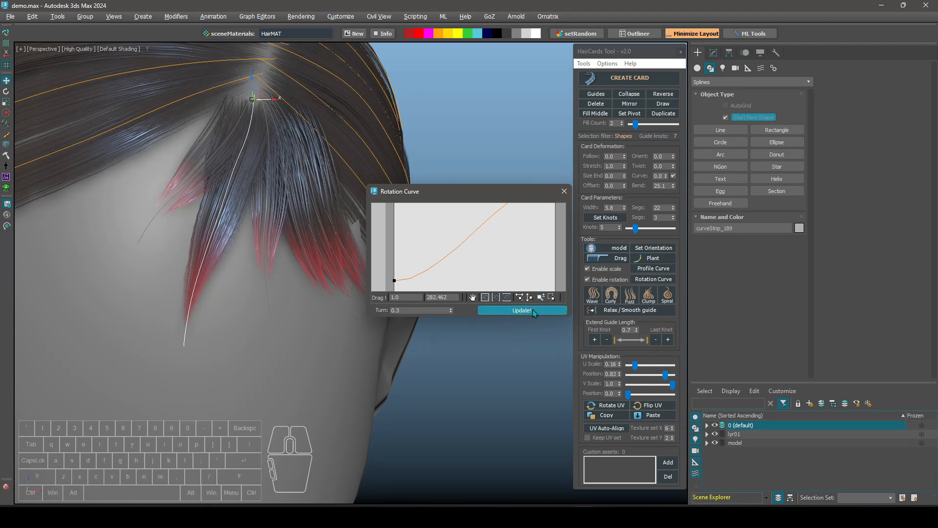
left_click(533, 309)
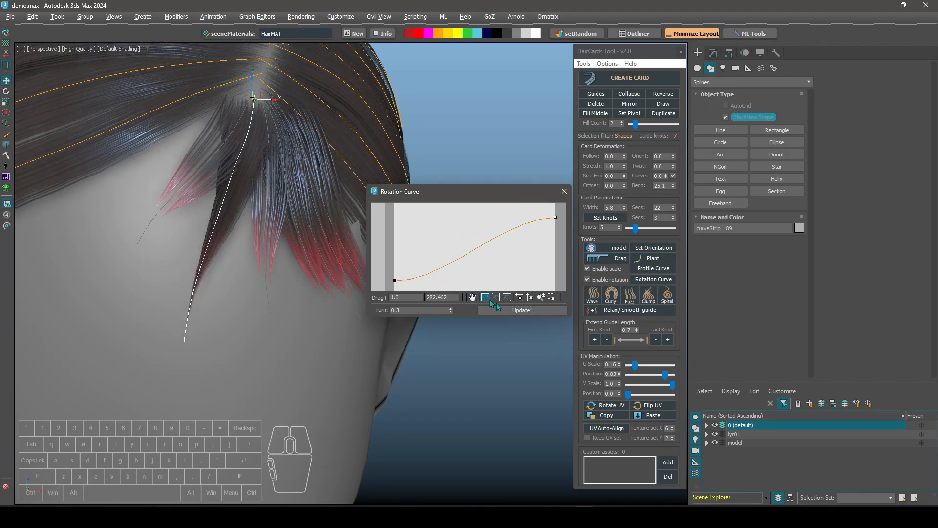
Close the rotation curve editor and disable rotation for the bang strip
middle_click_drag(107, 275, 134, 272, "alt")
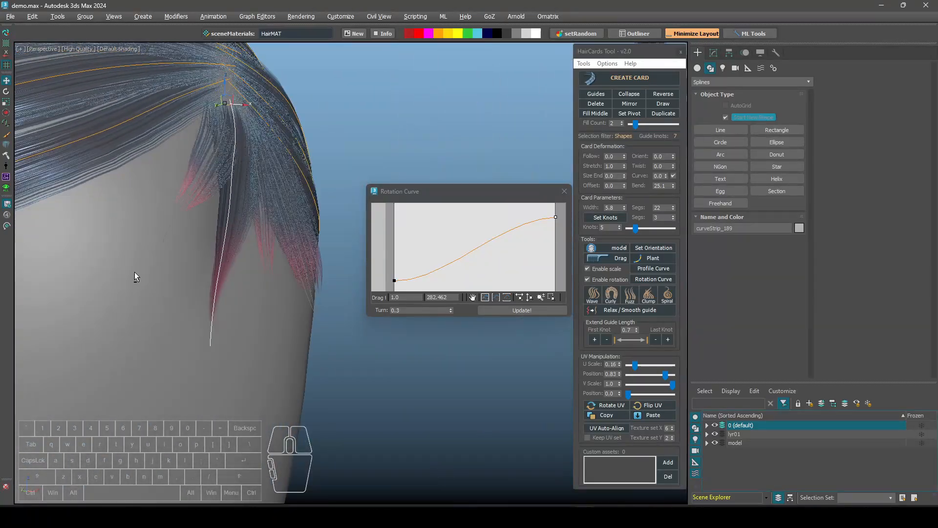
left_click(564, 192)
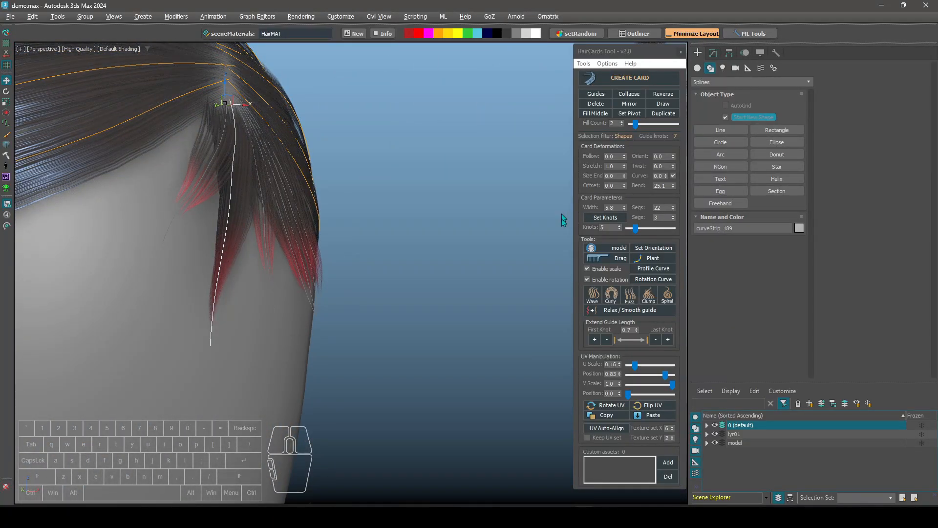
middle_click_drag(315, 267, 562, 295, "alt")
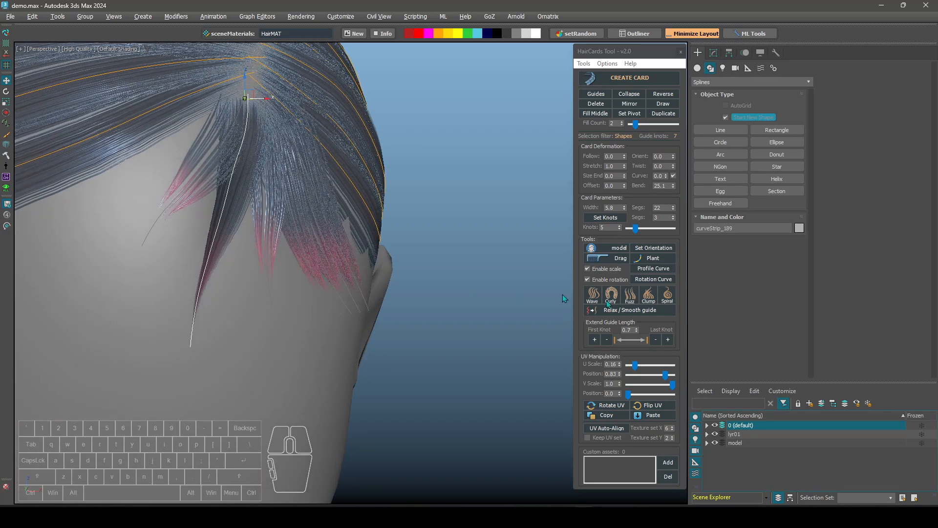
left_click(588, 280)
middle_click_drag(440, 280, 376, 345, "alt")
scroll(190, 268, "down", 8)
scroll(245, 264, "up", 6)
scroll(374, 260, "up", 3)
scroll(351, 274, "down", 4)
scroll(321, 247, "up", 4)
left_click_drag(304, 319, 247, 293)
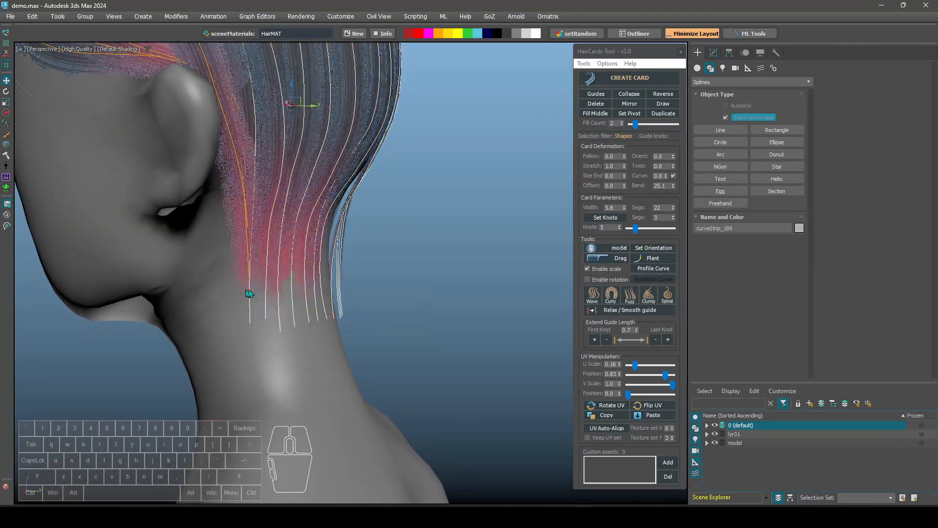
middle_click_drag(247, 293, 413, 308, "alt")
scroll(259, 274, "down", 5)
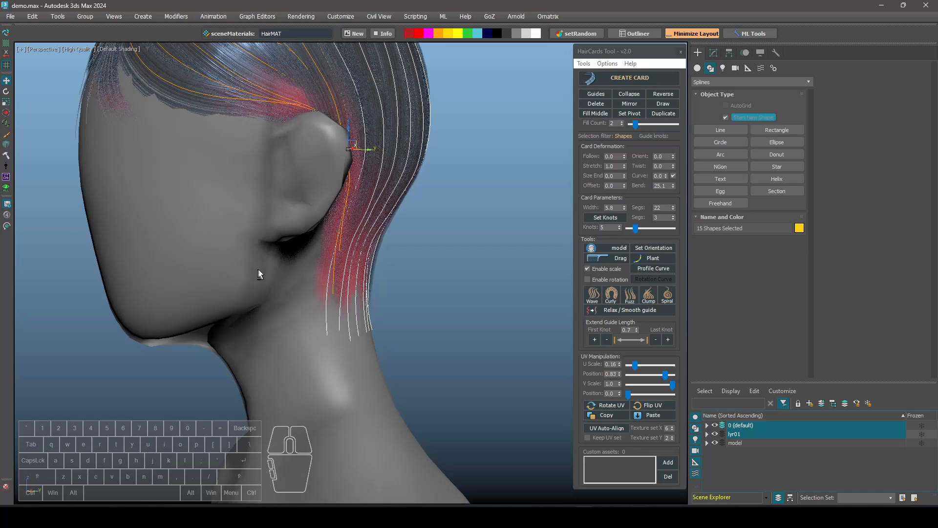
Select the tapered bang guide, add the nape guides to the selection, and paste its profile curve onto them
middle_click_drag(259, 275, 347, 253, "alt")
scroll(347, 253, "up", 4)
middle_click_drag(395, 211, 322, 202, "alt")
left_click(316, 243)
middle_click_drag(315, 243, 319, 198, "alt")
scroll(266, 276, "down", 1)
middle_click_drag(295, 257, 154, 327, "alt")
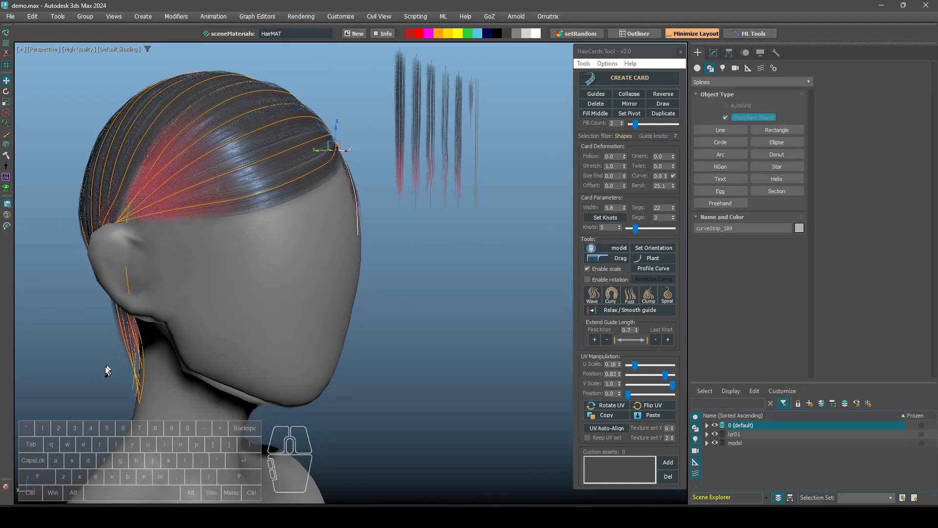
left_click_drag(105, 365, 161, 337, "ctrl")
middle_click_drag(161, 337, 510, 312, "alt")
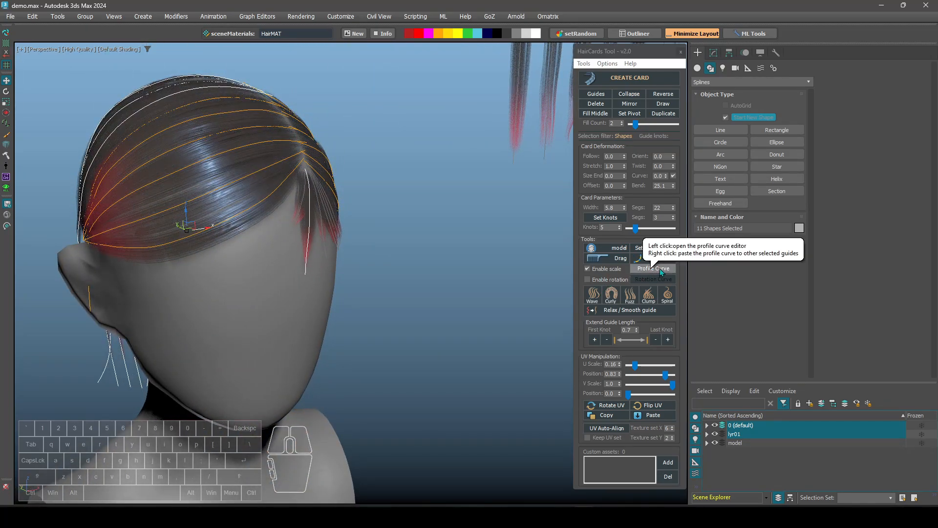
middle_click_drag(357, 286, 437, 278, "alt")
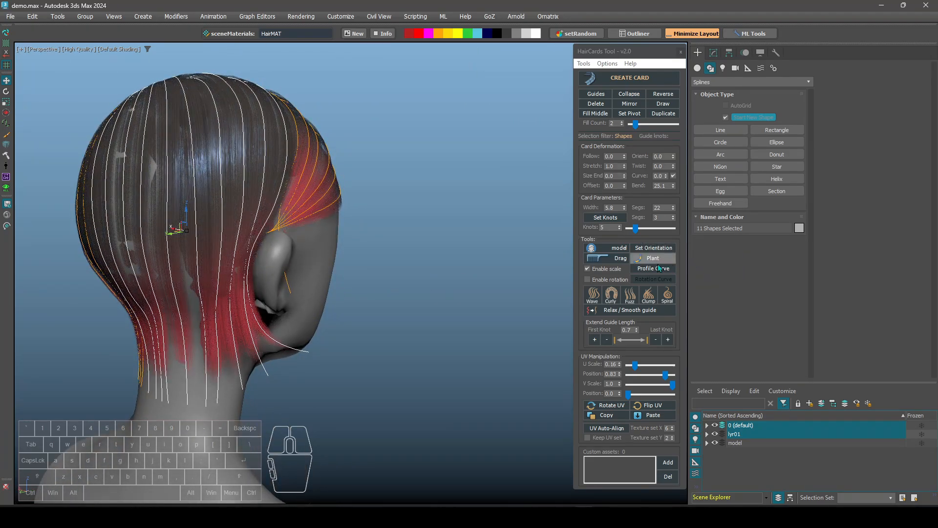
middle_click_drag(418, 315, 227, 337, "alt")
scroll(221, 358, "up", 8)
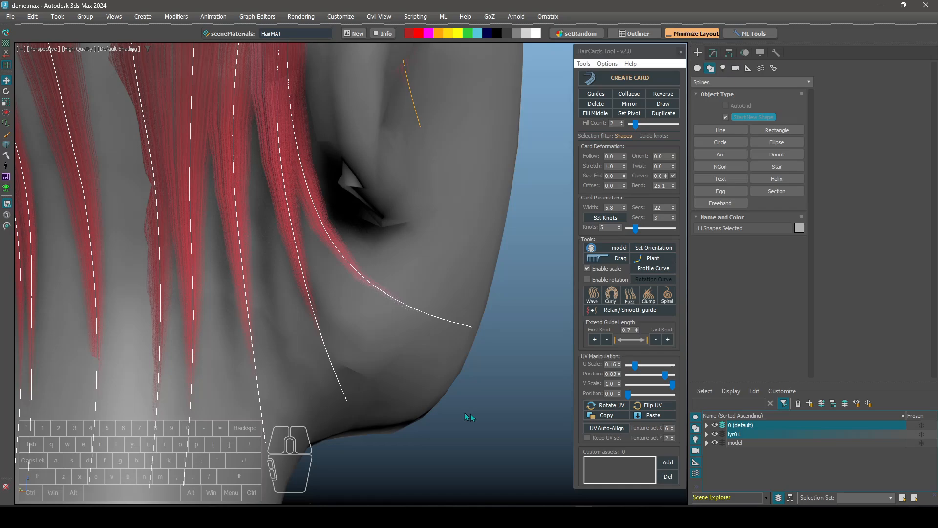
left_click(336, 266)
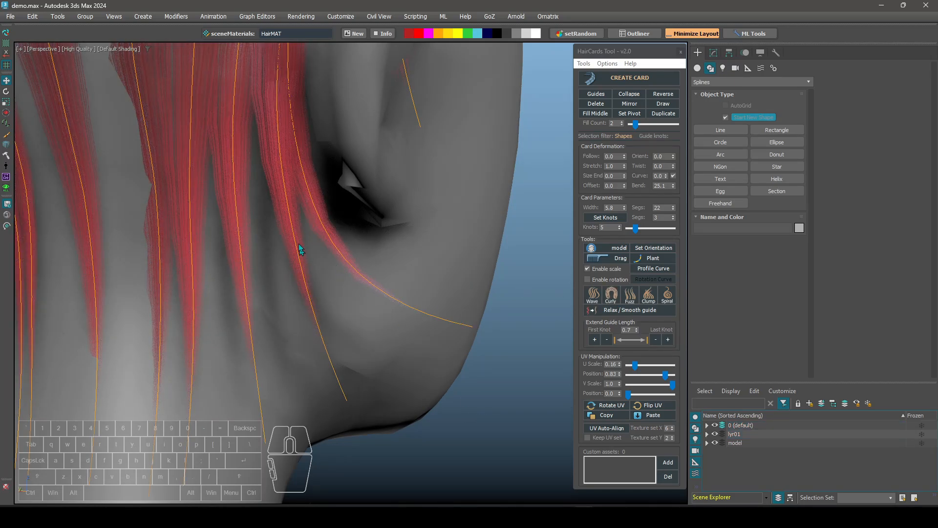
Select all the bang guides at the forehead and change their wireframe colour to red
scroll(299, 243, "down", 8)
middle_click_drag(328, 272, 361, 380, "alt")
scroll(422, 275, "up", 4)
scroll(318, 366, "up", 7)
scroll(335, 361, "down", 12)
scroll(341, 355, "up", 3)
scroll(362, 380, "down", 1)
left_click_drag(377, 378, 334, 363)
key("F3")
middle_click_drag(334, 363, 388, 369, "alt")
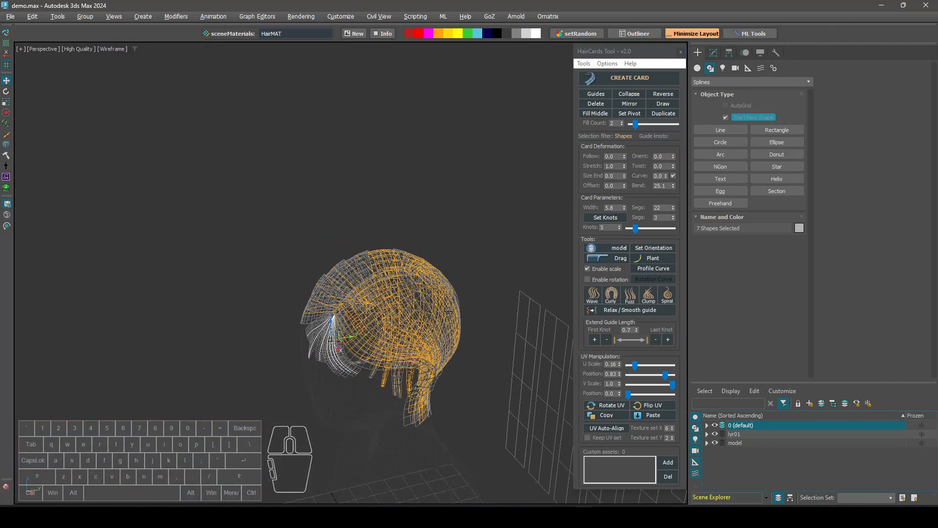
middle_click_drag(449, 312, 411, 50, "alt")
left_click(418, 34)
scroll(380, 316, "up", 8)
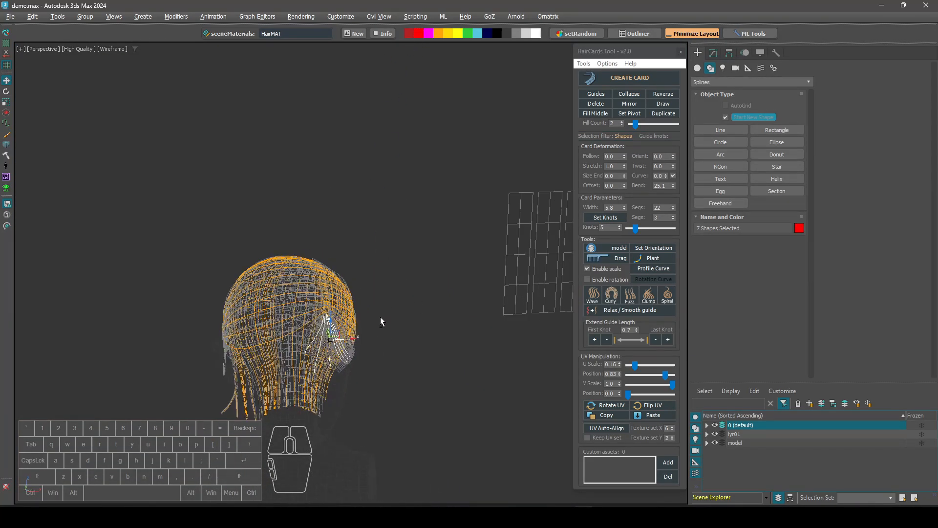
key("F3")
scroll(344, 351, "down", 2)
middle_click_drag(350, 344, 386, 338, "alt")
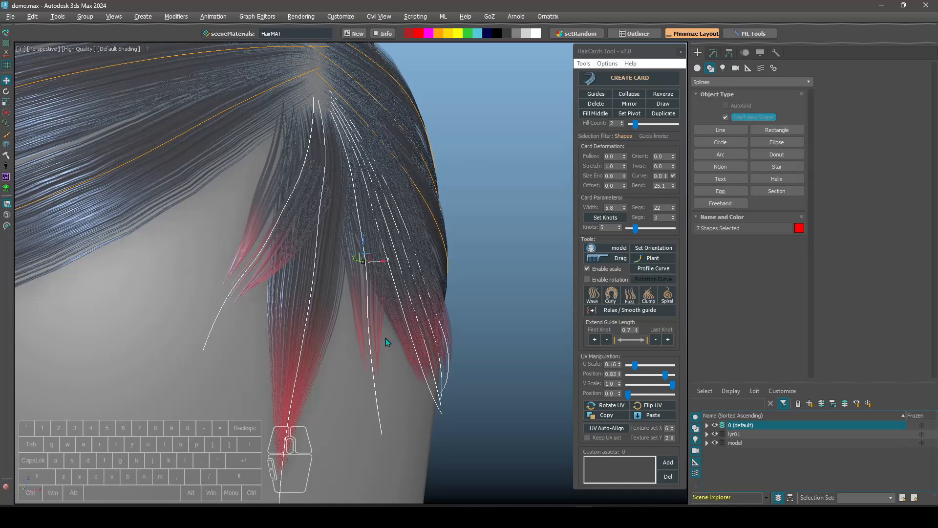
scroll(386, 338, "down", 3)
left_click(459, 383)
middle_click_drag(308, 318, 288, 322, "alt")
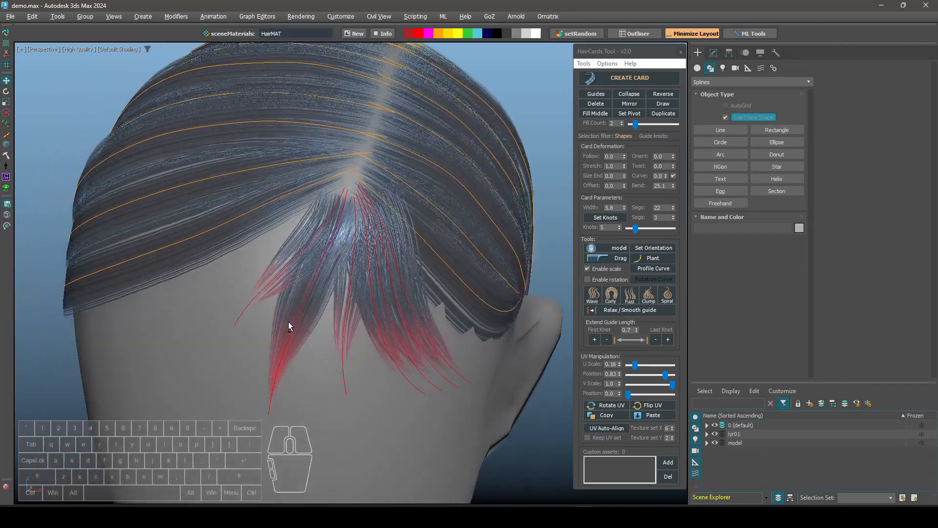
scroll(288, 322, "down", 2)
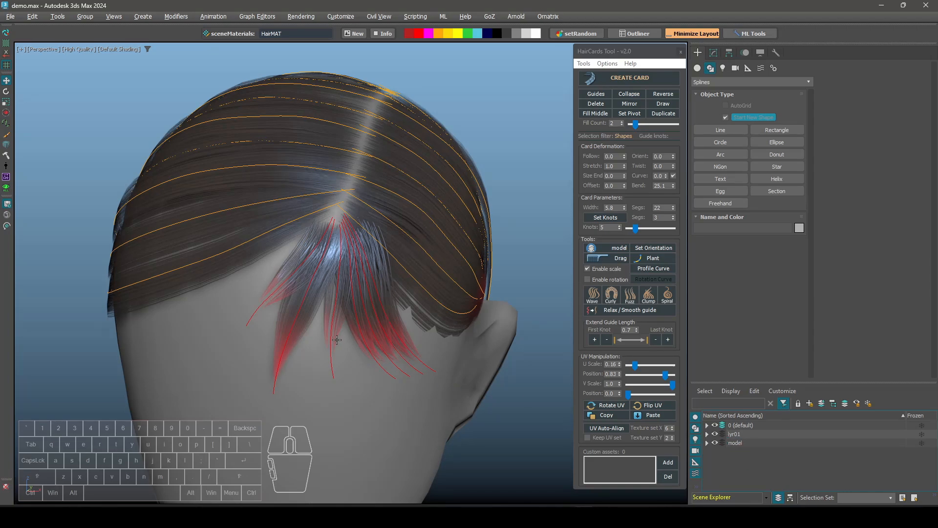
With the selection filter set to All, put the bang guides and cards on a new layer named lyr02 and hide the model layer
middle_click_drag(291, 382, 522, 347, "alt")
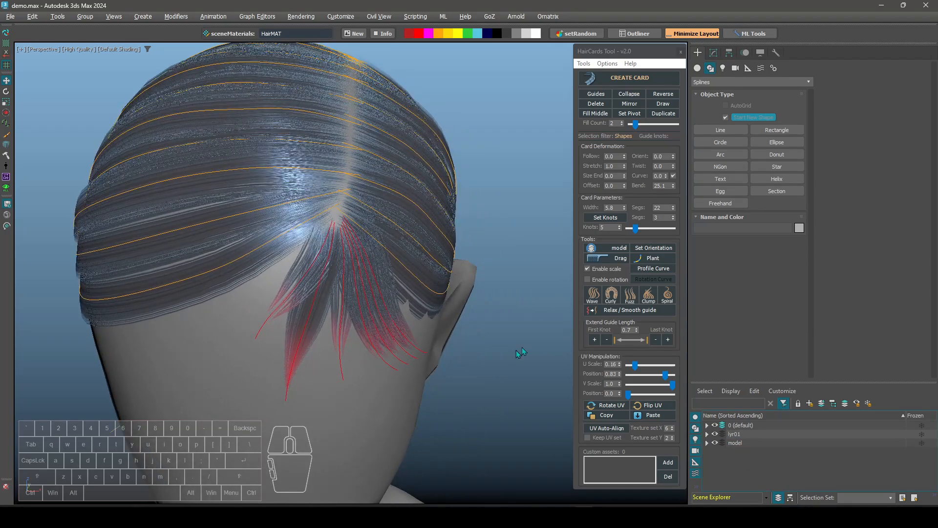
left_click(625, 248)
key("F3")
middle_click_drag(274, 380, 330, 351, "alt")
left_click(330, 359)
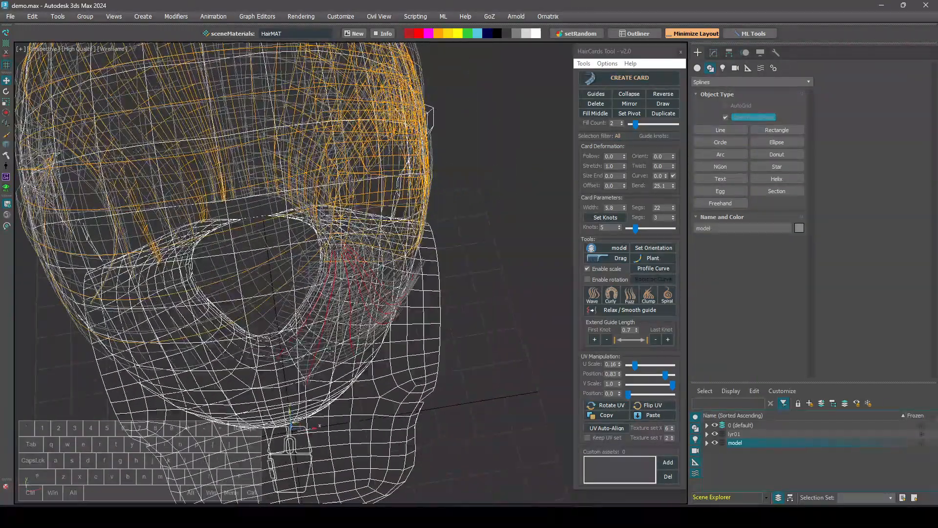
left_click(467, 356)
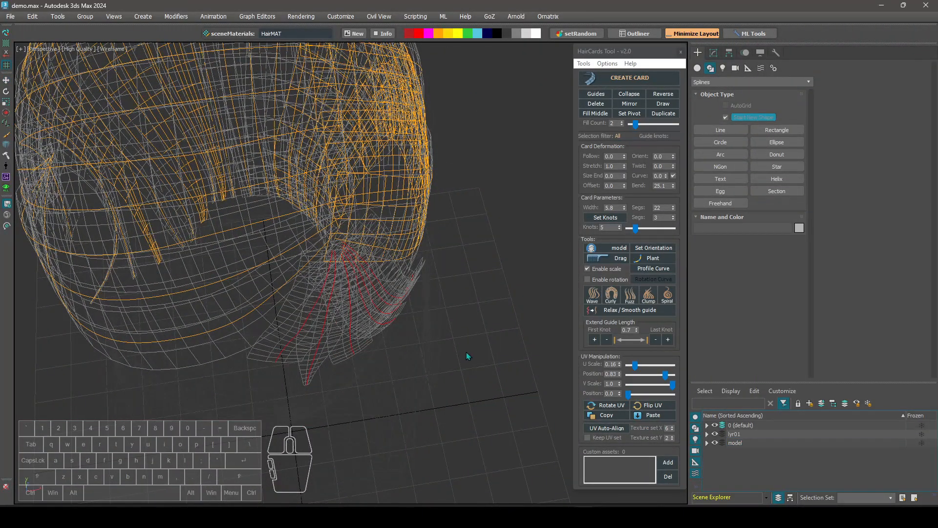
left_click_drag(465, 384, 320, 316)
left_click(715, 443)
middle_click_drag(397, 324, 601, 375, "alt")
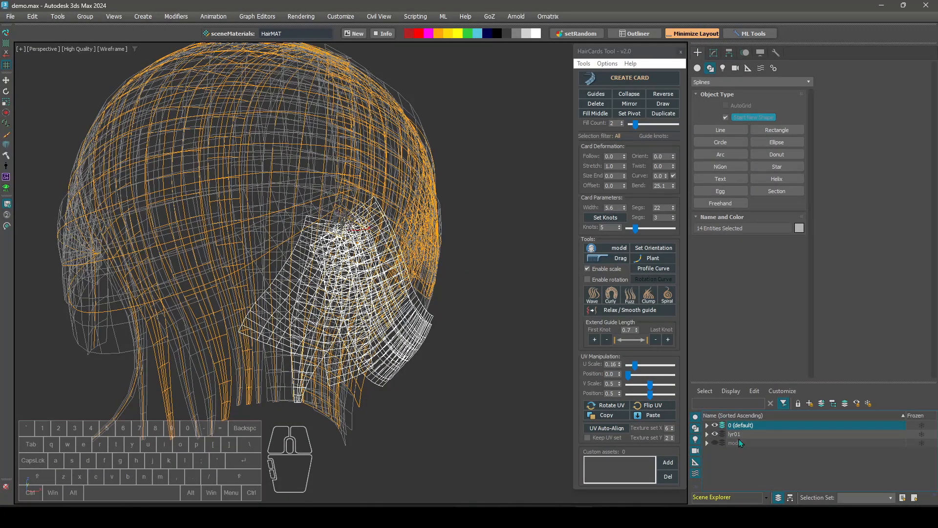
left_click(761, 434)
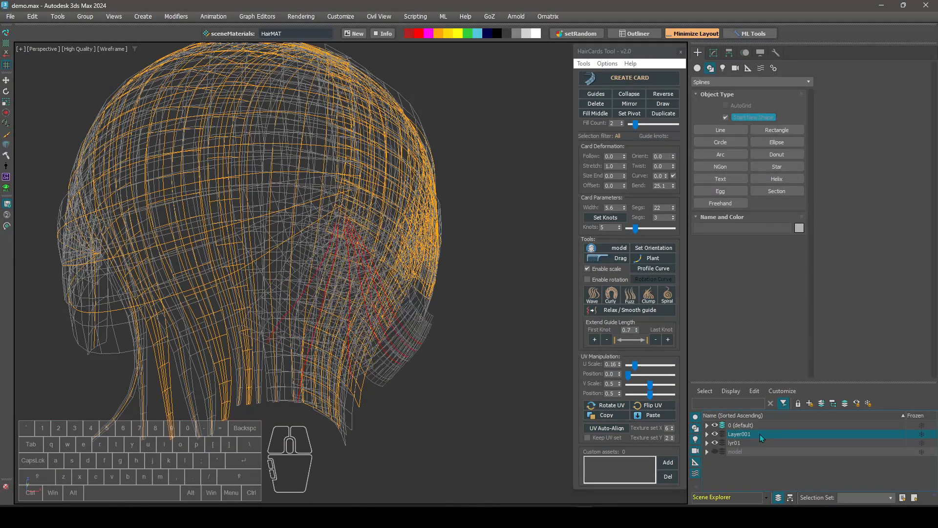
left_click(783, 435)
key("F3")
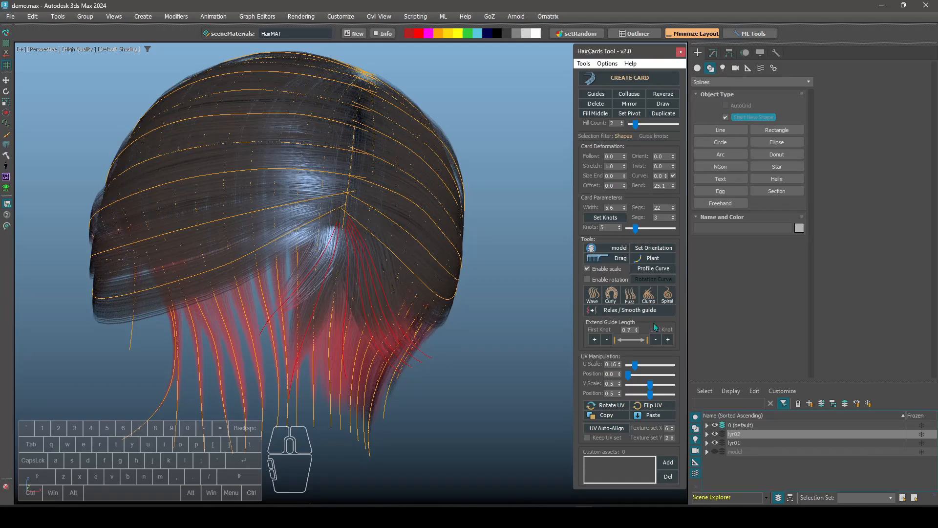
Select the group of seven red bang guides at the forehead
middle_click_drag(345, 333, 313, 271, "alt")
scroll(341, 302, "up", 1)
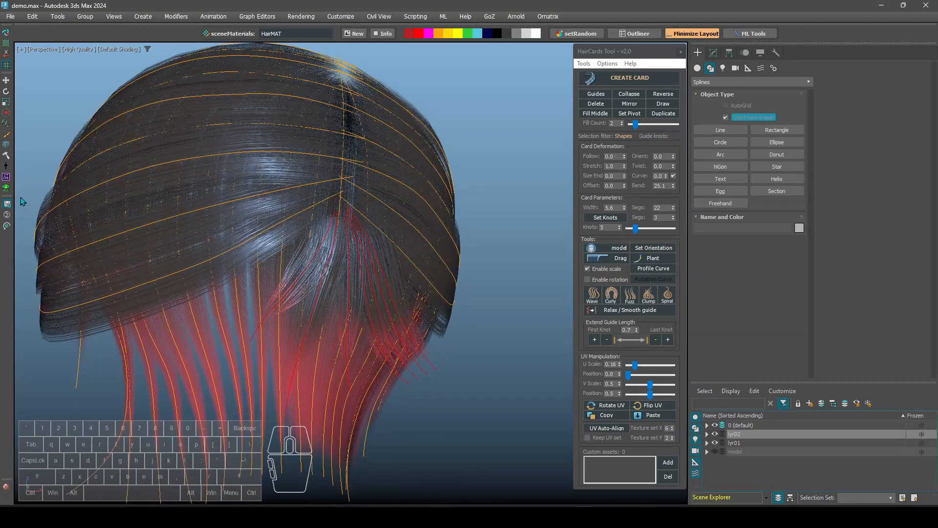
middle_click_drag(12, 193, 536, 369, "alt")
right_click(407, 342)
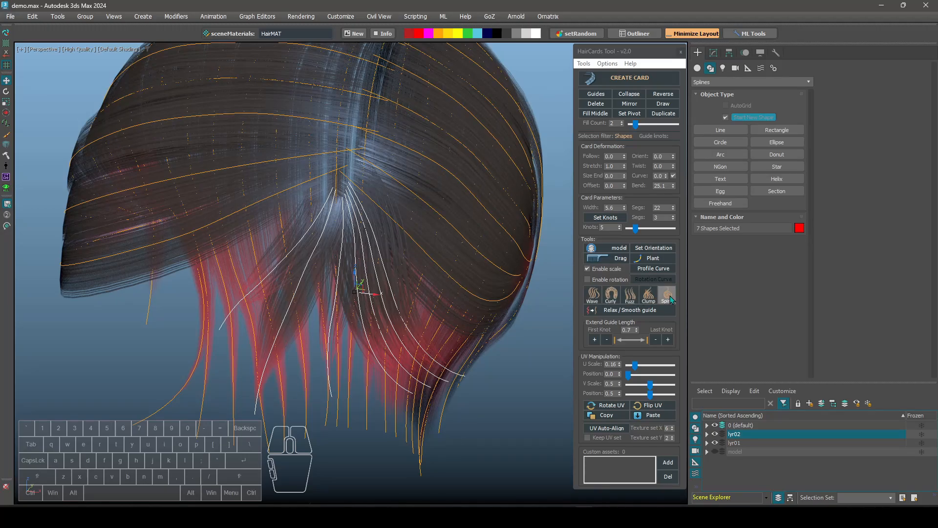
middle_click_drag(362, 312, 412, 400, "alt")
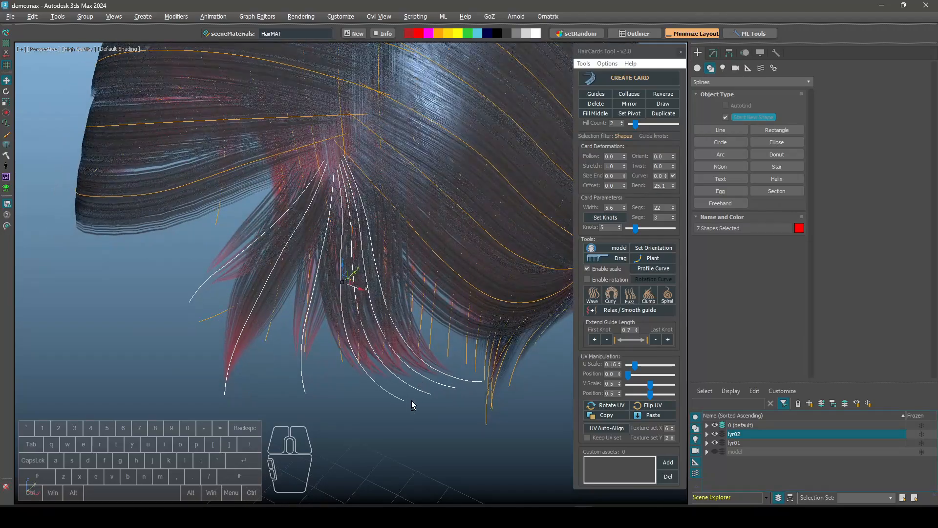
Select three neighbouring red bang guides in the bangs and pull their ends together with Clump
left_click_drag(437, 391, 436, 389)
middle_click_drag(445, 392, 463, 403, "alt")
left_click(383, 416)
left_click(367, 404)
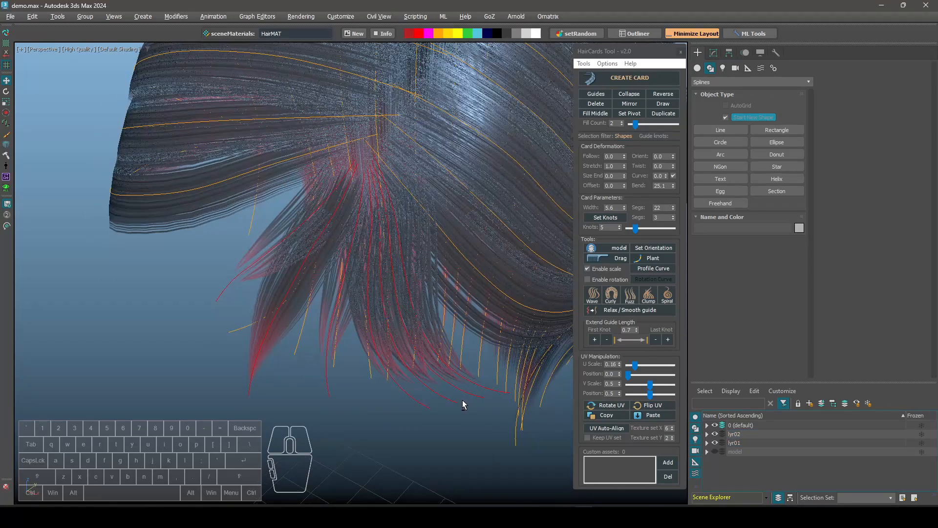
left_click_drag(398, 390, 457, 408)
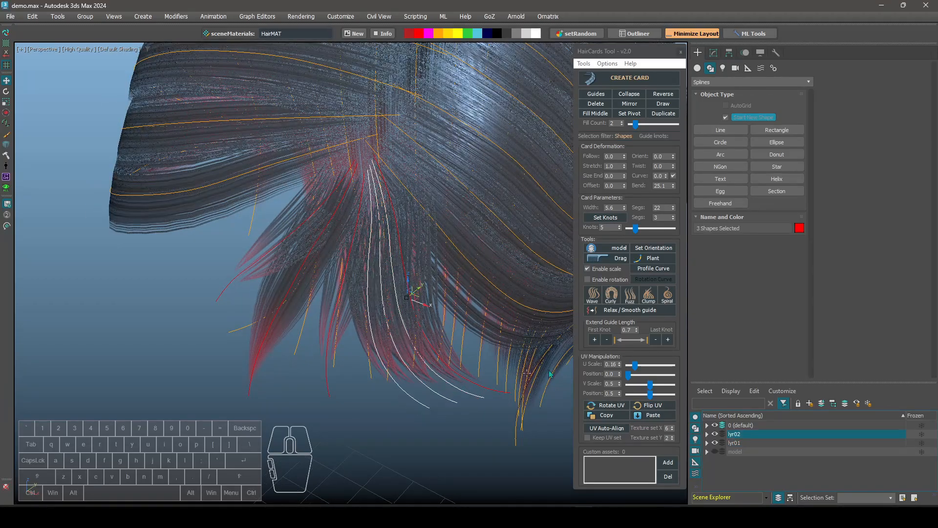
left_click(650, 295)
left_click(651, 299)
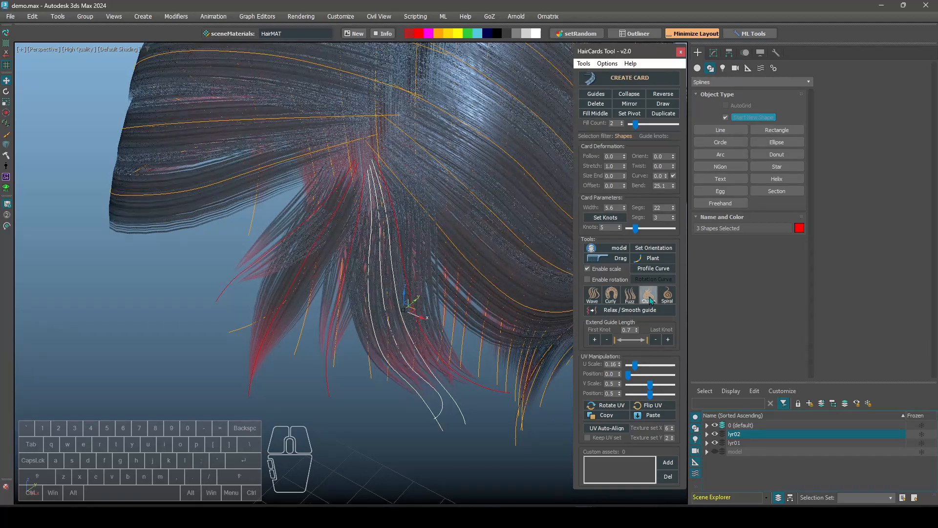
left_click(650, 295)
Fill the gap between the two outer bang guides using a fill count of 4, and set the new guides' orientation
middle_click_drag(393, 374, 283, 325, "alt")
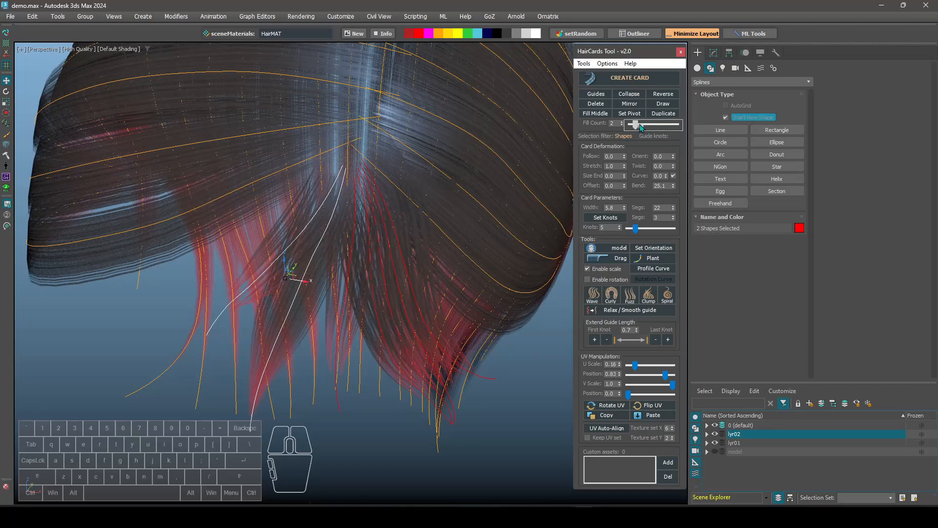
left_click(602, 117)
middle_click_drag(265, 348, 236, 392, "alt")
left_click_drag(235, 390, 267, 367, "ctrl")
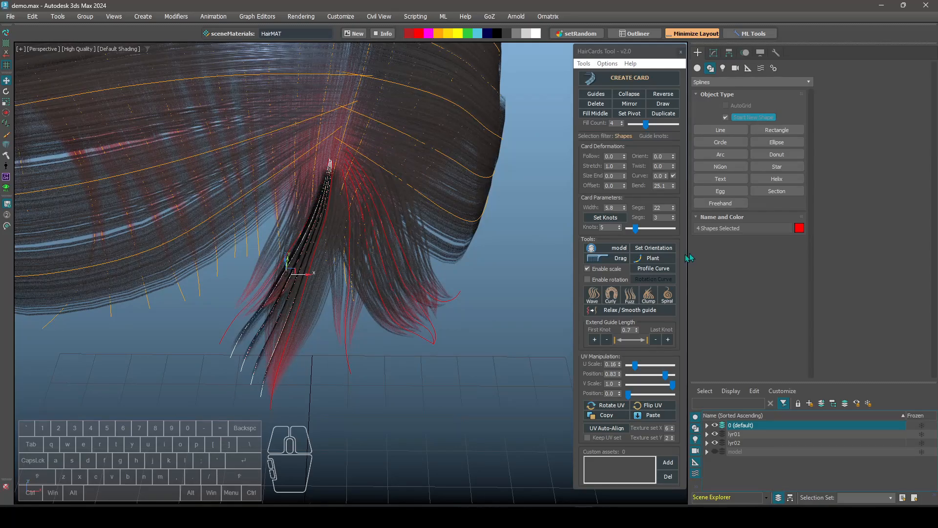
left_click(660, 252)
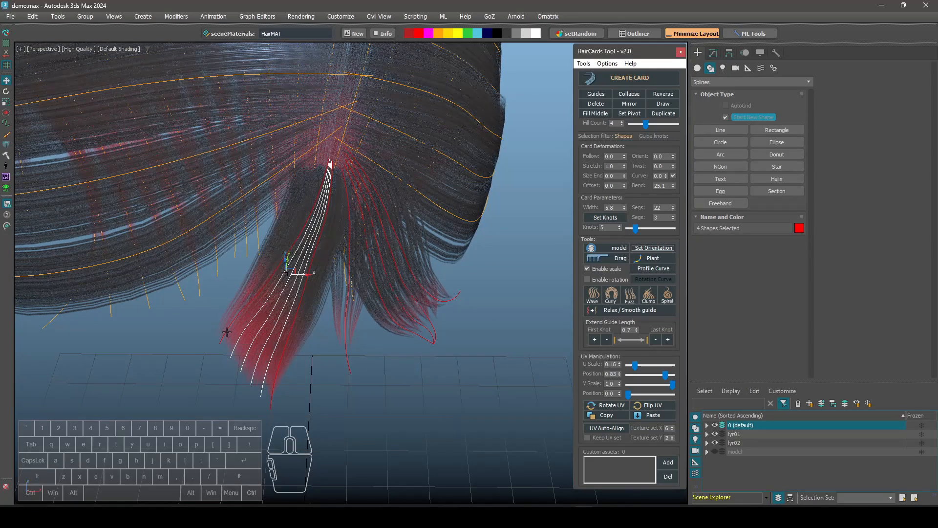
Apply Clump repeatedly to the four filled-in bang guides to draw their tips into one point
middle_click_drag(293, 274, 316, 279, "alt")
left_click(652, 303)
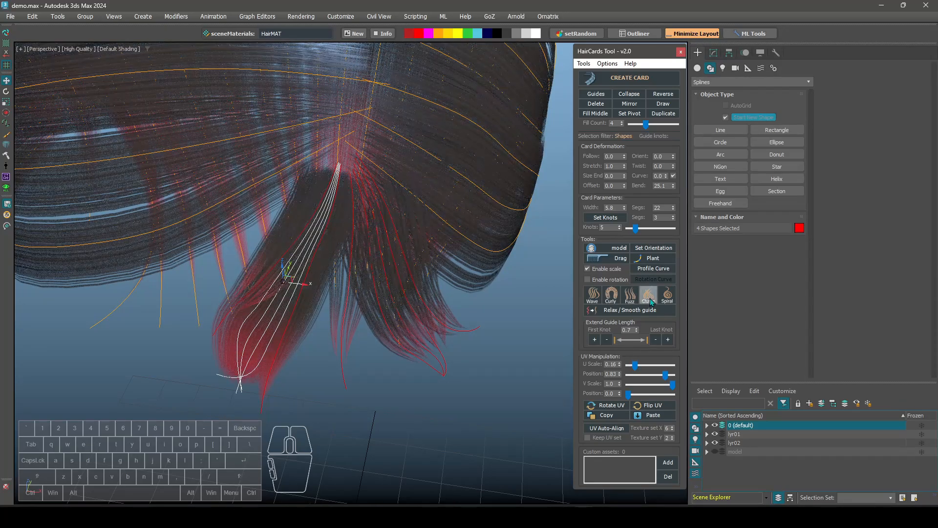
left_click(650, 301)
left_click(650, 299)
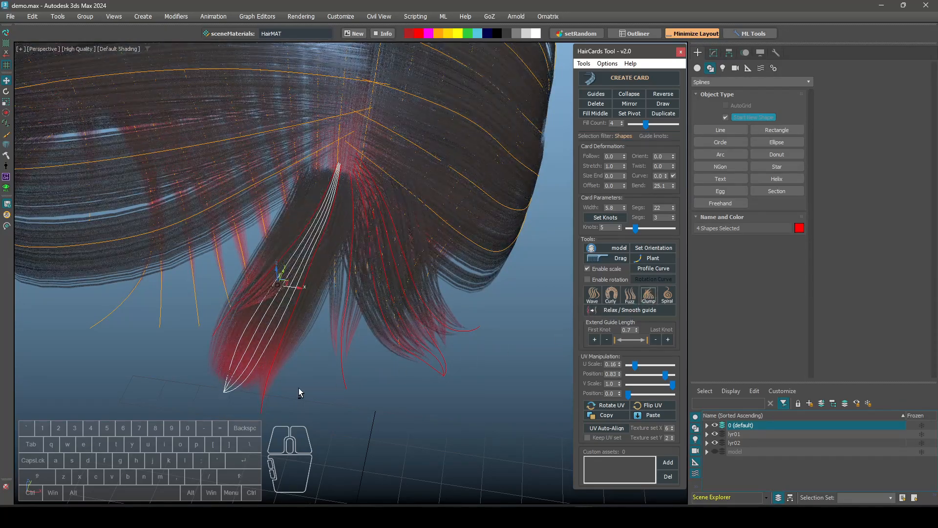
middle_click_drag(297, 390, 328, 331, "alt")
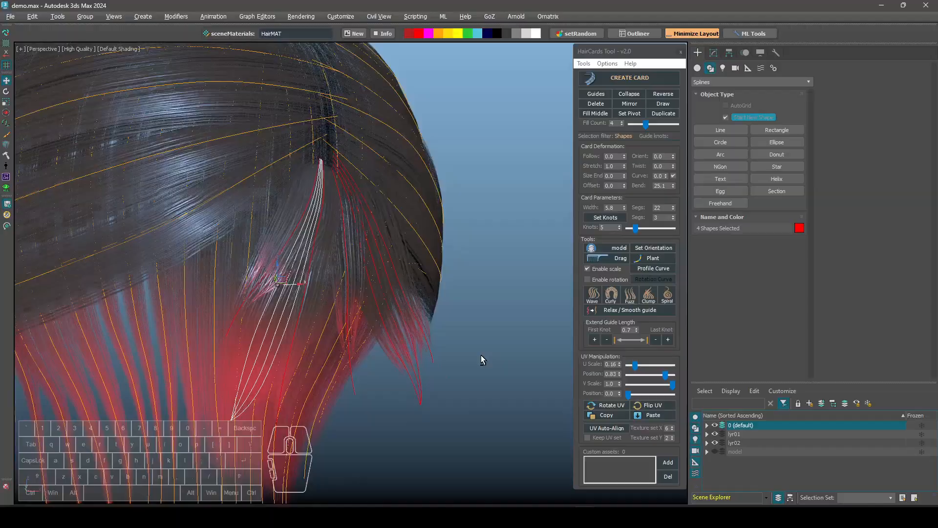
mouse_move(481, 355)
middle_mouse_down("alt")
mouse_move(462, 328)
mouse_move(491, 342)
mouse_move(455, 318)
mouse_move(391, 333)
mouse_move(408, 347)
mouse_move(341, 336)
mouse_move(328, 297)
mouse_move(353, 369)
mouse_move(344, 381)
mouse_move(344, 350)
mouse_move(367, 338)
mouse_move(389, 349)
mouse_move(371, 329)
mouse_move(324, 329)
mouse_move(373, 335)
middle_mouse_up("alt")
left_click(519, 362)
left_click(321, 317)
scroll(345, 377, "down", 3)
scroll(325, 329, "down", 5)
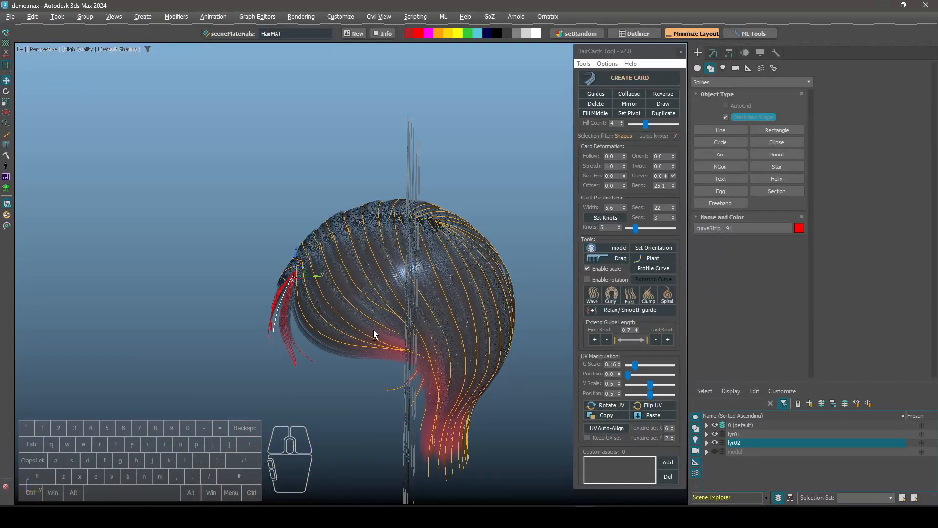
scroll(342, 339, "up", 8)
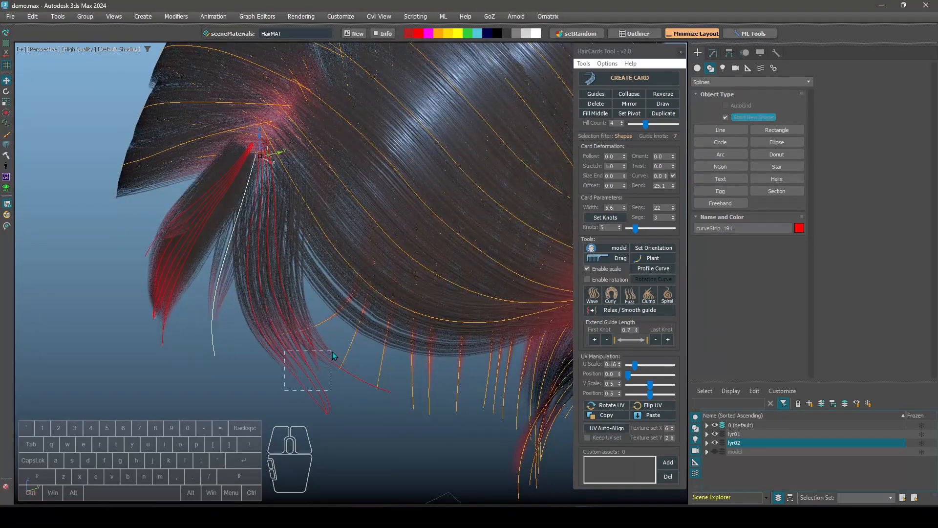
Select the four bang guides on the other side of the parting, apply Fuzz to them and clump their tips
left_click_drag(334, 356, 333, 355)
middle_click_drag(334, 355, 545, 326, "alt")
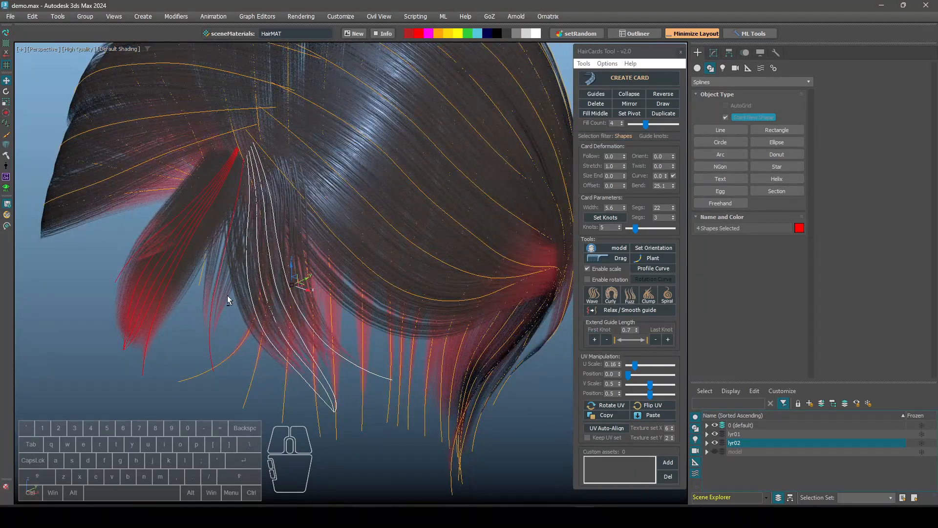
middle_click_drag(229, 300, 313, 393, "alt")
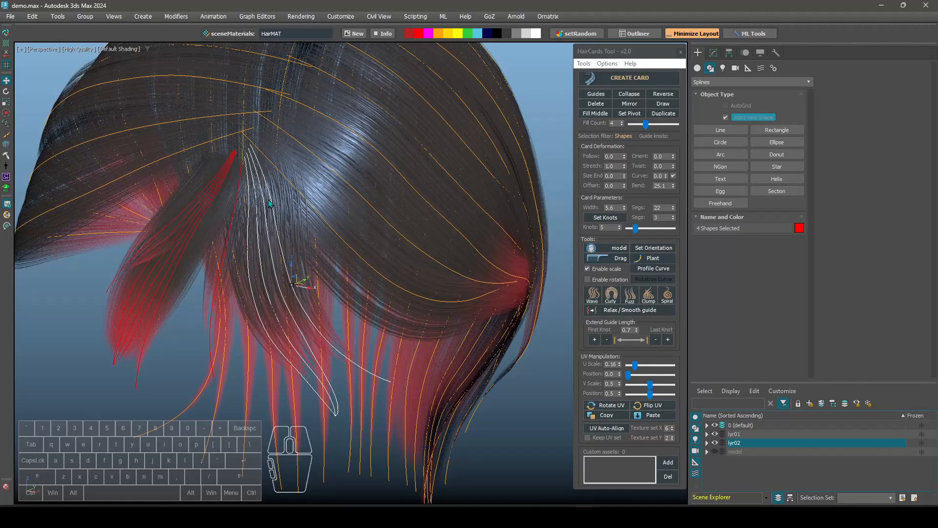
left_click(631, 295)
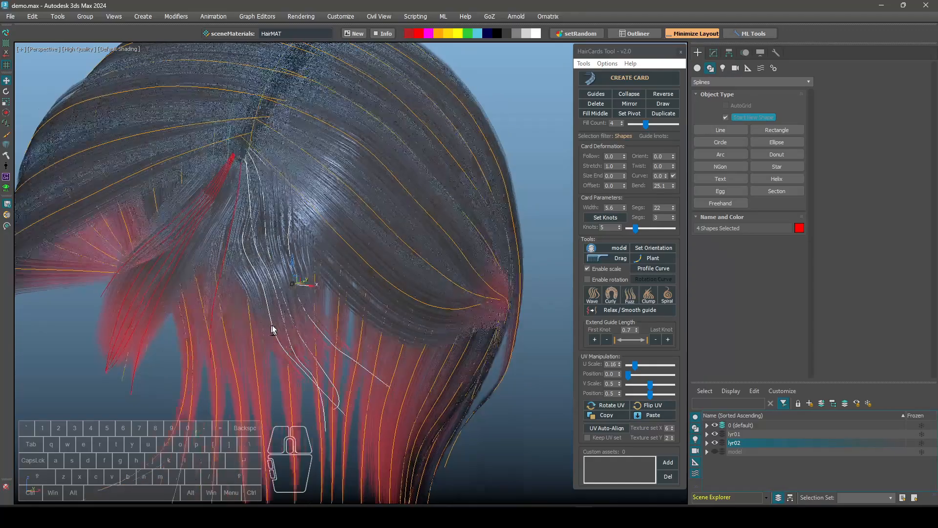
middle_click_drag(272, 325, 383, 406, "alt")
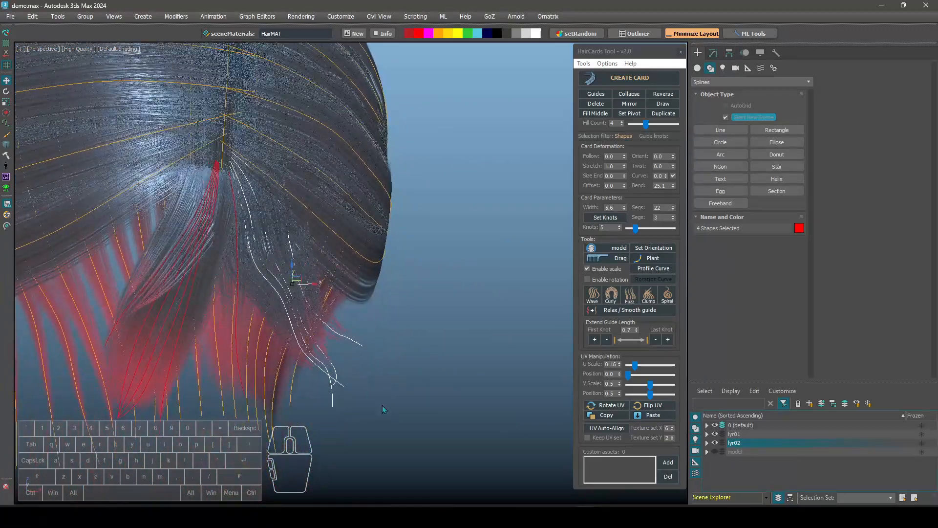
left_click(649, 299)
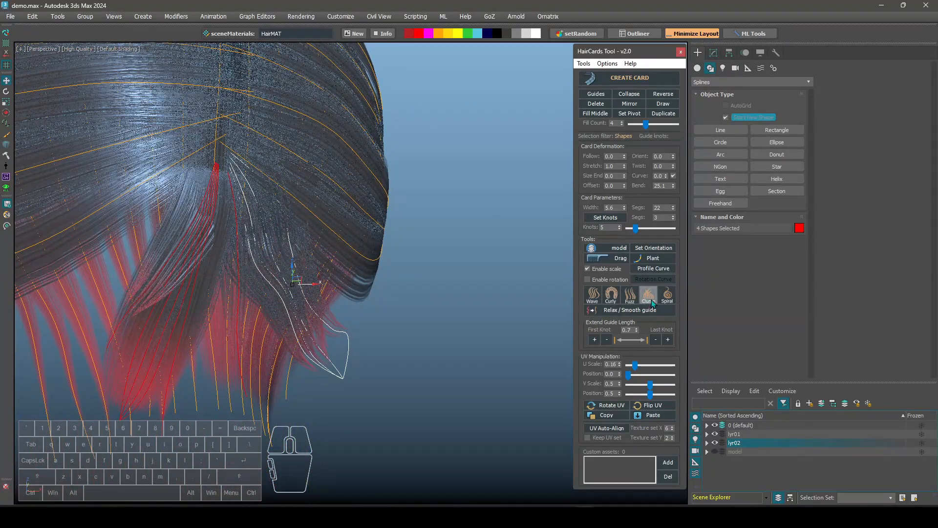
middle_click_drag(234, 251, 290, 278, "alt")
Open the guide tools settings beside the hair and set the fuzz amount to 0.122
left_click(584, 63)
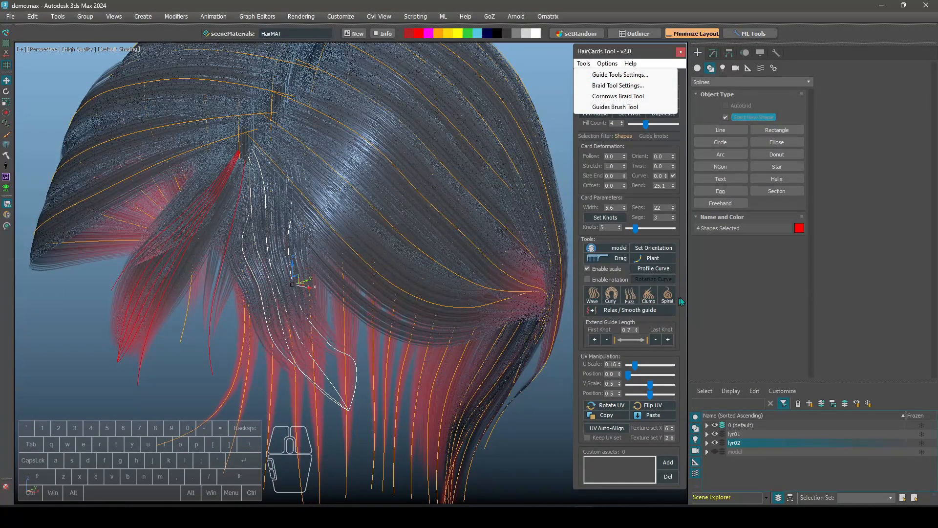
left_click(622, 76)
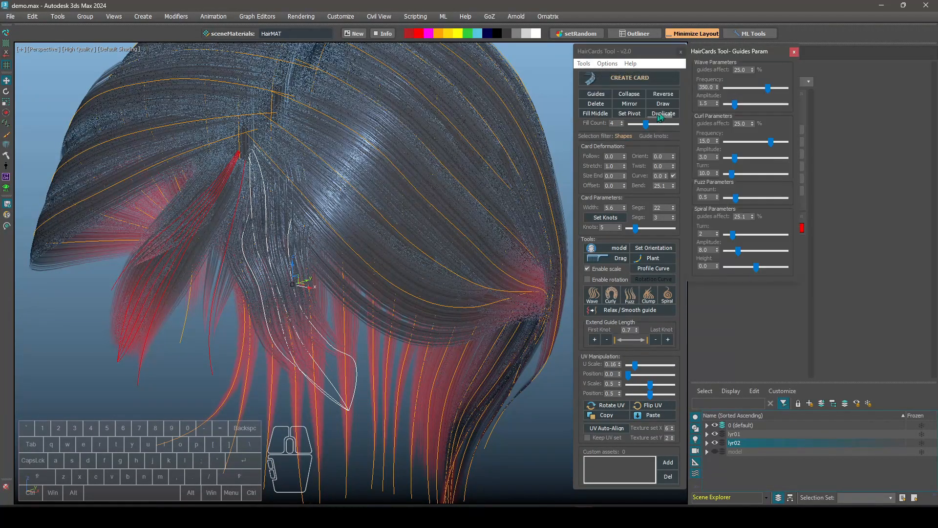
left_click_drag(454, 72, 503, 58)
middle_click_drag(362, 210, 310, 335, "alt")
scroll(313, 332, "up", 3)
middle_click_drag(235, 274, 324, 291, "alt")
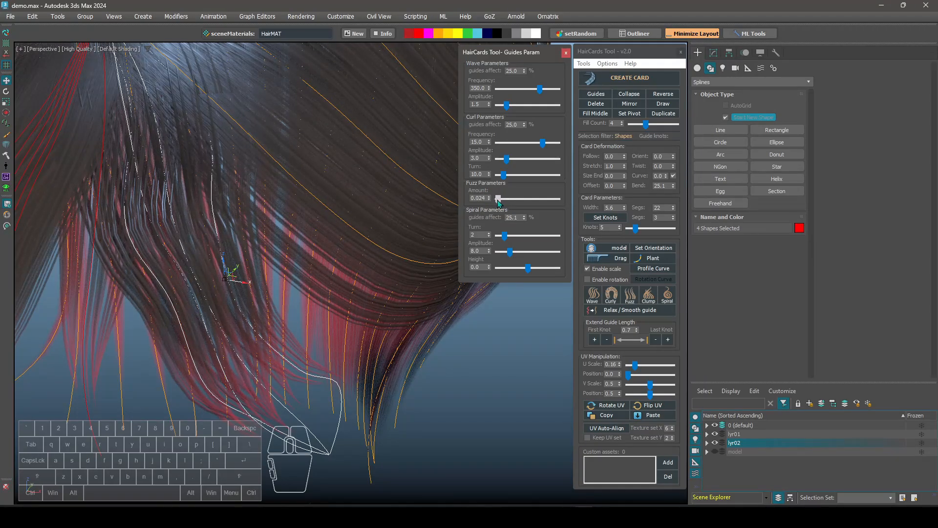
left_click_drag(498, 199, 500, 199)
middle_click_drag(253, 408, 411, 356)
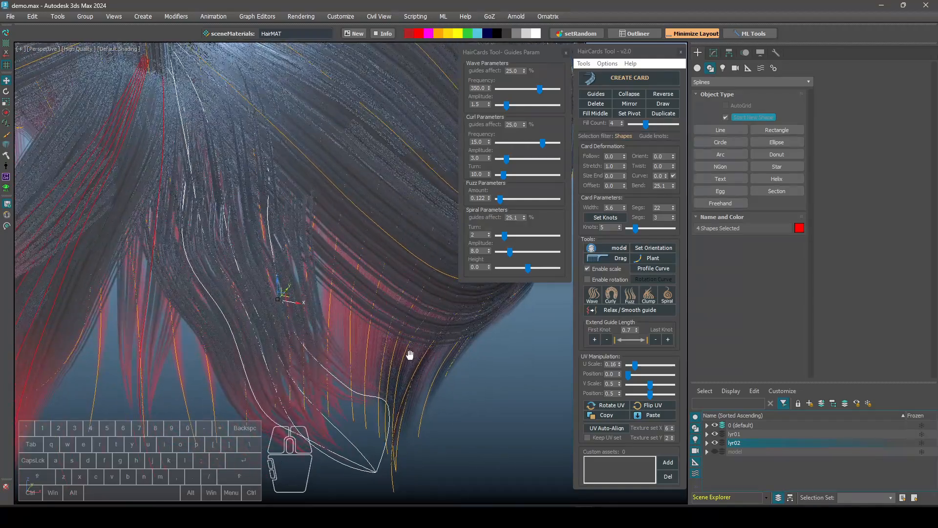
Apply Fuzz with the reduced amount to the four selected bang guides and clump their tips again
left_click(633, 297)
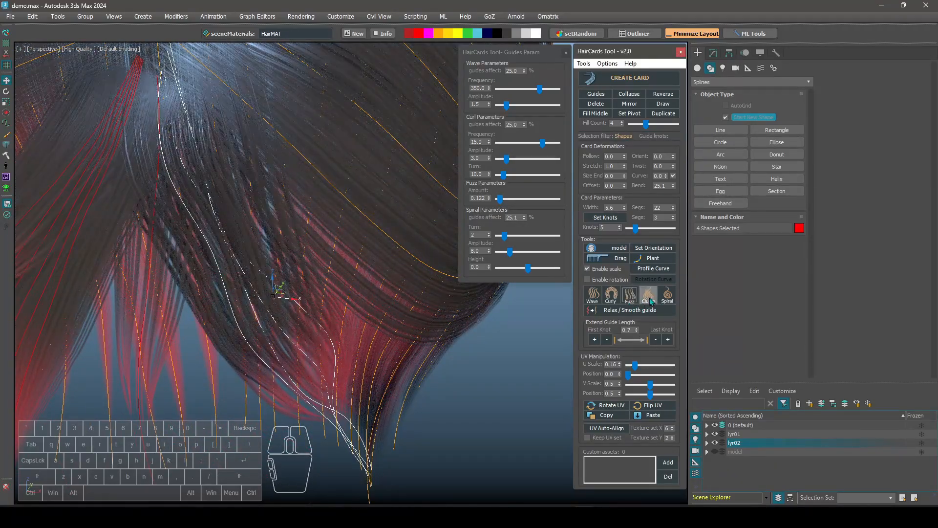
left_click(650, 300)
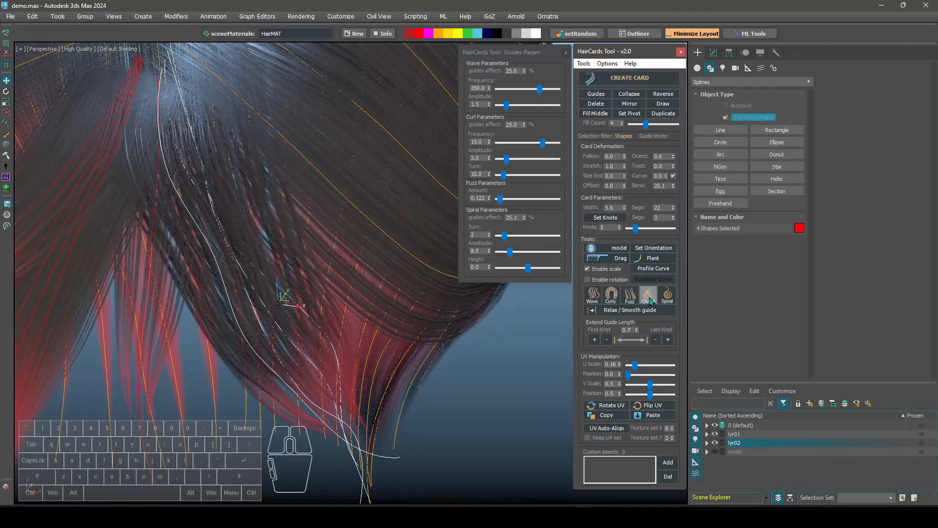
left_click(652, 301)
Examine the fuzzed and clumped bangs up close and the whole hairstyle from several angles
middle_click_drag(302, 362, 248, 357, "alt")
scroll(247, 357, "down", 8)
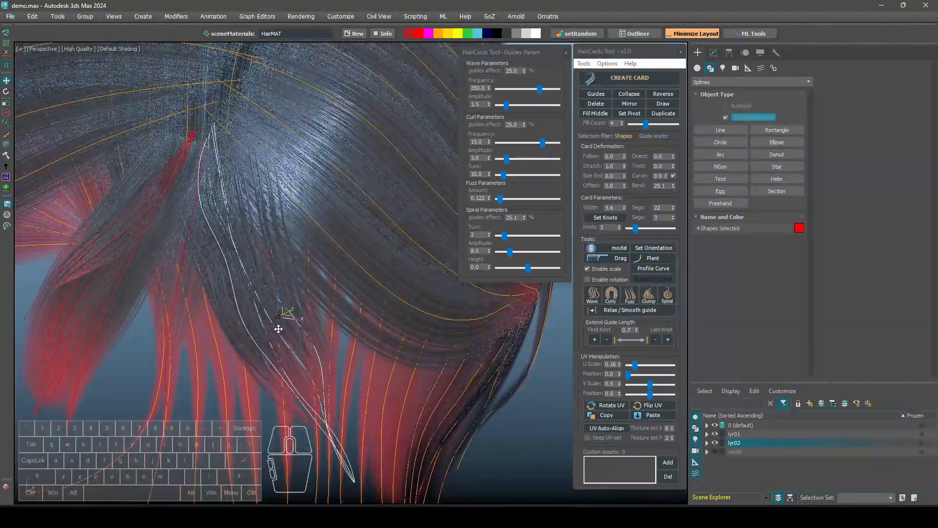
middle_click_drag(316, 313, 371, 342, "alt")
scroll(322, 324, "up", 5)
middle_click_drag(477, 407, 406, 379)
scroll(394, 370, "down", 4)
scroll(353, 395, "down", 3)
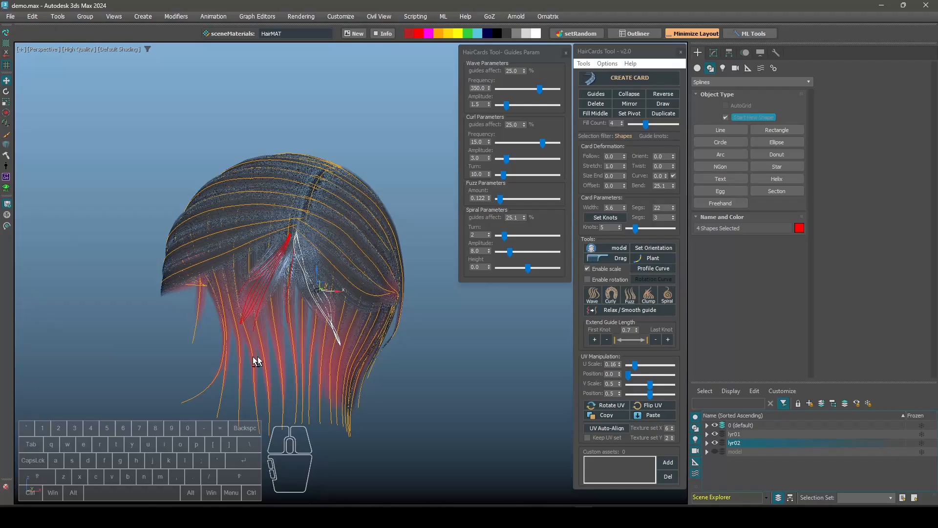
middle_click_drag(256, 362, 220, 298, "alt")
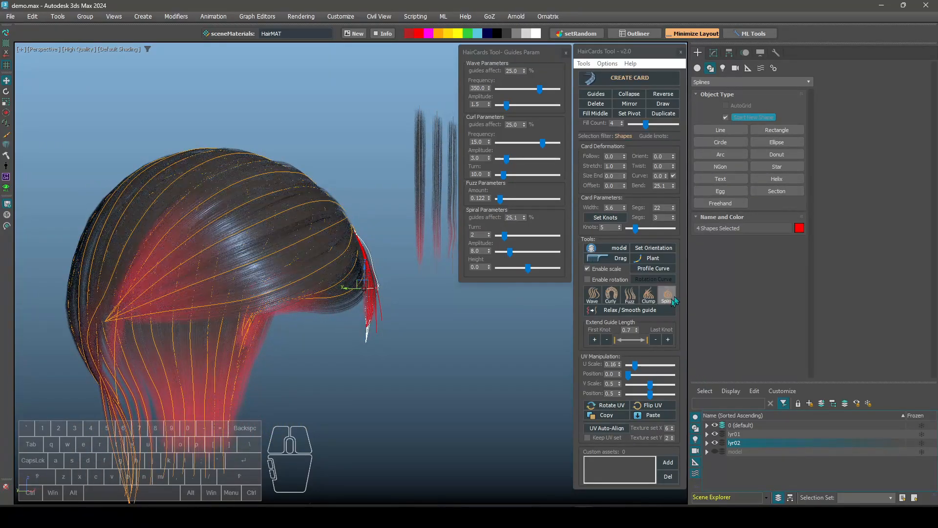
middle_click_drag(83, 359, 298, 365, "alt")
Select a long yellow guide at the back of the head and set its knot count to 100
left_click(158, 373)
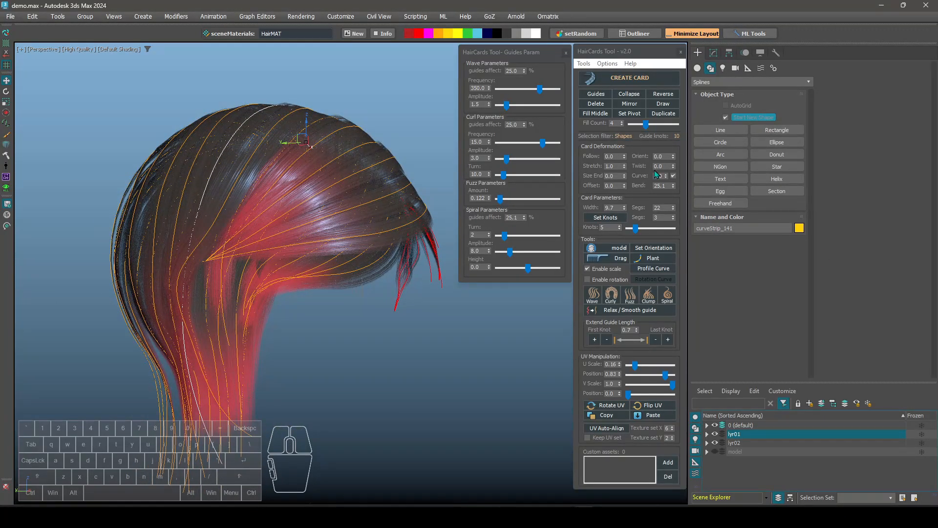
middle_click_drag(337, 286, 299, 423, "alt")
scroll(172, 358, "up", 2)
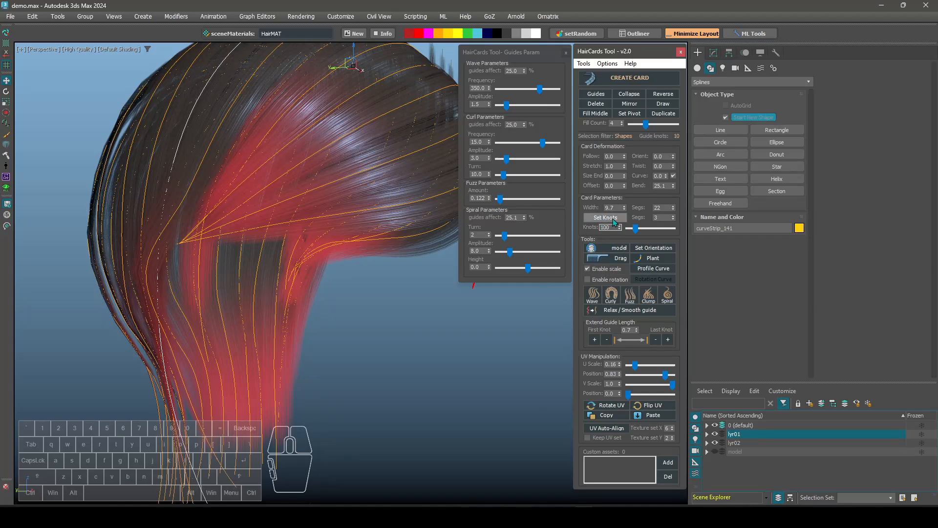
middle_click_drag(293, 342, 421, 342, "alt")
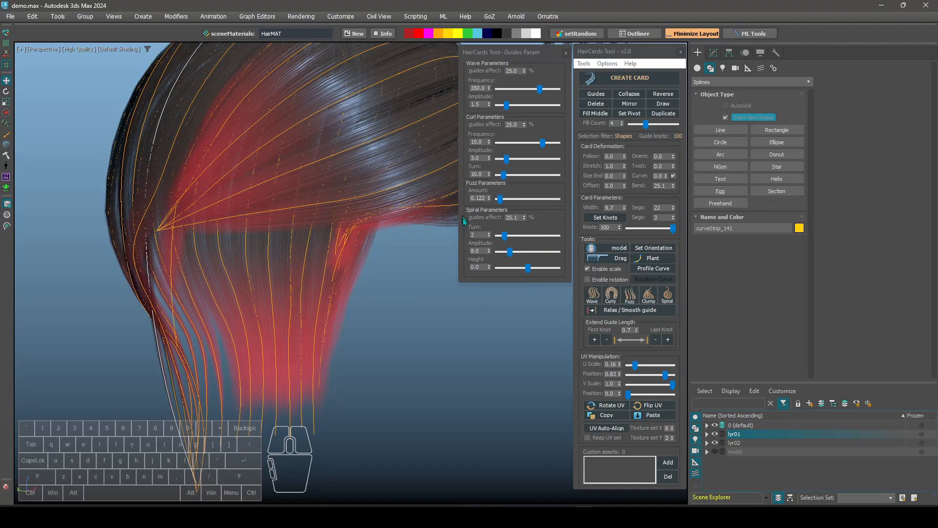
Try the Spiral tool on the selected back guide twice, undoing it each time
left_click(670, 300)
middle_click_drag(273, 337, 274, 310, "alt")
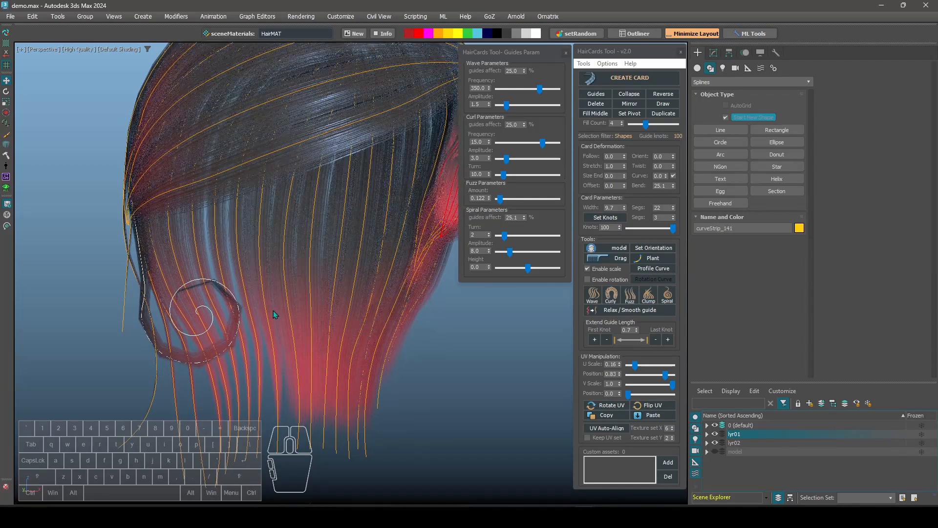
key("ctrl+z")
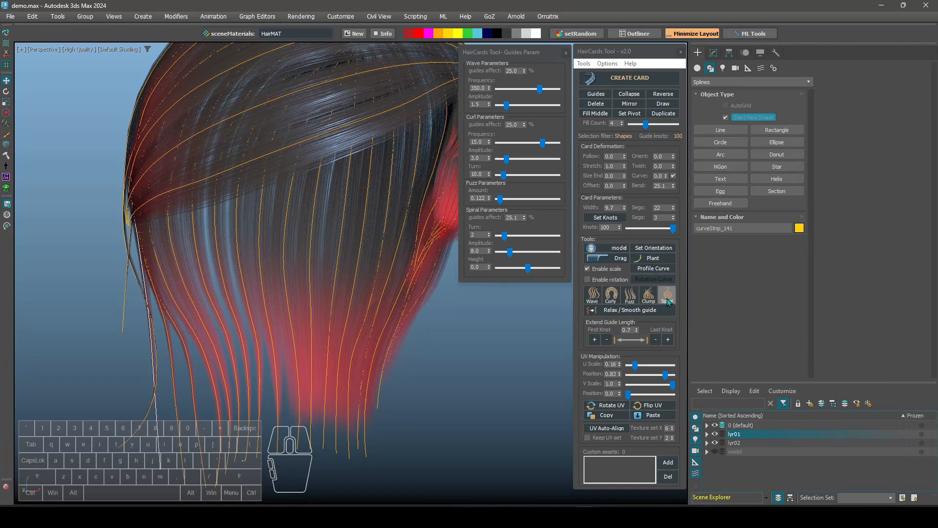
middle_click_drag(452, 318, 435, 328, "alt")
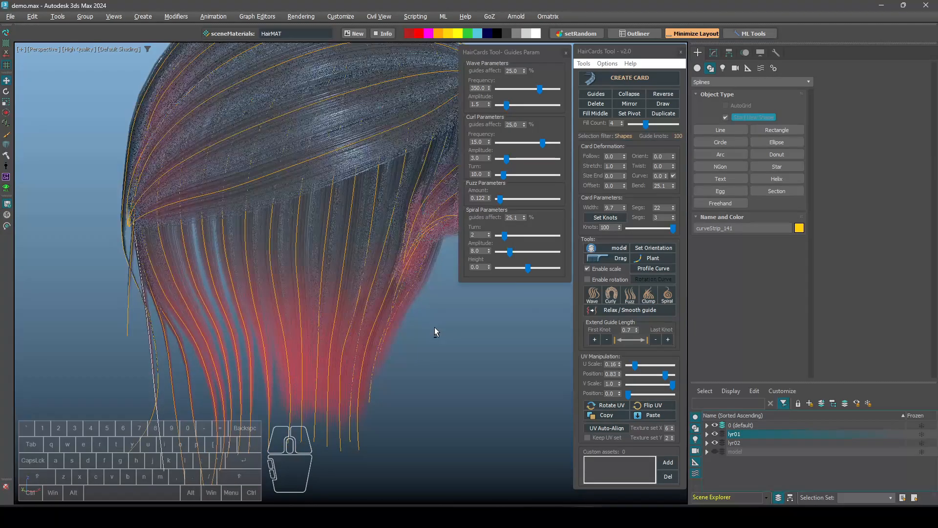
left_click(668, 299)
middle_click_drag(236, 317, 308, 326, "alt")
key("ctrl+z")
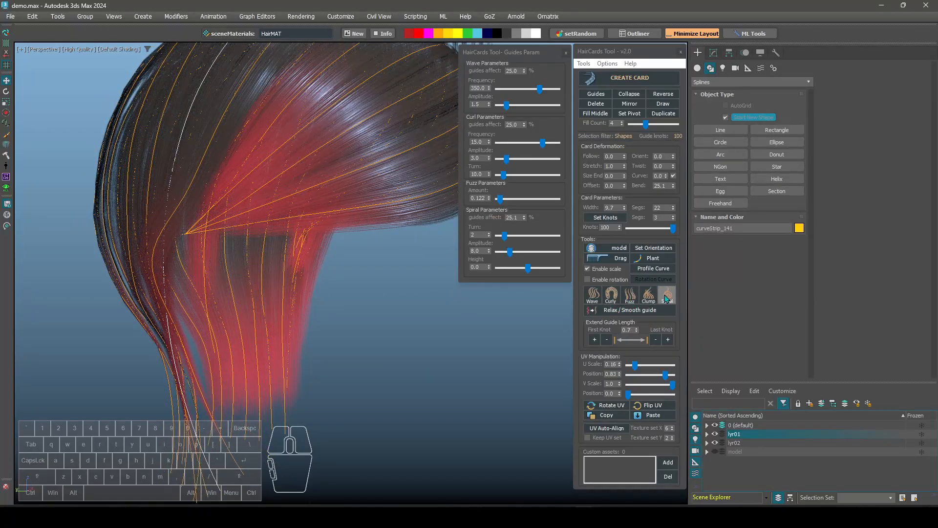
Apply Spiral to the selected back guide from a rotated view and set its card's lengthwise segments to 53
left_click(666, 297)
middle_click_drag(205, 343, 228, 366, "alt")
key("ctrl+z")
left_click(667, 299)
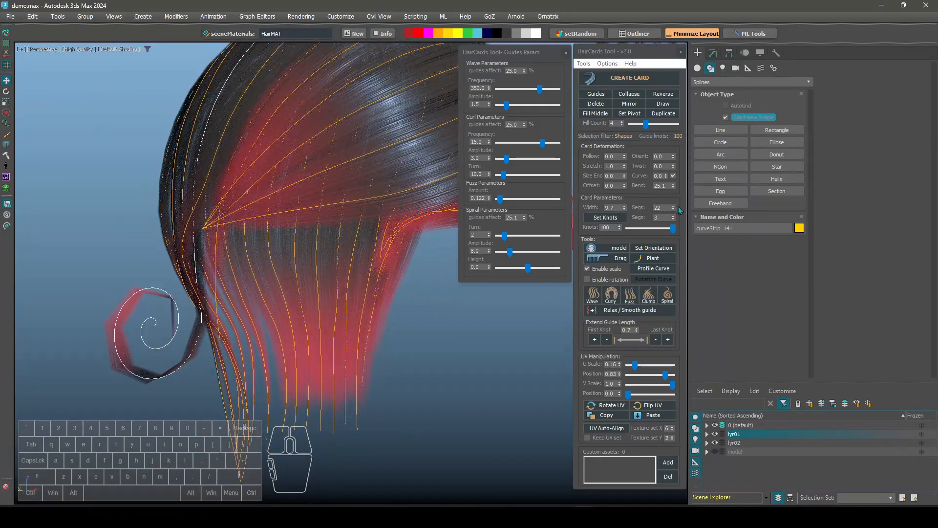
left_click_drag(674, 208, 673, 190)
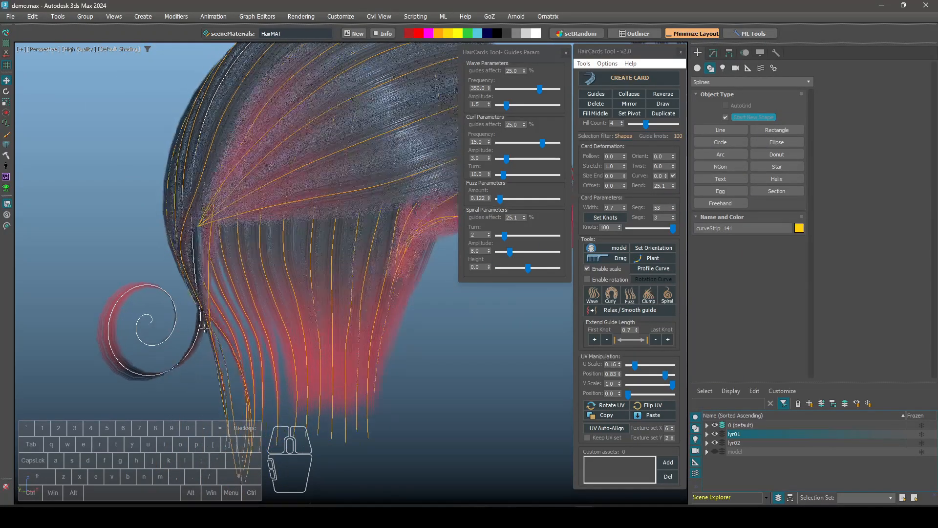
Try the Spiral tool on the selected back guide from several viewing angles, undoing each result
left_click(659, 311)
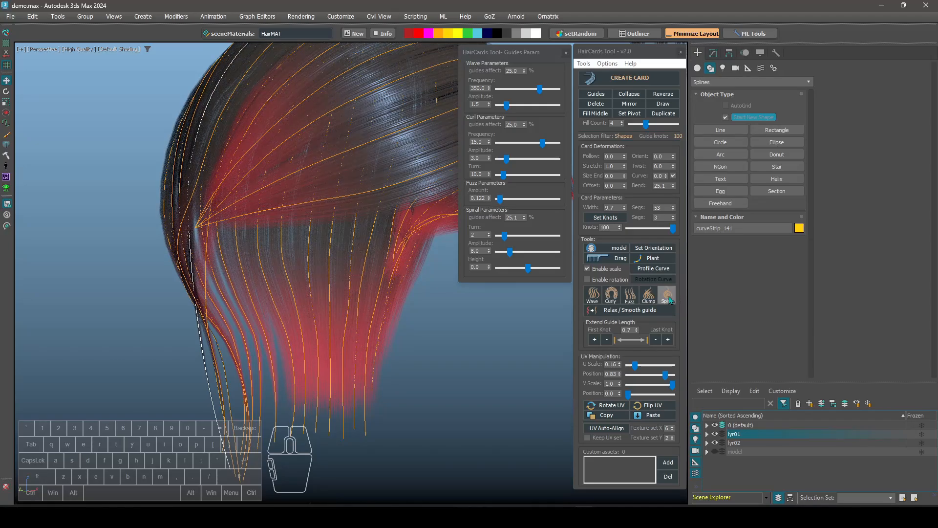
left_click(667, 295)
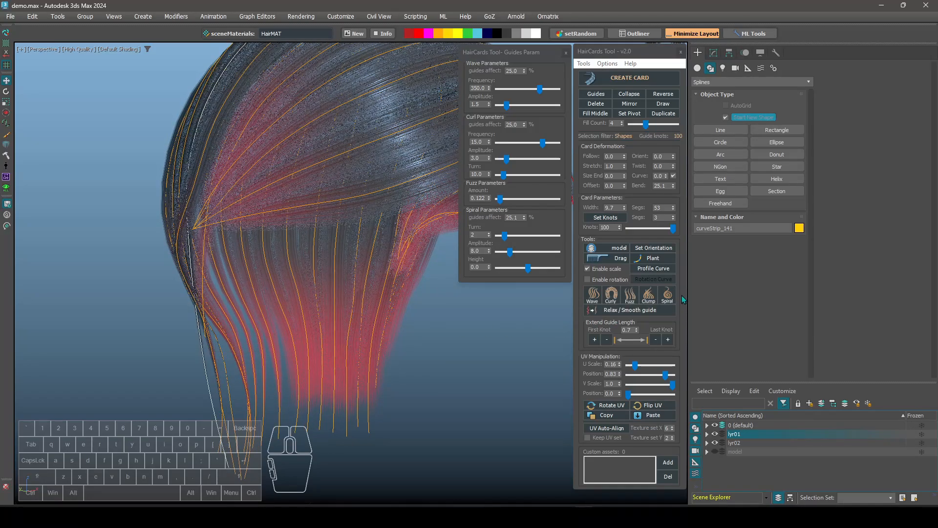
left_click(668, 299)
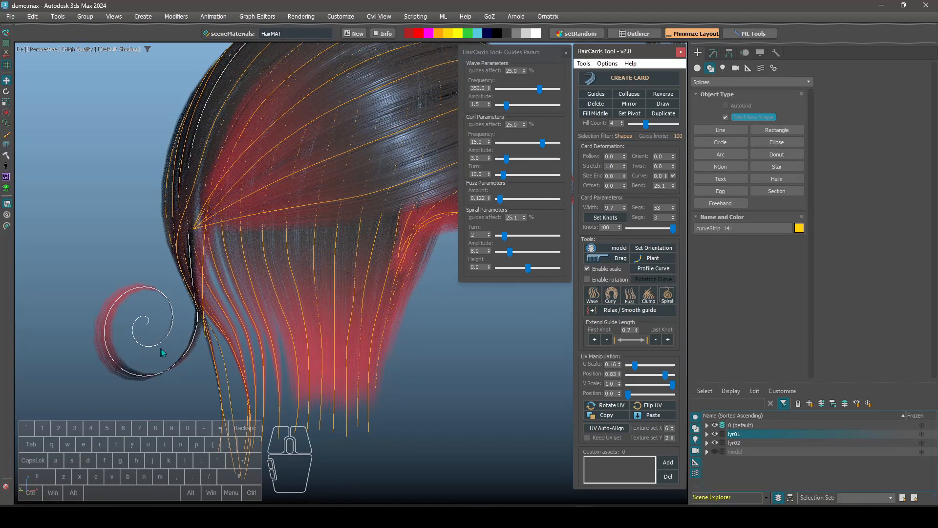
middle_click_drag(161, 348, 165, 342, "alt")
key("ctrl+z")
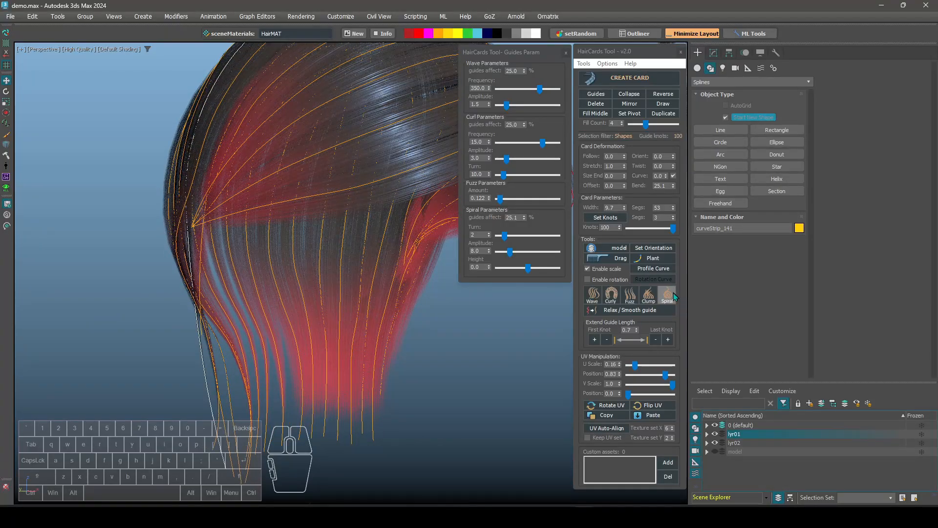
middle_click_drag(282, 351, 327, 349, "alt")
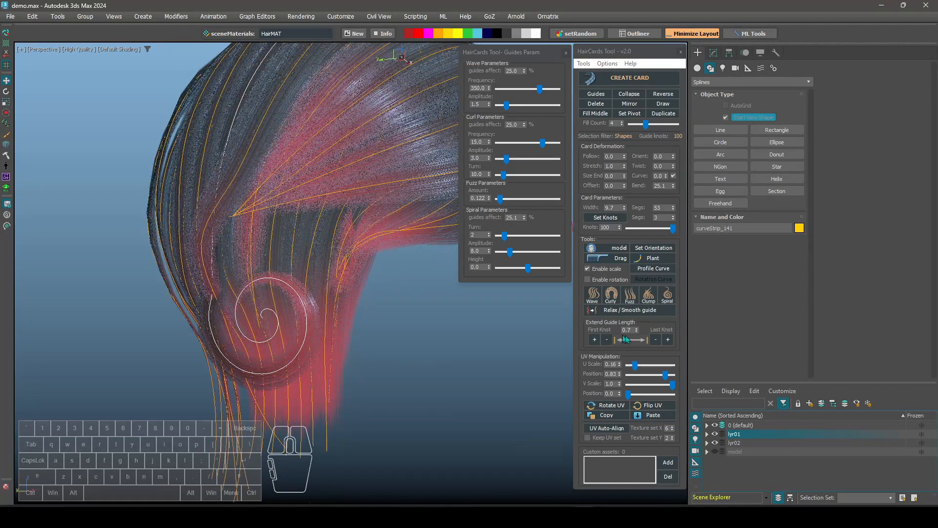
left_click(673, 310)
left_click(669, 297)
middle_click_drag(408, 335, 239, 344, "alt")
left_click(669, 299)
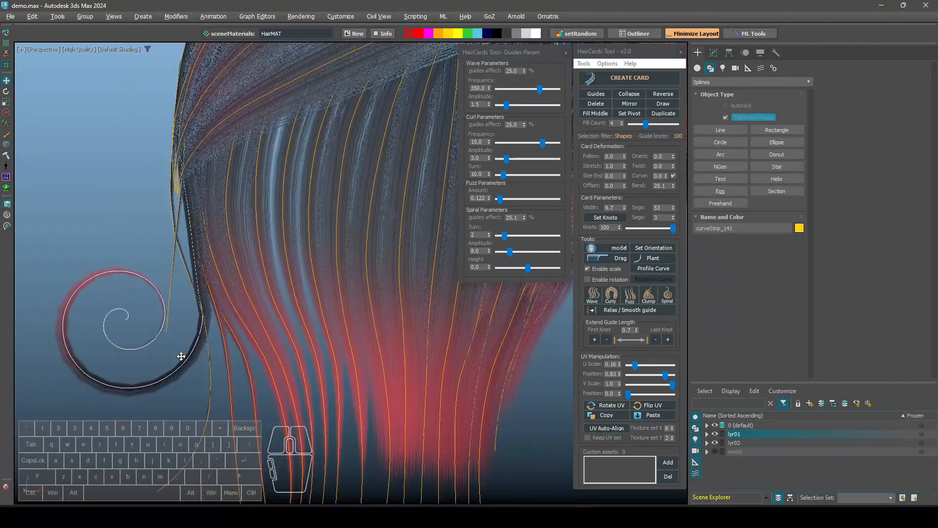
middle_click_drag(321, 315, 317, 317)
key("ctrl+z")
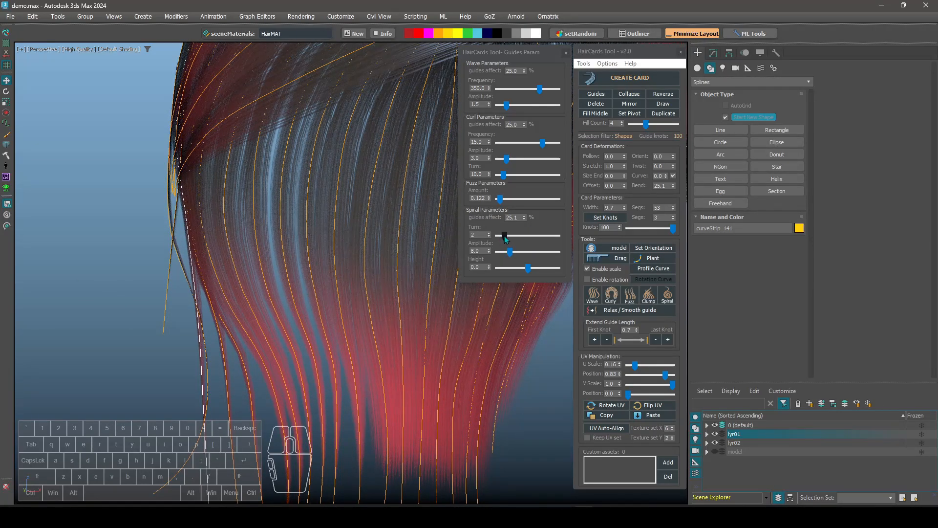
Set the spiral turn to 1 and try Spiral on the selected back guide
left_click_drag(505, 236, 502, 238)
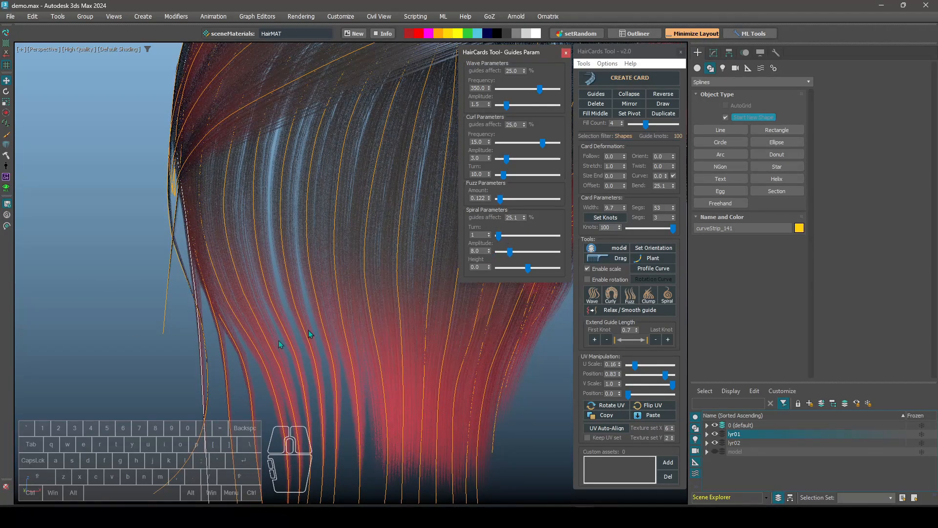
middle_click_drag(213, 370, 222, 357)
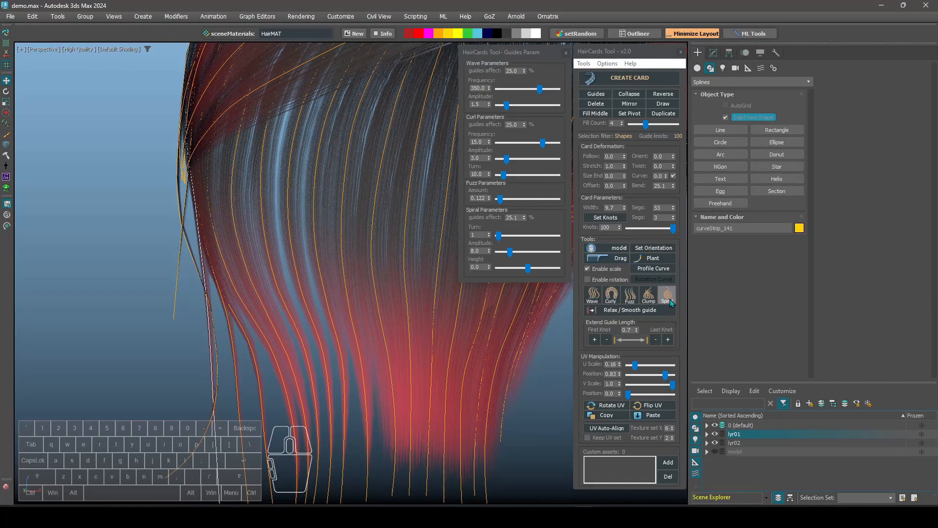
middle_click_drag(142, 333, 337, 286, "alt")
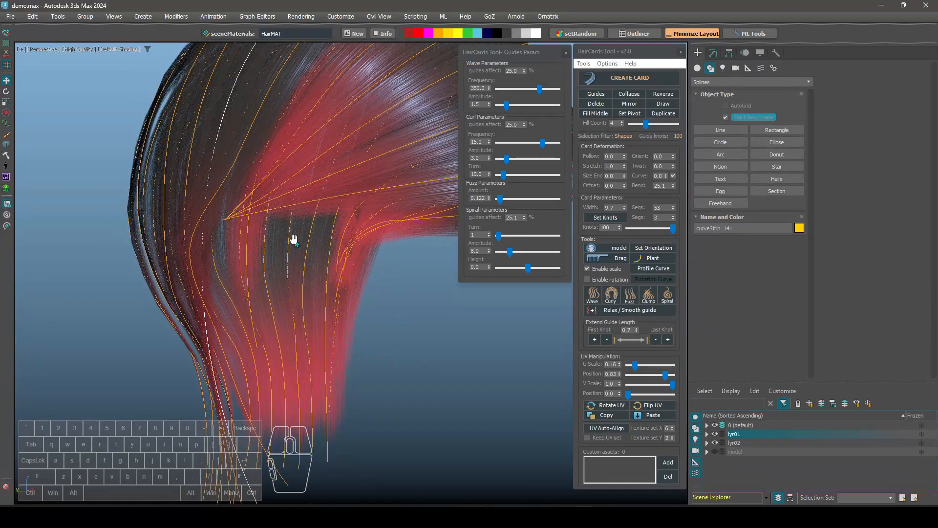
middle_click_drag(294, 239, 391, 225, "alt")
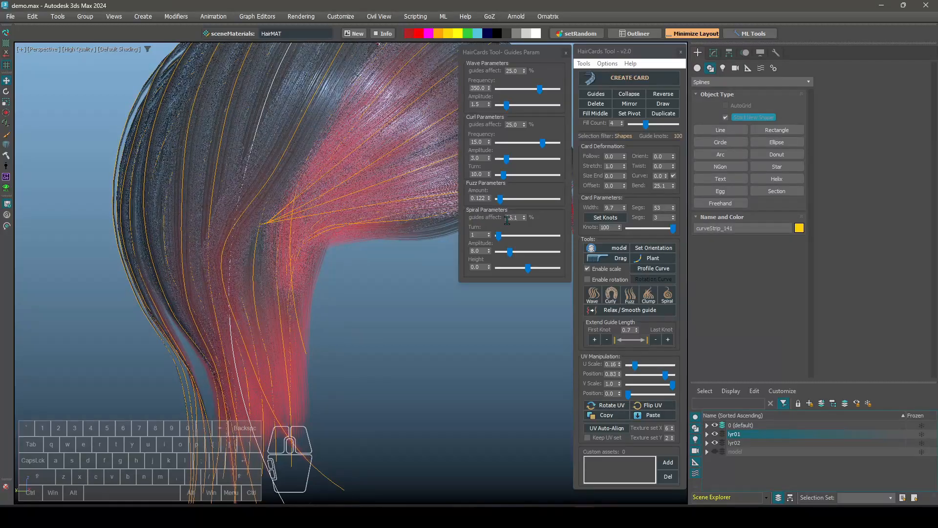
Try Spiral on the back guide with 63.5% of the guide affected
left_click_drag(524, 216, 537, 131)
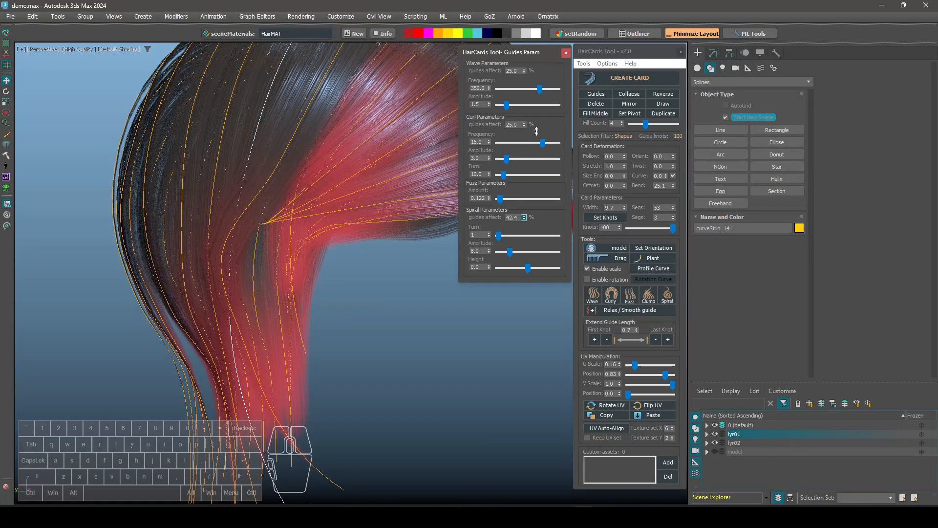
left_click_drag(537, 55, 527, 204)
middle_click_drag(337, 304, 287, 306, "alt")
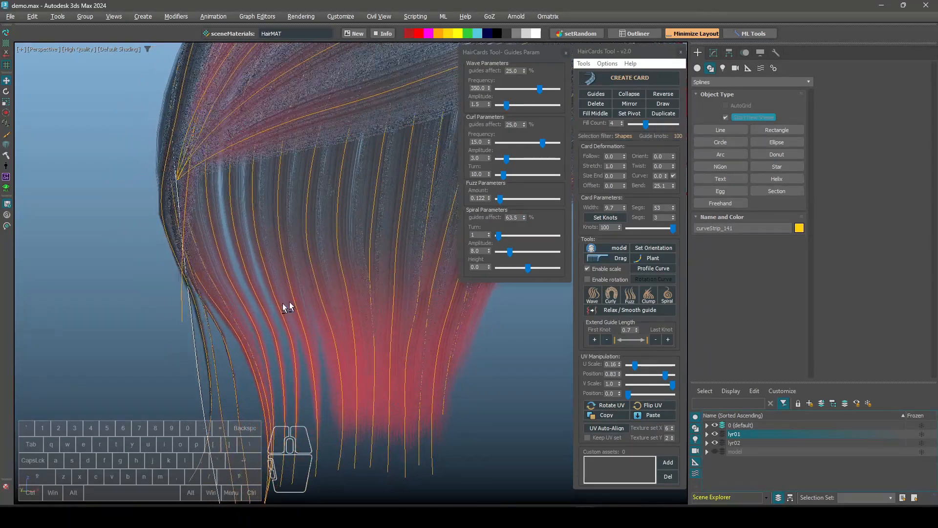
left_click(670, 300)
scroll(264, 273, "down", 3)
middle_click_drag(254, 268, 301, 285)
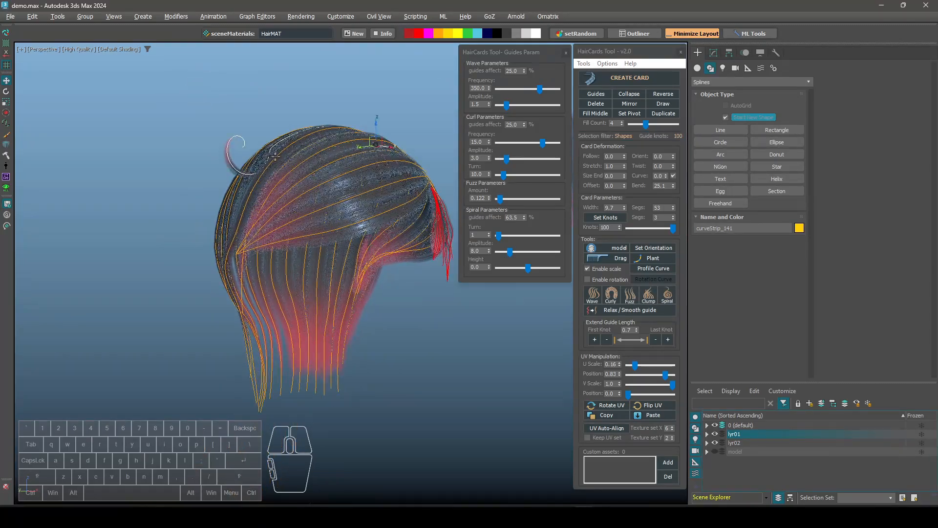
middle_click_drag(275, 156, 304, 192, "alt")
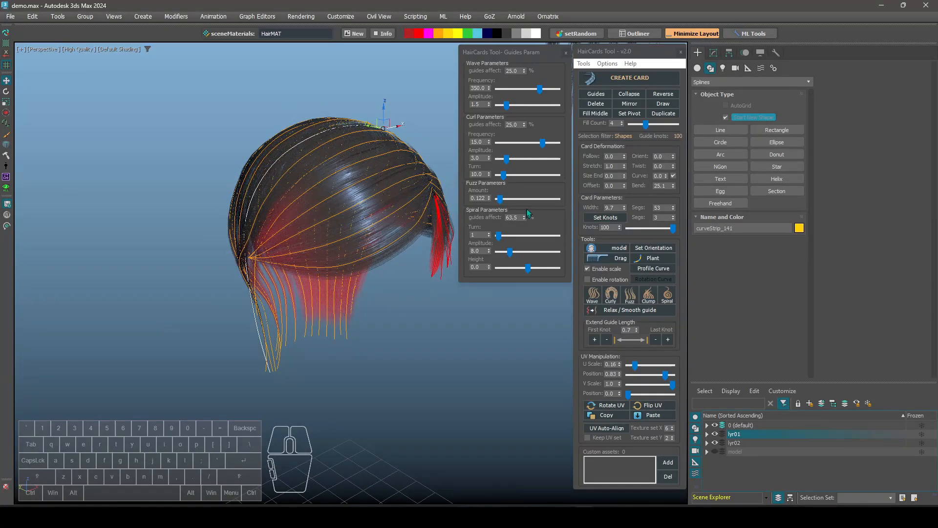
Set the spiral's guides affect value to 38.5% and apply Spiral to the back guide
left_click_drag(524, 218, 522, 269)
left_click_drag(519, 340, 521, 345)
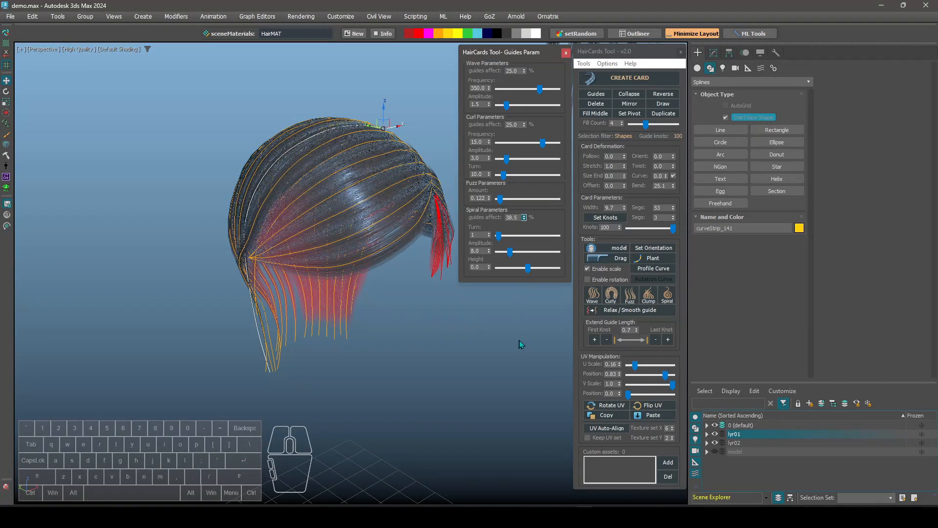
left_click(671, 302)
middle_click_drag(147, 269, 235, 260, "alt")
scroll(232, 259, "up", 5)
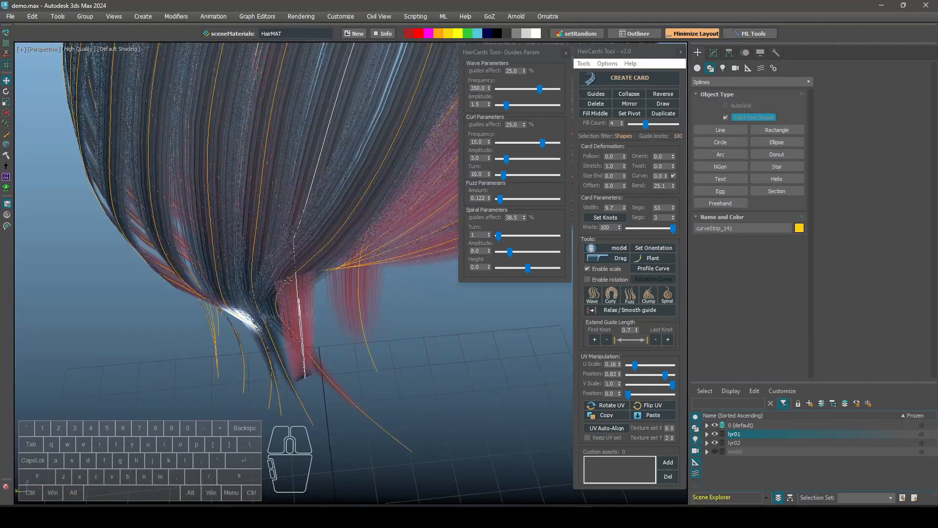
middle_click_drag(303, 284, 277, 272, "alt")
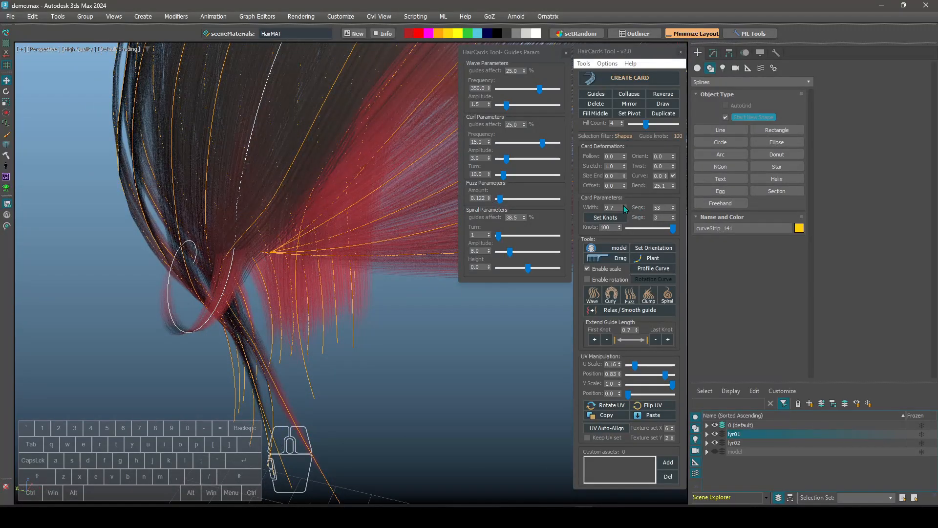
Set the spiral card's width to 20 and try a twist of 16.5, resetting the twist to 0
left_click_drag(624, 206, 626, 195)
left_click_drag(631, 158, 631, 155)
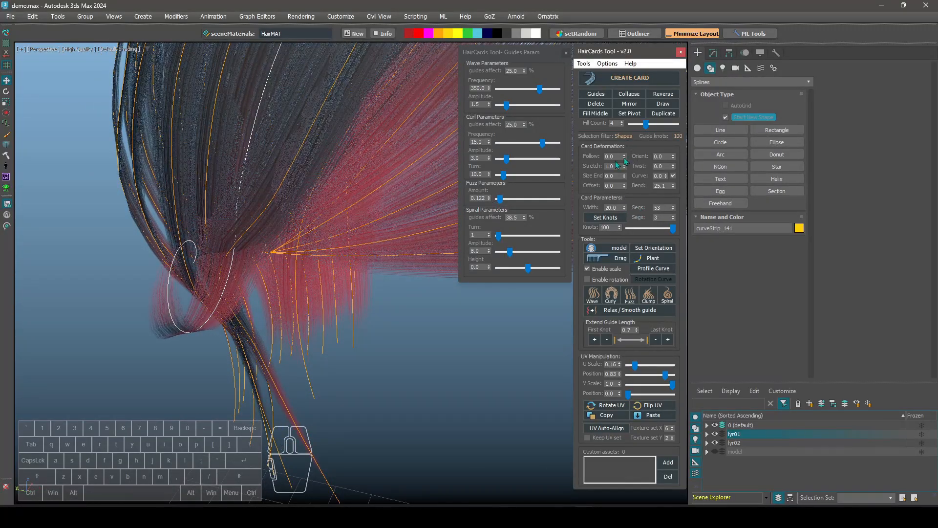
middle_click_drag(249, 250, 212, 239, "alt")
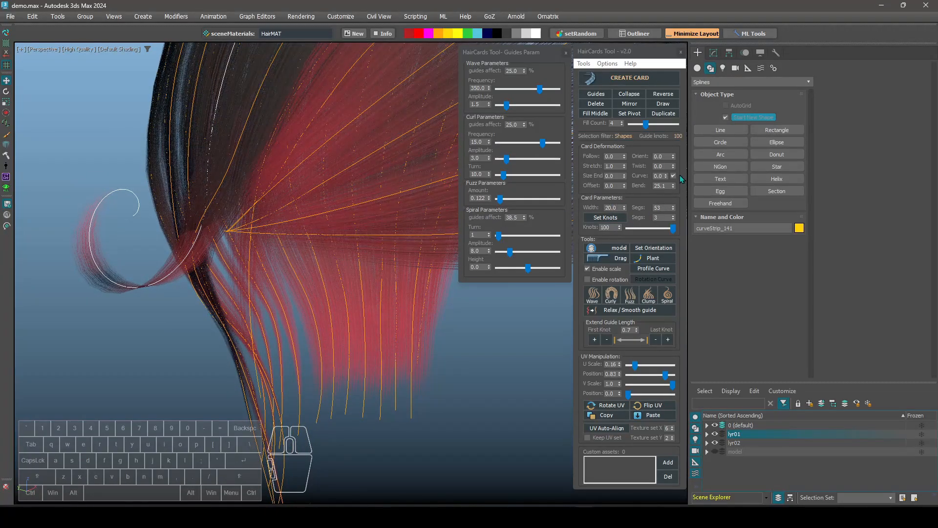
left_click_drag(674, 166, 671, 113)
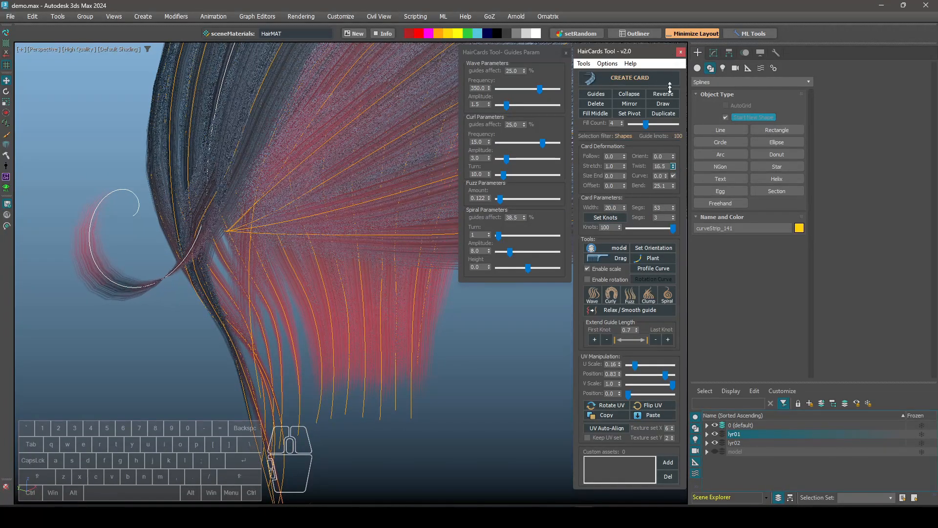
right_click(673, 165)
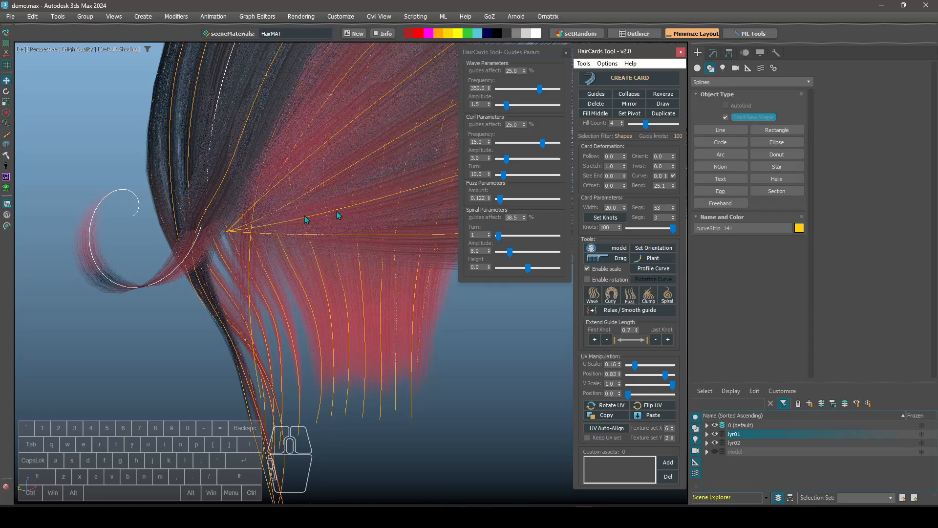
Enable rotation for the spiral card and set the Rotation Curve's turn to 0.2
mouse_move(337, 216)
middle_mouse_down("alt")
mouse_move(315, 205)
mouse_move(344, 220)
middle_mouse_up("alt")
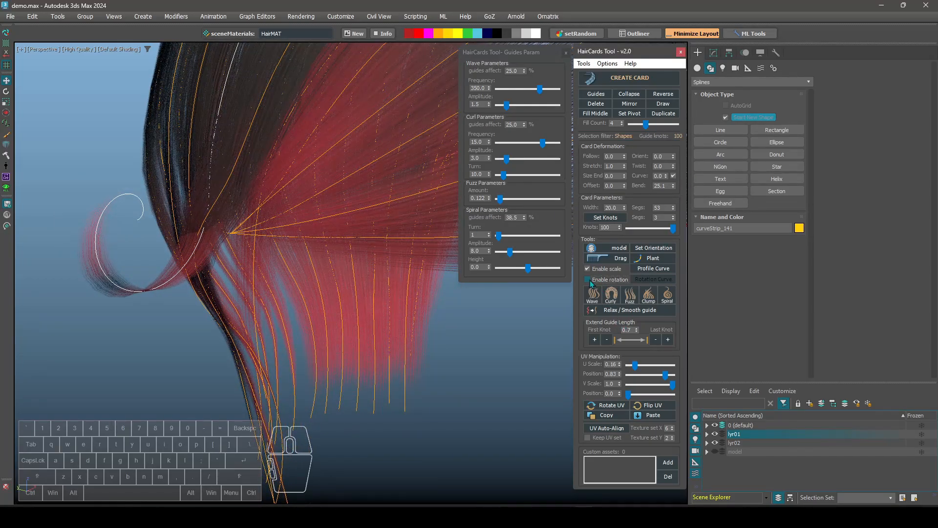
left_click(588, 280)
left_click(652, 280)
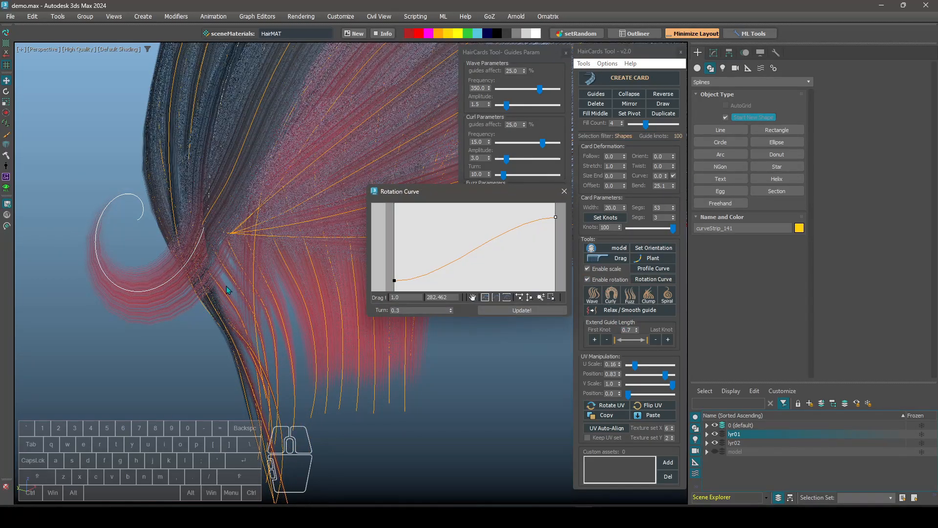
left_click(508, 311)
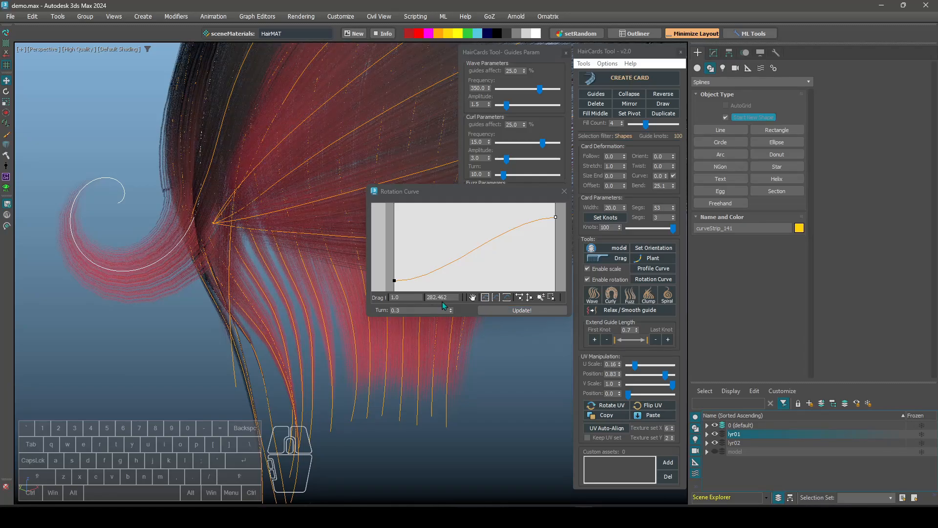
left_click_drag(450, 310, 449, 310)
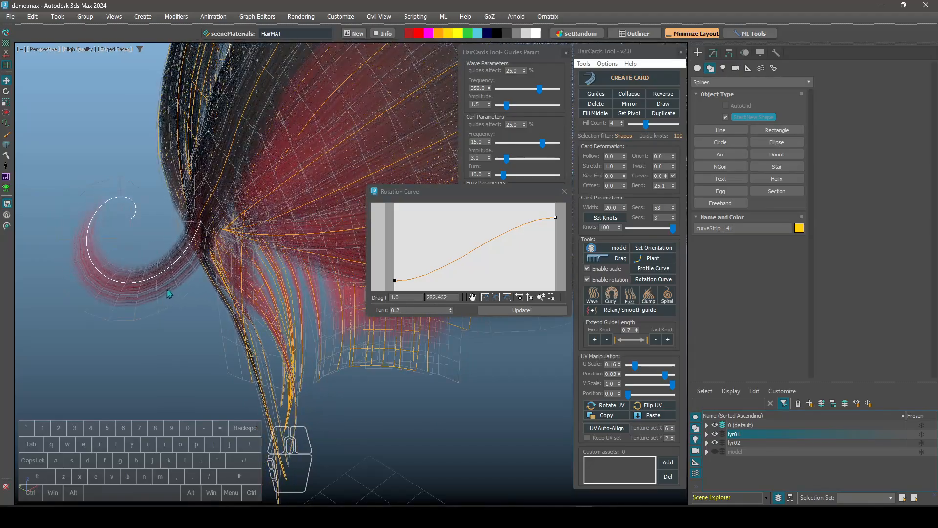
Show edged faces, lower the Rotation Curve's end point to 141.231, and update the spiral card
key("F4")
middle_click_drag(168, 289, 254, 281, "alt")
left_click(617, 297)
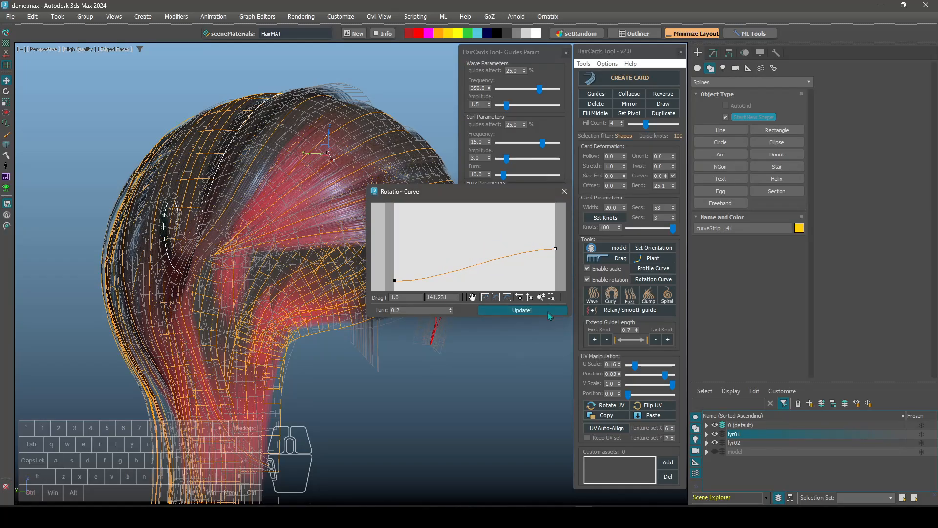
middle_click_drag(273, 200, 131, 256, "alt")
scroll(128, 258, "up", 2)
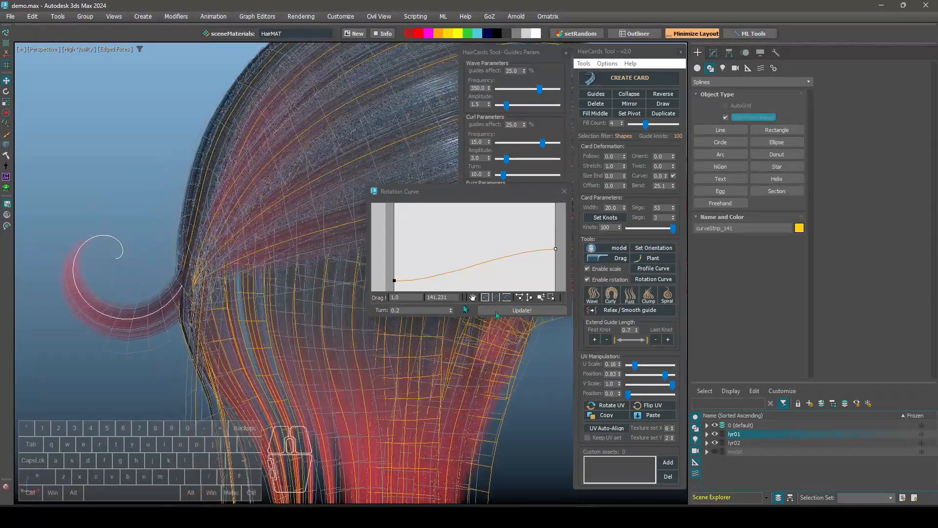
left_click(564, 191)
Examine the spiral curl up close and the whole hairstyle from several angles
scroll(108, 276, "up", 4)
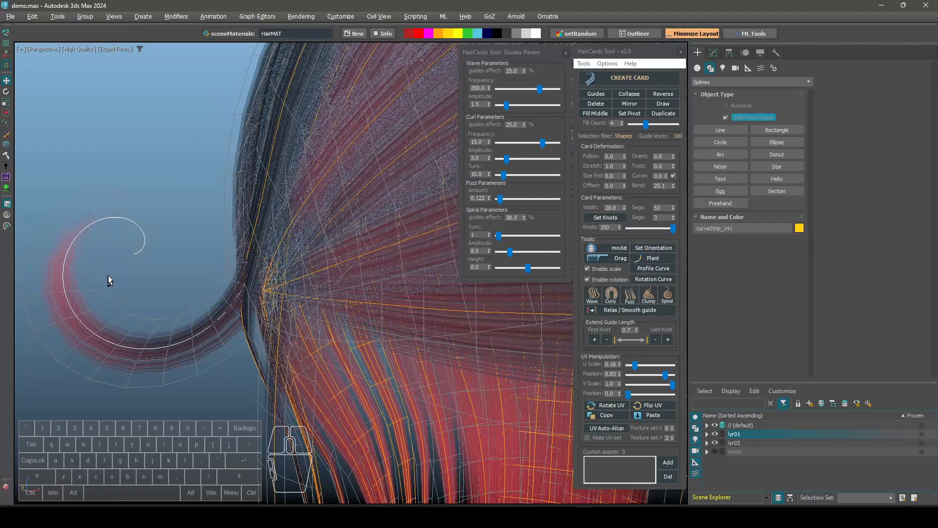
middle_click_drag(108, 275, 212, 277, "alt")
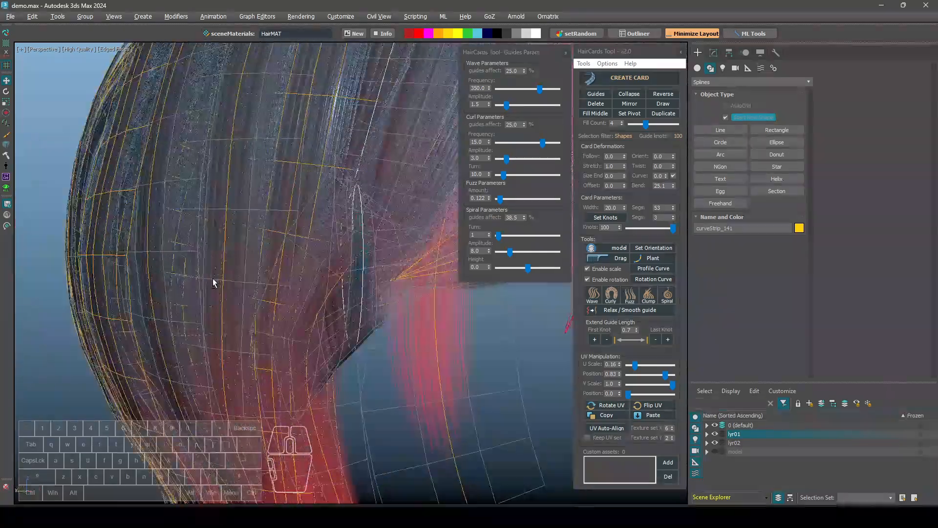
scroll(213, 278, "down", 5)
middle_click_drag(347, 304, 323, 307, "alt")
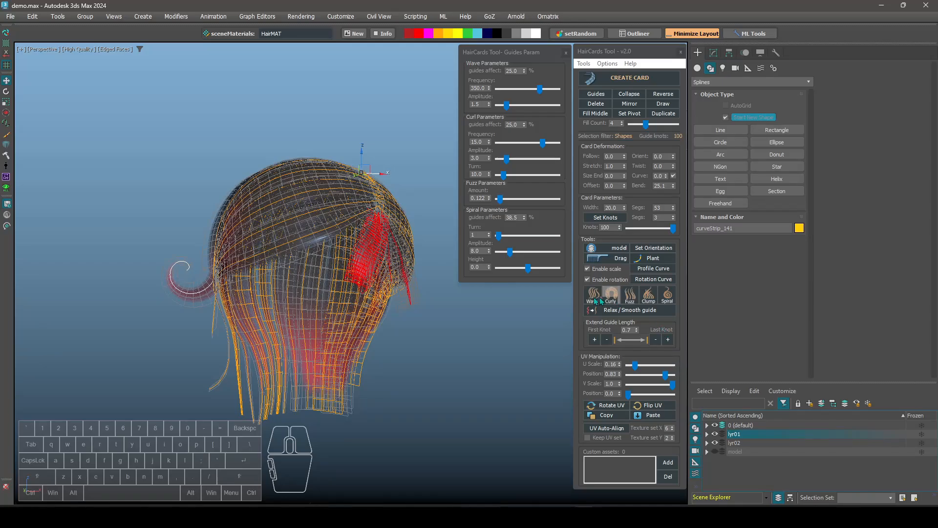
middle_click_drag(377, 338, 314, 343, "alt")
middle_click_drag(377, 346, 340, 350, "alt")
Select another long guide running down the back of the head and set its knots to 100
scroll(332, 330, "up", 2)
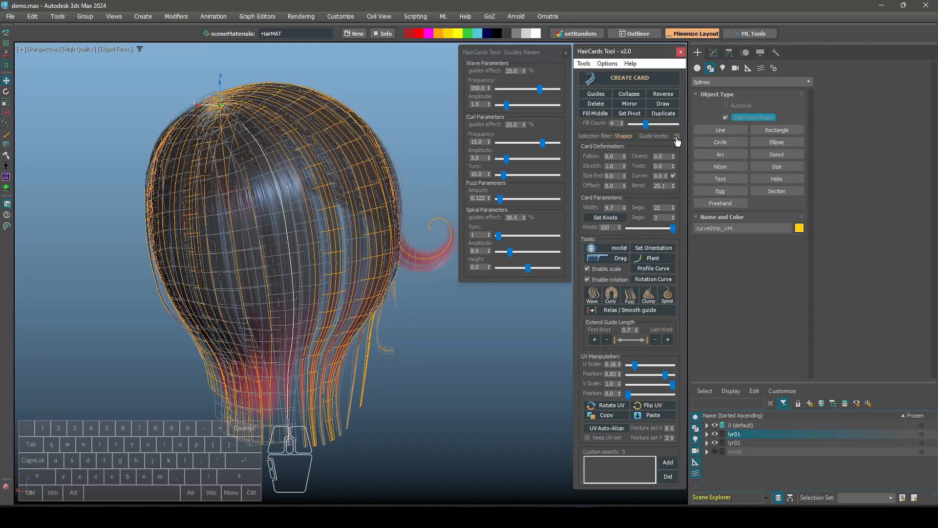
left_click(614, 220)
middle_click_drag(273, 377, 307, 376, "alt")
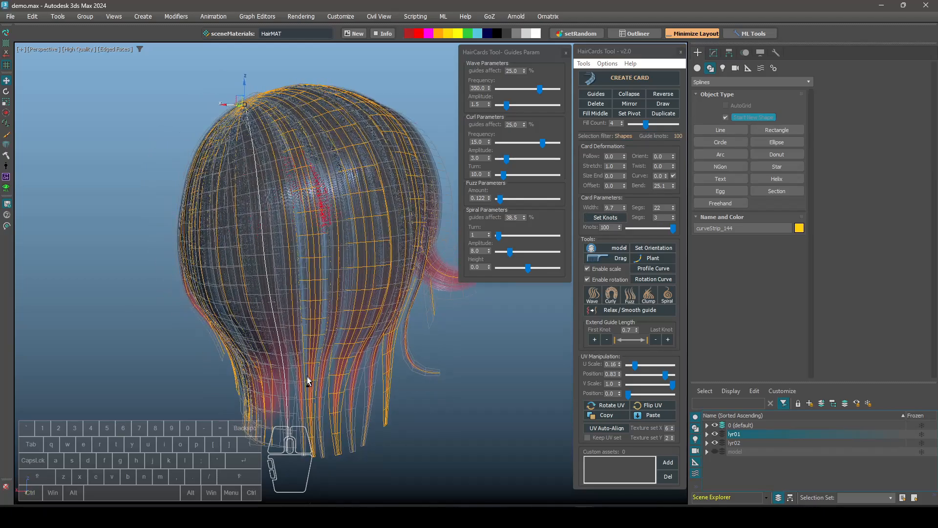
Try the Wave tool on the selected back guide with guides affect 25%, frequency 350 and amplitude 1.5
scroll(307, 374, "down", 2)
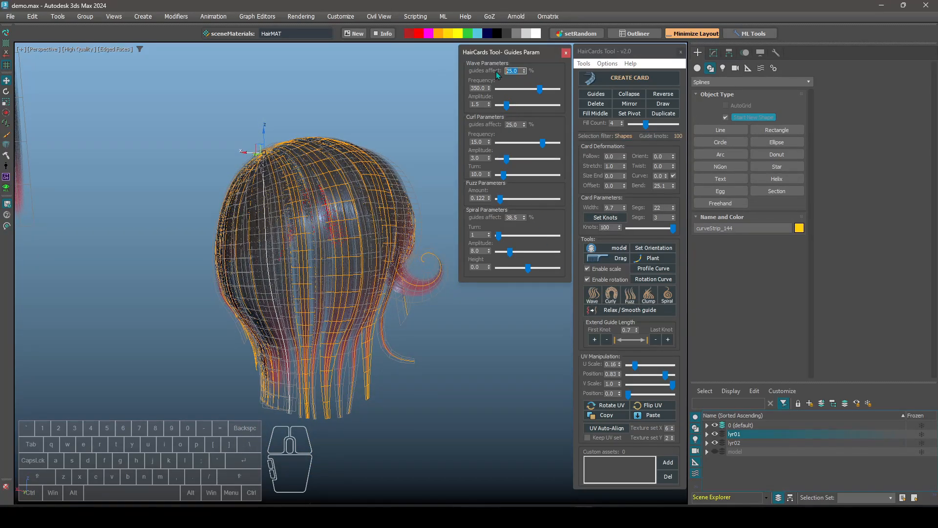
middle_click_drag(315, 350, 246, 313, "alt")
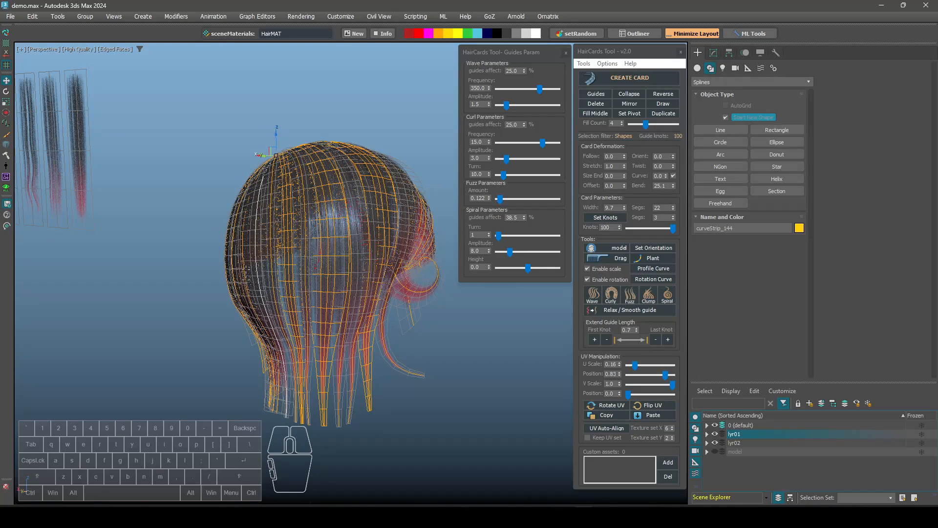
middle_click_drag(302, 340, 311, 338, "alt")
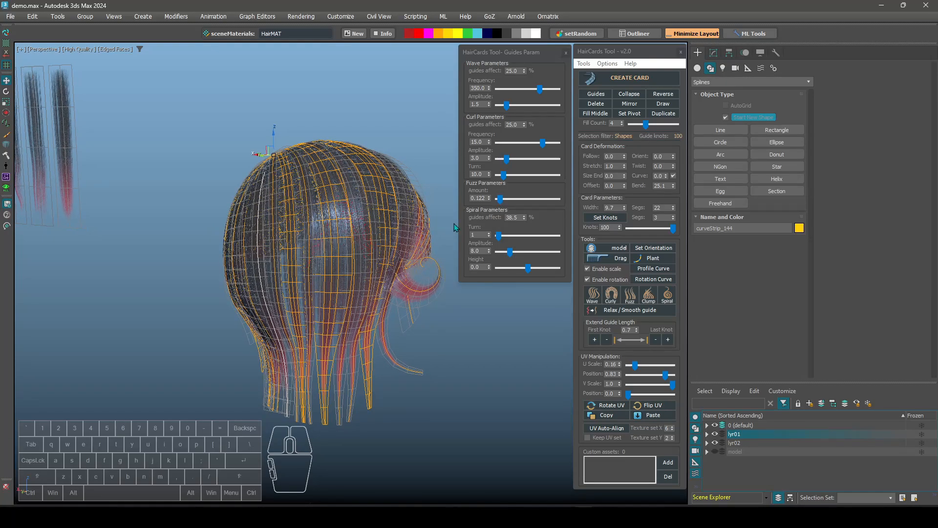
left_click(594, 299)
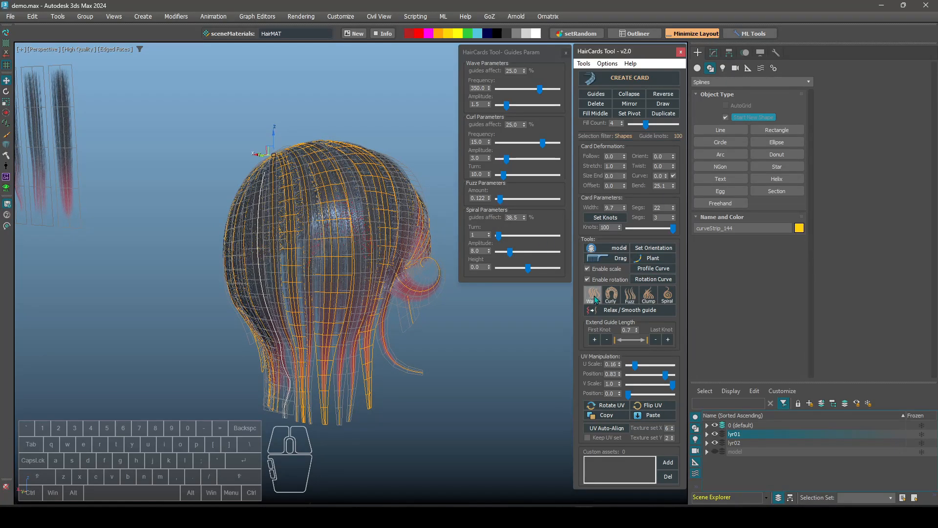
middle_click_drag(376, 299, 303, 327, "alt")
scroll(303, 327, "up", 2)
middle_click_drag(245, 342, 306, 364, "alt")
left_click(599, 298)
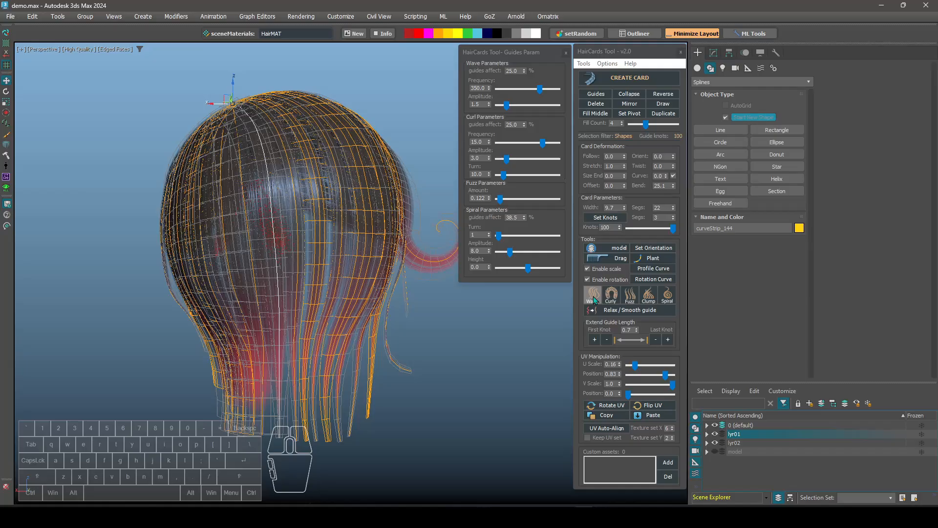
mouse_move(282, 339)
middle_mouse_down("alt")
mouse_move(357, 339)
mouse_move(215, 348)
mouse_move(312, 357)
mouse_move(292, 356)
mouse_move(286, 342)
middle_mouse_up("alt")
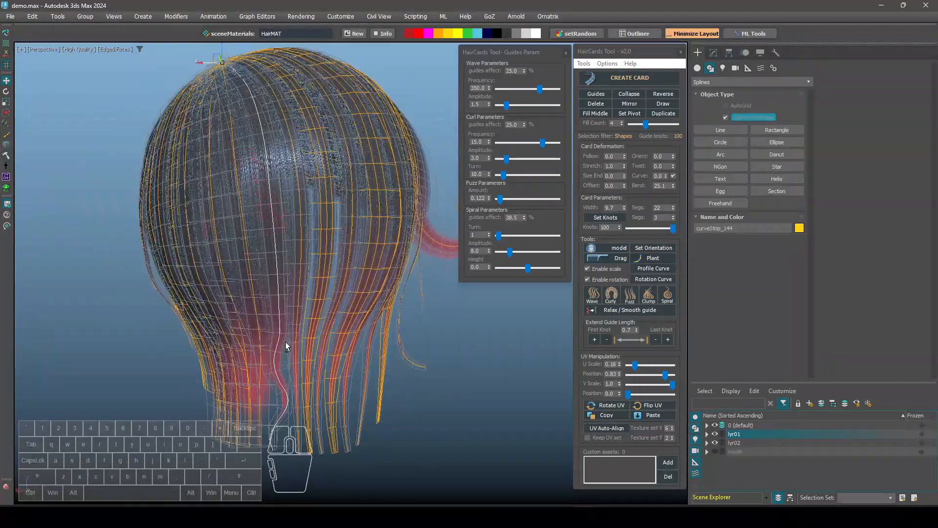
Raise the selected back card's lengthwise segments to 46
left_click_drag(673, 207, 676, 196)
middle_click_drag(307, 299, 298, 320, "alt")
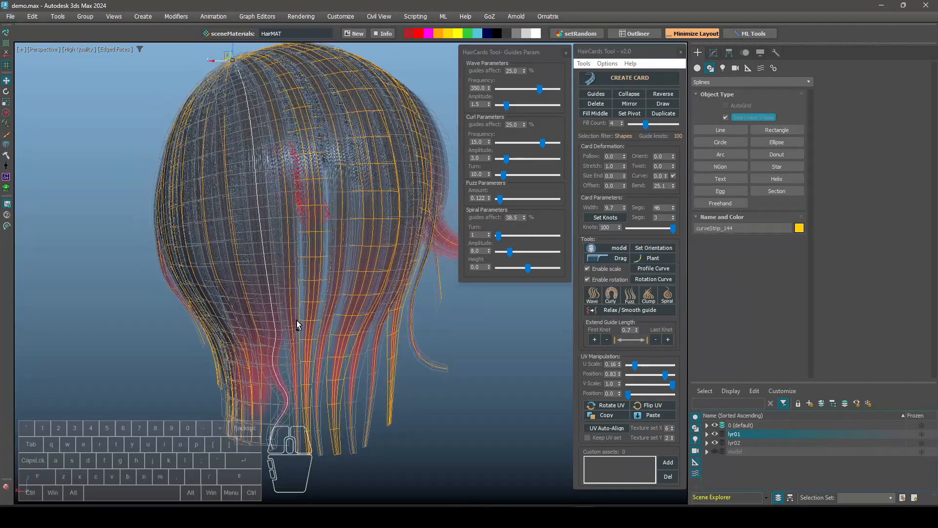
Set the neighbouring back guide's knots to 100 and select it together with the first back guide
left_click(295, 360, "ctrl")
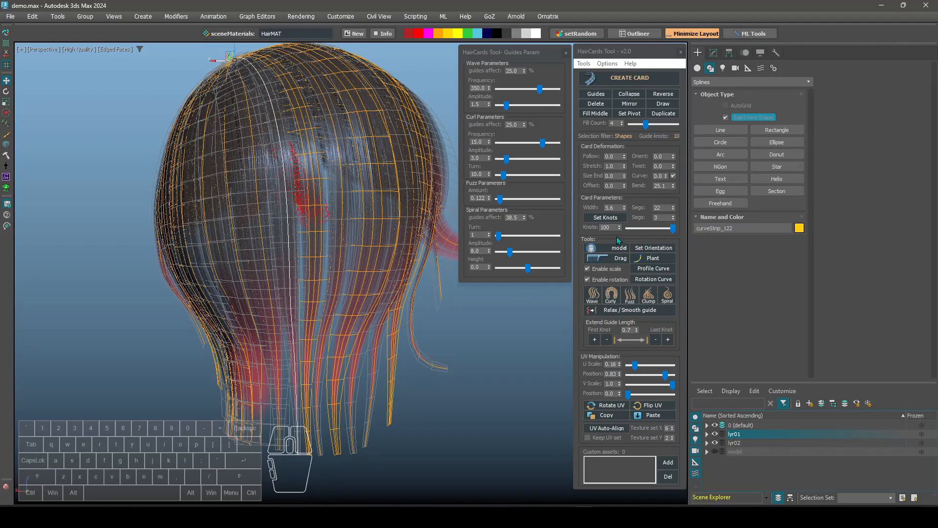
left_click(607, 218)
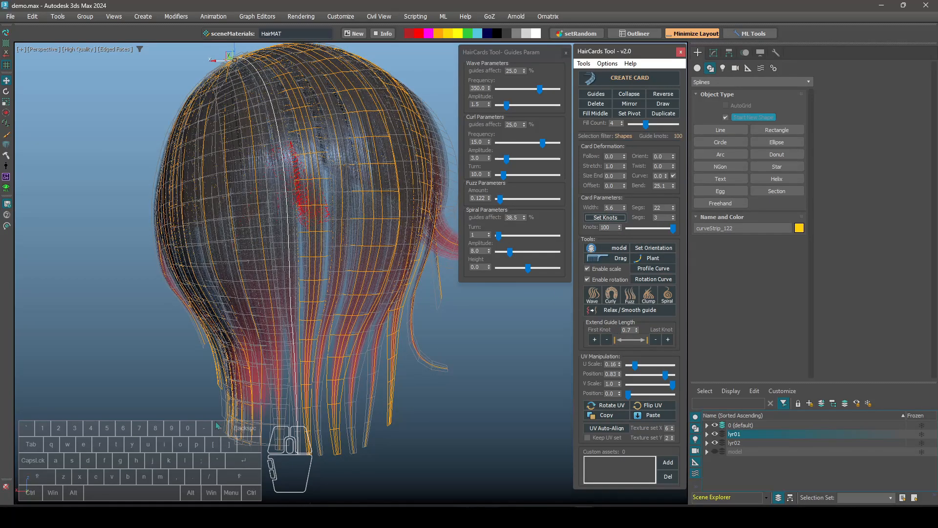
left_click(279, 413)
left_click(296, 413, "ctrl")
middle_click_drag(415, 355, 404, 360, "alt")
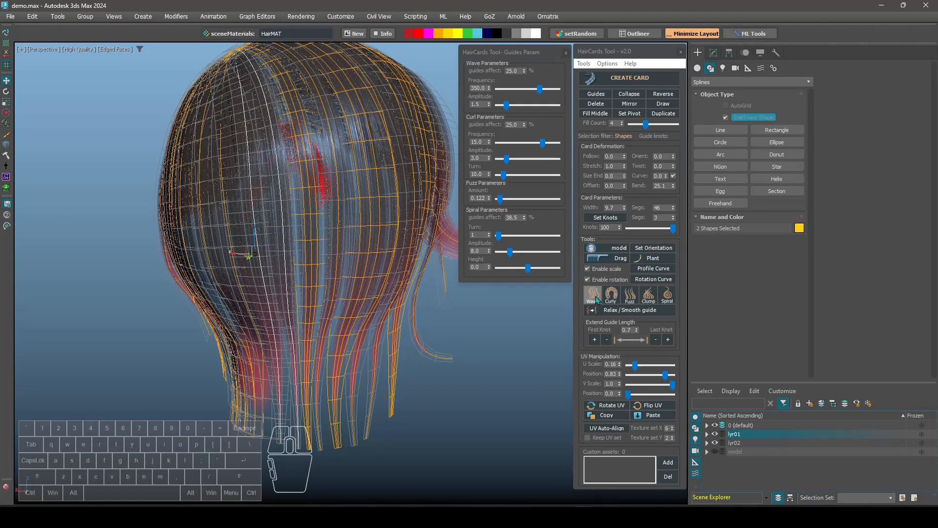
Try the Wave tool on both selected back guides with guides affect at 25%
left_click(594, 295)
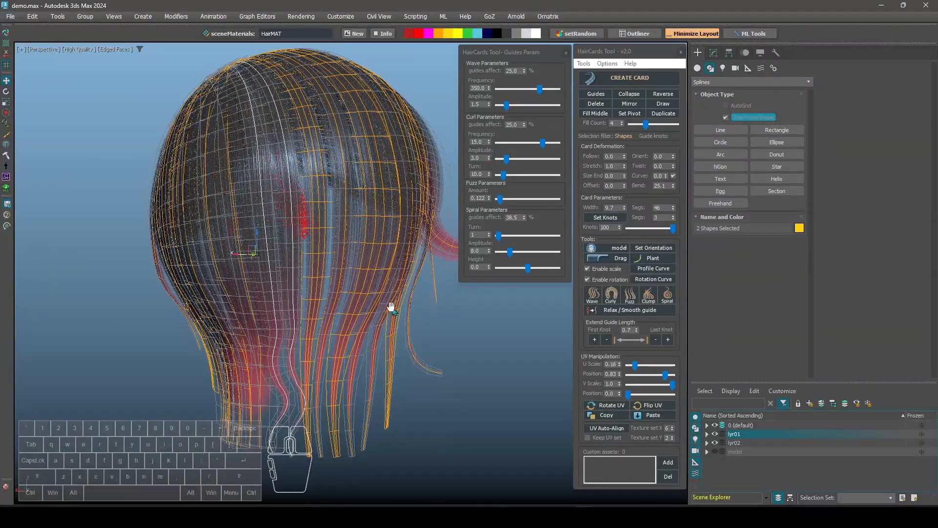
middle_click_drag(392, 308, 382, 315, "alt")
key("ctrl+z")
Set the wave's guides affect to 45.2% and apply Wave to both selected back guides
left_click_drag(524, 70, 528, 27)
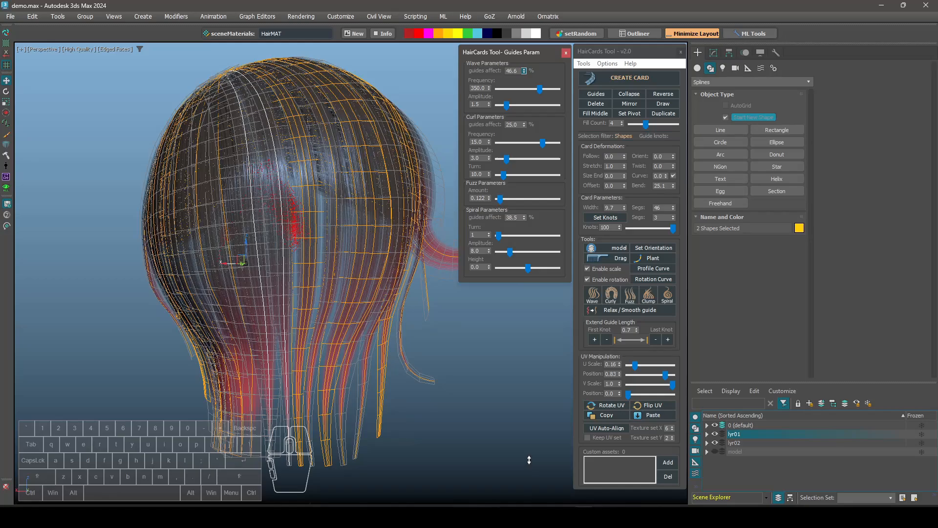
middle_click_drag(518, 471, 514, 348, "alt")
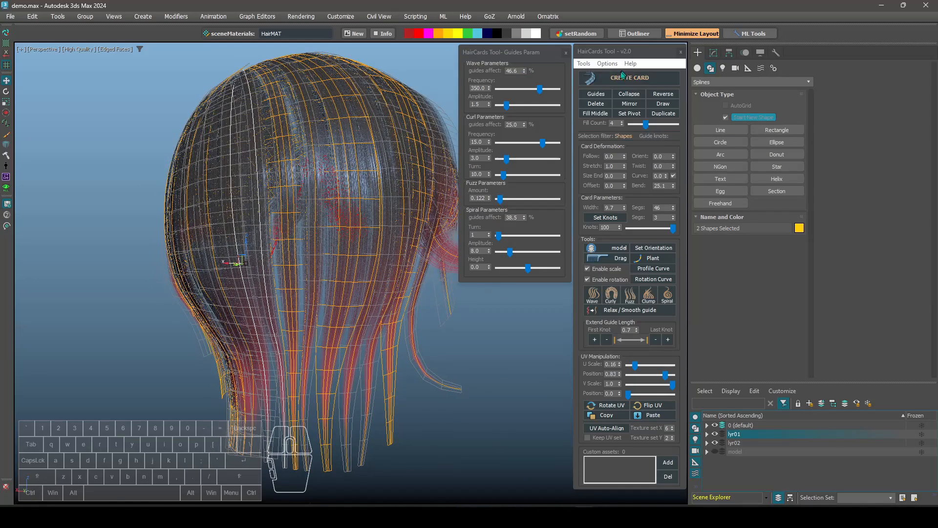
left_click_drag(525, 70, 526, 72)
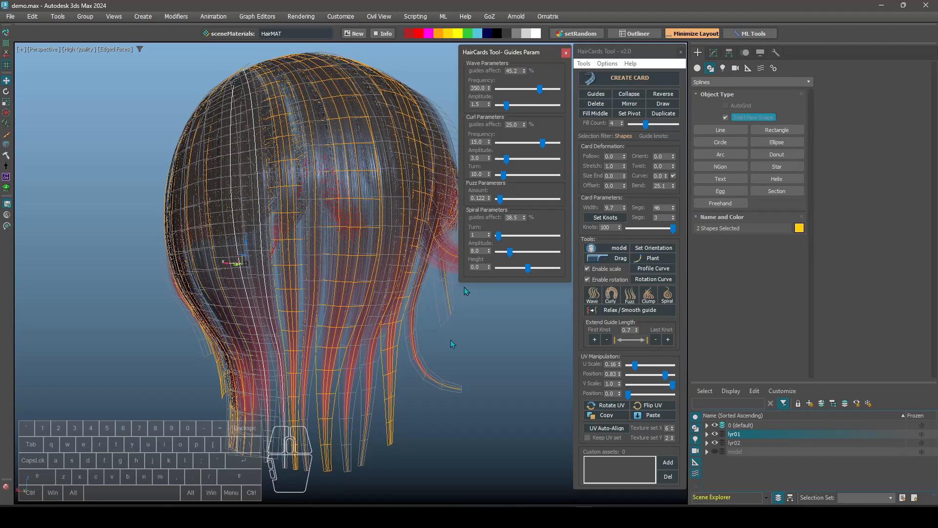
left_click(593, 301)
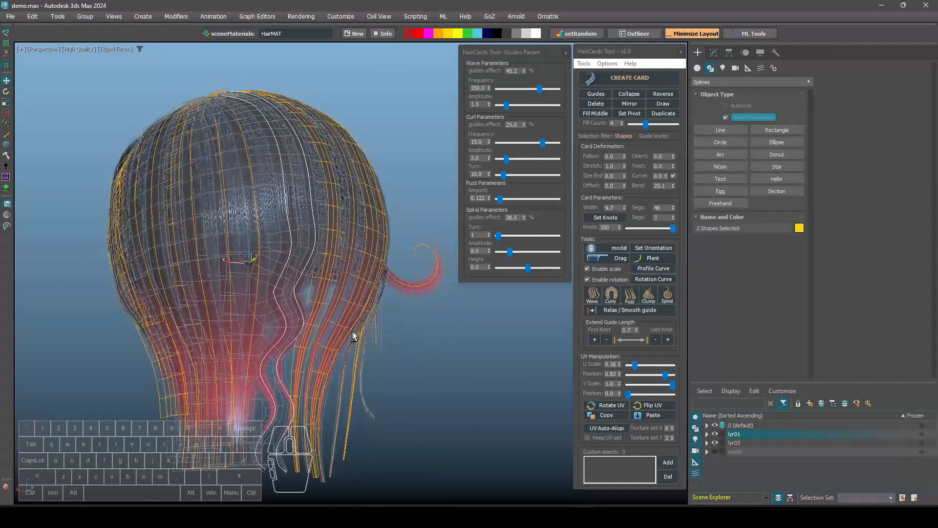
Select the knots along the upper bends of the first waved guide and relax them with Relax / Smooth guide
scroll(298, 330, "up", 8)
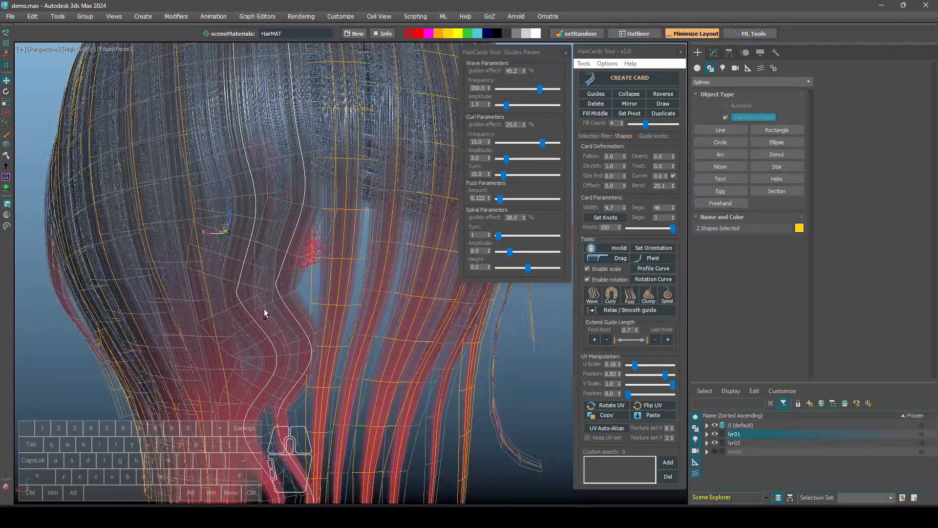
left_click(275, 316)
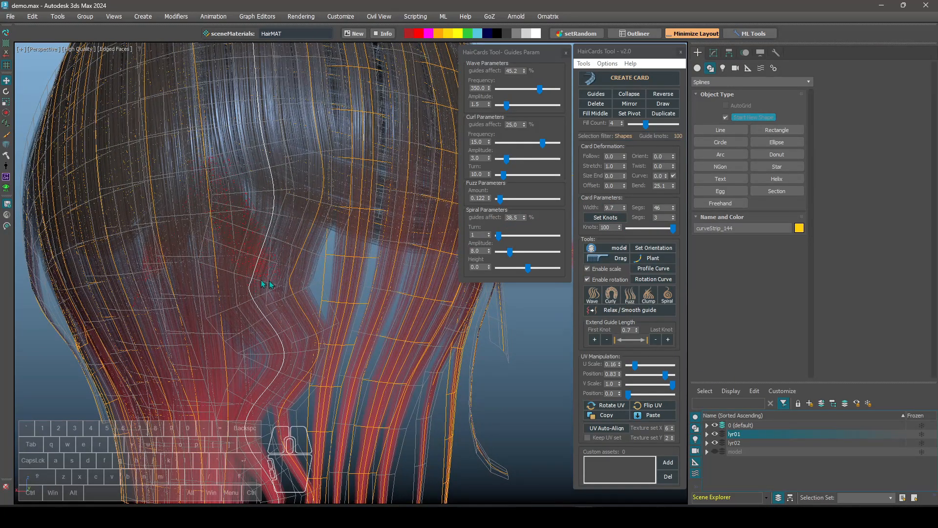
key("1")
left_click_drag(214, 238, 261, 301)
left_click_drag(283, 350, 285, 349)
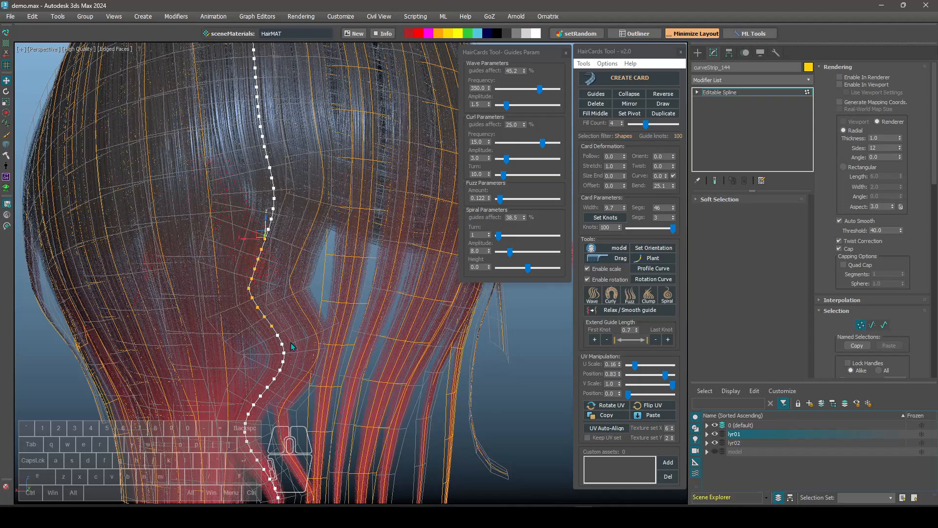
left_click(637, 310)
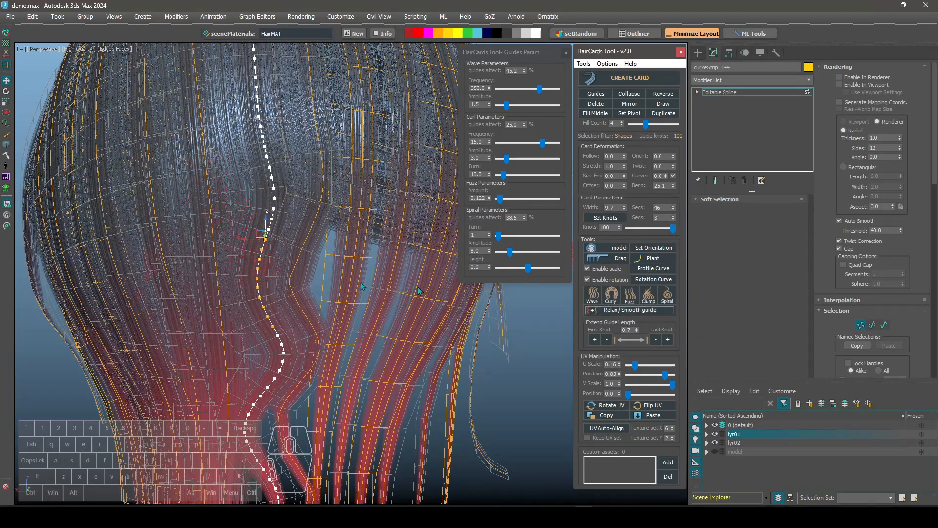
left_click_drag(330, 344, 331, 344)
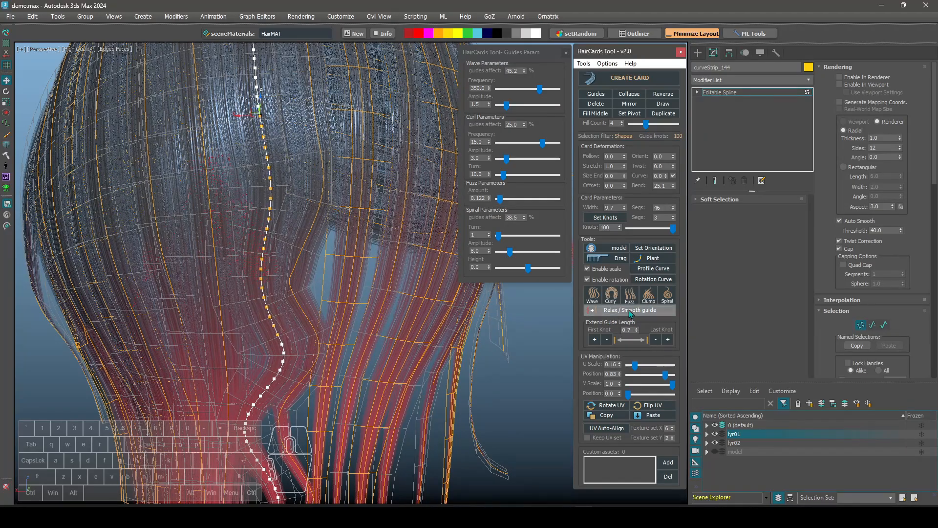
left_click(629, 310)
Select the knots along the upper bends of the second waved guide and smooth them with Relax / Smooth guide
middle_click_drag(317, 354, 313, 307, "alt")
left_click(287, 249)
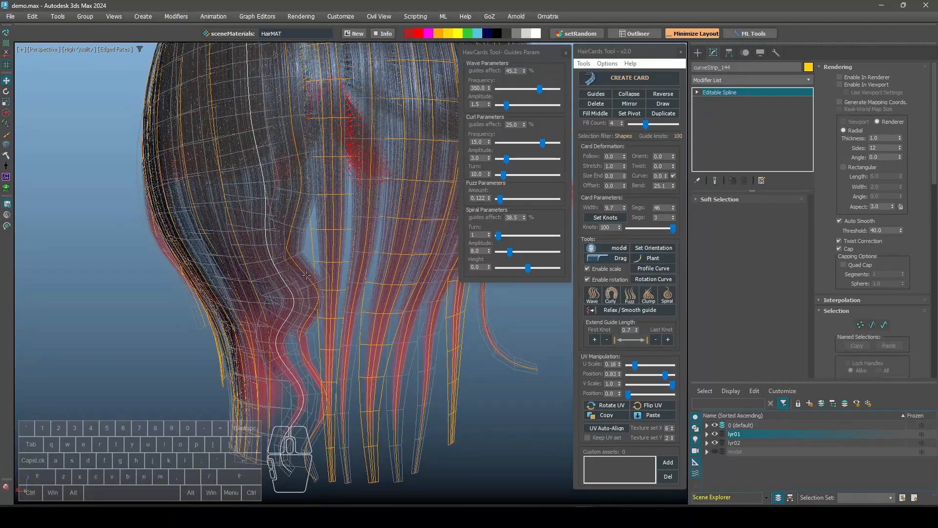
key("1")
left_click_drag(313, 258, 320, 302)
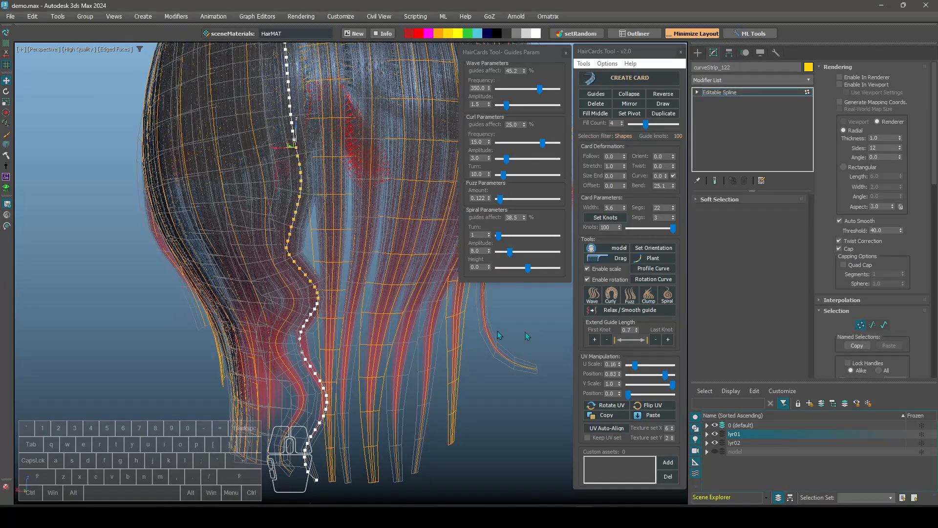
left_click(636, 310)
left_click(637, 313)
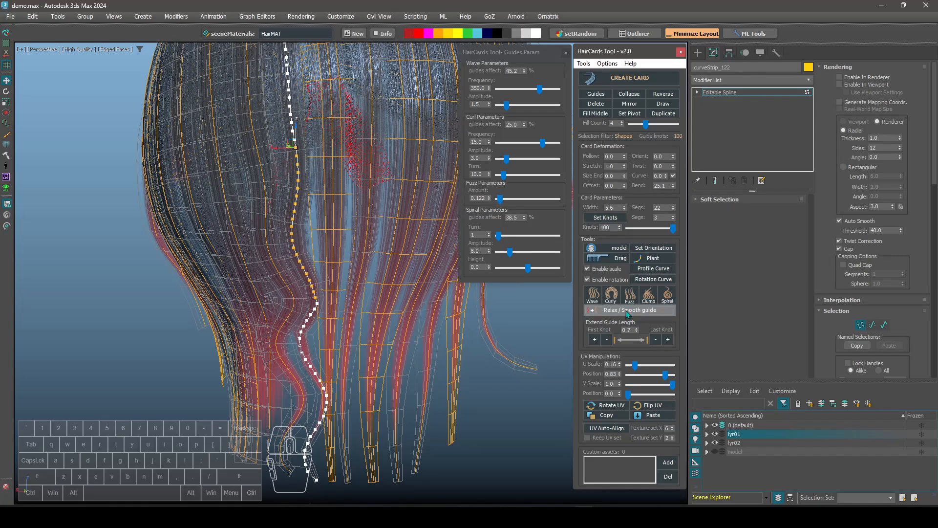
scroll(305, 299, "up", 1)
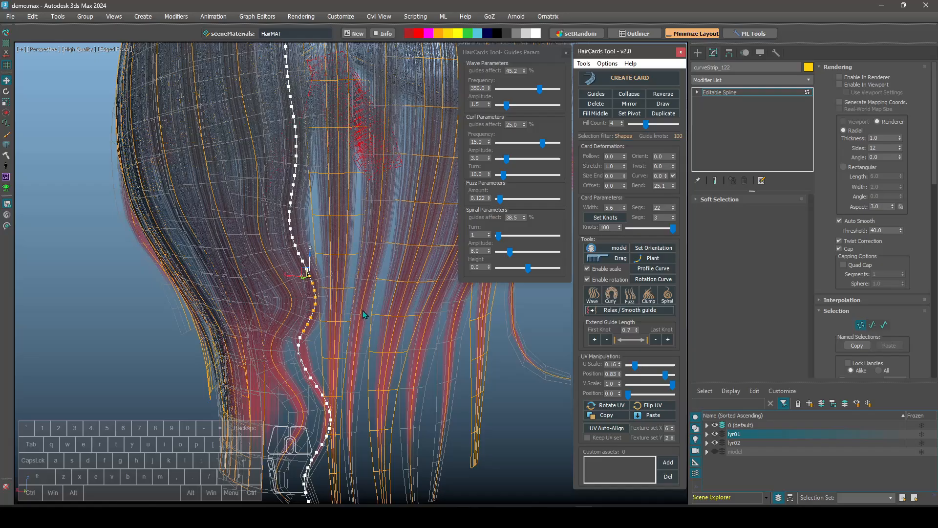
Hide edged faces, select a long guide on the side of the head near the face, and set its knots to 100
middle_click_drag(365, 314, 488, 412, "alt")
mouse_move(424, 386)
middle_mouse_down("alt")
mouse_move(369, 360)
mouse_move(381, 342)
mouse_move(375, 378)
mouse_move(427, 370)
mouse_move(368, 361)
mouse_move(405, 354)
mouse_move(399, 360)
mouse_move(388, 361)
mouse_move(485, 328)
middle_mouse_up("alt")
key("F4")
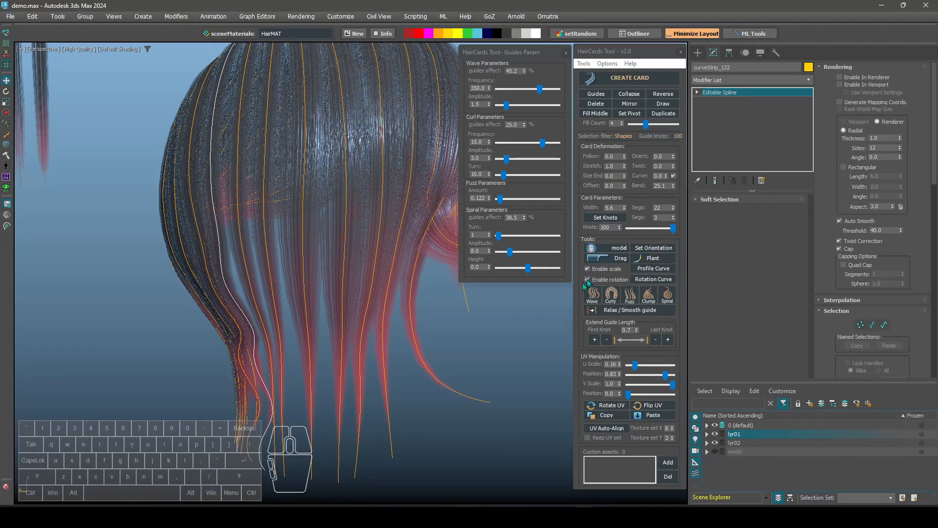
middle_click_drag(586, 285, 377, 420, "alt")
left_click(606, 220)
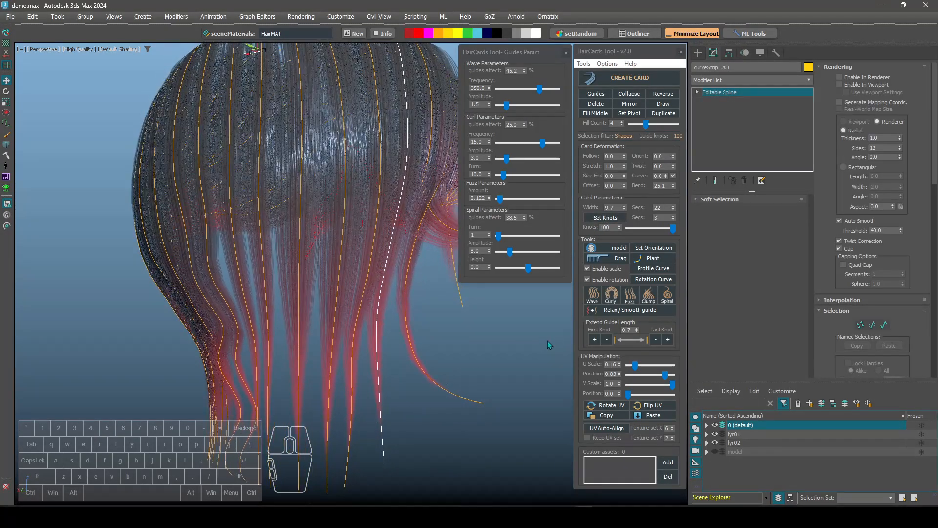
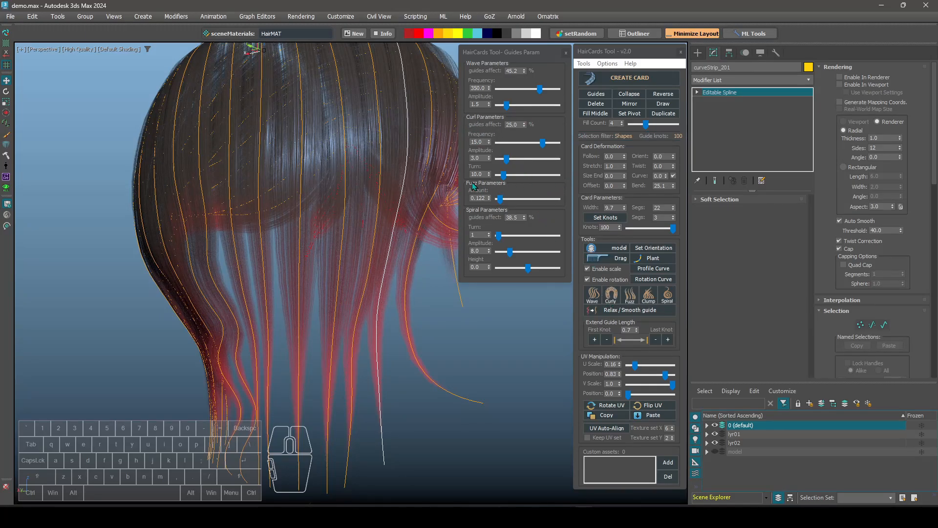
Try the Curly tool on the selected side guide with amplitude 3 and turn 10
left_click(612, 296)
middle_click_drag(430, 325, 384, 333, "alt")
key("ctrl+z")
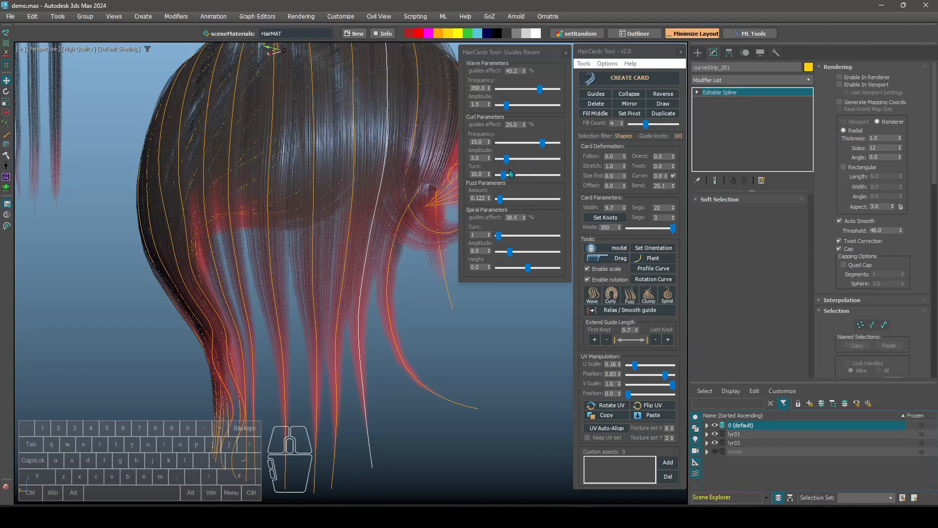
Set the curl turn to 34.96 and try Curly on the side guide with amplitude 3
left_click_drag(506, 177, 521, 177)
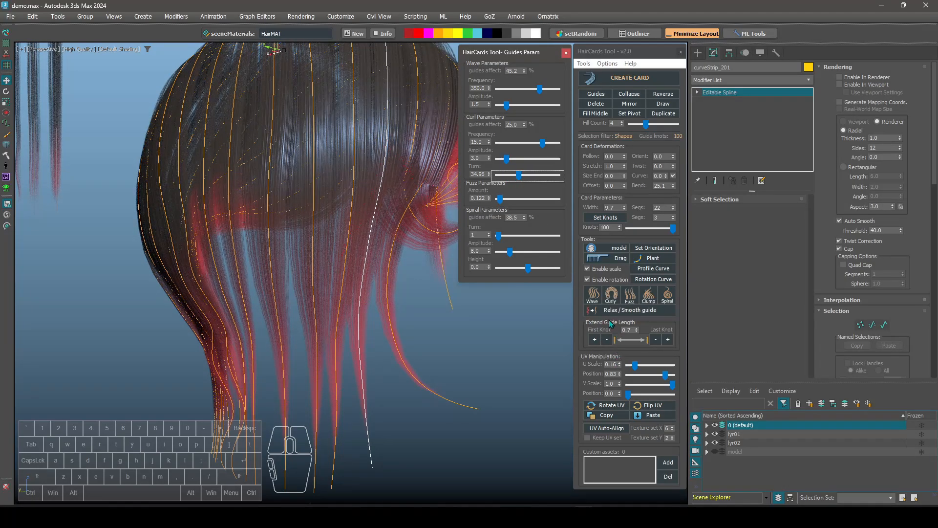
left_click(614, 298)
middle_click_drag(380, 371, 403, 370, "alt")
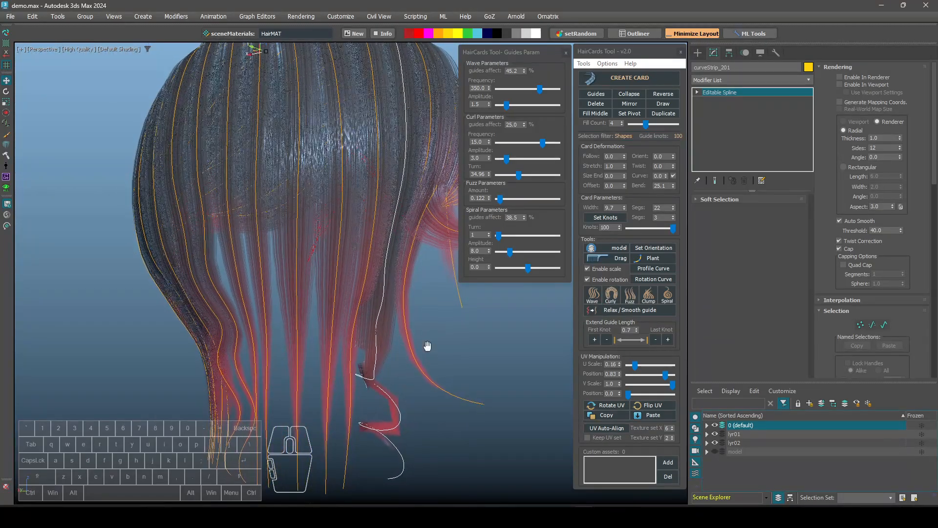
key("ctrl+z")
Try Curly on the side guide with the curl amplitude lowered to 1.626
left_click_drag(506, 156, 502, 158)
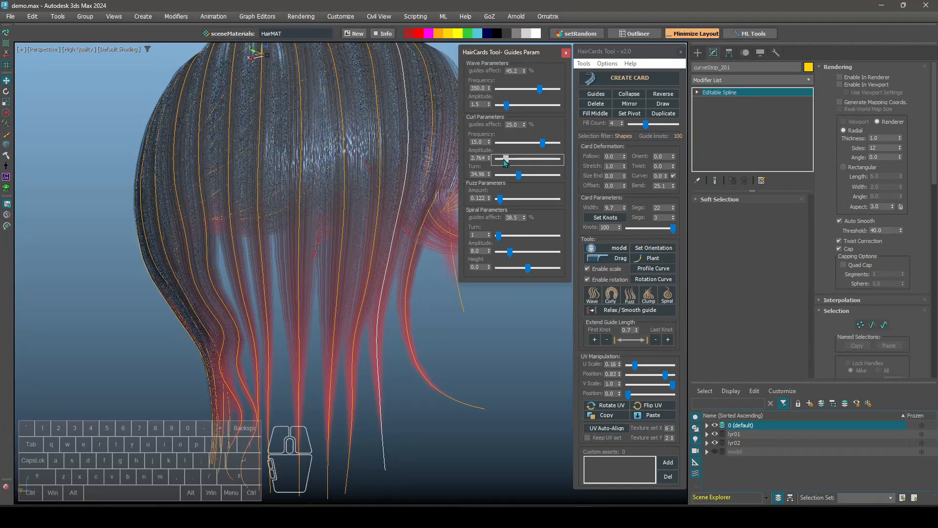
left_click(611, 295)
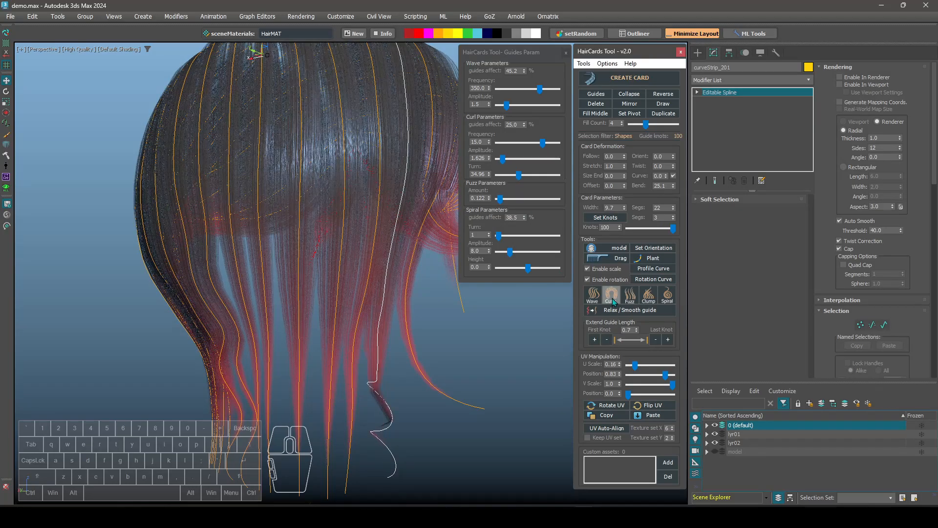
middle_click_drag(352, 376, 374, 381, "alt")
Set the curl amplitude to 7.804 and apply Curly to the side guide
left_click_drag(503, 159, 521, 160)
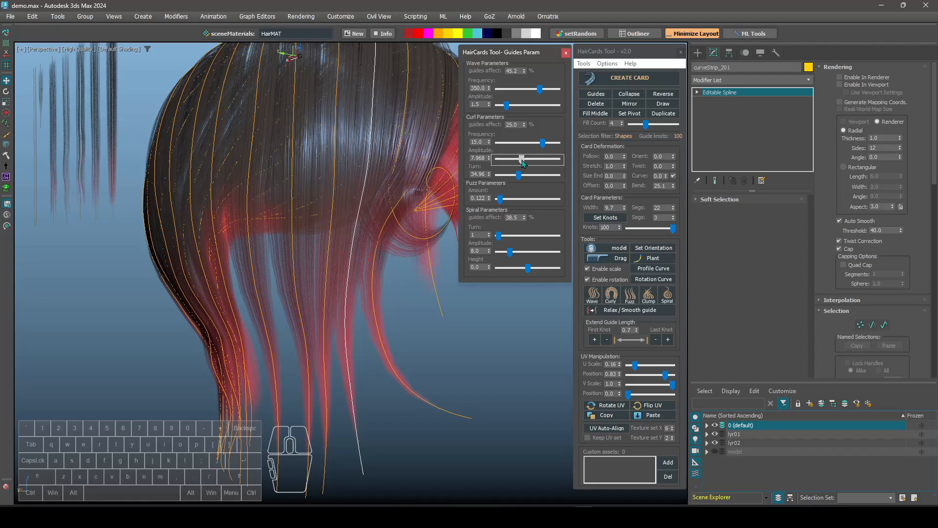
left_click(612, 302)
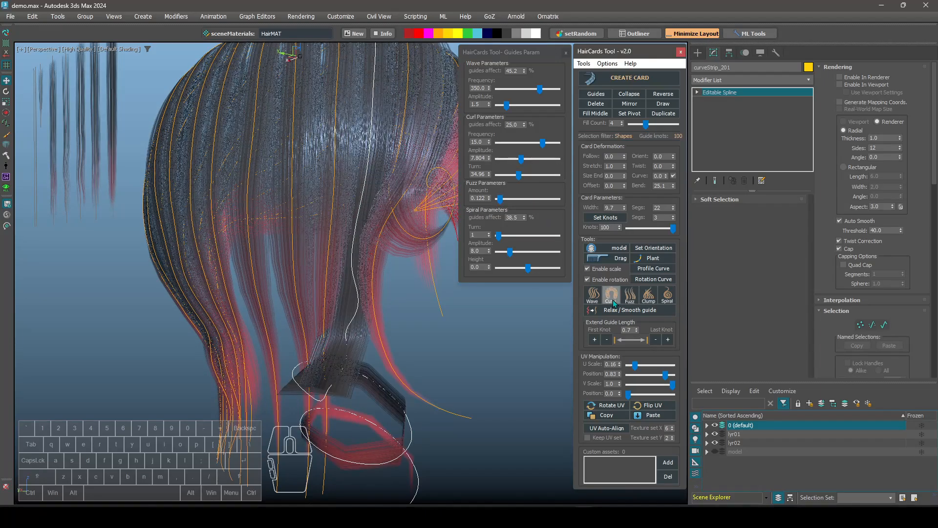
scroll(285, 387, "down", 3)
middle_click_drag(356, 371, 337, 292)
scroll(345, 289, "up", 2)
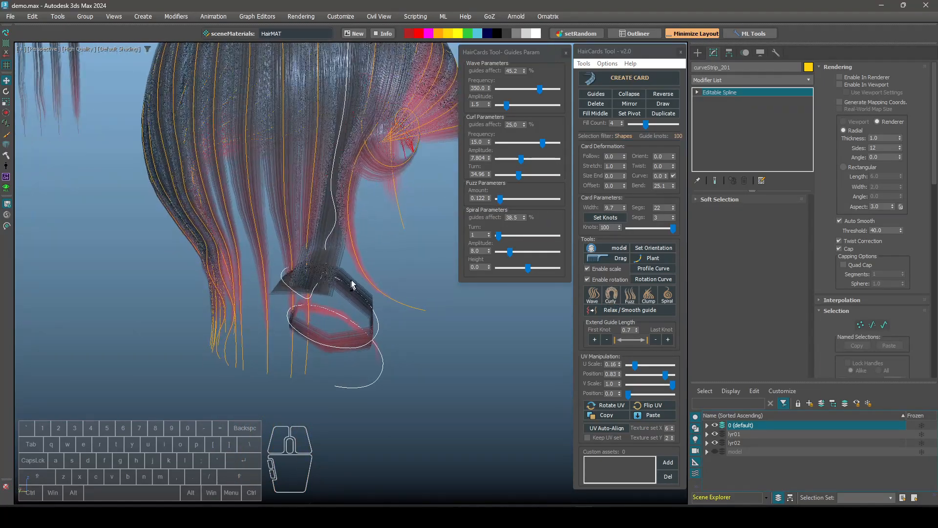
Undo the last curl, then try Curly on the side guide with amplitude 3.09
key("ctrl+z")
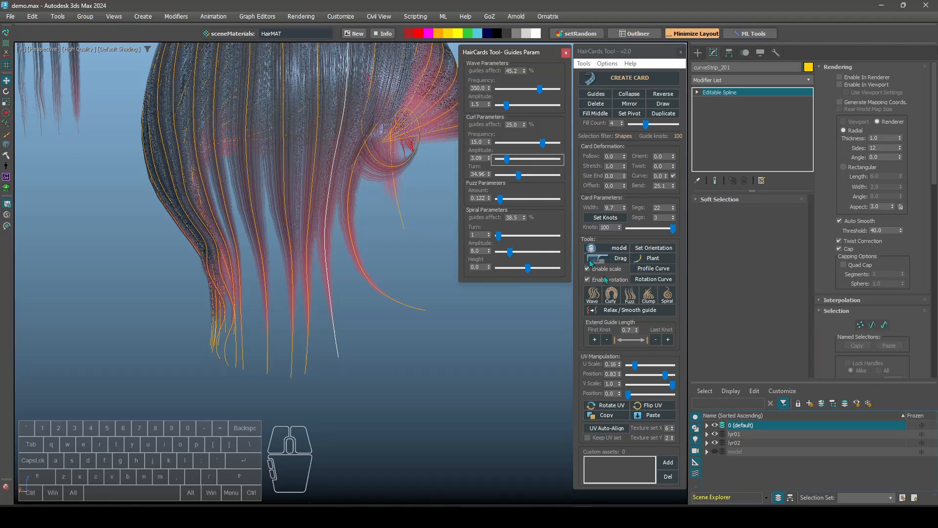
left_click(615, 297)
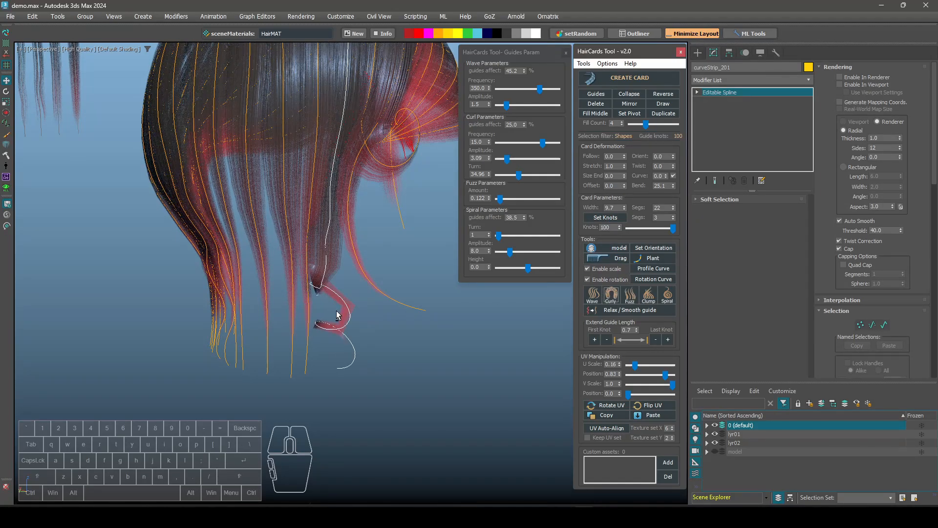
middle_click_drag(337, 314, 322, 308, "alt")
key("ctrl+z")
Set the curl guides effect to 40.9% and the turn to 17.07, and apply Curly to the side guide
left_click_drag(524, 124, 528, 46)
scroll(342, 281, "up", 5)
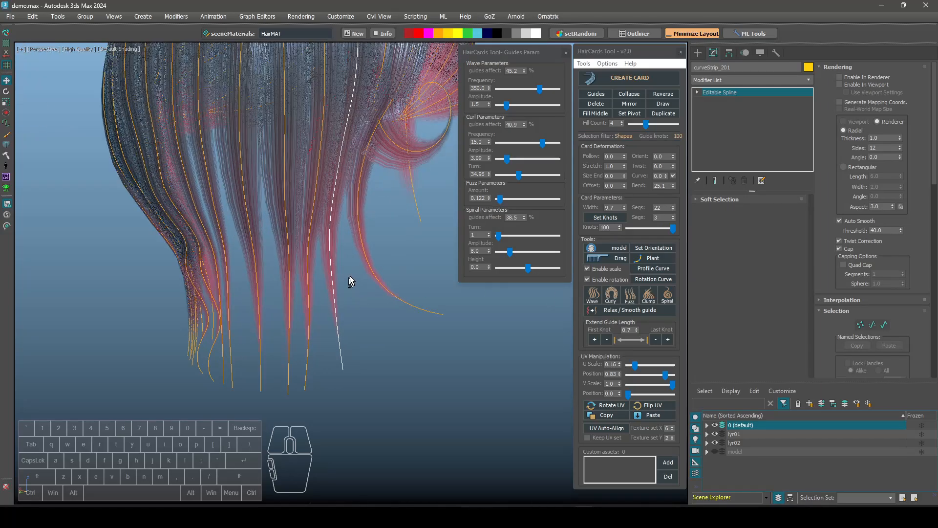
left_click(612, 295)
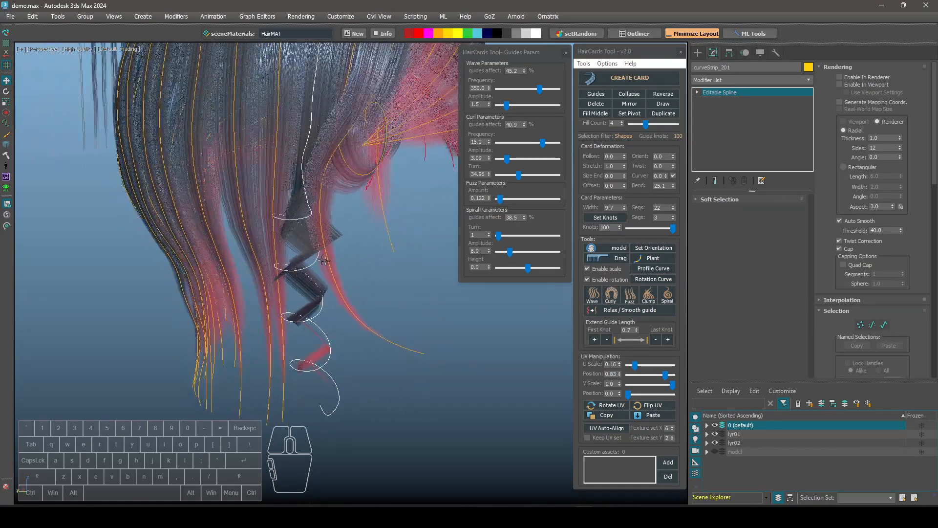
left_click_drag(520, 175, 509, 176)
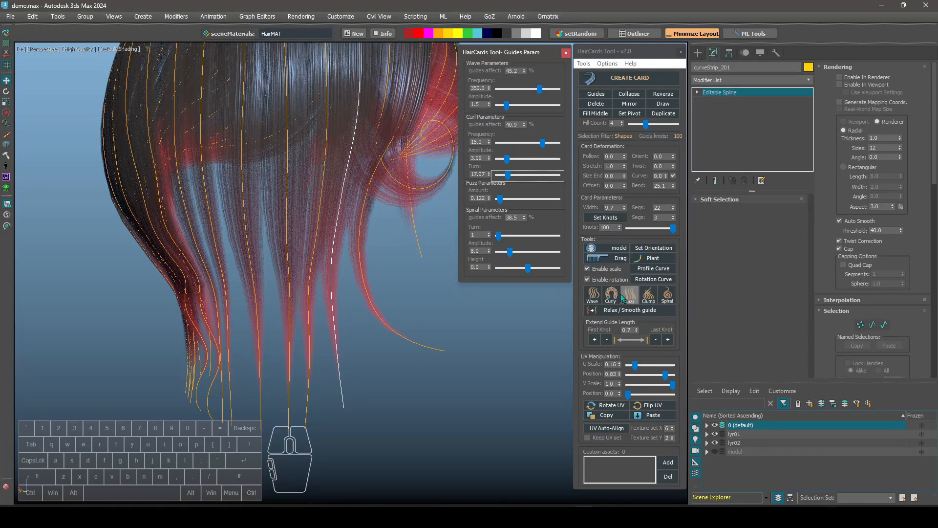
left_click(613, 295)
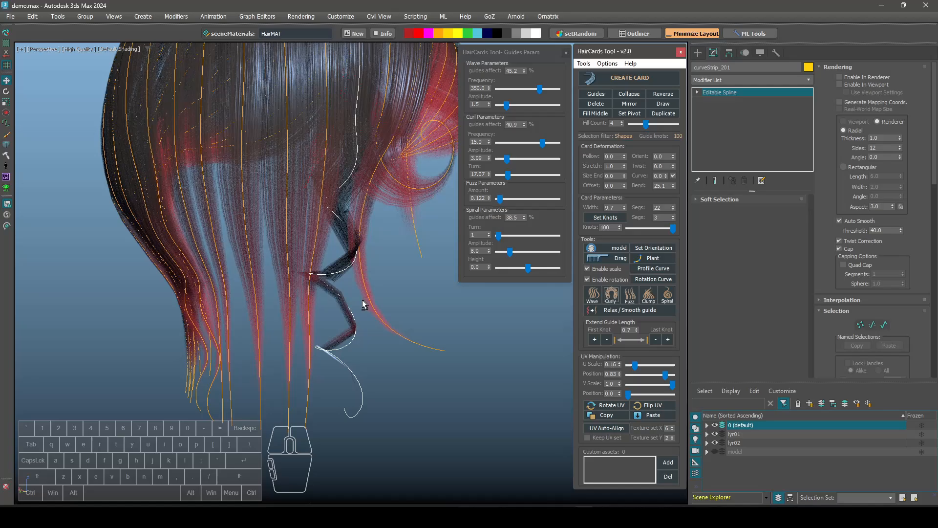
Relax the knots where the side guide's curl begins and raise the card's segments to 29
key("1")
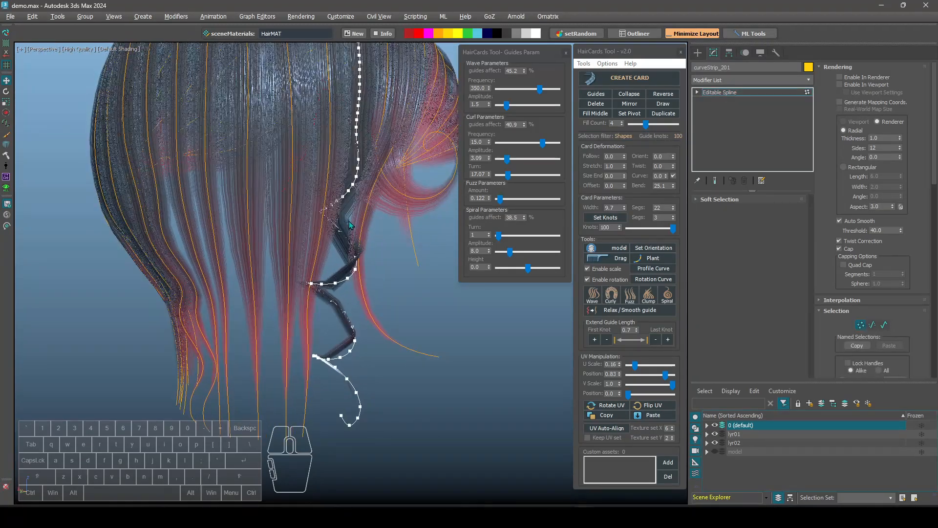
middle_click_drag(342, 273, 540, 221, "alt")
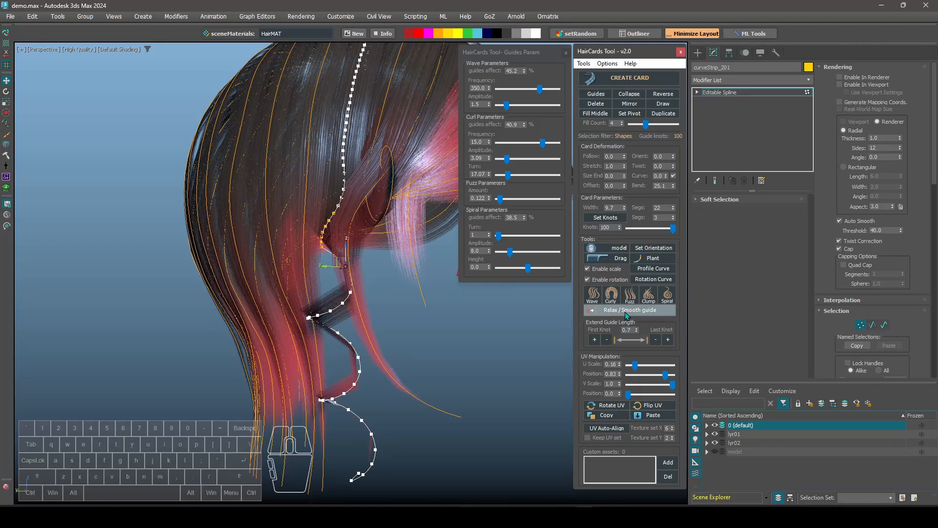
mouse_move(382, 273)
middle_mouse_down("alt")
mouse_move(431, 256)
mouse_move(398, 270)
middle_mouse_up("alt")
left_click_drag(674, 208, 675, 205)
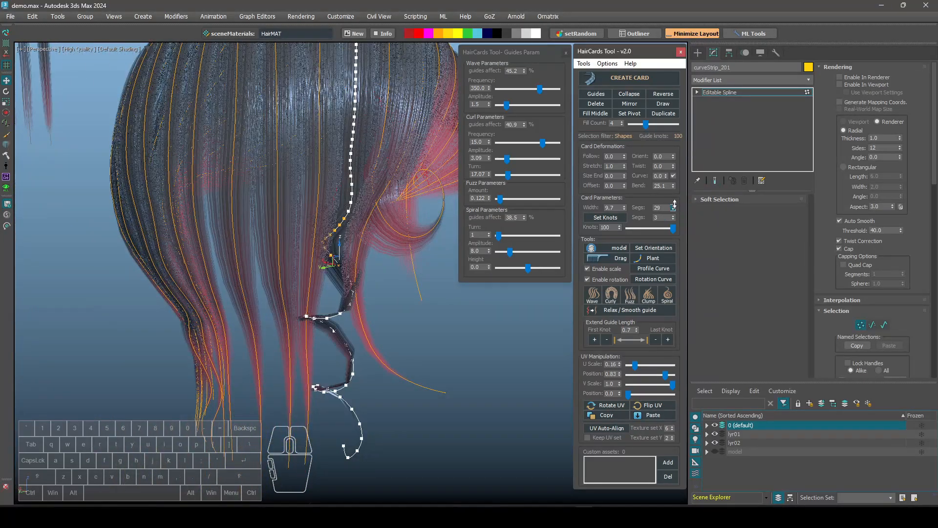
middle_click_drag(389, 371, 442, 368, "alt")
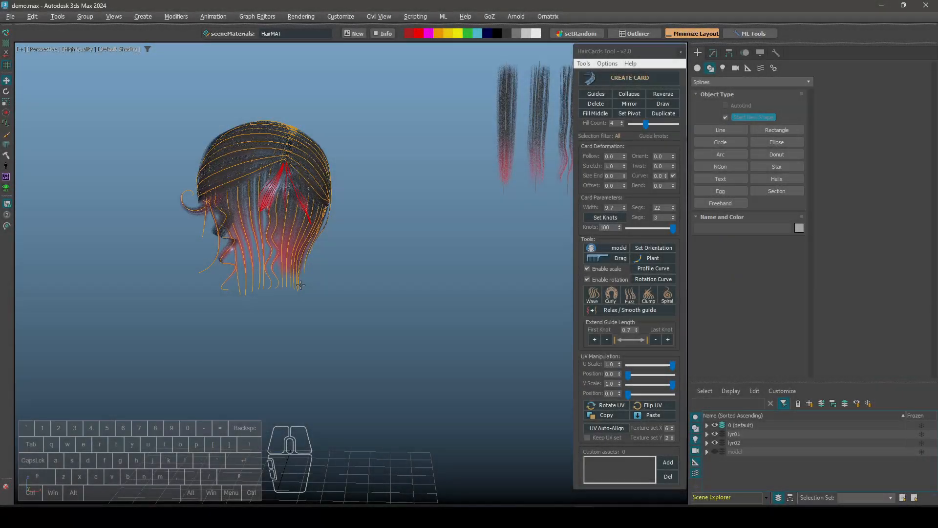
Open the Braid Tool Settings and place the window beside the main HairCards Tool window
middle_click_drag(310, 287, 362, 235, "alt")
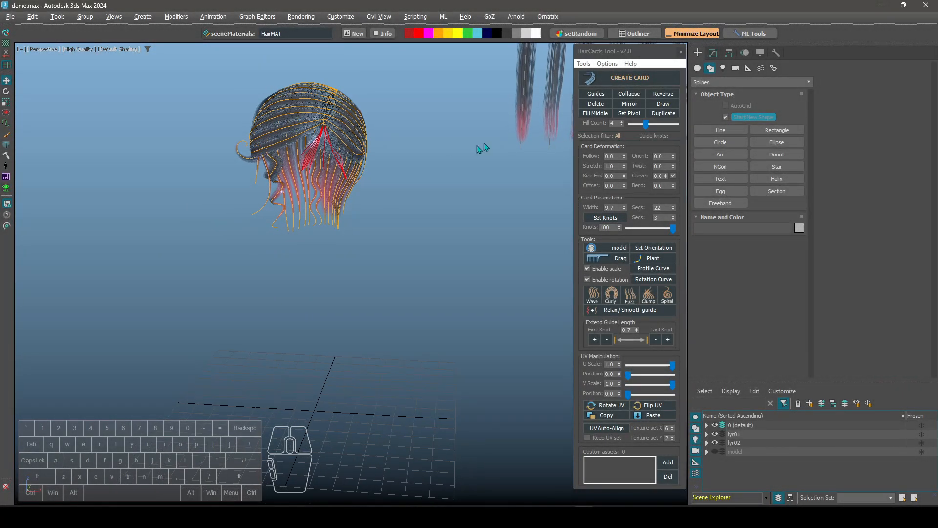
left_click(586, 64)
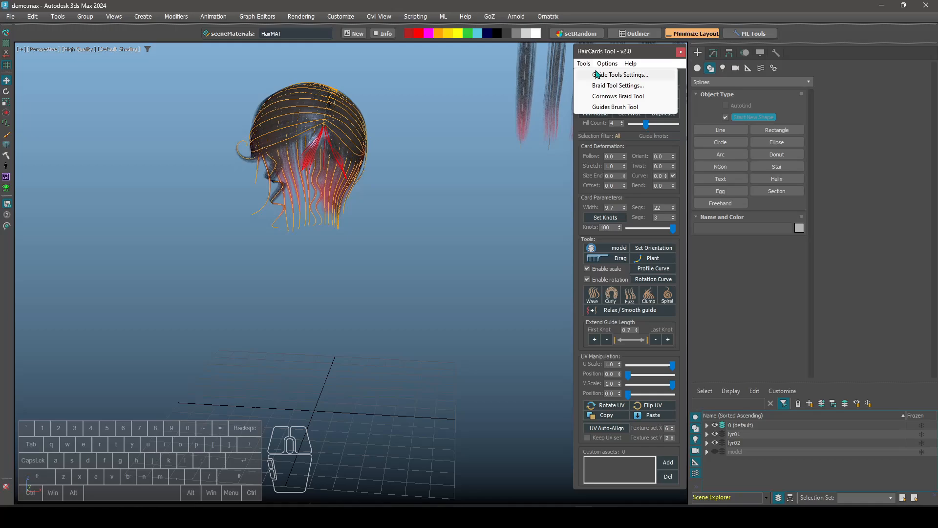
left_click(592, 64)
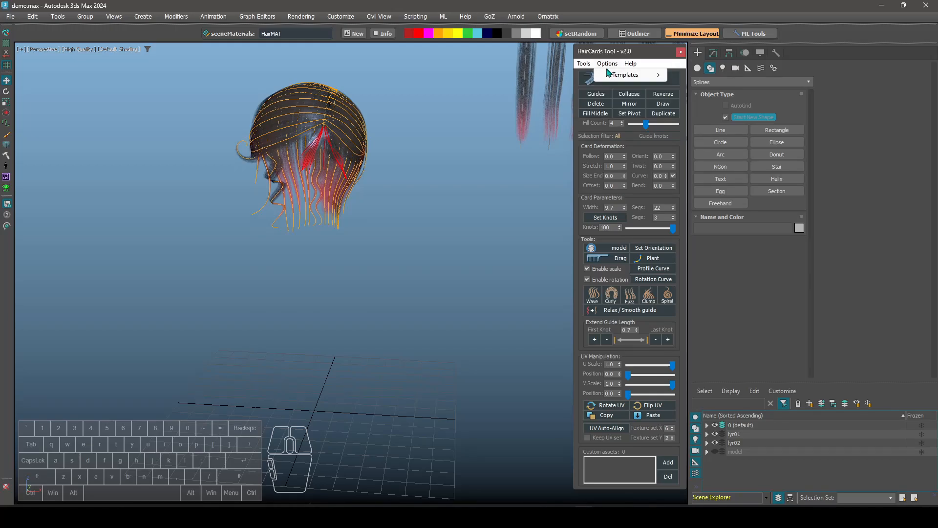
left_click(593, 64)
mouse_move(611, 65)
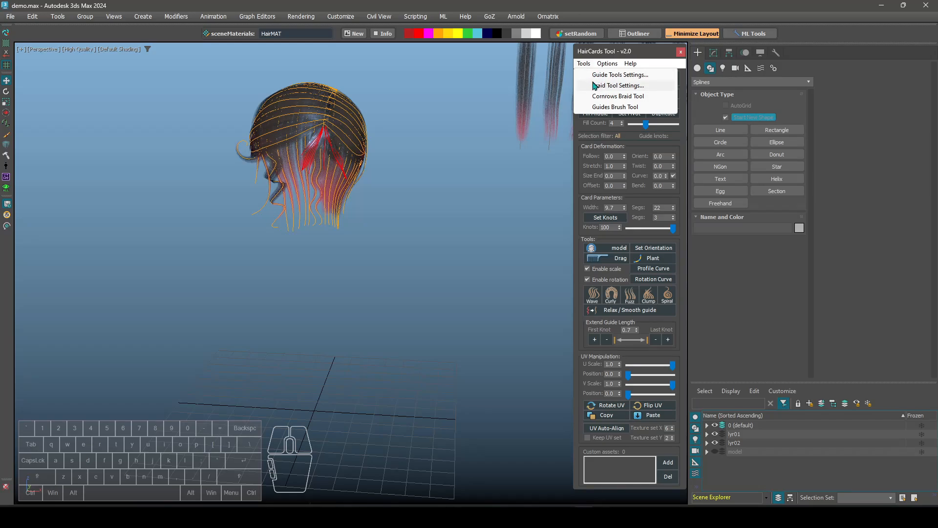
left_click(597, 86)
left_click_drag(728, 53, 494, 68)
middle_click_drag(429, 253, 436, 253, "alt")
scroll(337, 143, "up", 3)
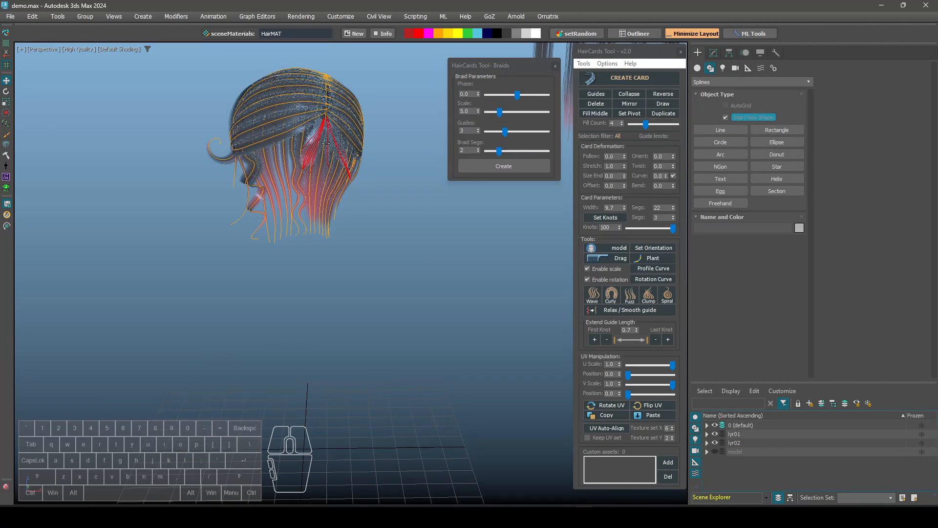
Add a Hair Braid template to the scene
mouse_move(335, 142)
middle_mouse_down()
mouse_move(339, 173)
mouse_move(342, 162)
mouse_move(333, 152)
mouse_move(332, 188)
mouse_move(362, 179)
middle_mouse_up()
scroll(339, 173, "up", 2)
scroll(335, 190, "down", 3)
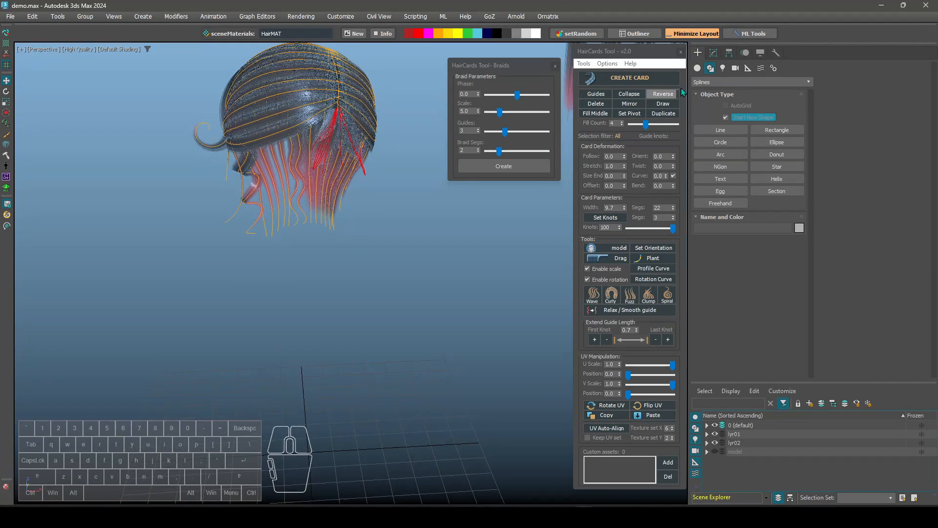
left_click(630, 63)
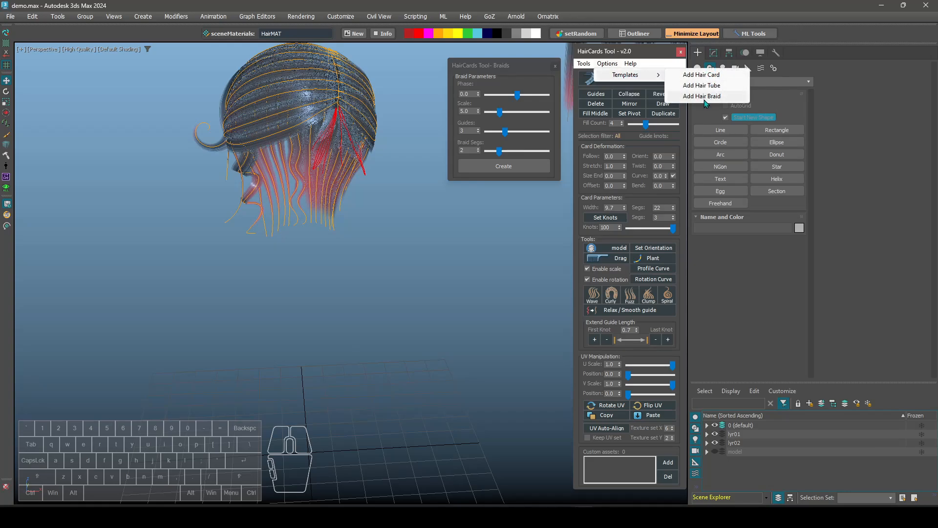
left_click(709, 99)
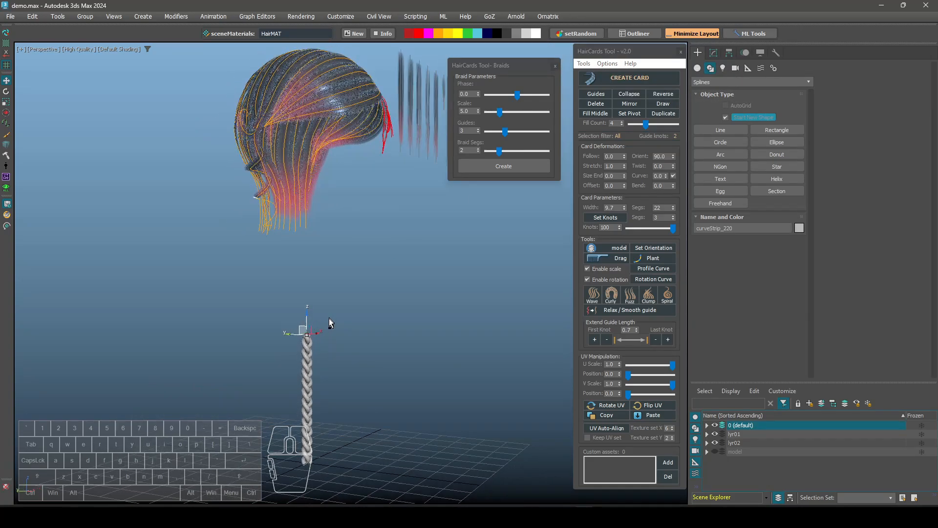
Tilt the template braid by moving the lower end knot of its guide sideways
scroll(298, 337, "up", 4)
left_click_drag(305, 326, 305, 311)
key("1")
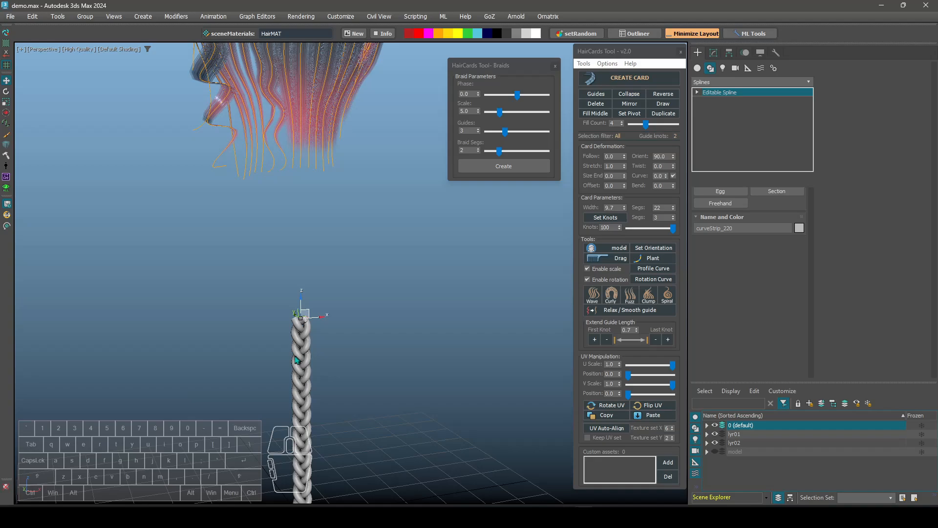
middle_click_drag(303, 370, 291, 322)
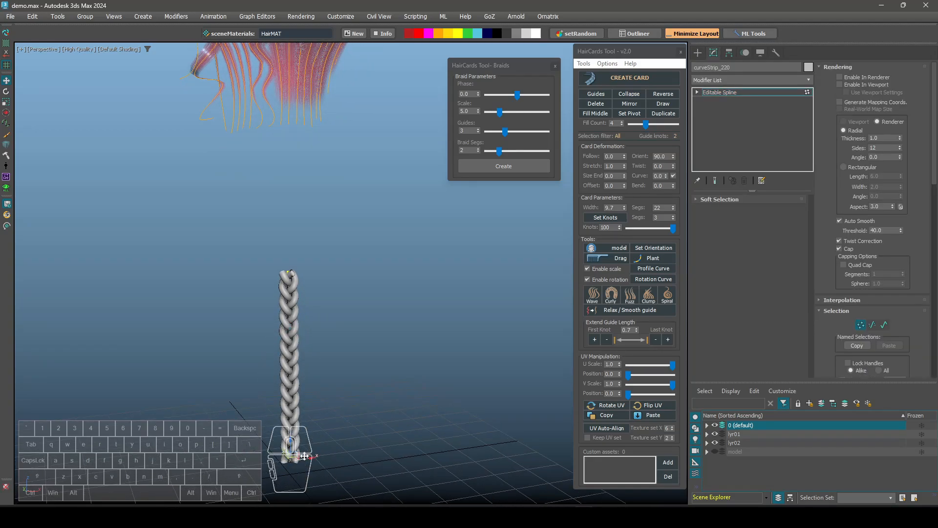
left_click_drag(304, 456, 266, 462)
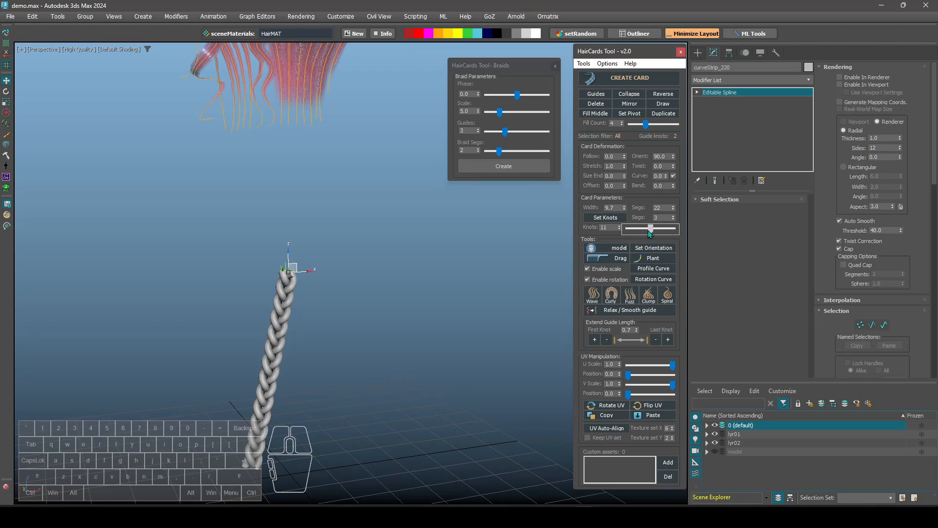
Bend the template braid into a wavy shape using 9 guide knots, then delete it
left_click(599, 221)
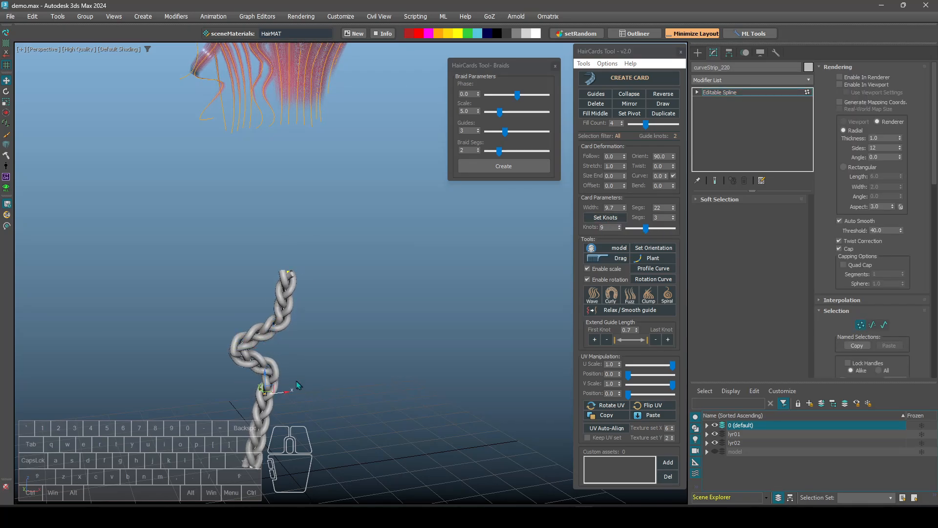
left_click_drag(272, 386, 244, 400)
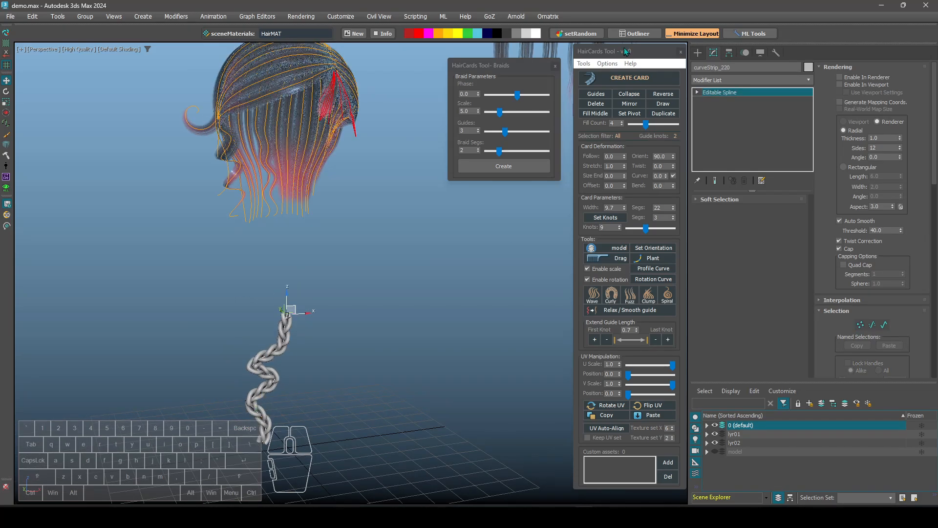
left_click(596, 103)
Clone the guide running along the side of the head above the ponytail as an independent copy
middle_click_drag(200, 214, 278, 272, "alt")
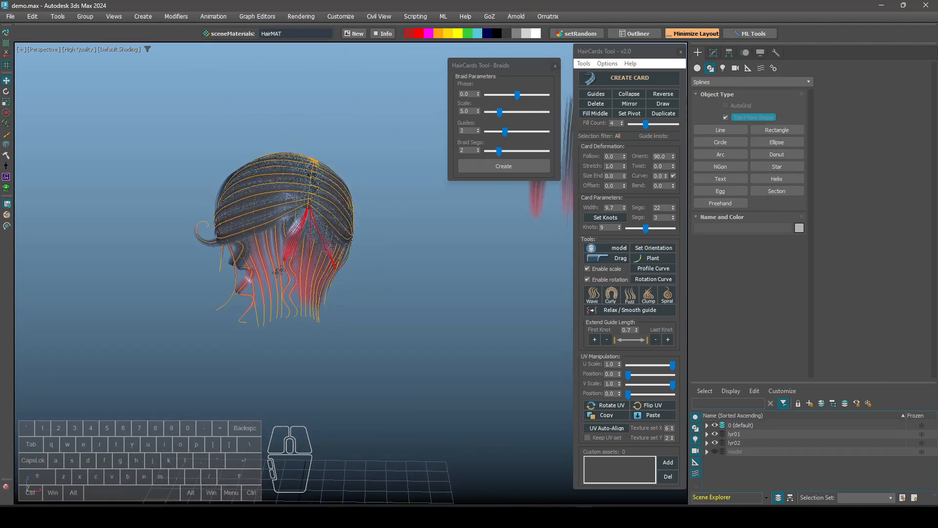
scroll(269, 178, "up", 2)
scroll(345, 149, "up", 3)
scroll(247, 213, "up", 4)
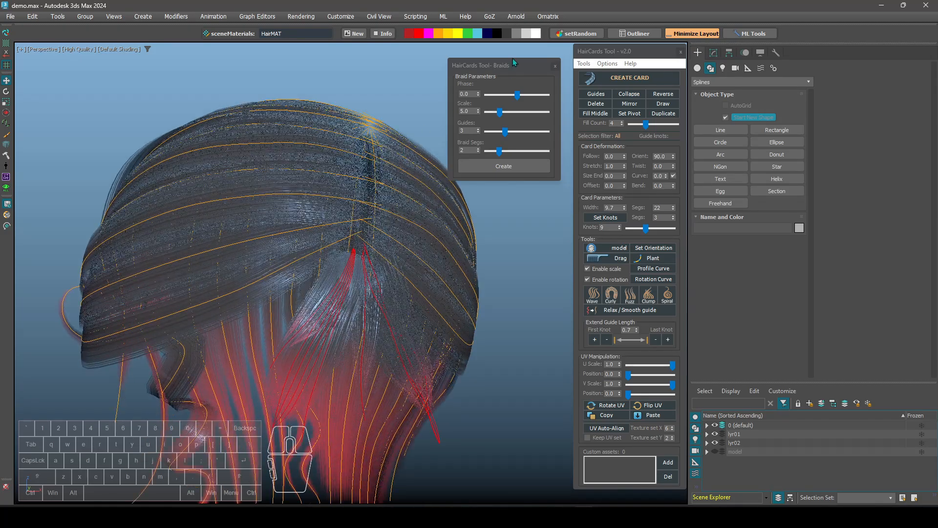
middle_click_drag(306, 227, 293, 237, "alt")
left_click(319, 180)
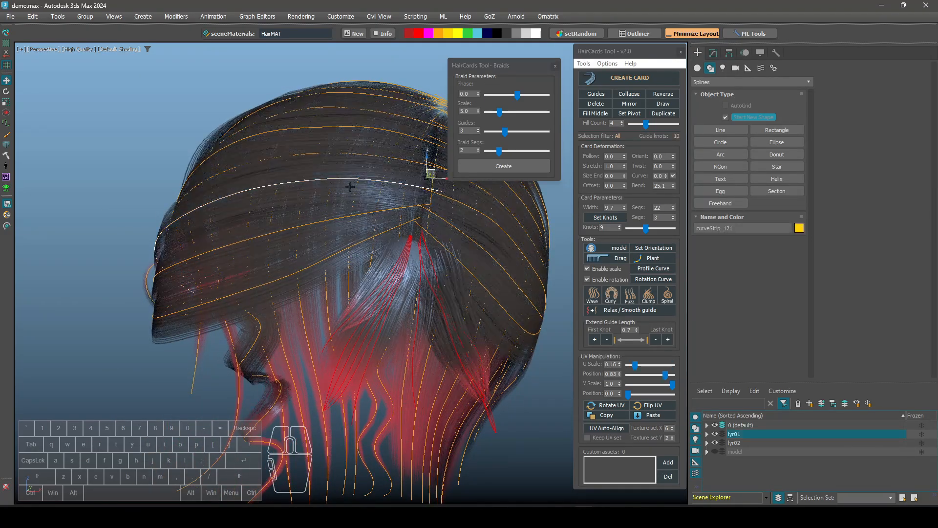
mouse_move(350, 186)
middle_mouse_down("alt")
mouse_move(308, 184)
mouse_move(274, 225)
mouse_move(315, 149)
mouse_move(296, 168)
mouse_move(234, 191)
mouse_move(256, 219)
mouse_move(262, 188)
mouse_move(254, 232)
mouse_move(263, 236)
middle_mouse_up("alt")
scroll(240, 193, "up", 3)
scroll(240, 213, "up", 2)
key("ctrl+v")
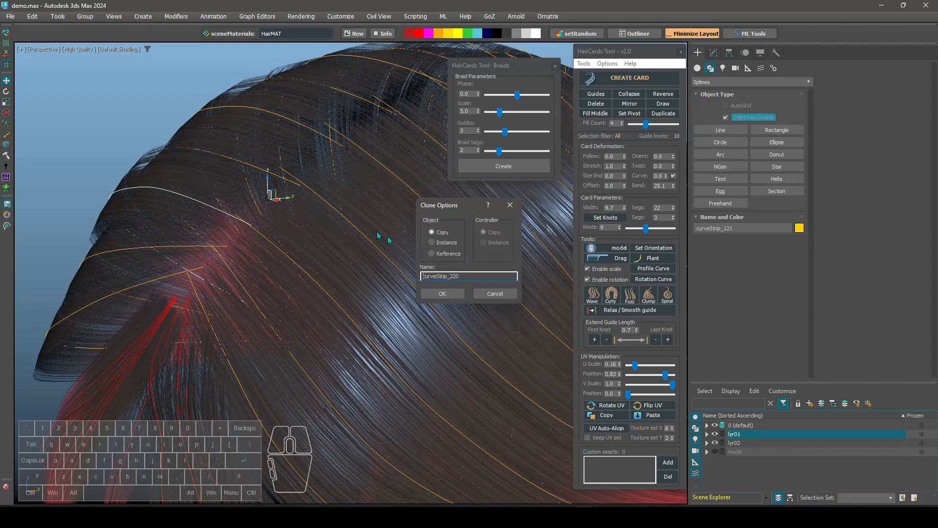
left_click(442, 294)
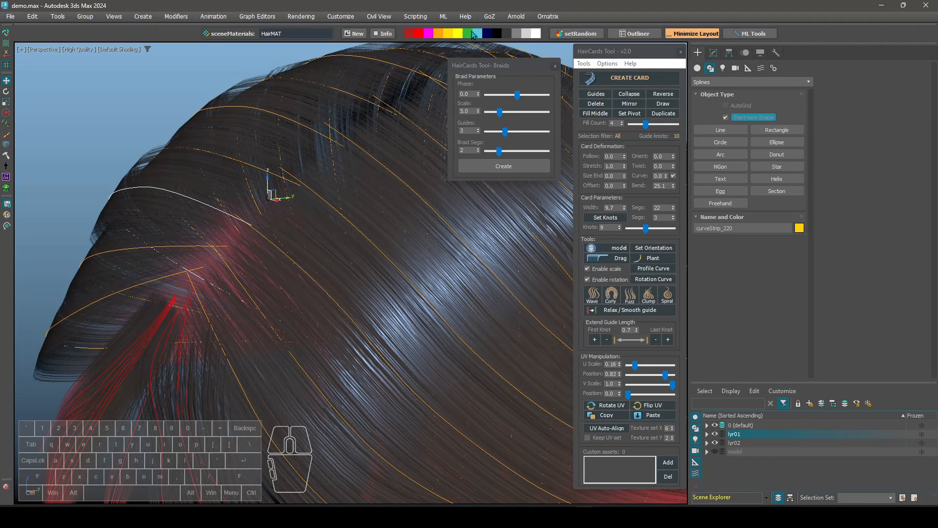
Colour the cloned guide green and create a braid along it with scale 5.0, 3 guides and 2 braid segments
middle_click_drag(328, 142, 308, 181, "alt")
scroll(169, 196, "down", 5)
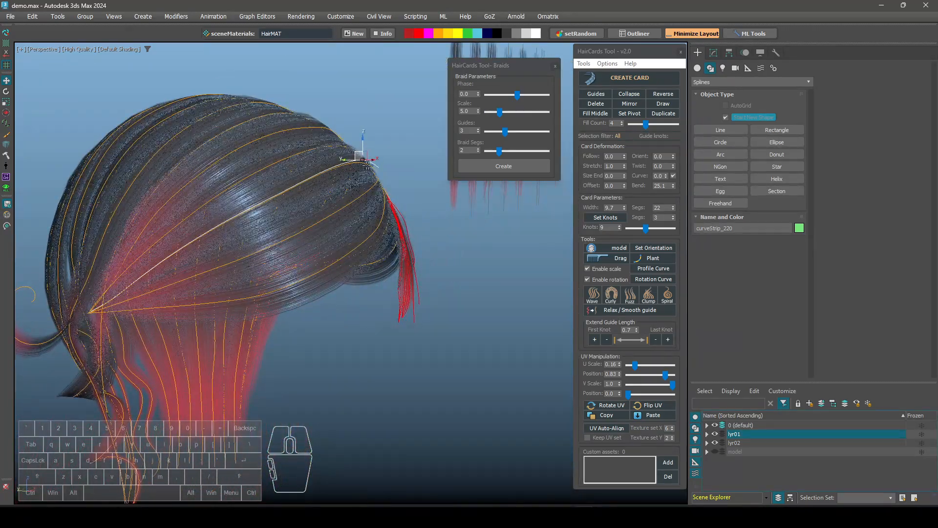
middle_click_drag(144, 298, 320, 175, "alt")
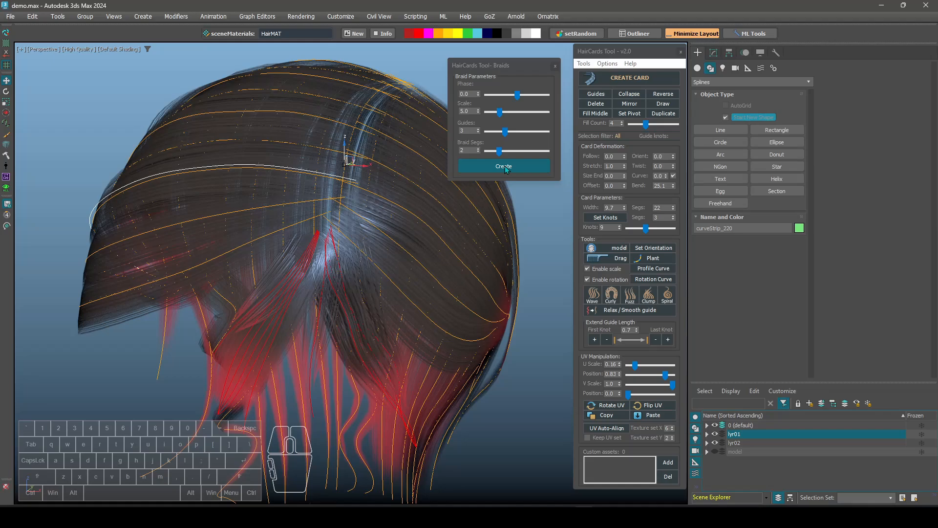
left_click(506, 166)
middle_click_drag(300, 235, 354, 220, "alt")
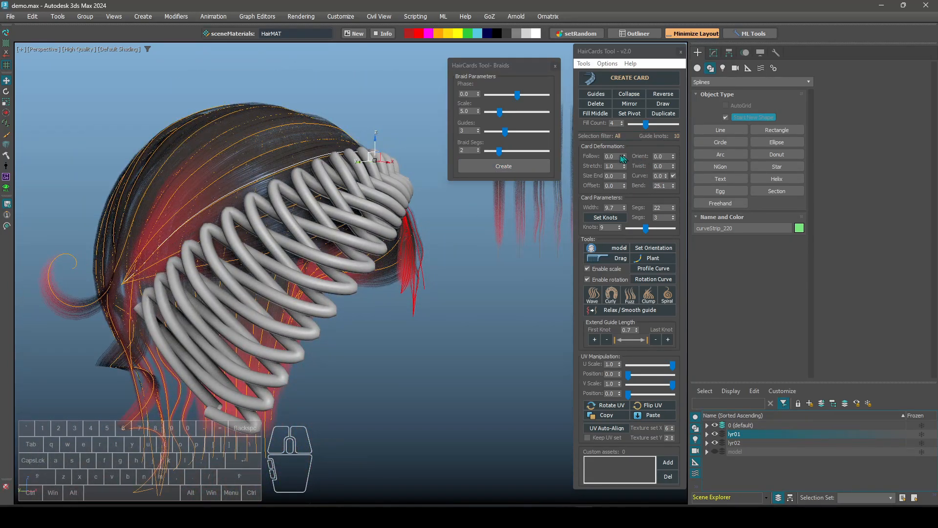
Reset the Bend deformation of the braid on the head to 0.0
right_click(673, 188)
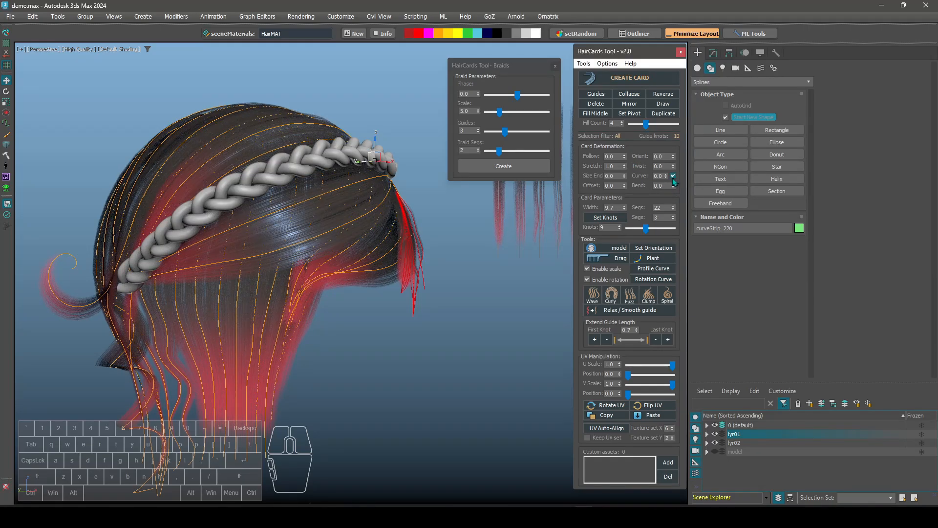
middle_click_drag(337, 181, 367, 188, "alt")
scroll(367, 189, "up", 3)
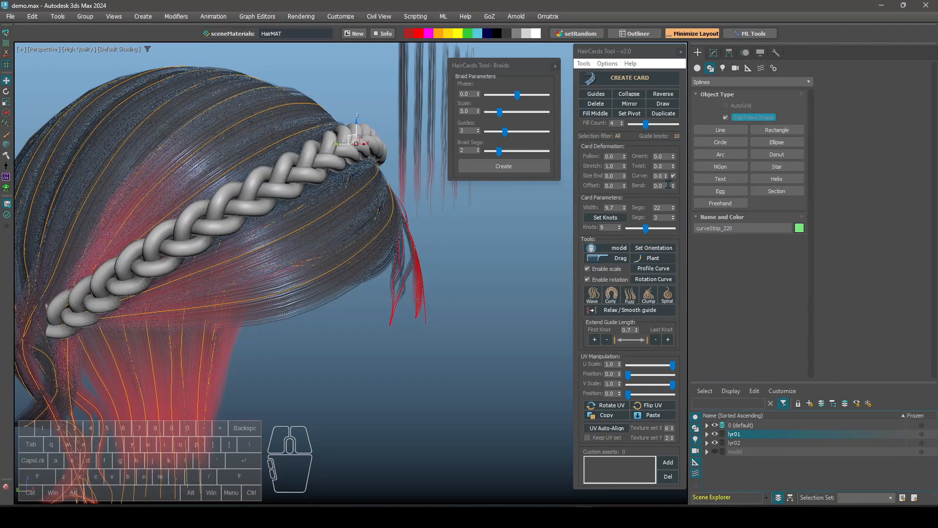
middle_click_drag(430, 195, 344, 202, "alt")
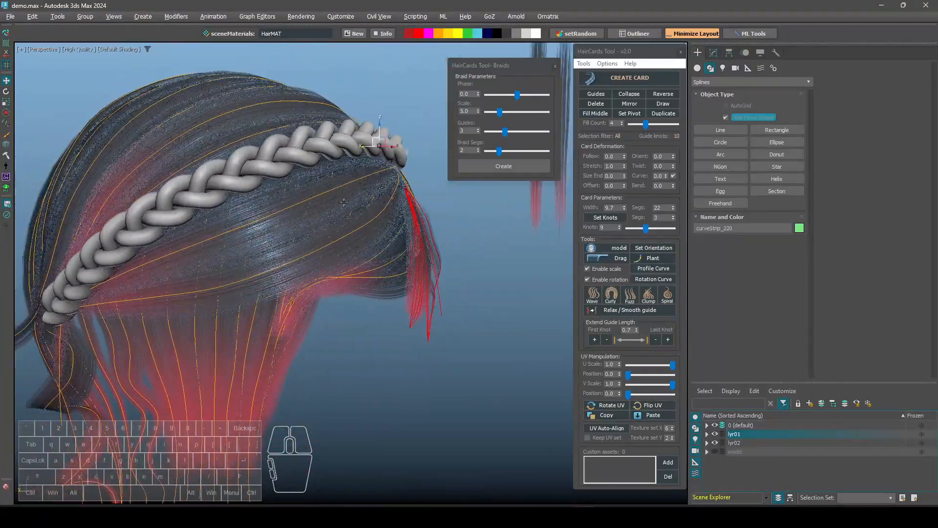
middle_click_drag(222, 245, 193, 188, "alt")
middle_click_drag(161, 264, 350, 197, "alt")
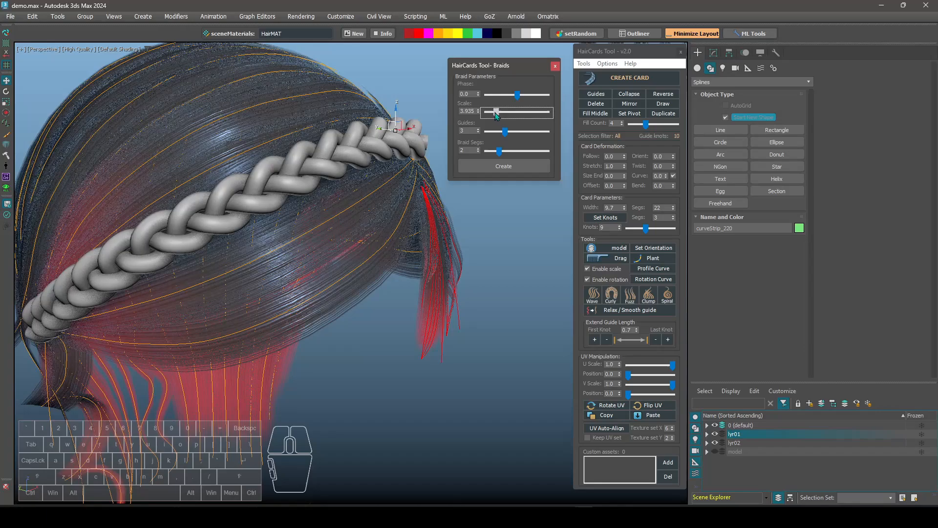
Recreate the braid along the green guide with scale 2.854, and again with scale 1.154
left_click_drag(495, 112, 491, 113)
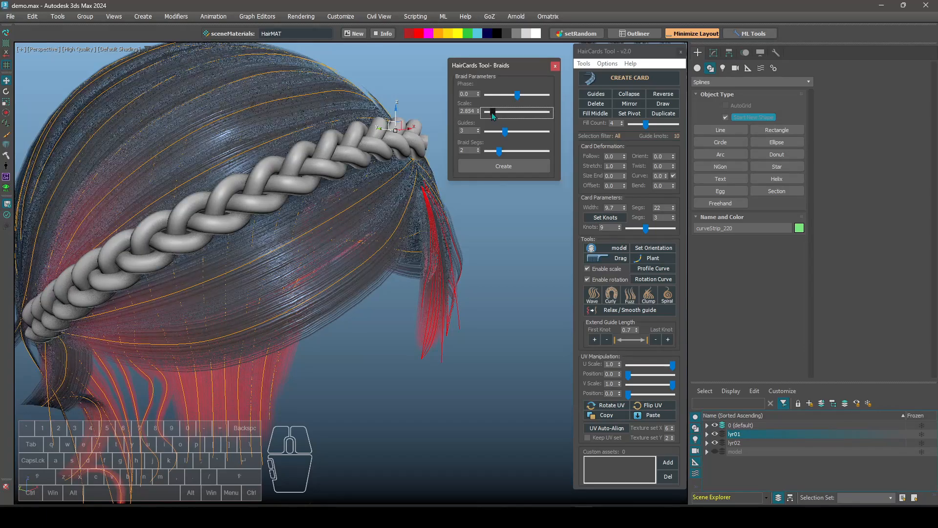
left_click(504, 166)
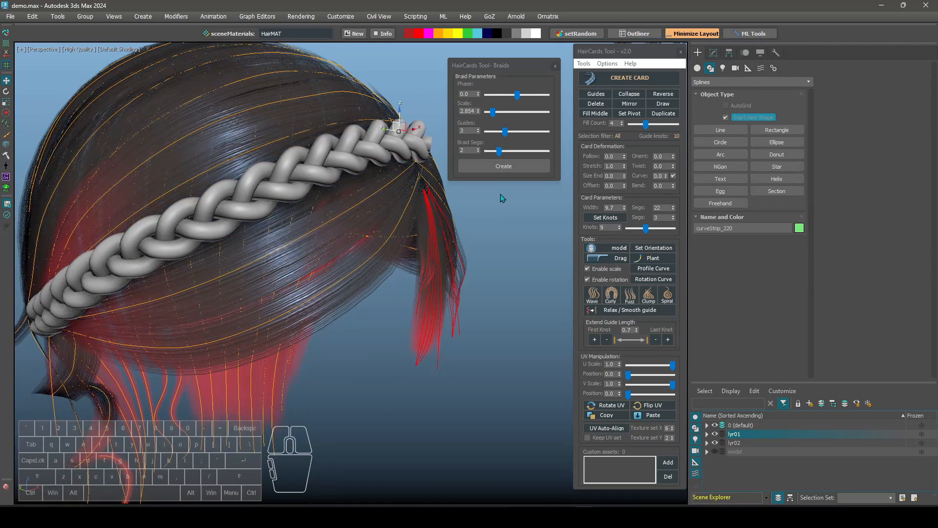
left_click(506, 168)
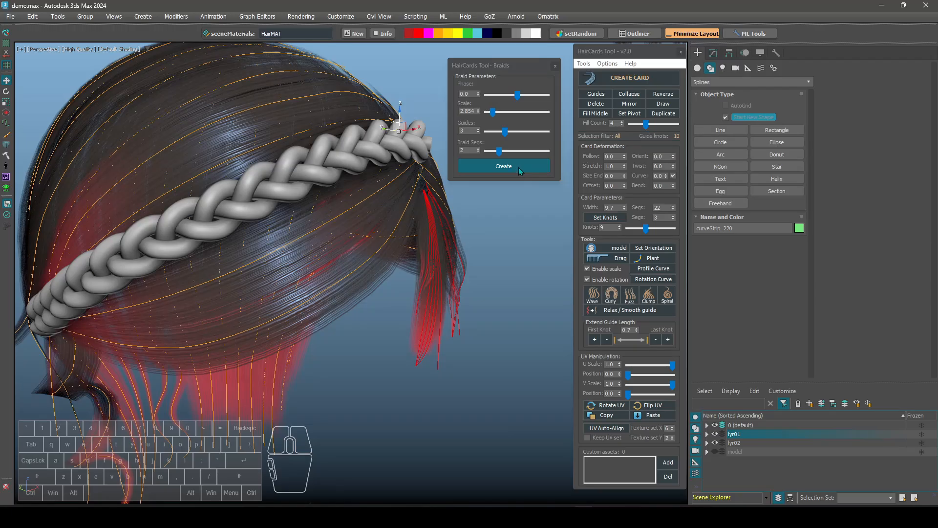
mouse_move(352, 205)
middle_mouse_down("alt")
mouse_move(251, 226)
mouse_move(359, 187)
mouse_move(338, 181)
mouse_move(401, 182)
mouse_move(353, 189)
middle_mouse_up("alt")
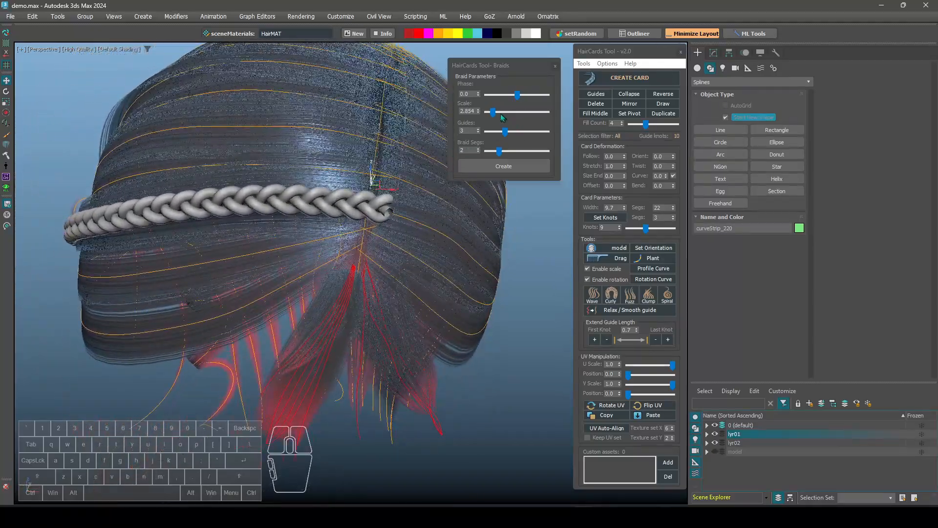
left_click_drag(502, 116, 487, 112)
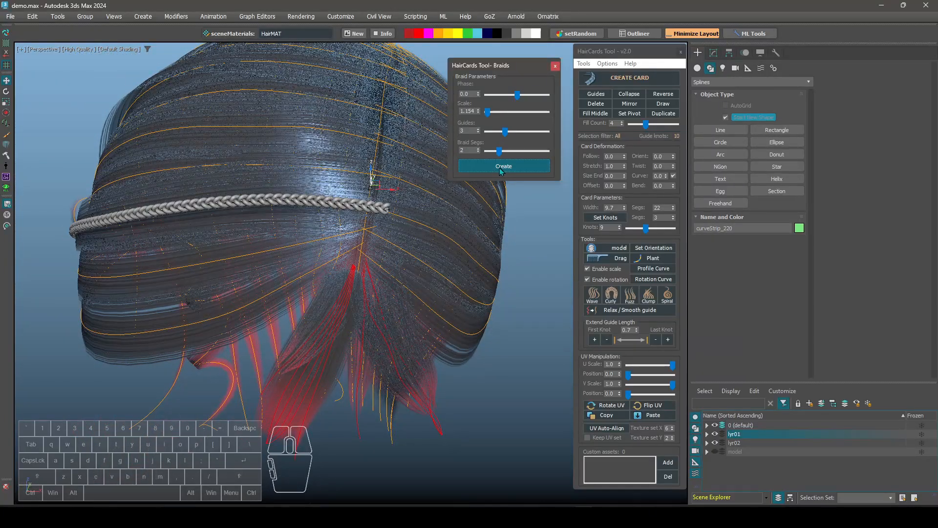
middle_click_drag(289, 205, 313, 202, "alt")
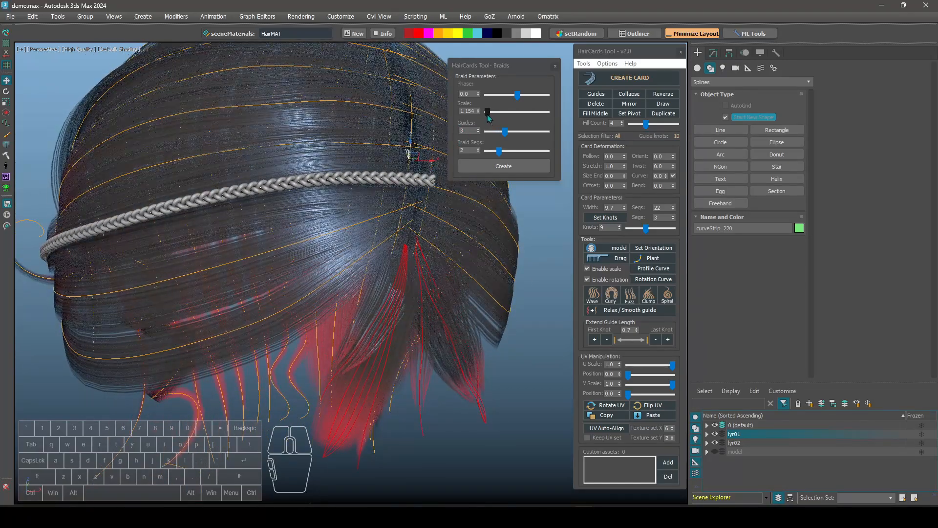
Recreate the braid with scale 1.927 and display edged faces in the viewport
left_click_drag(493, 115, 490, 112)
left_click(504, 166)
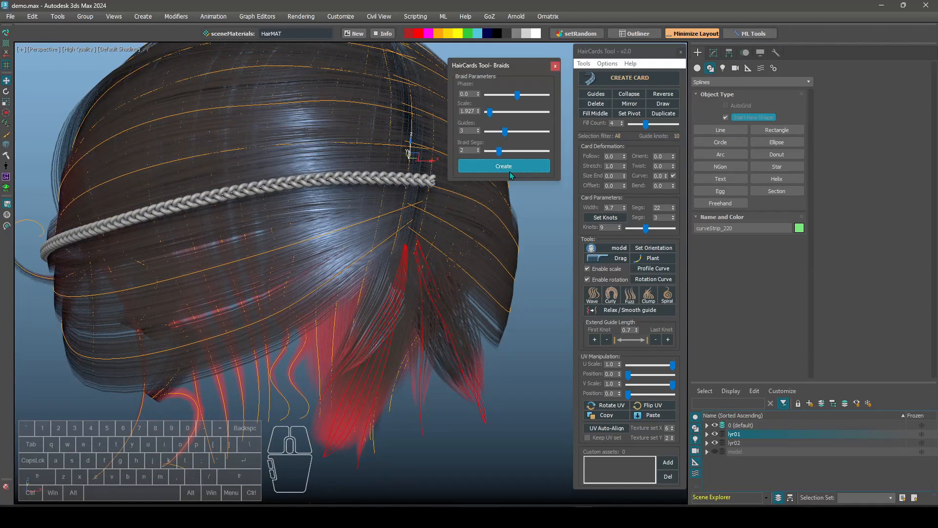
mouse_move(311, 174)
middle_mouse_down("alt")
mouse_move(276, 208)
mouse_move(296, 197)
mouse_move(316, 204)
mouse_move(310, 198)
middle_mouse_up("alt")
scroll(270, 200, "up", 2)
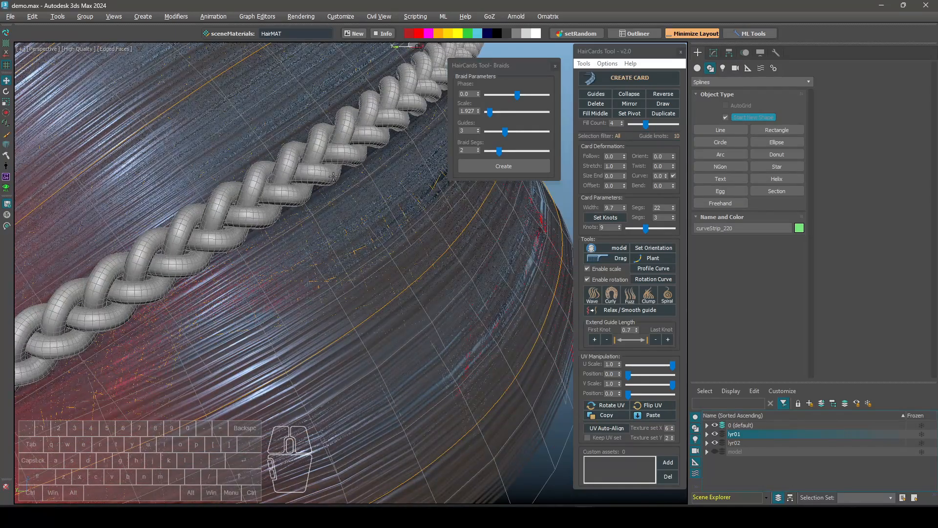
Try lower mesh density on the braid by setting its braid segments to 1, and again to 0
mouse_move(500, 151)
left_mouse_down()
mouse_move(511, 154)
mouse_move(494, 153)
left_mouse_up()
scroll(210, 194, "down", 4)
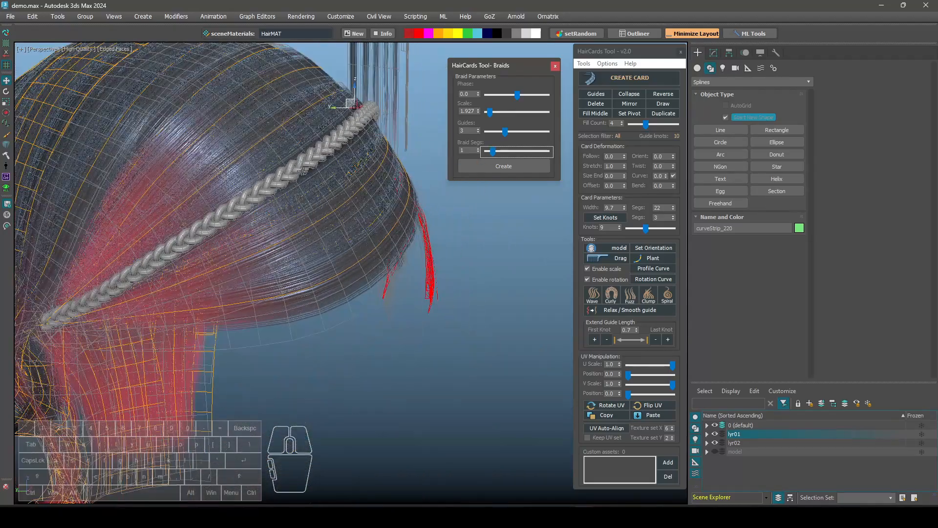
middle_click_drag(210, 194, 292, 161, "alt")
scroll(268, 145, "up", 2)
scroll(330, 202, "up", 2)
left_click_drag(492, 151, 486, 151)
middle_click_drag(312, 164, 329, 193, "alt")
scroll(322, 178, "down", 3)
scroll(329, 192, "up", 3)
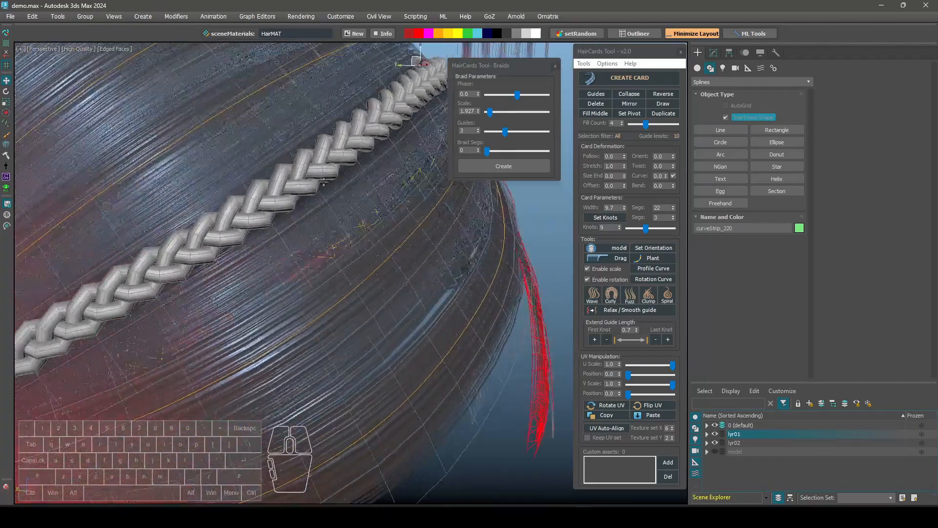
Set the braid segments to 1 for the braid on the side of the head
left_click_drag(487, 151, 492, 151)
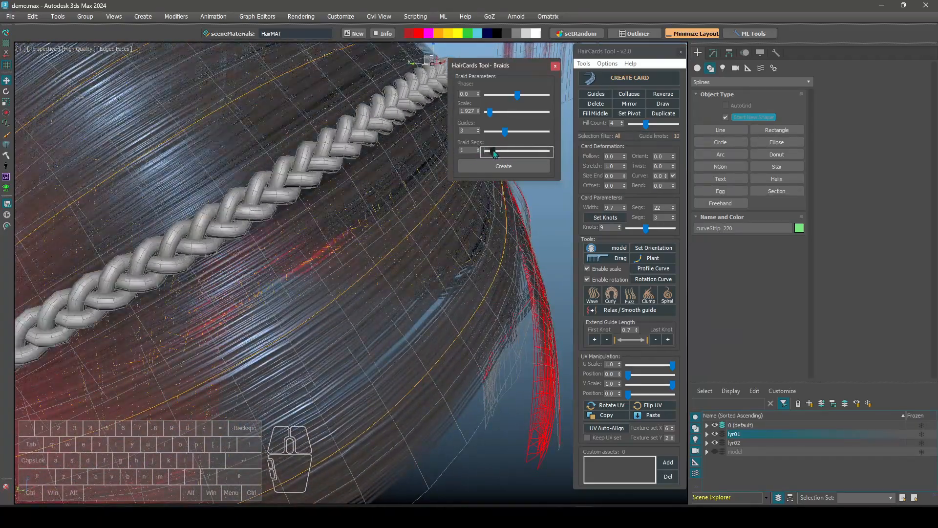
scroll(306, 202, "down", 3)
scroll(307, 202, "up", 3)
scroll(306, 202, "down", 4)
middle_click_drag(306, 202, 306, 175, "alt")
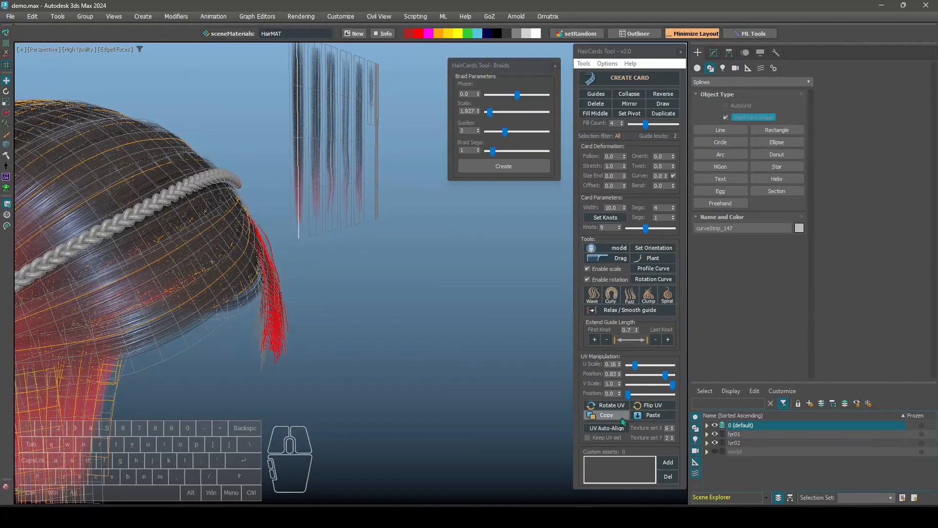
Copy the UV settings of a template hair strip behind the head and paste them onto the braid
scroll(201, 235, "up", 3)
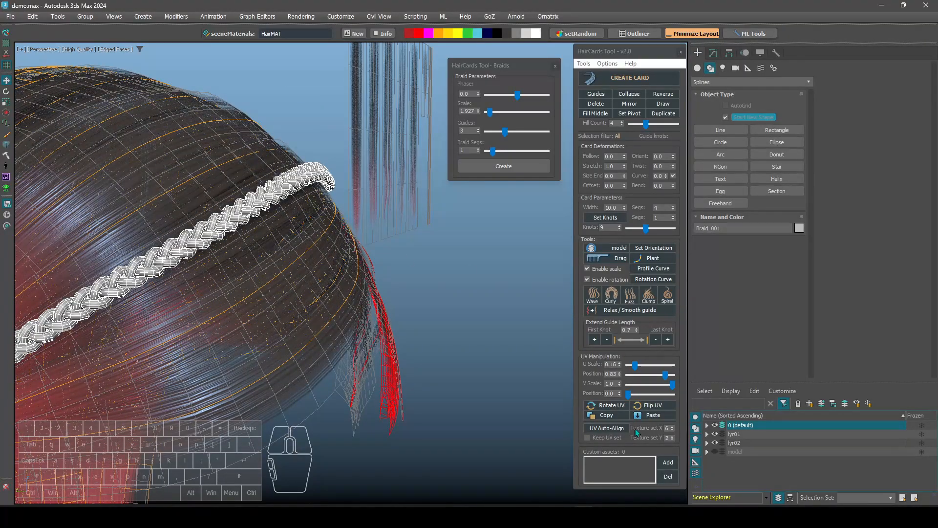
left_click(652, 418)
middle_click_drag(329, 146, 347, 142, "alt")
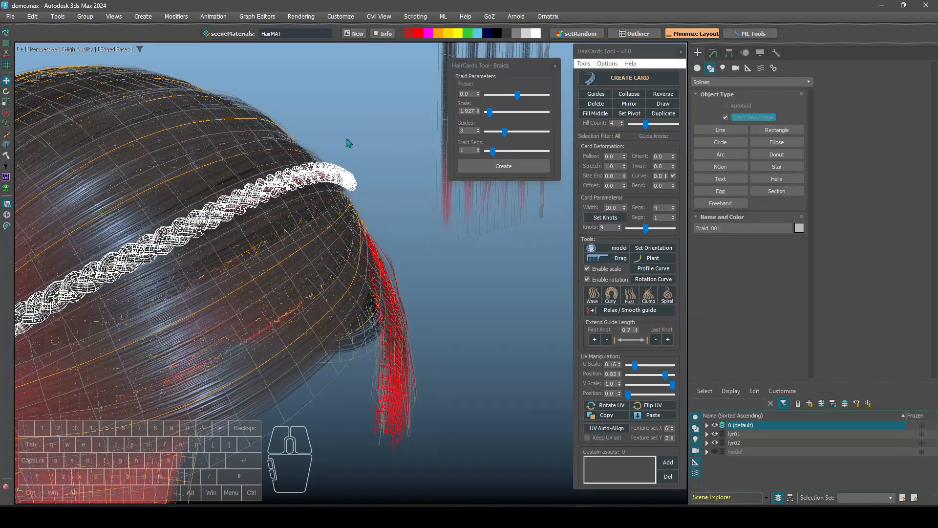
left_click(347, 142)
scroll(287, 181, "up", 1)
left_click(285, 180)
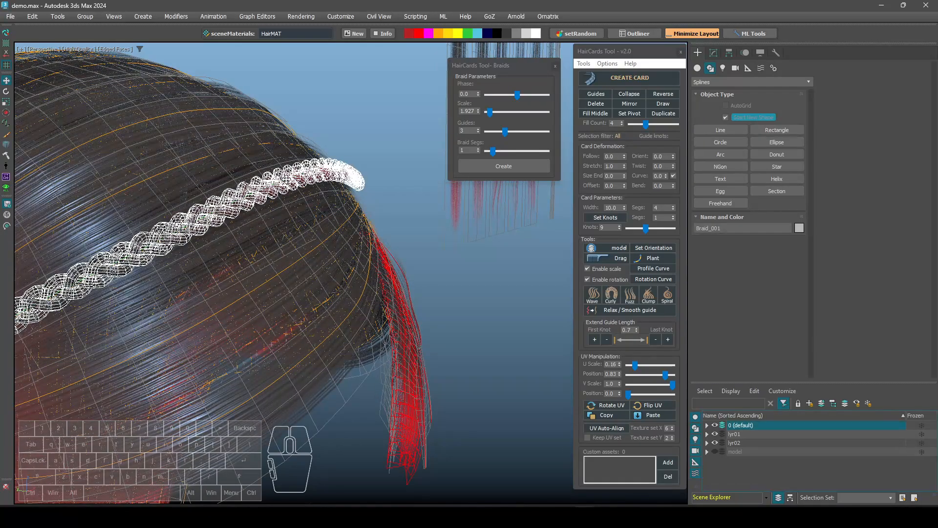
Limit the selection filter to Shapes and select the guide inside the braid, with edged faces hidden
left_click(497, 254)
left_click(640, 246)
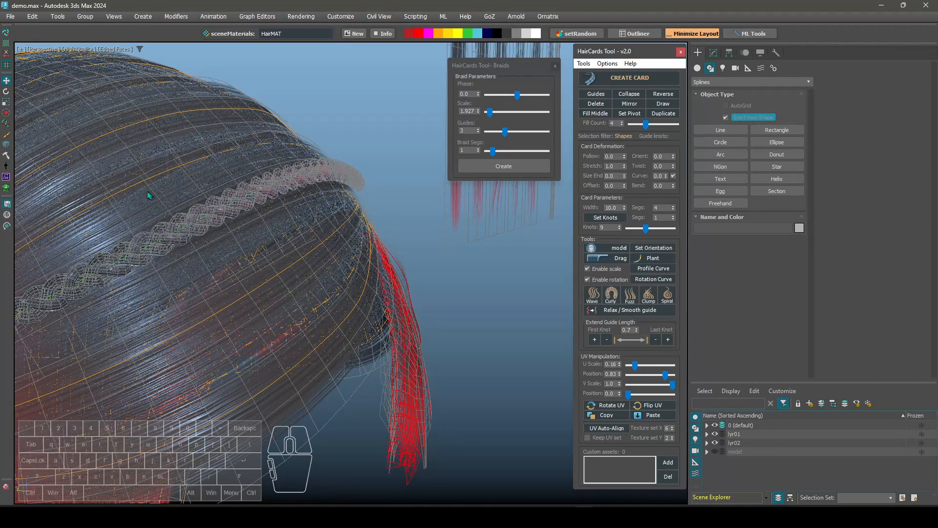
middle_click_drag(275, 220, 348, 190, "alt")
mouse_move(199, 235)
middle_mouse_down("alt")
mouse_move(164, 230)
mouse_move(291, 301)
mouse_move(291, 269)
middle_mouse_up("alt")
scroll(291, 268, "down", 3)
key("F4")
key("F4")
key("F4")
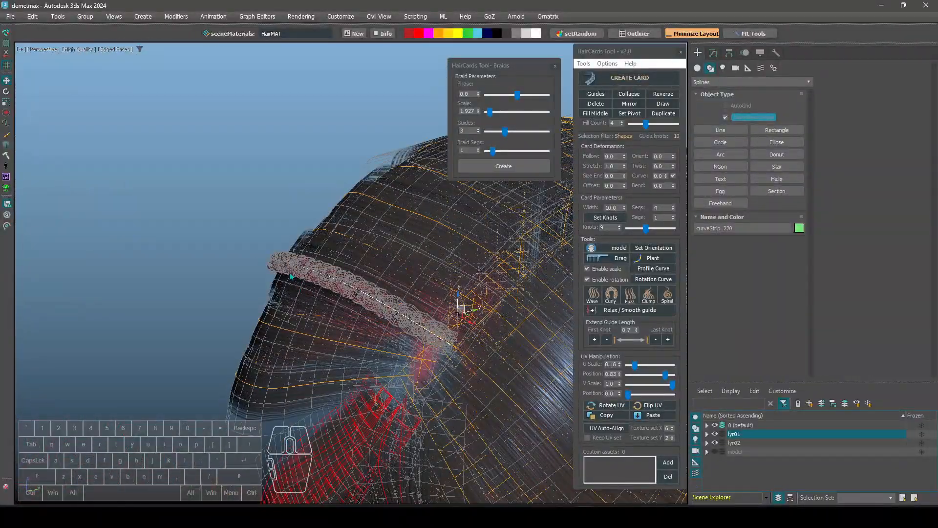
scroll(266, 262, "up", 5)
scroll(266, 262, "down", 1)
scroll(272, 259, "down", 5)
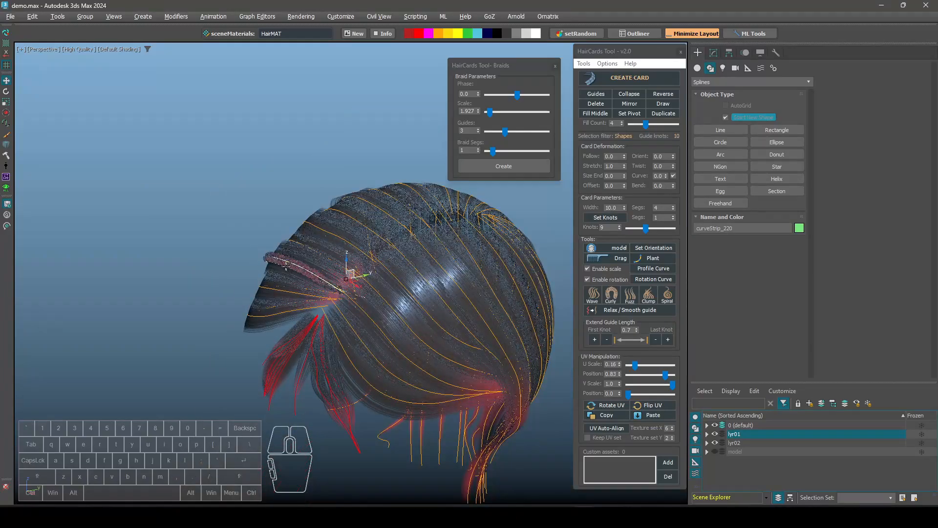
Flip the UVs of the textured braid and set its U Scale to 0.13
middle_click_drag(271, 260, 440, 312, "alt")
scroll(381, 256, "up", 3)
left_click(660, 404)
middle_click_drag(481, 234, 311, 309, "alt")
scroll(304, 326, "up", 6)
scroll(303, 325, "up", 2)
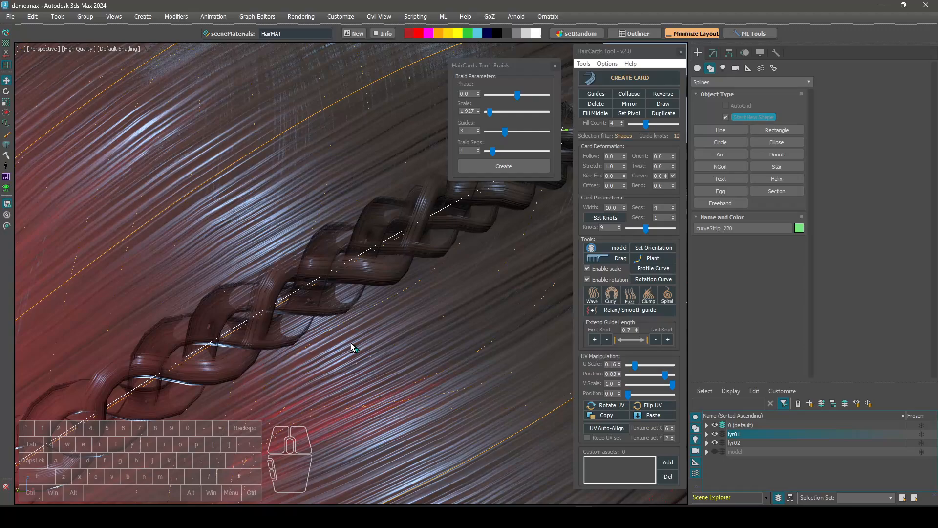
middle_click_drag(351, 342, 524, 323, "alt")
left_click_drag(634, 363, 635, 365)
scroll(303, 317, "down", 8)
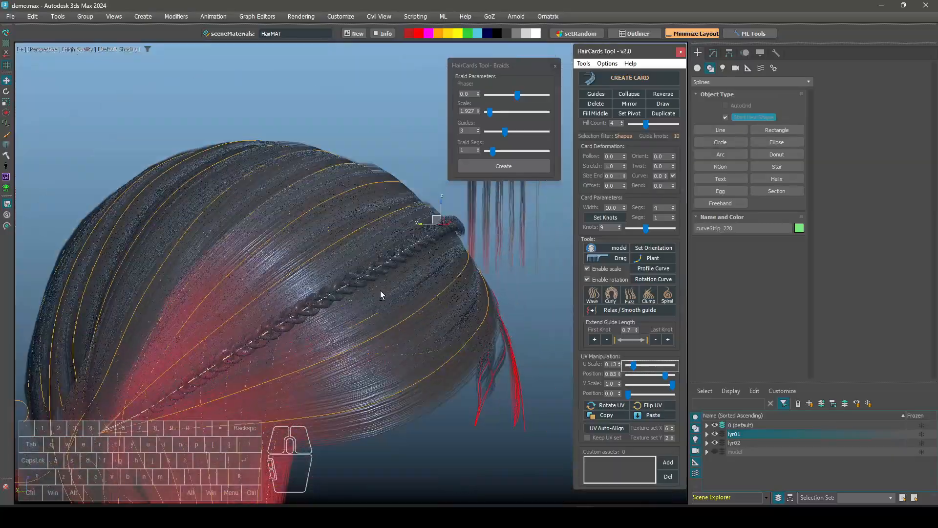
middle_click_drag(381, 295, 323, 259, "alt")
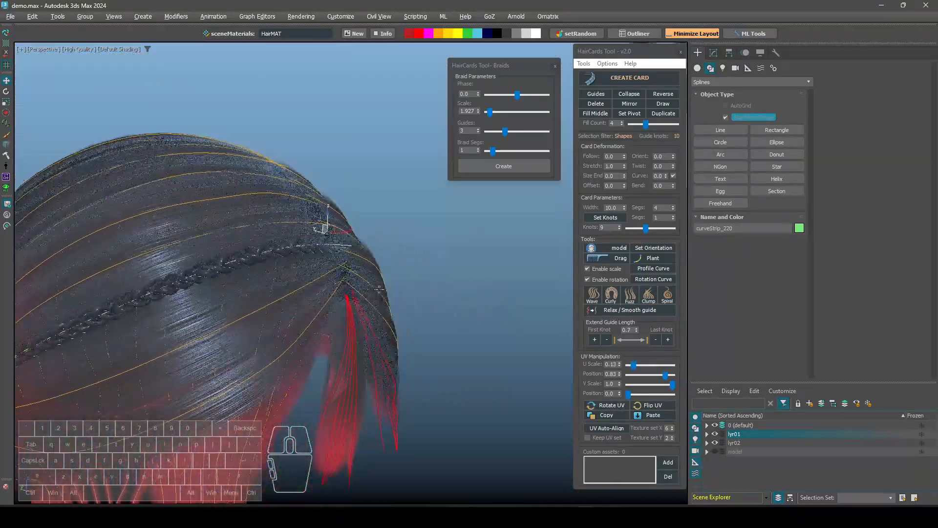
scroll(293, 259, "up", 4)
middle_click_drag(215, 263, 302, 275)
middle_click_drag(420, 181, 412, 226, "alt")
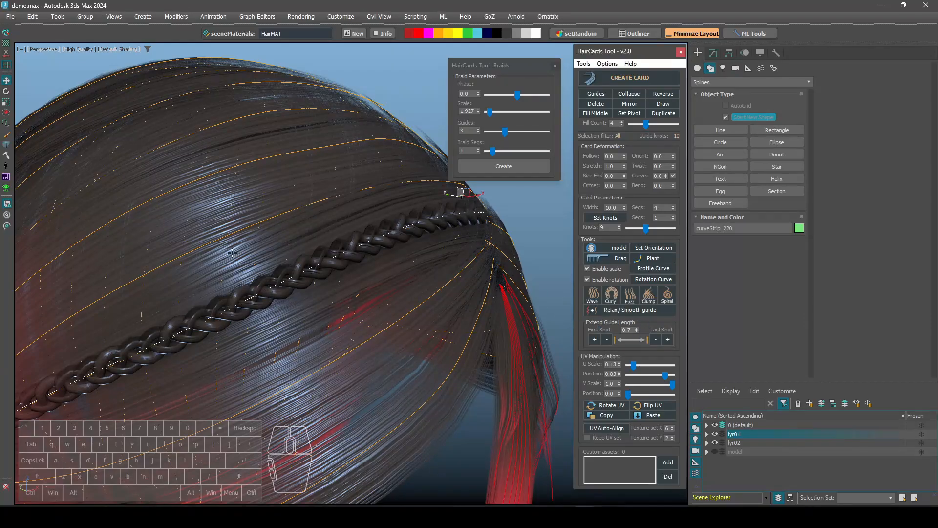
Select the braid, return it to plain grey shading without the hair texture, and limit the selection filter to Shapes
left_click(297, 268)
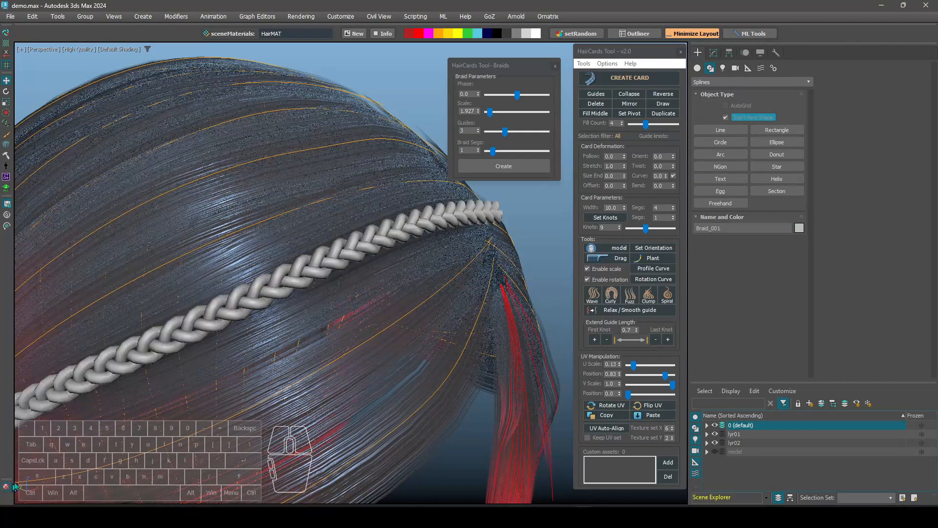
middle_click_drag(312, 293, 295, 300, "alt")
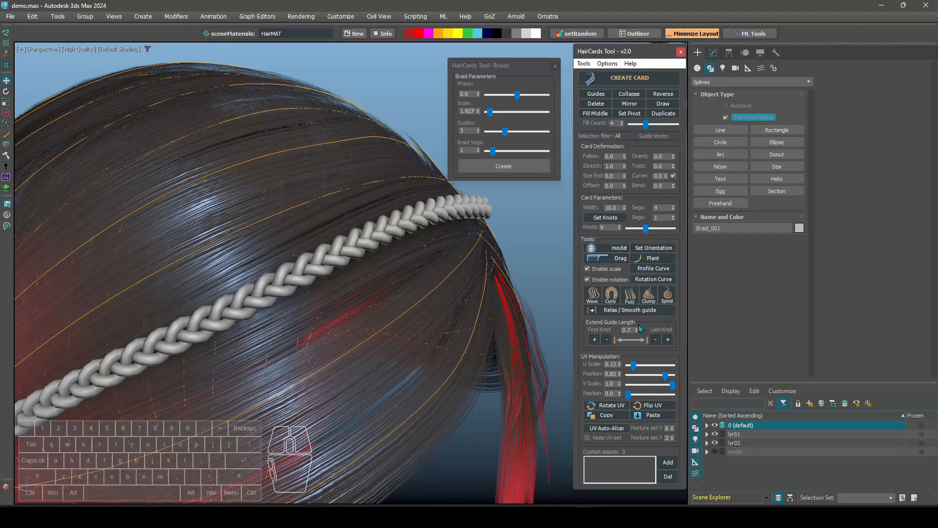
scroll(377, 208, "down", 8)
scroll(347, 212, "up", 8)
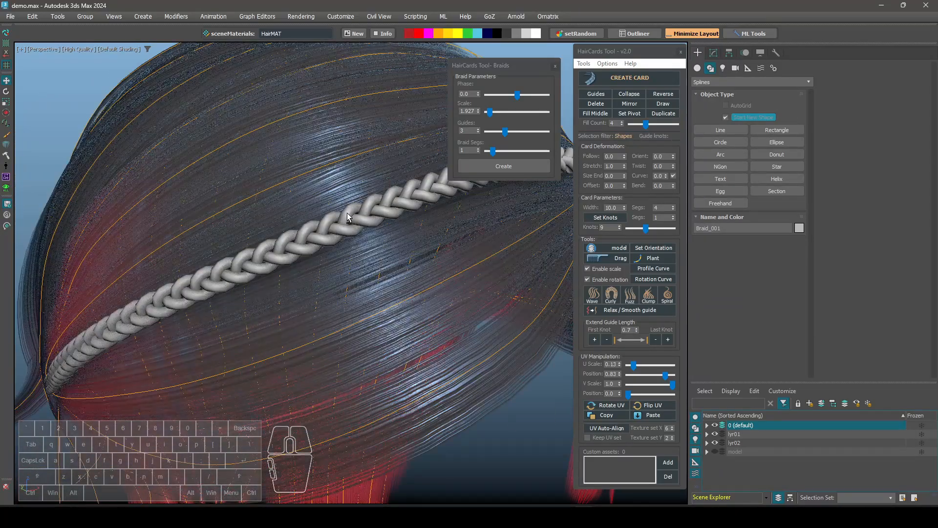
scroll(347, 213, "up", 3)
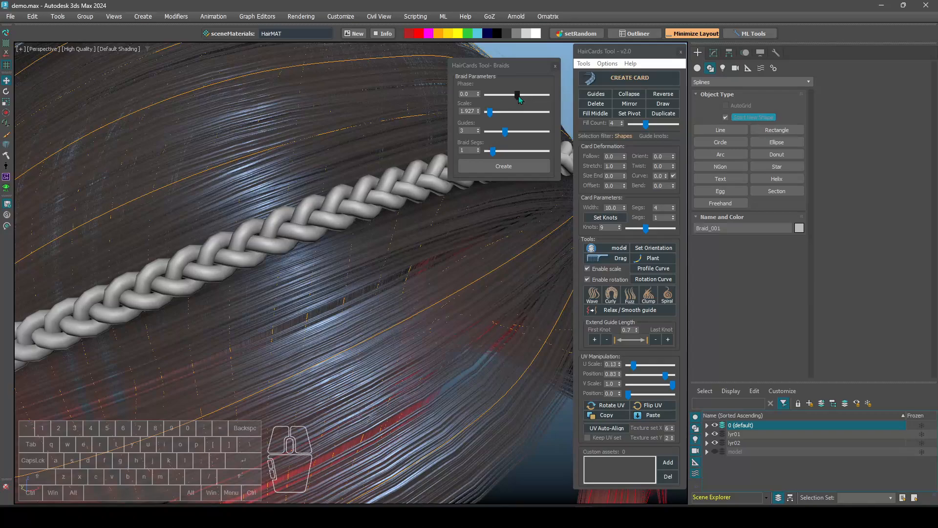
Select the guide inside the braid and recreate the braid with a phase of about -15.4
left_click_drag(517, 95, 514, 95)
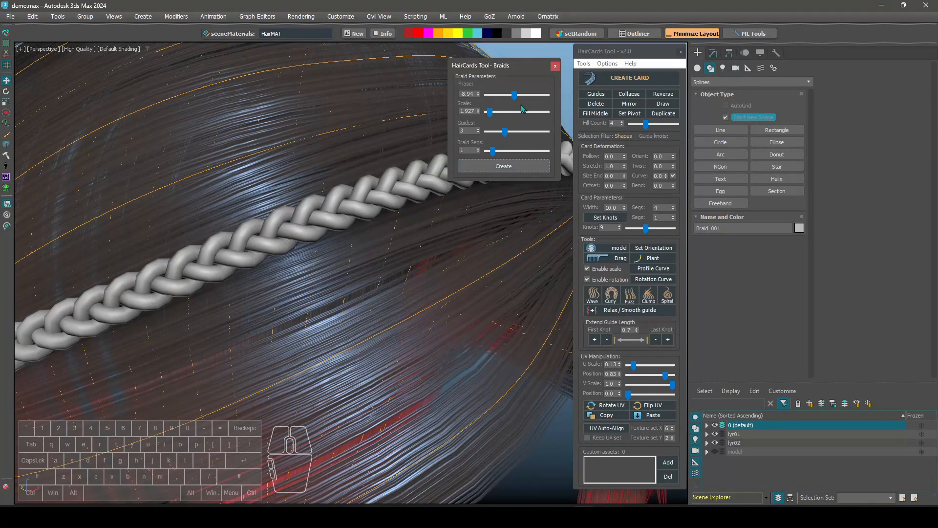
left_click_drag(514, 95, 512, 94)
left_click(307, 222)
key("F3")
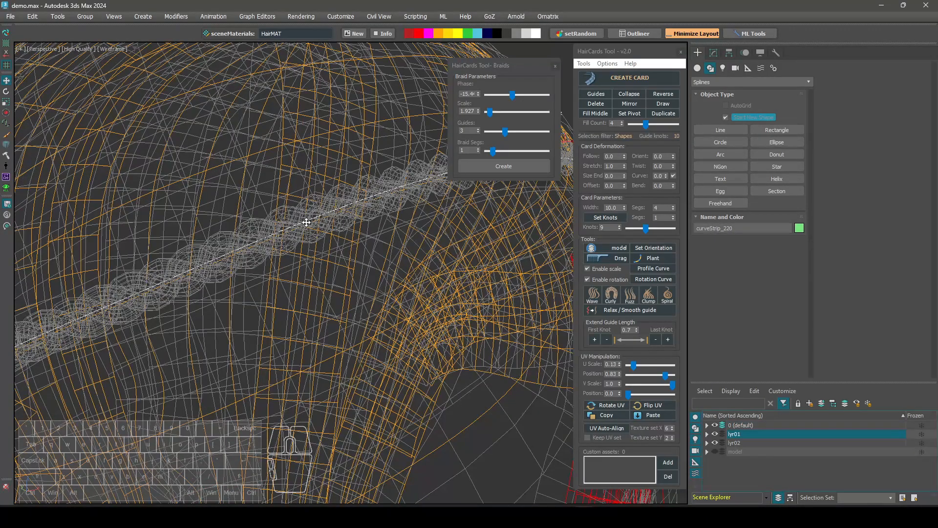
key("F3")
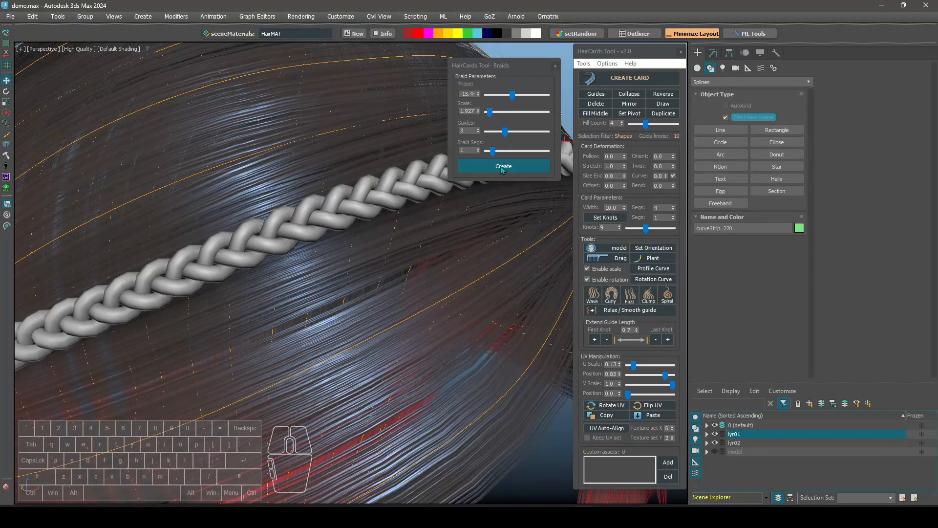
left_click(502, 171)
middle_click_drag(286, 215, 342, 229)
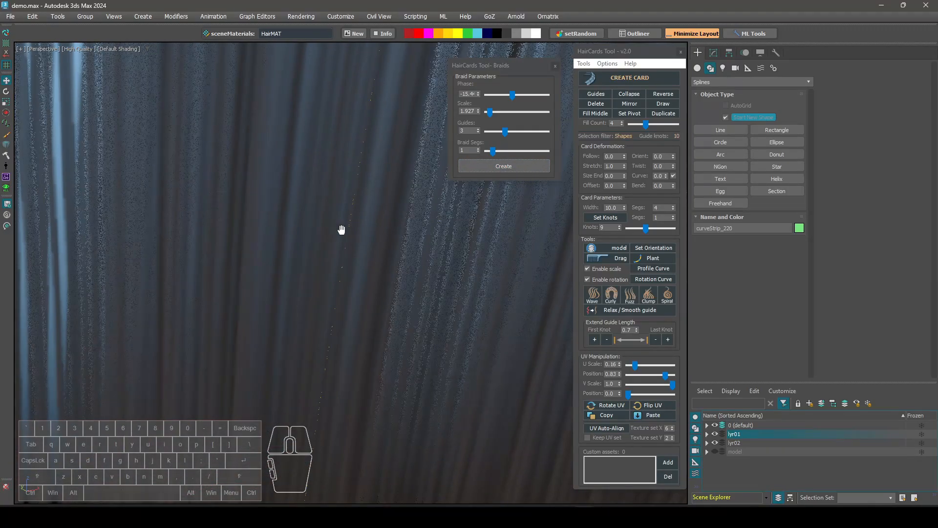
scroll(342, 230, "down", 5)
scroll(411, 225, "up", 4)
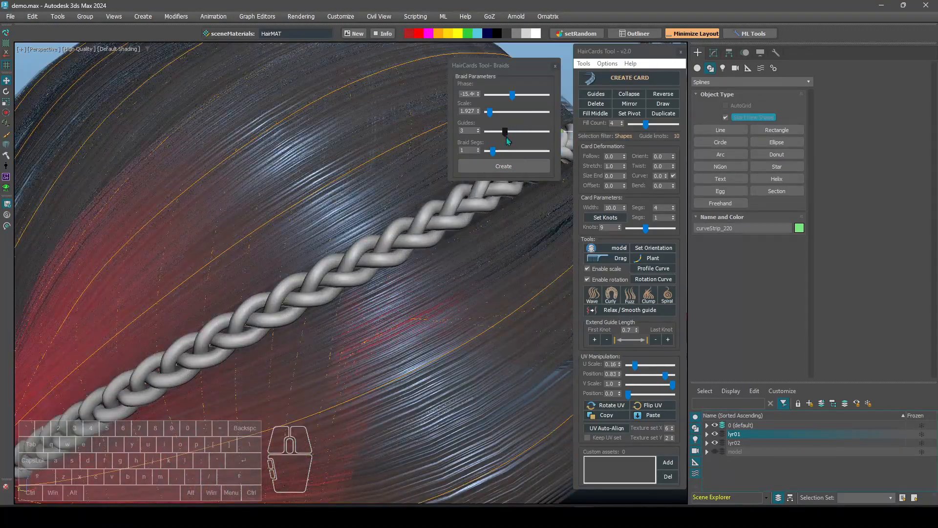
Recreate the braid with a phase of about -41.4
left_click_drag(512, 97, 504, 95)
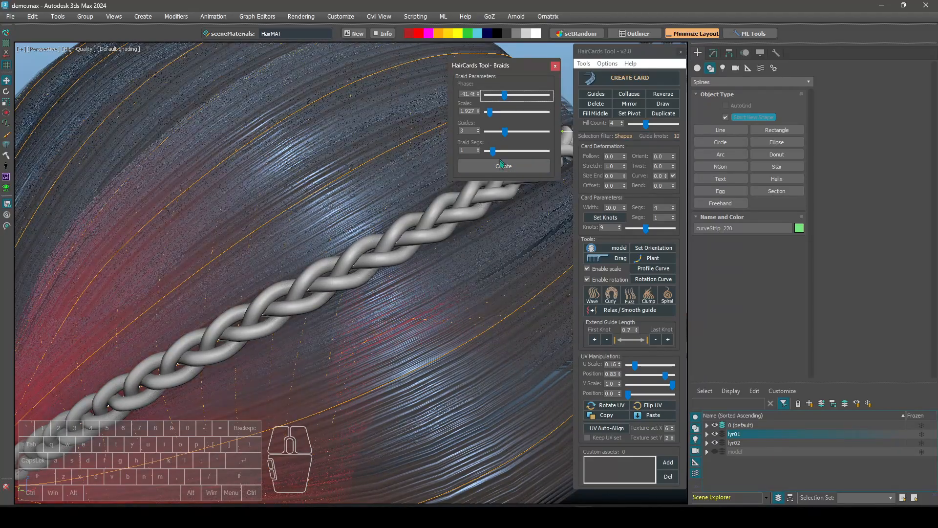
left_click(505, 166)
scroll(377, 247, "down", 3)
middle_click_drag(377, 247, 430, 255, "alt")
Recreate the braid with a phase of 28.46
left_click_drag(503, 95, 527, 96)
left_click(508, 166)
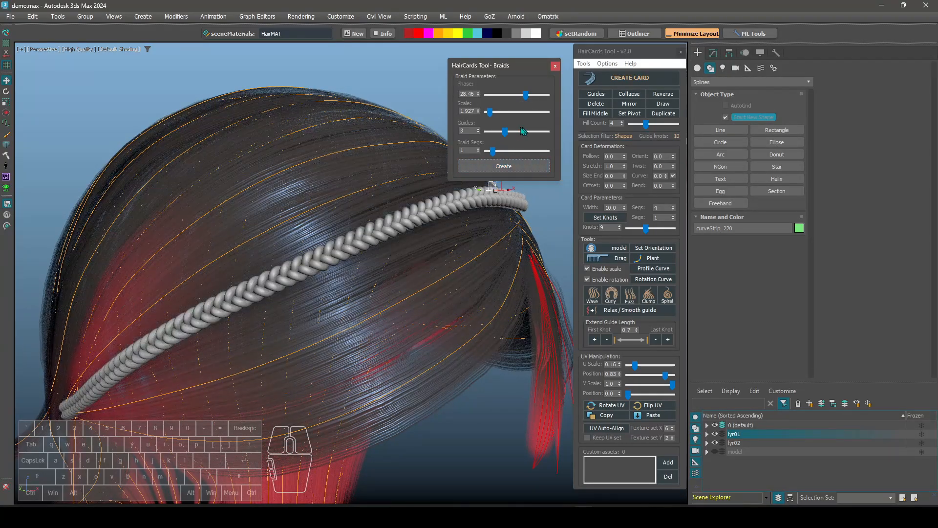
mouse_move(418, 220)
middle_mouse_down("alt")
mouse_move(398, 225)
mouse_move(414, 225)
middle_mouse_up("alt")
Recreate the braid with a phase of -4.06
left_click_drag(526, 95, 517, 95)
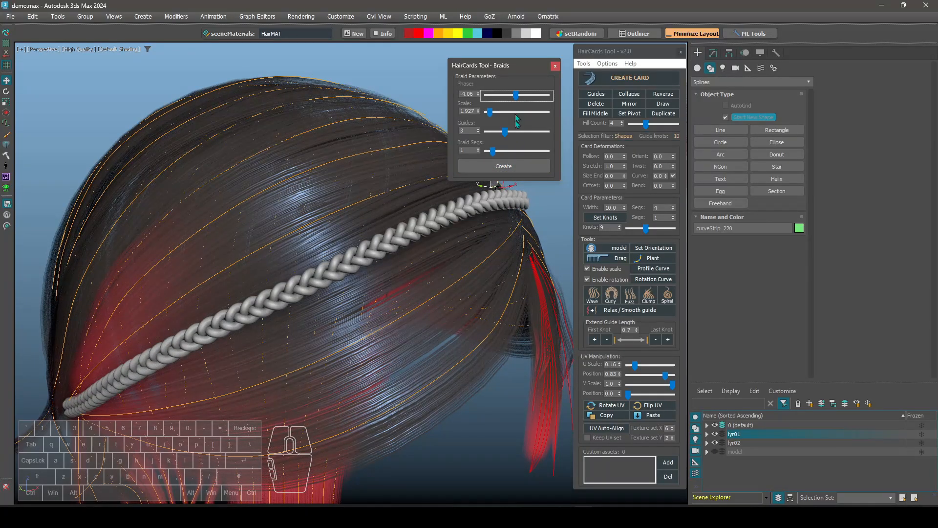
left_click(513, 170)
middle_click_drag(416, 245, 400, 264, "alt")
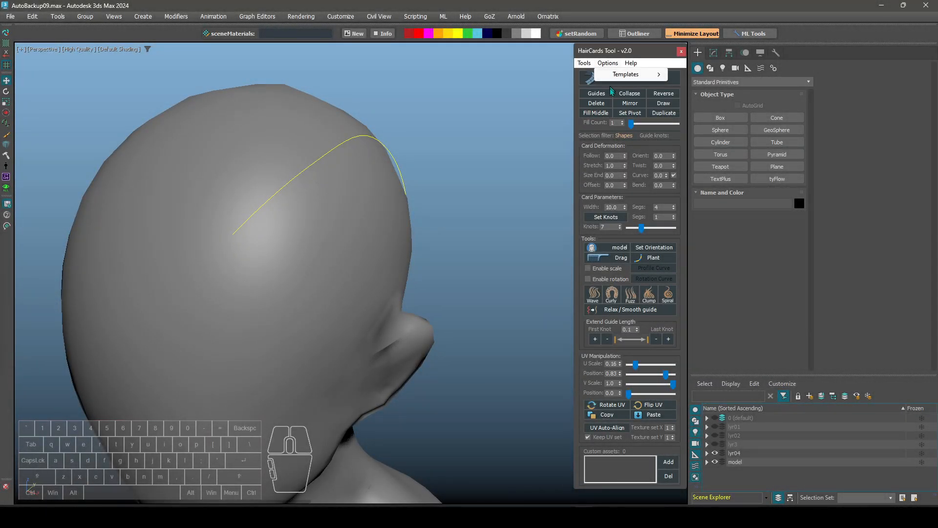
Open the Cornrows Braid Tool, select the yellow guide curve on the head and create cornrow guides along it with a count of 20
left_click(584, 63)
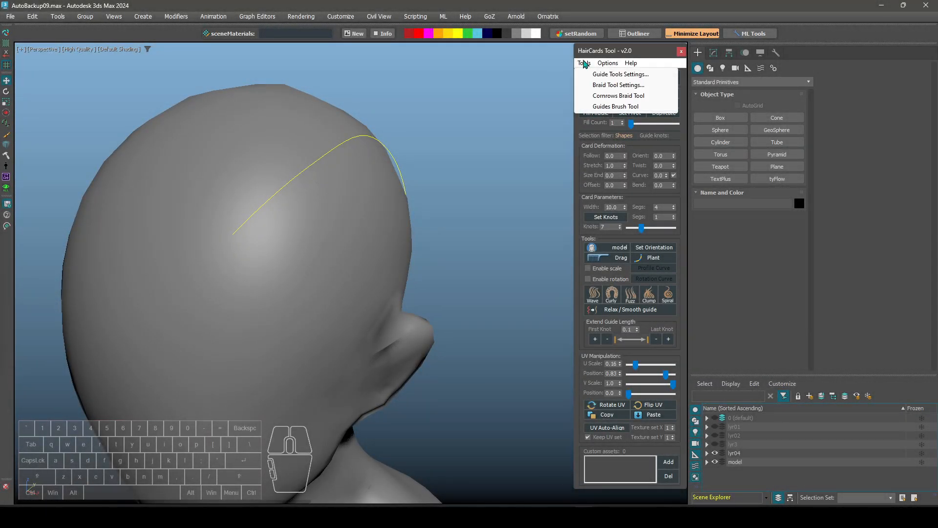
left_click(602, 96)
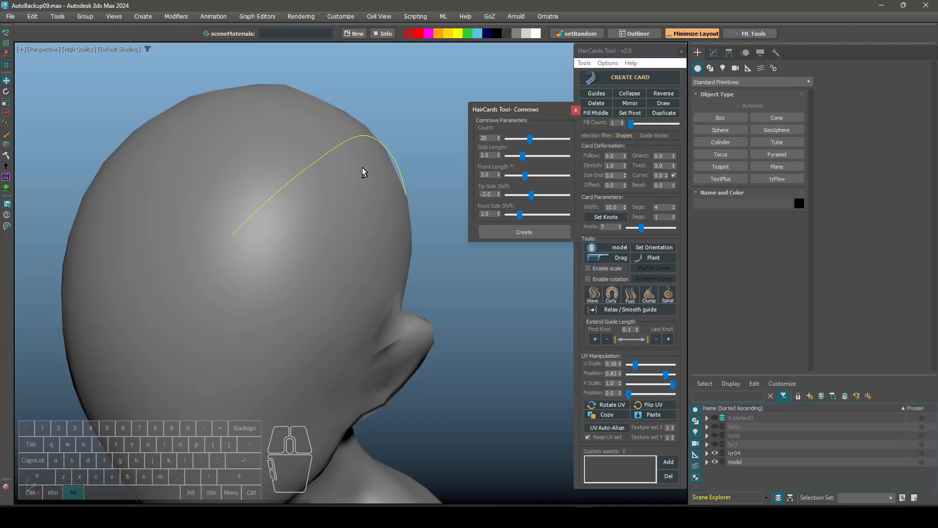
middle_click_drag(365, 172, 445, 165, "alt")
left_click(396, 168)
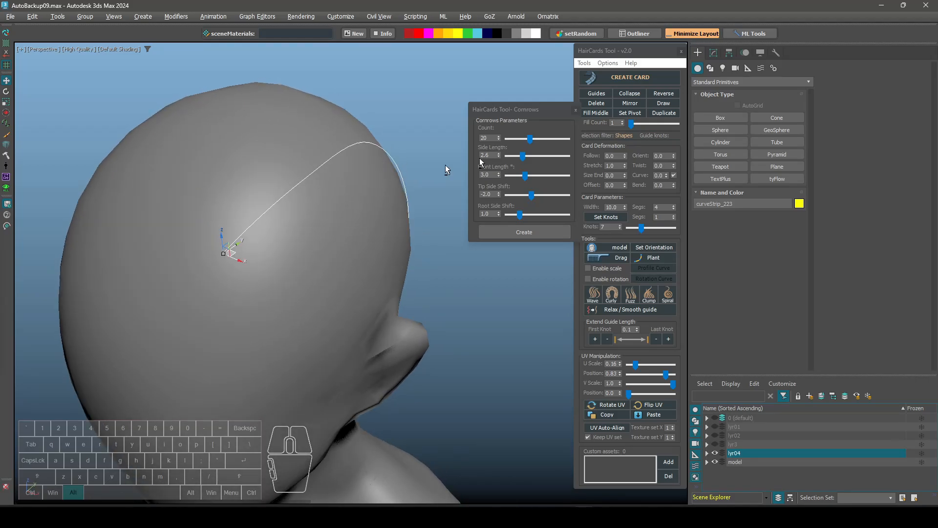
left_click(526, 232)
middle_click_drag(423, 227, 335, 168, "alt")
middle_click_drag(287, 195, 306, 195, "alt")
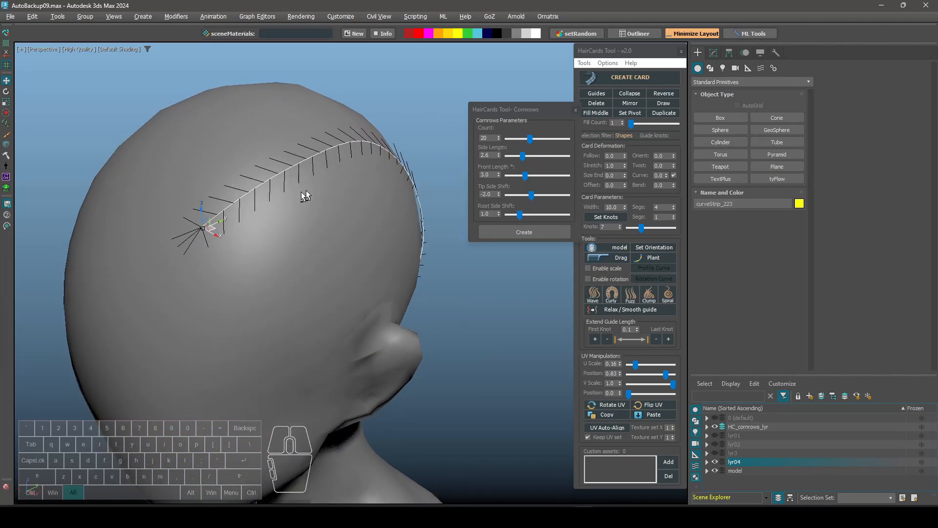
Pick the HC_cornrows_lyr layer and examine the generated cornrow guides around the head
left_click(745, 428)
mouse_move(432, 261)
middle_mouse_down("alt")
mouse_move(421, 262)
mouse_move(439, 274)
middle_mouse_up("alt")
middle_click_drag(363, 297, 337, 274, "alt")
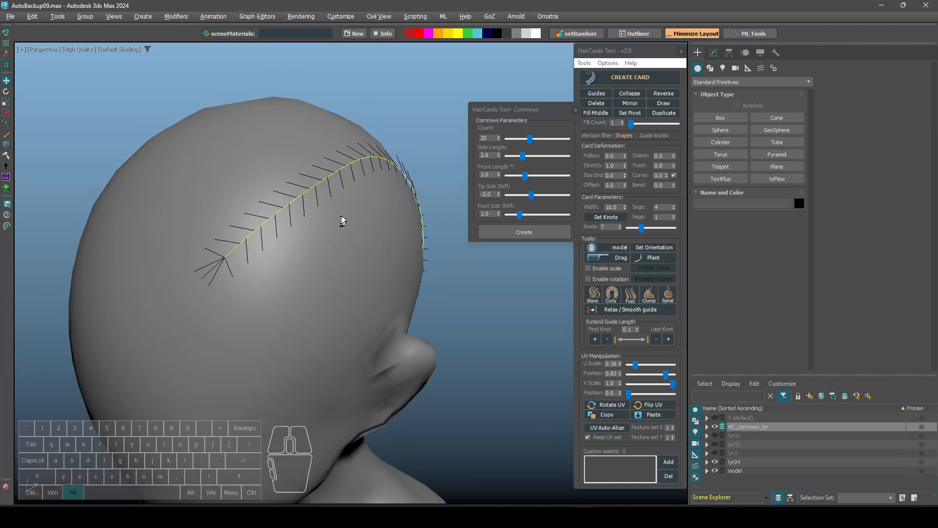
middle_click_drag(342, 221, 356, 213, "alt")
Set the cornrow count to 33, reselect the main guide curve and recreate the cornrow guides along it
left_click_drag(533, 142, 547, 143)
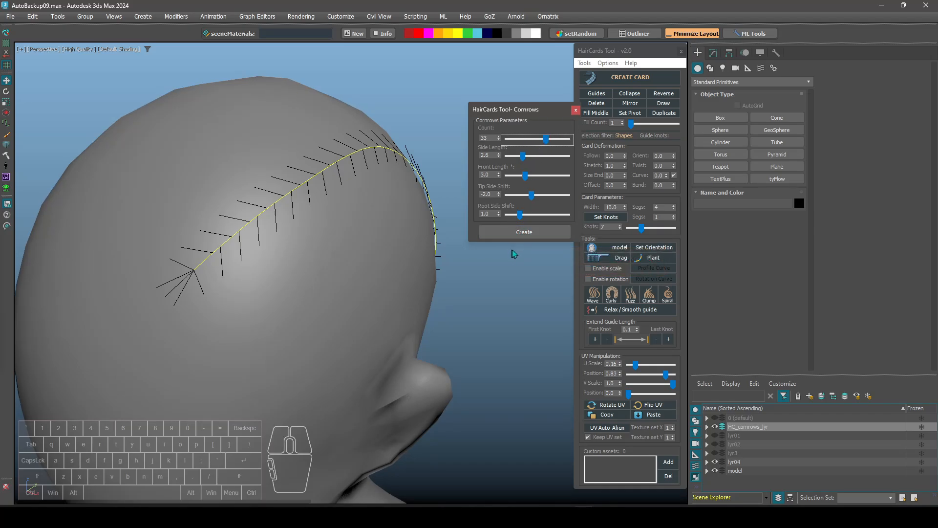
left_click(535, 237, "shift")
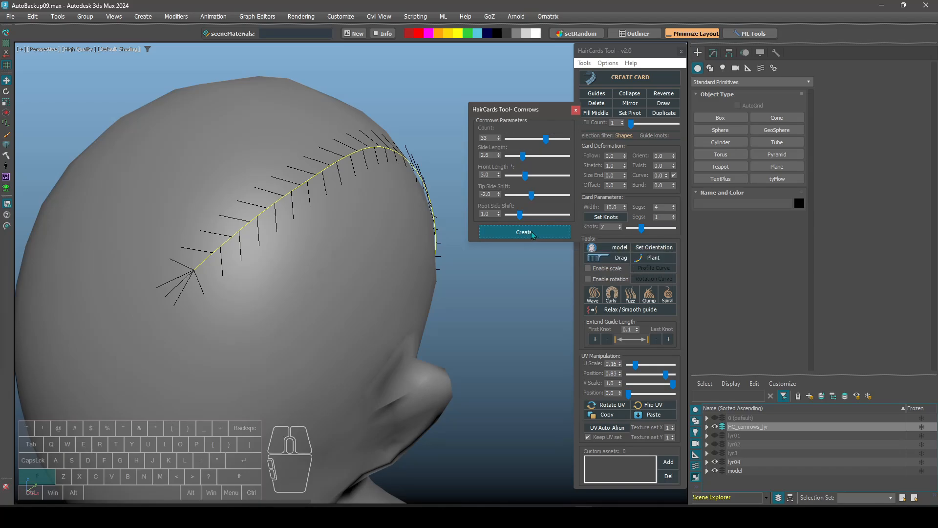
left_click(354, 154)
middle_click_drag(412, 200, 342, 182, "alt")
left_click(528, 232, "shift")
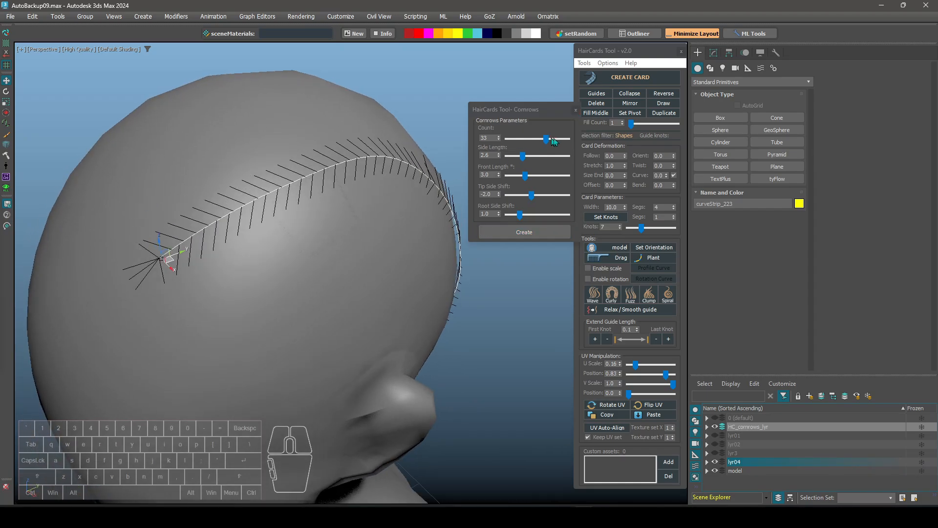
Try a cornrow count of 18 and recreate the guides with a count of 23
left_click(525, 233, "shift")
middle_click_drag(413, 204, 398, 167, "alt")
scroll(379, 168, "up", 2)
scroll(379, 169, "down", 1)
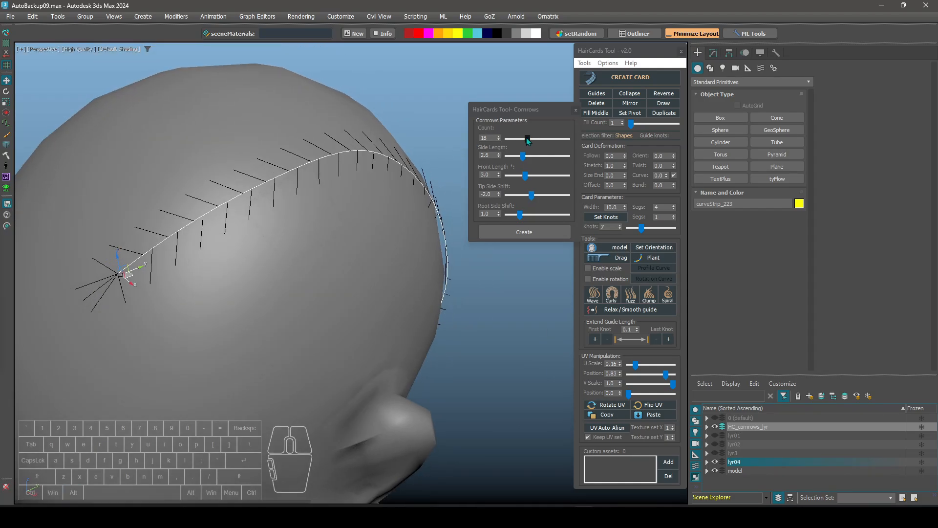
left_click(530, 234, "shift")
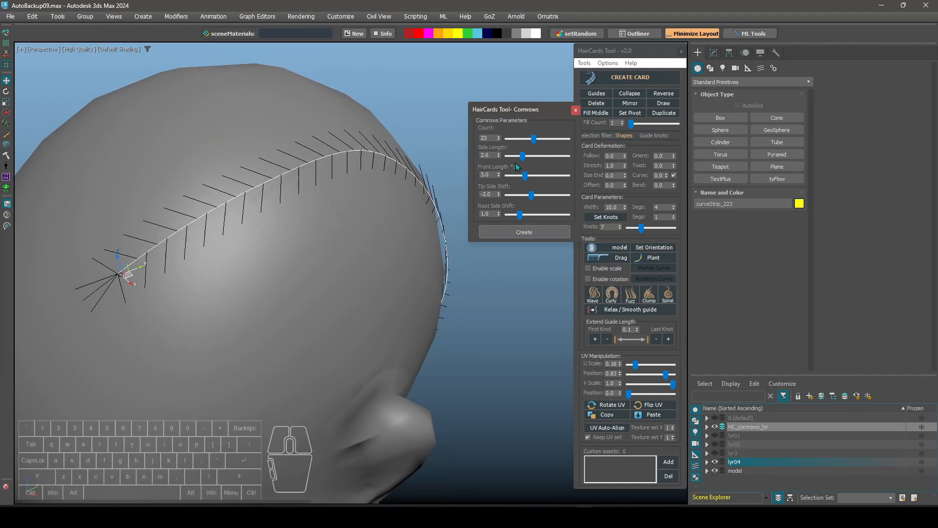
middle_click_drag(438, 174, 381, 165, "alt")
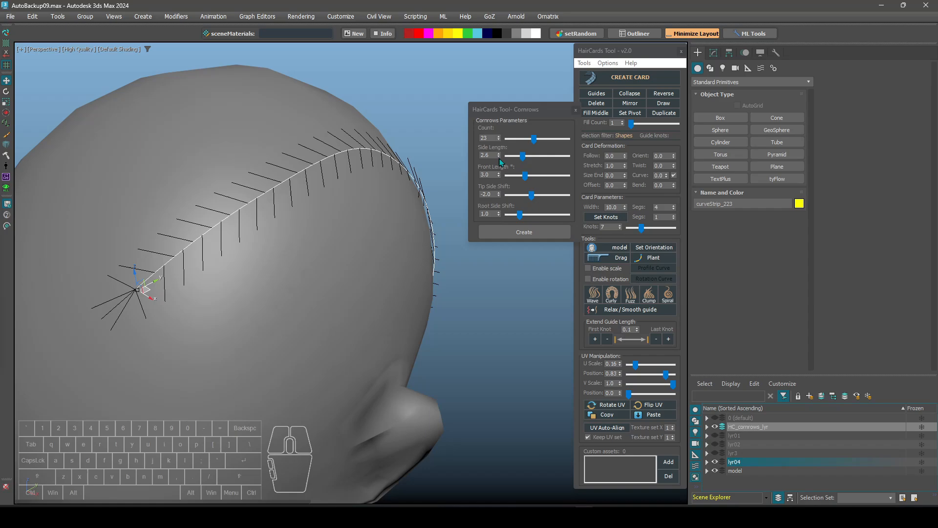
Try longer and shorter cornrow side lengths and recreate the guides with a side length of 2.998
left_click_drag(523, 156, 528, 160)
left_click(518, 235, "shift")
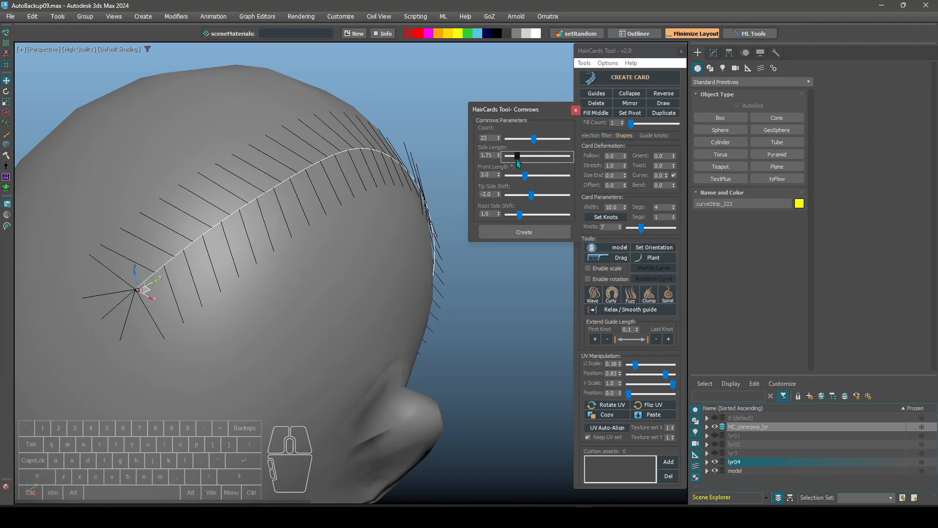
left_click(529, 234, "shift")
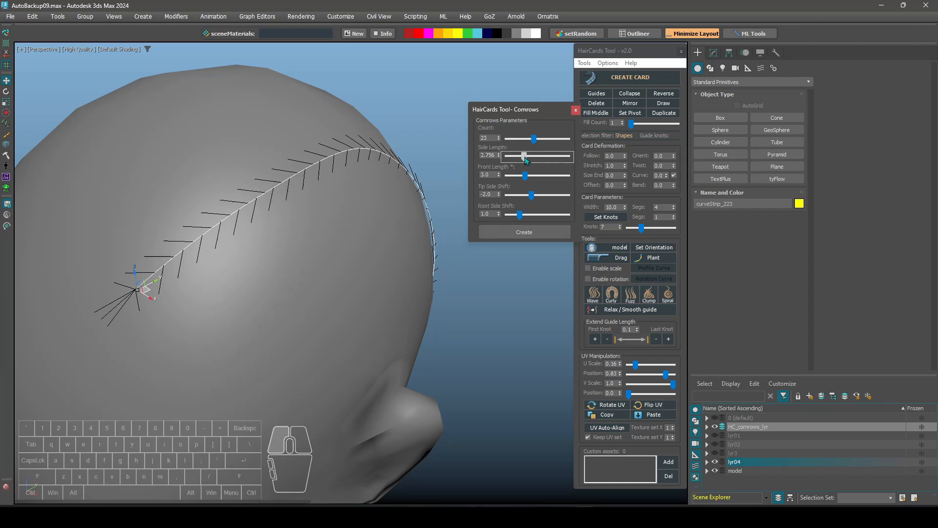
left_click_drag(526, 161, 528, 161)
left_click(524, 234, "shift")
mouse_move(389, 186)
middle_mouse_down("alt")
mouse_move(361, 180)
mouse_move(389, 180)
middle_mouse_up("alt")
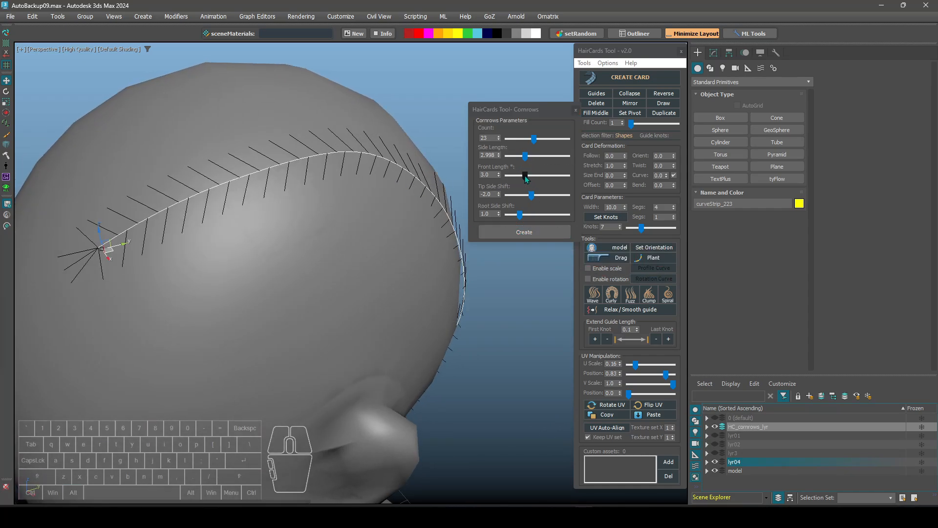
Recreate the cornrow guides with a front length of 4.688
left_click_drag(525, 176, 533, 175)
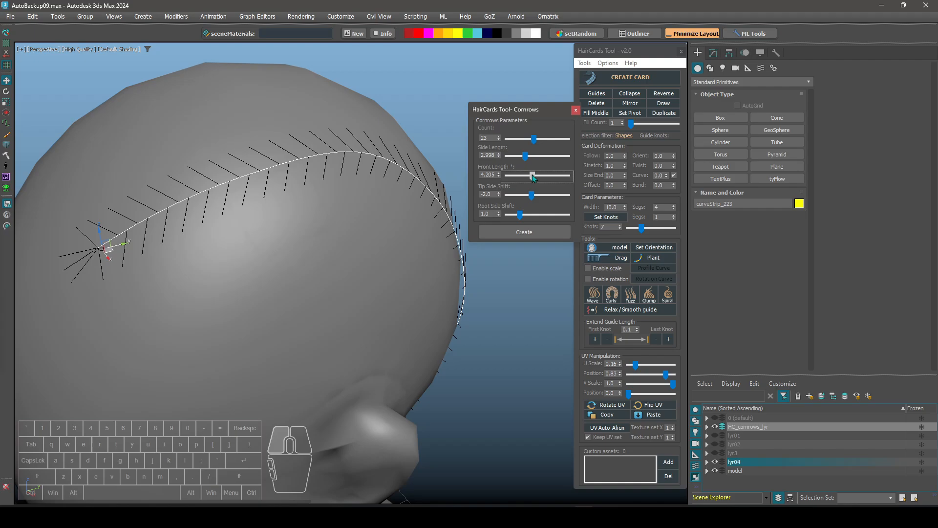
left_click(524, 232, "shift")
middle_click_drag(408, 233, 467, 227, "alt")
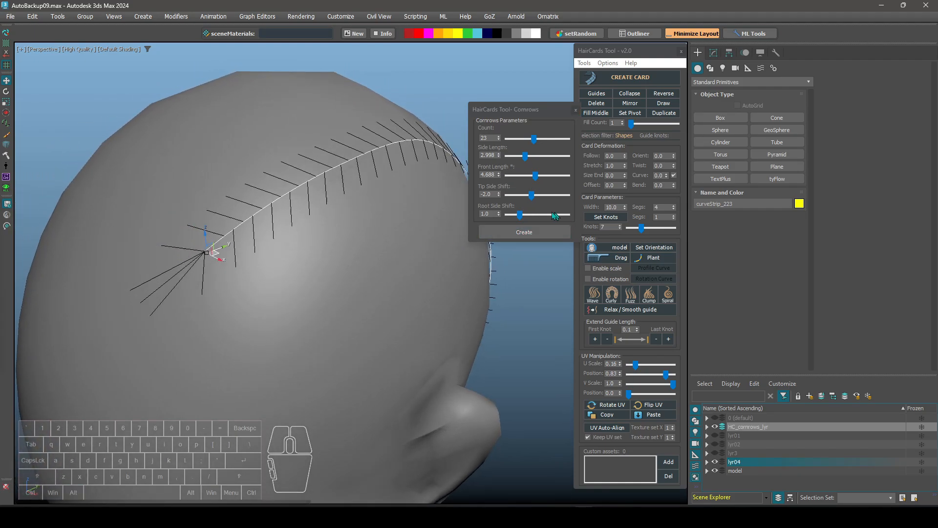
Try a front length of about 2.2 and recreate the cornrow guides with a front length of 4.286
left_click_drag(536, 177, 522, 180)
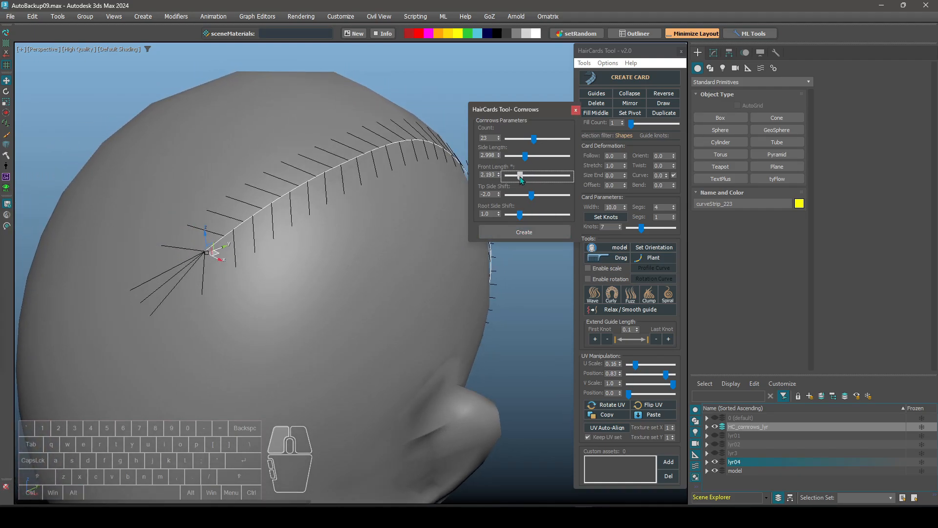
left_click(522, 234, "shift")
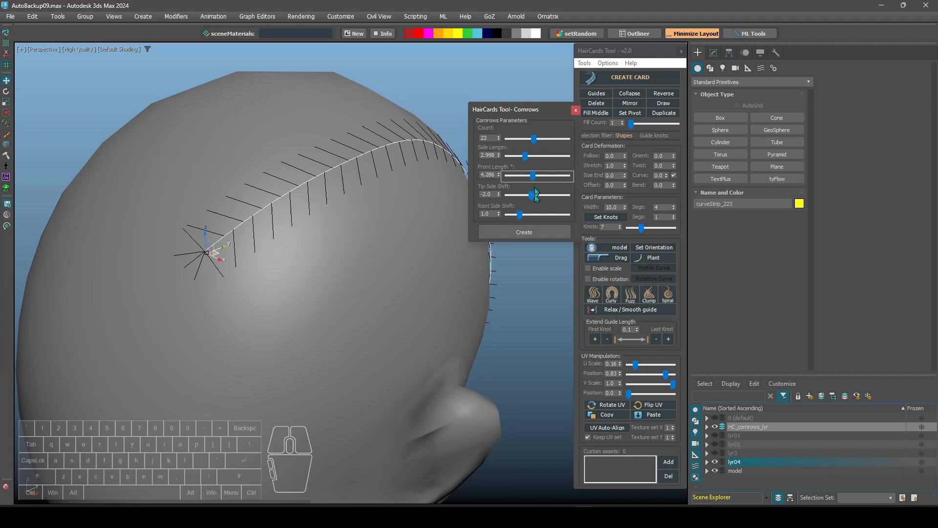
left_click(531, 234, "shift")
middle_click_drag(401, 210, 472, 199, "alt")
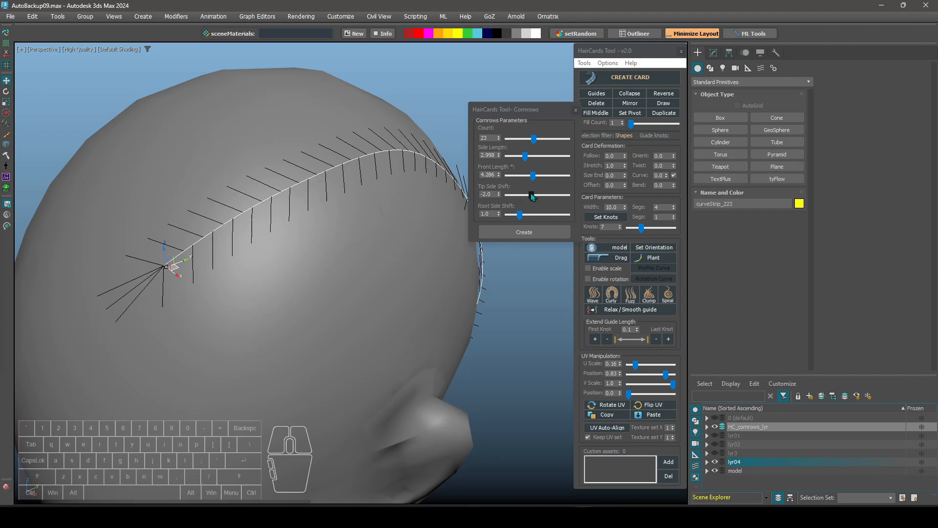
Recreate the cornrow guides with a tip side shift of about -0.4 and the front length reset to 3.0
mouse_move(533, 197)
left_mouse_down()
mouse_move(546, 195)
mouse_move(536, 197)
left_mouse_up()
left_click(535, 233, "shift")
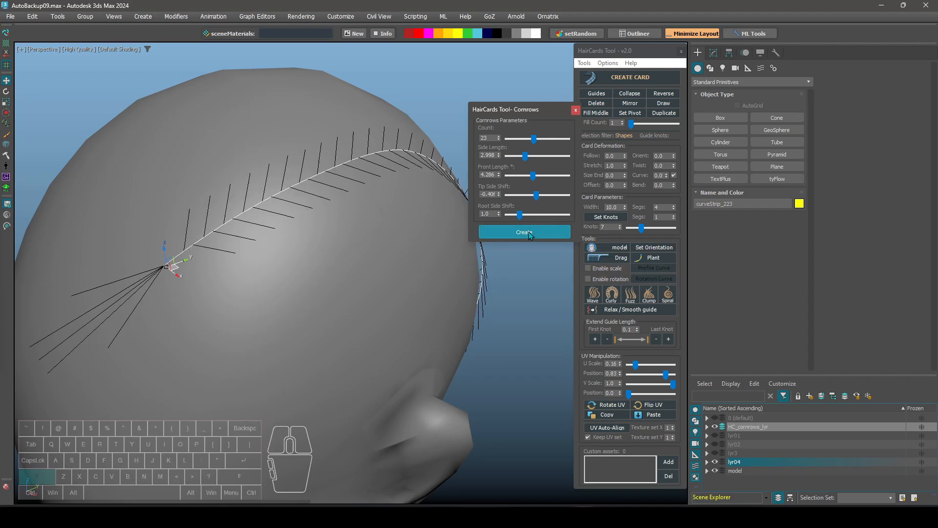
right_click(544, 178)
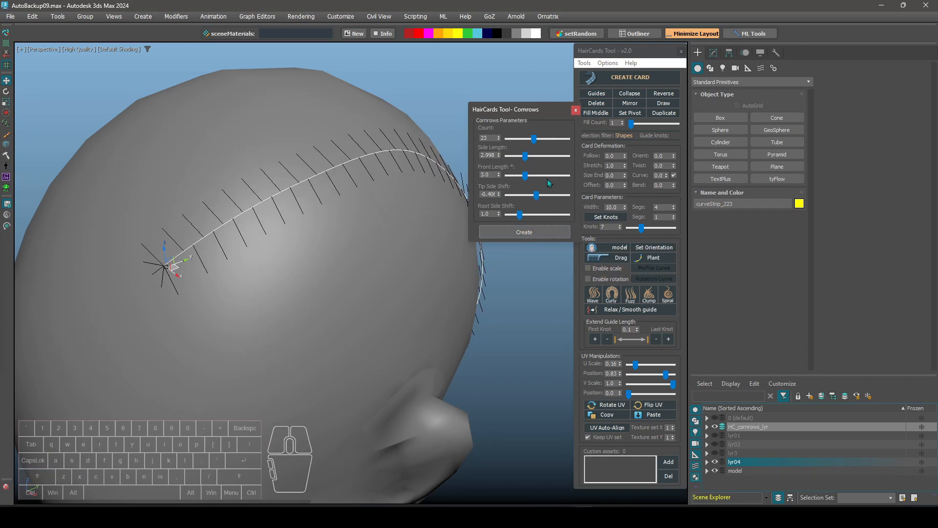
left_click(535, 232, "shift")
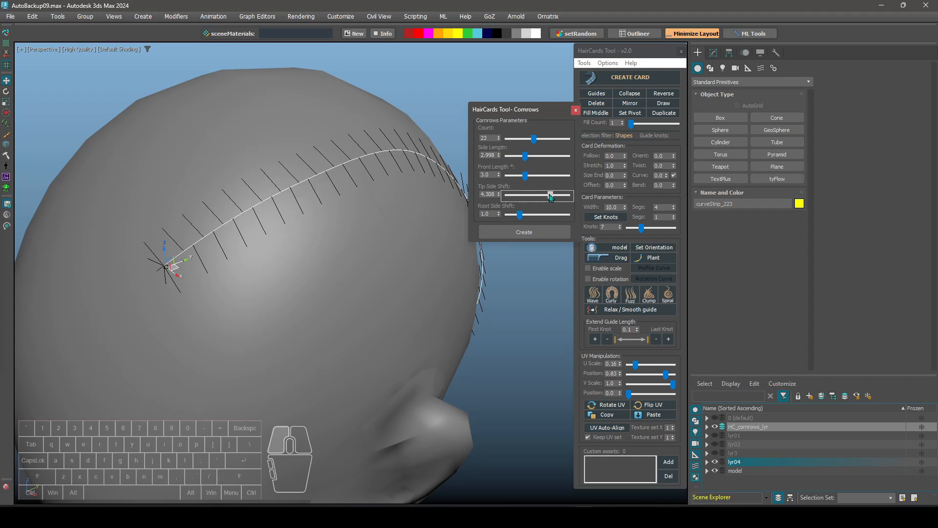
Try a tip side shift of about -2.36, reset it to -2.0 and recreate the cornrow guides
left_click_drag(551, 197, 530, 195)
left_click(540, 233, "shift")
left_click(535, 233, "shift")
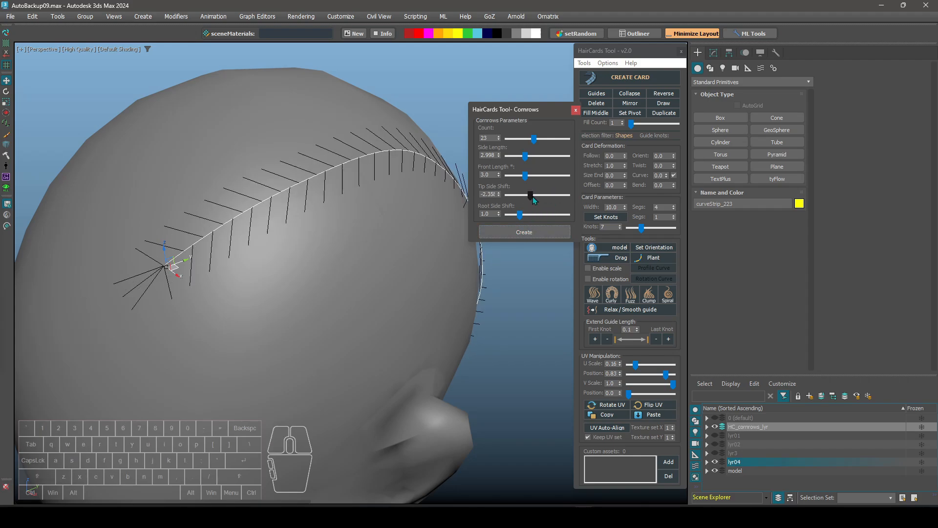
middle_click_drag(378, 209, 302, 170, "alt")
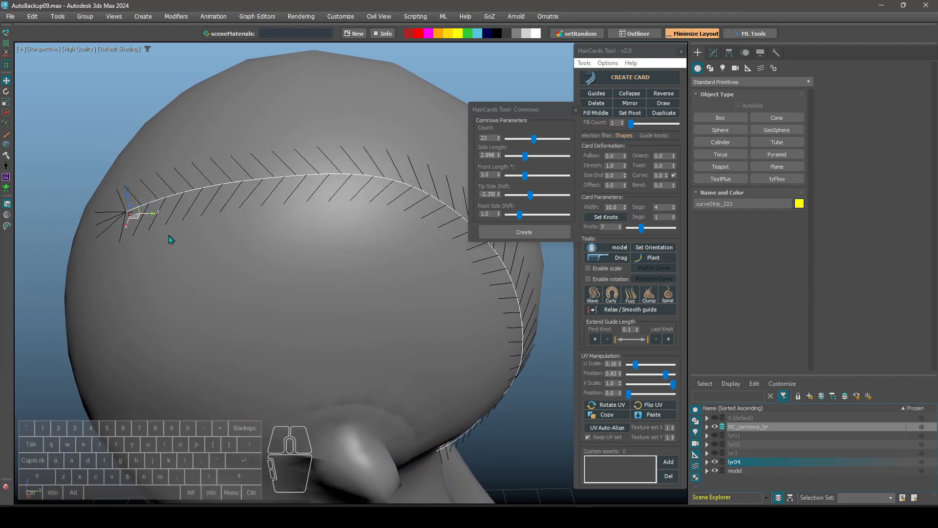
middle_click_drag(258, 222, 401, 199, "alt")
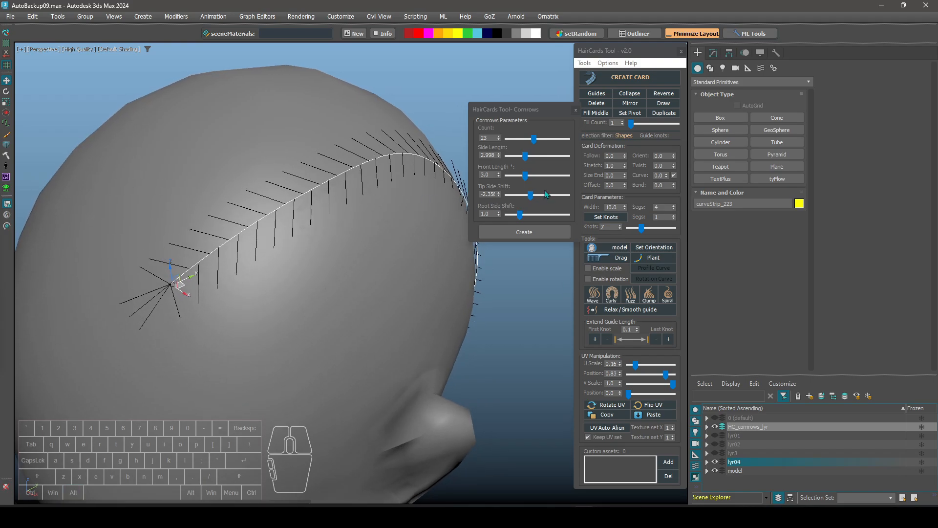
left_click(527, 230, "shift")
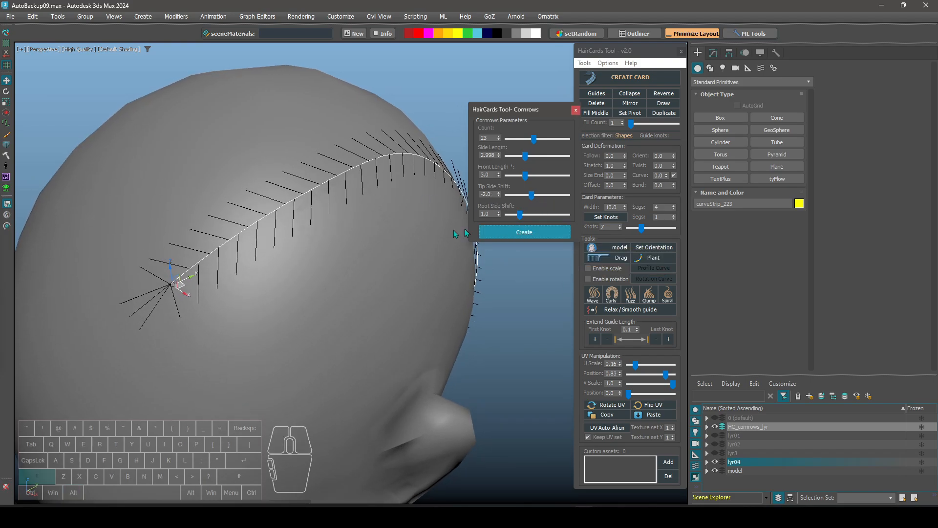
Try several root side shift values and recreate the cornrow guides with a root side shift of 1.179
left_click_drag(524, 216, 521, 216)
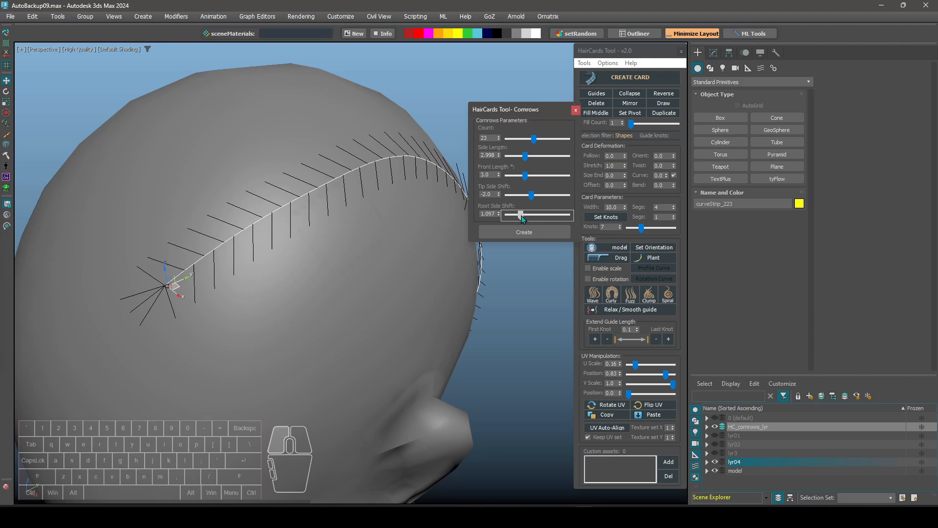
left_click(532, 233, "shift")
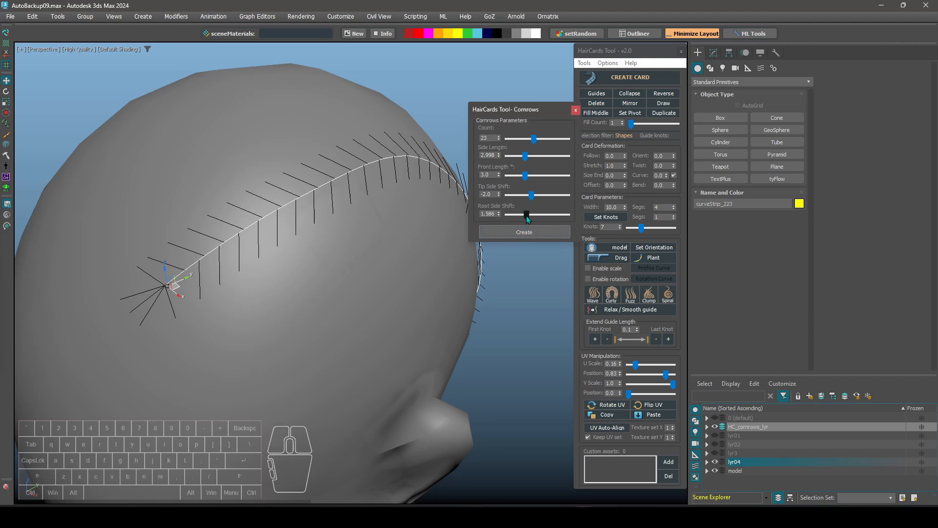
left_click(524, 231, "shift")
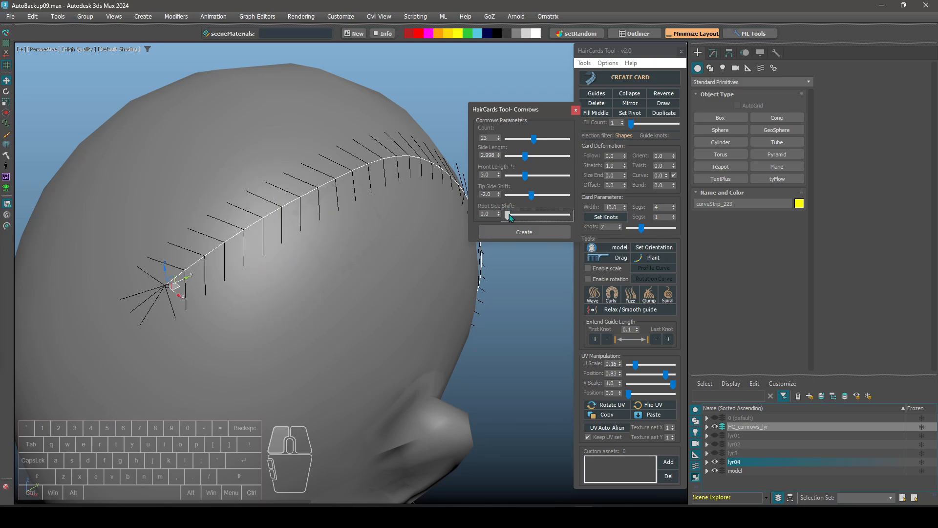
left_click(525, 234, "shift")
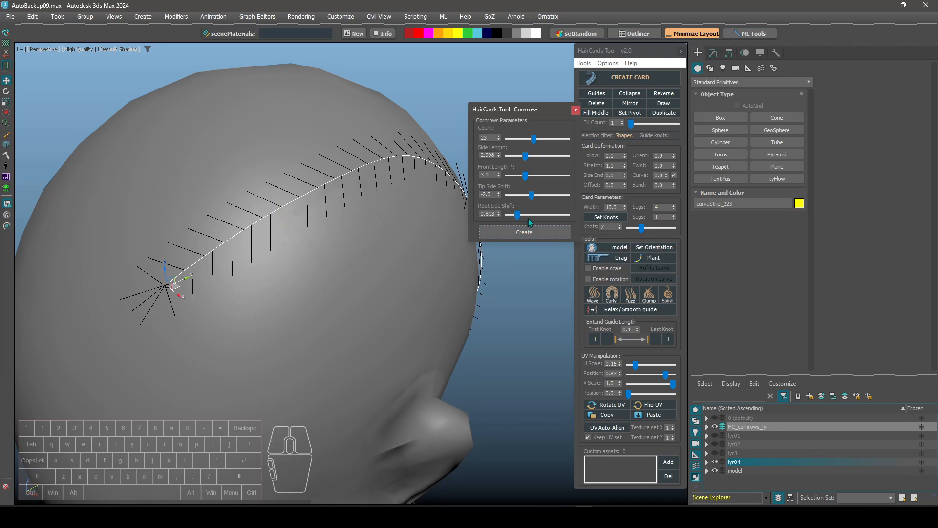
left_click_drag(518, 218, 522, 215)
left_click(525, 232, "shift")
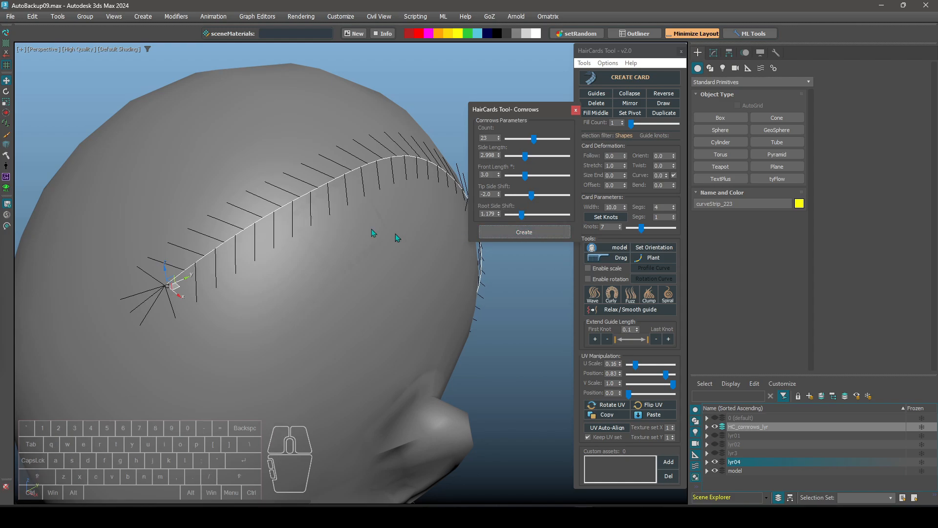
Review the cornrow guides from several sides and select all of them at once
middle_click_drag(376, 230, 265, 176, "alt")
middle_click_drag(333, 163, 400, 205, "alt")
middle_click_drag(282, 191, 353, 205, "alt")
mouse_move(445, 241)
middle_mouse_down("alt")
mouse_move(402, 249)
mouse_move(446, 241)
middle_mouse_up("alt")
left_click(530, 233)
right_click(530, 235)
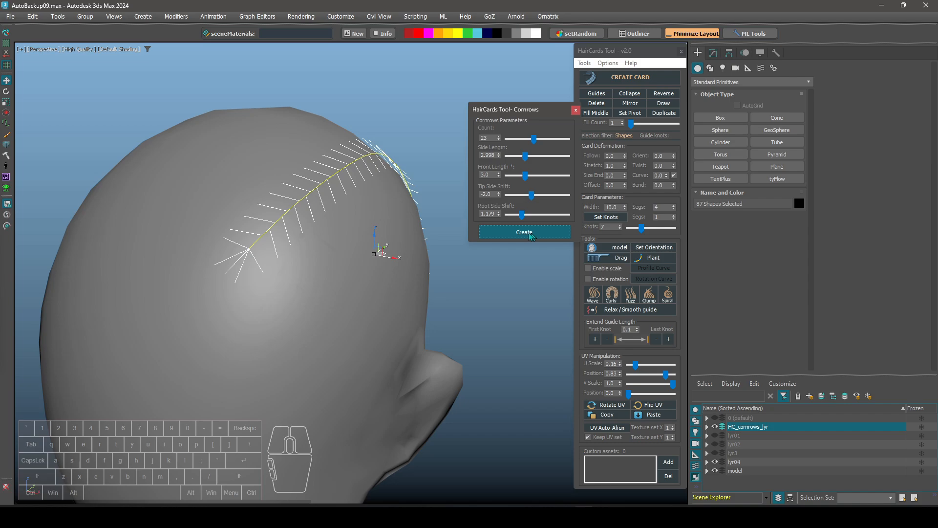
mouse_move(379, 221)
middle_mouse_down("alt")
mouse_move(368, 214)
mouse_move(392, 222)
middle_mouse_up("alt")
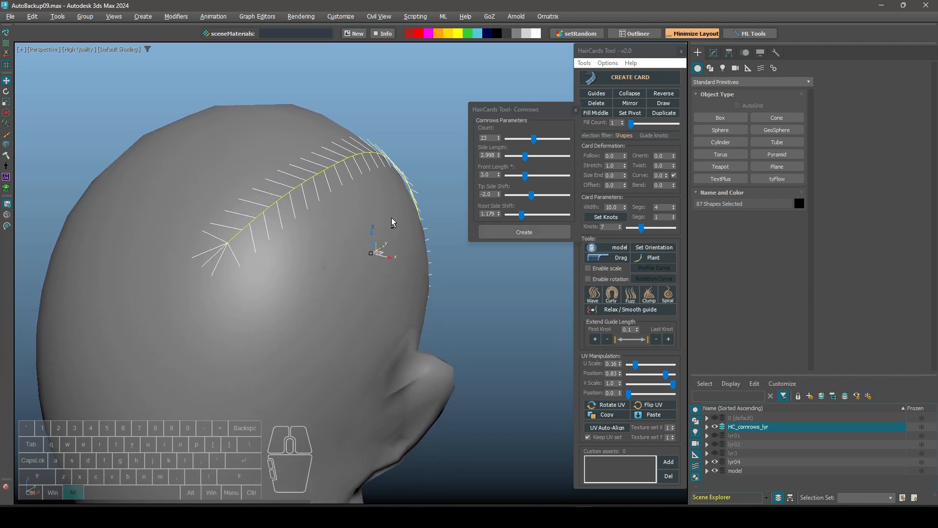
Move the Cornrows parameters window clear of the main HairCards panel
left_click(528, 235, "shift")
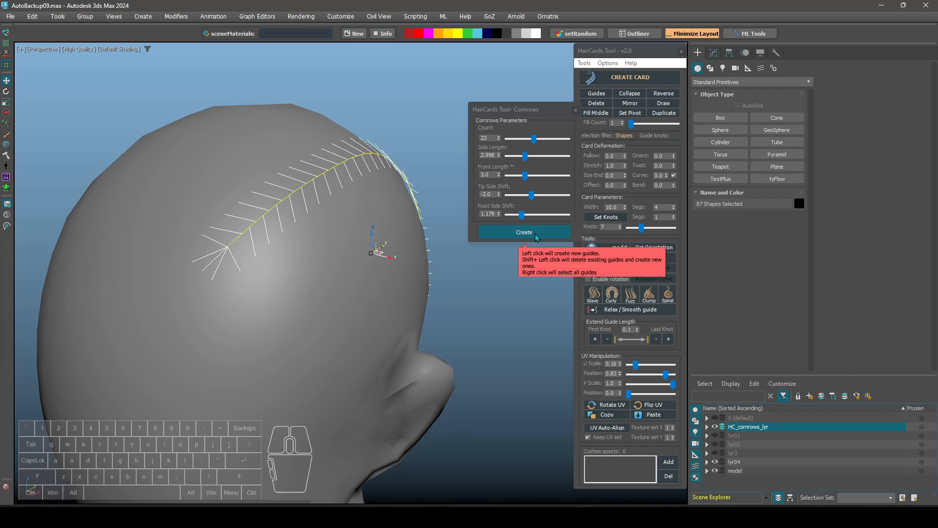
left_click(537, 238, "shift")
middle_click_drag(388, 234, 410, 234, "alt")
left_click_drag(512, 106, 497, 107)
middle_click_drag(443, 171, 410, 164, "alt")
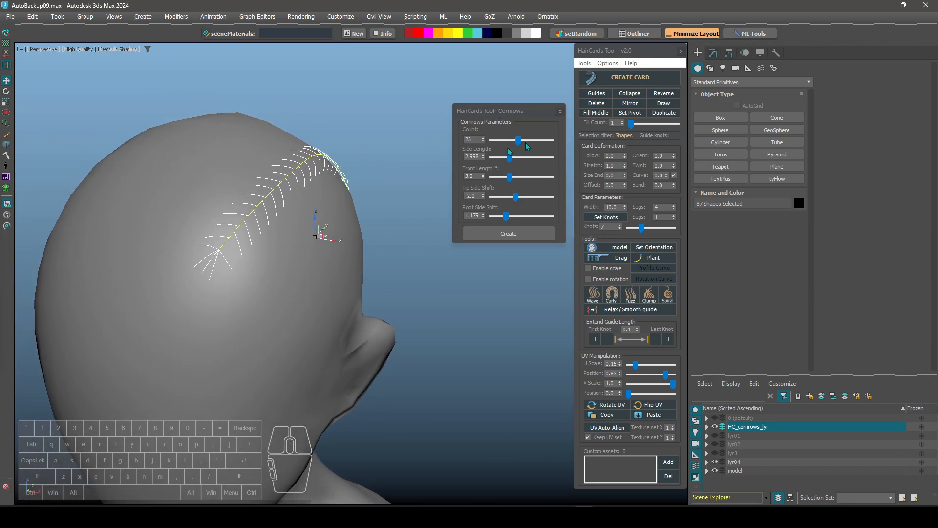
Create hair cards on all selected cornrow guides, set their orientation and reduce the card width to 2.0
left_click(632, 80)
mouse_move(317, 223)
middle_mouse_down("alt")
mouse_move(275, 202)
mouse_move(331, 228)
middle_mouse_up("alt")
left_click(654, 250)
scroll(286, 202, "up", 3)
left_click_drag(625, 210, 625, 247)
scroll(350, 259, "up", 6)
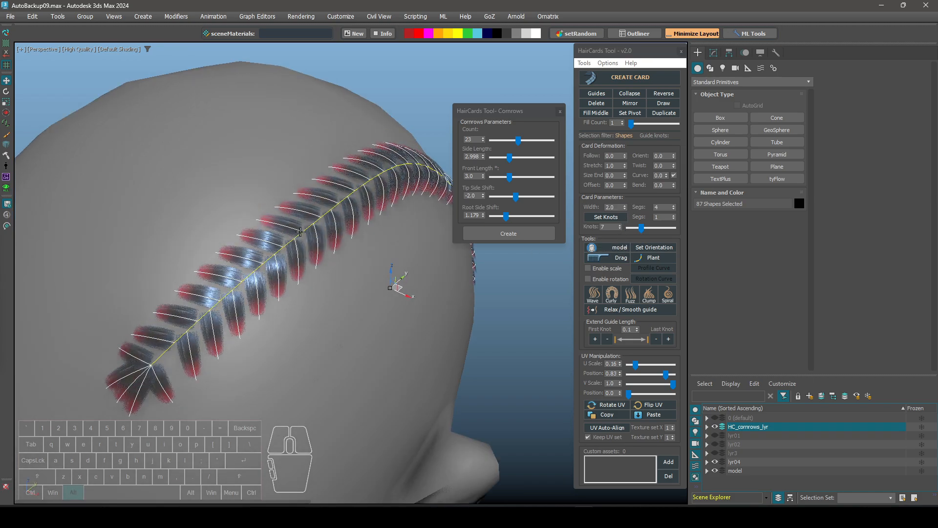
Extend the cornrow guides at their first knot in five increments of 0.1 so the card roots overlap
left_click(596, 339)
left_click(596, 338)
left_click(596, 338)
left_click(597, 339)
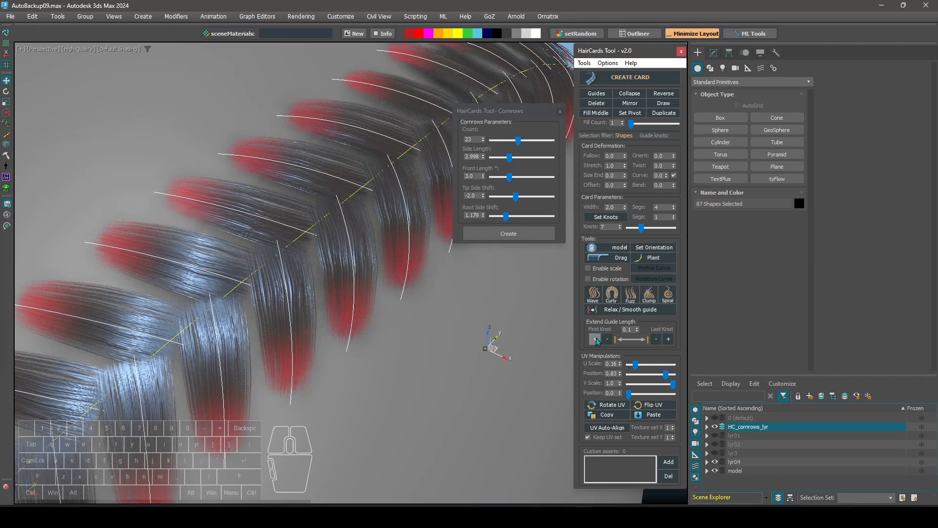
left_click(597, 338)
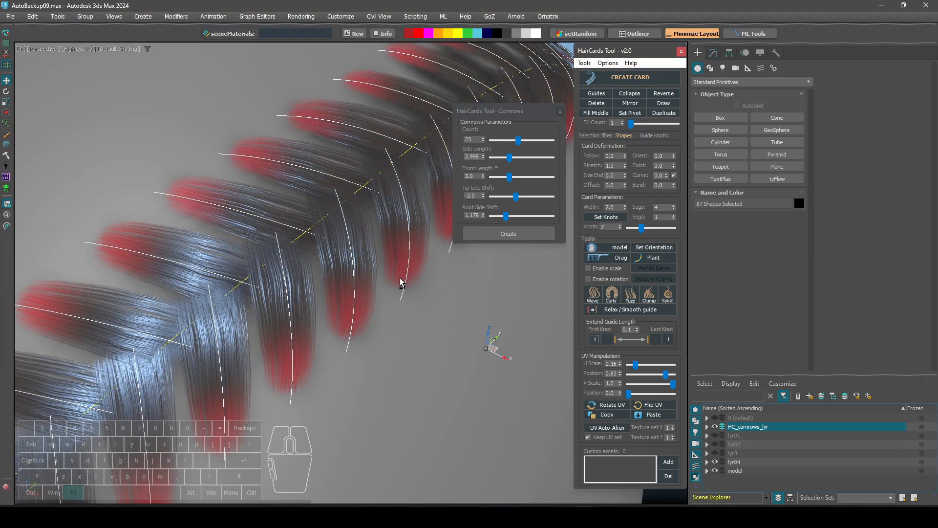
Generate a braid along the central cornrow guide curve with scale 5.0, 3 guides and 2 braid segments
scroll(400, 282, "down", 6)
middle_click_drag(401, 282, 421, 185, "alt")
left_click(288, 193)
left_click(584, 63)
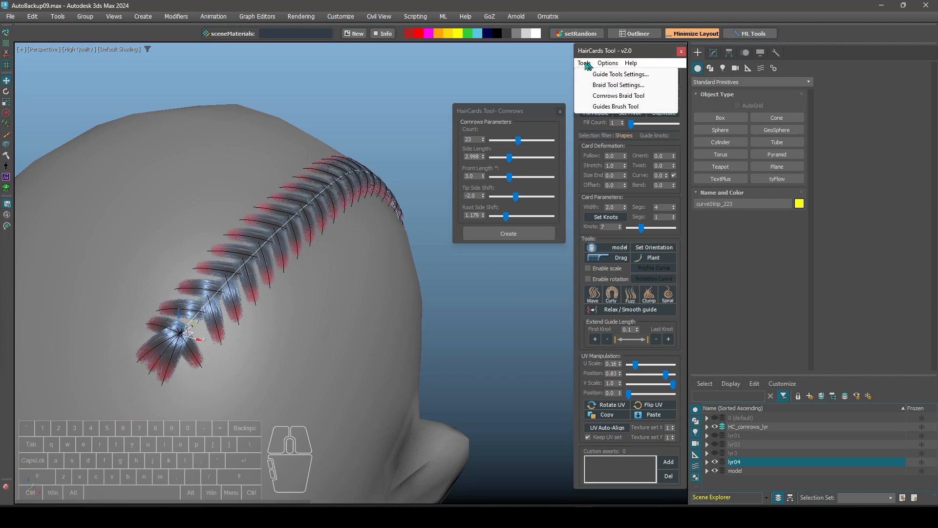
left_click(606, 86)
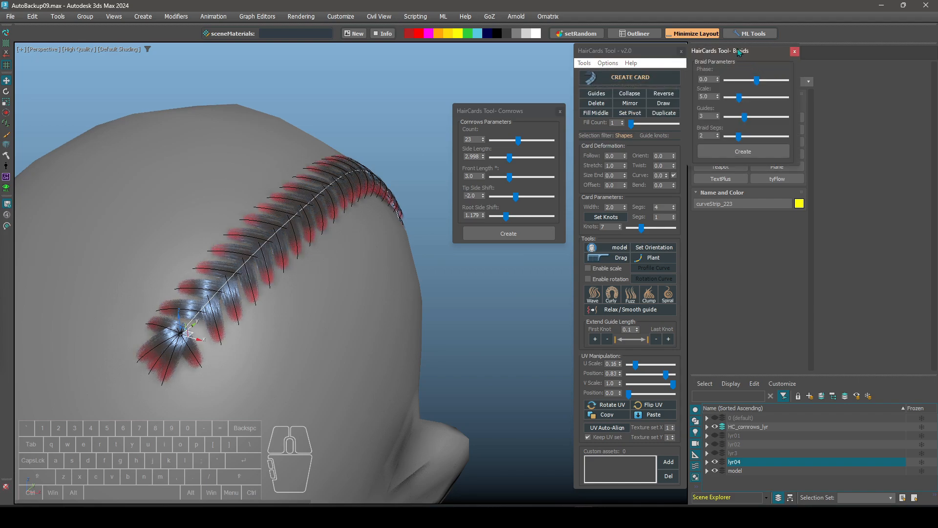
left_click(500, 352)
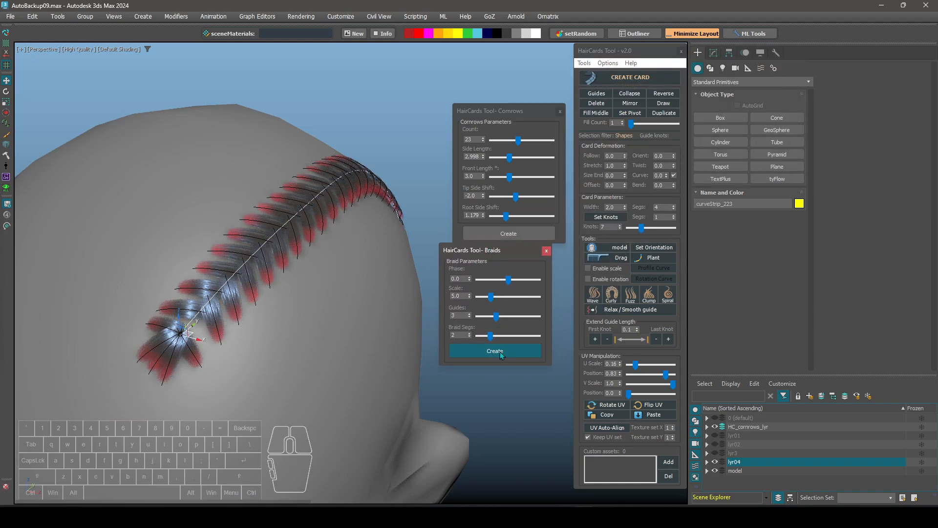
left_click(500, 352)
middle_click_drag(374, 233, 393, 223, "alt")
Reduce the braid scale to 3.162, recreate the braid and inspect its start up close
left_click(491, 298)
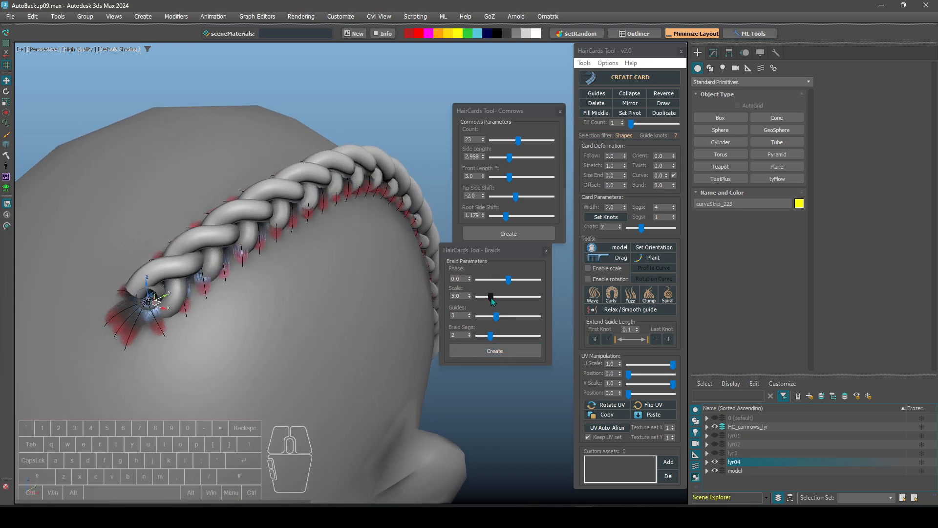
left_click_drag(492, 297, 485, 298)
left_click(499, 352)
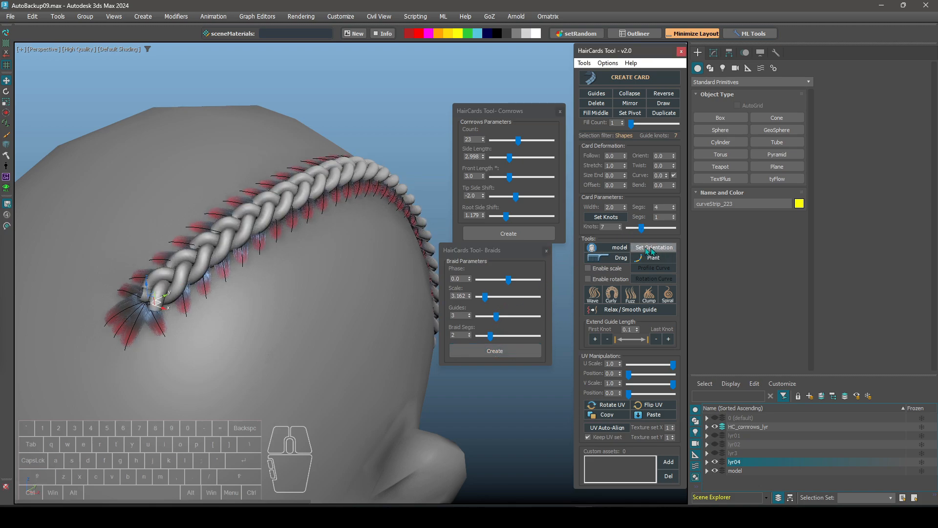
middle_click_drag(381, 229, 166, 280, "alt")
scroll(140, 296, "up", 8)
scroll(147, 294, "down", 3)
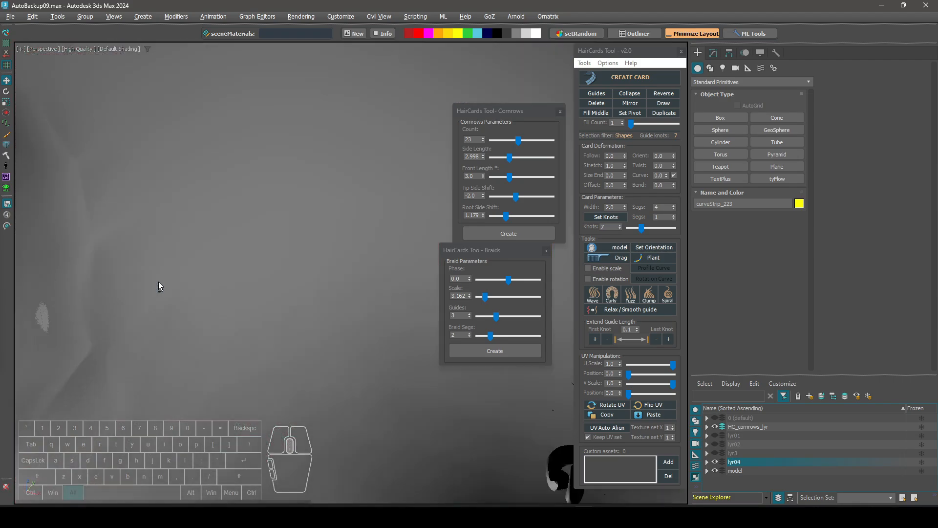
scroll(166, 264, "down", 8)
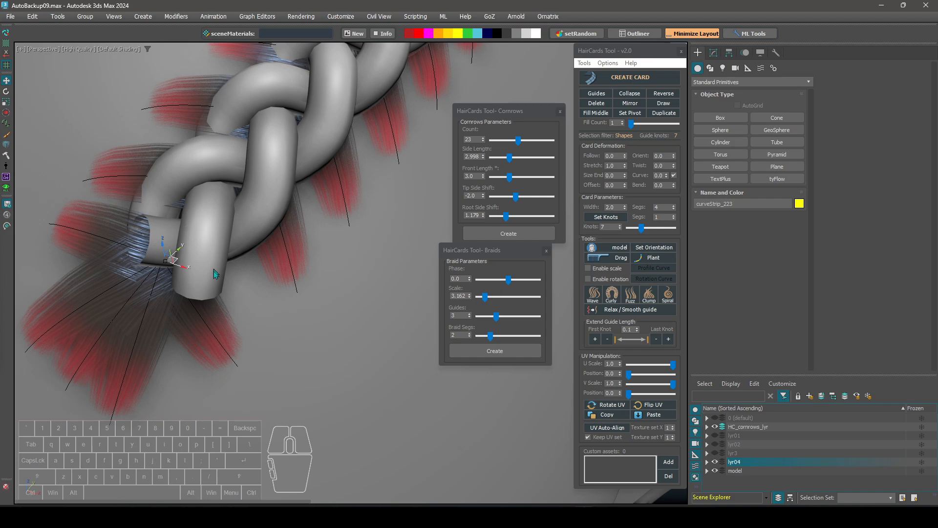
scroll(164, 249, "down", 2)
scroll(169, 254, "down", 8)
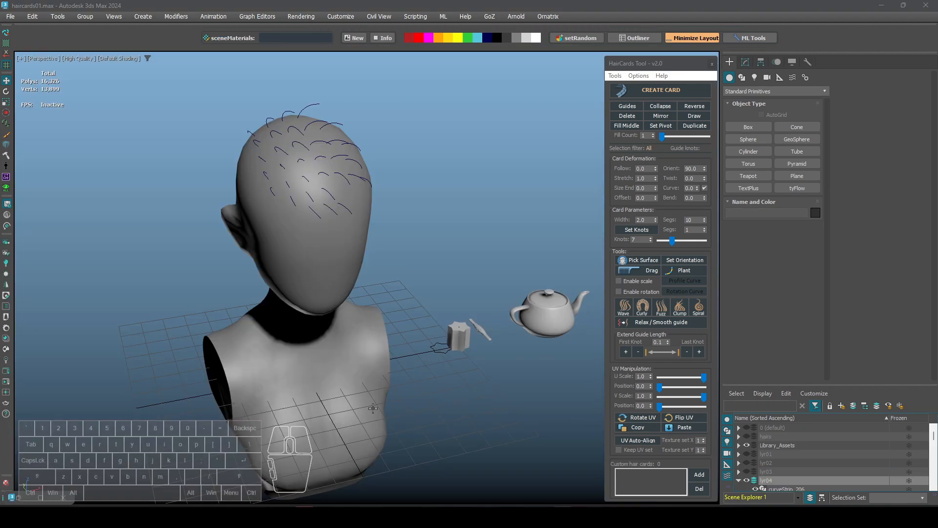
middle_click_drag(373, 408, 400, 391, "alt")
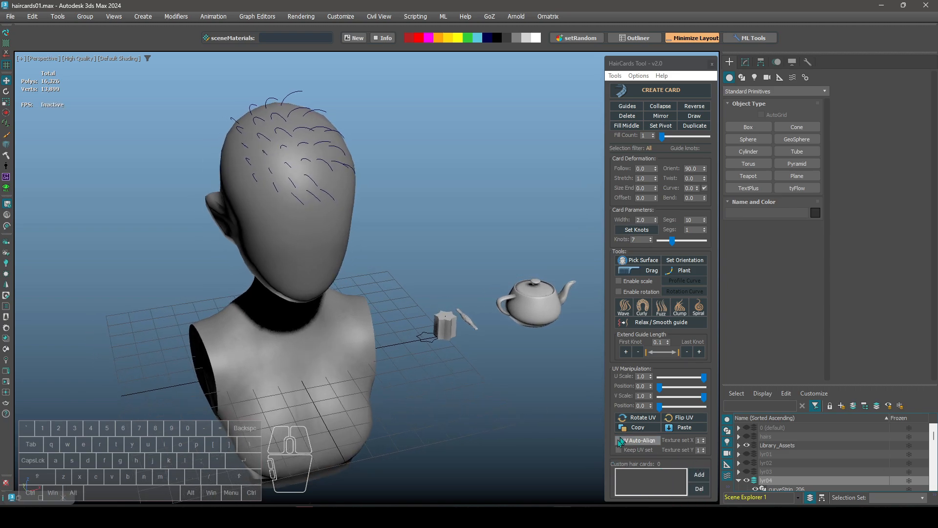
middle_click_drag(429, 413, 433, 412, "alt")
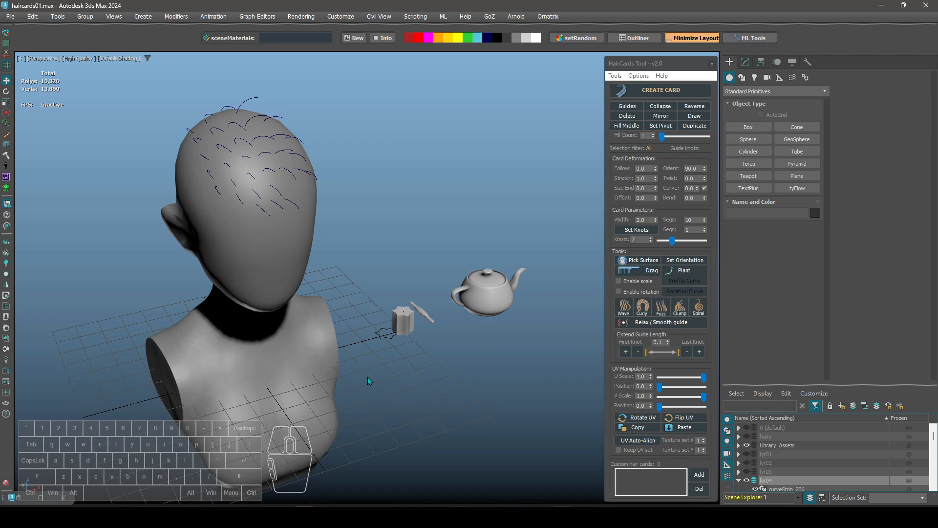
mouse_move(395, 368)
middle_mouse_down("alt")
mouse_move(420, 380)
mouse_move(400, 371)
middle_mouse_up("alt")
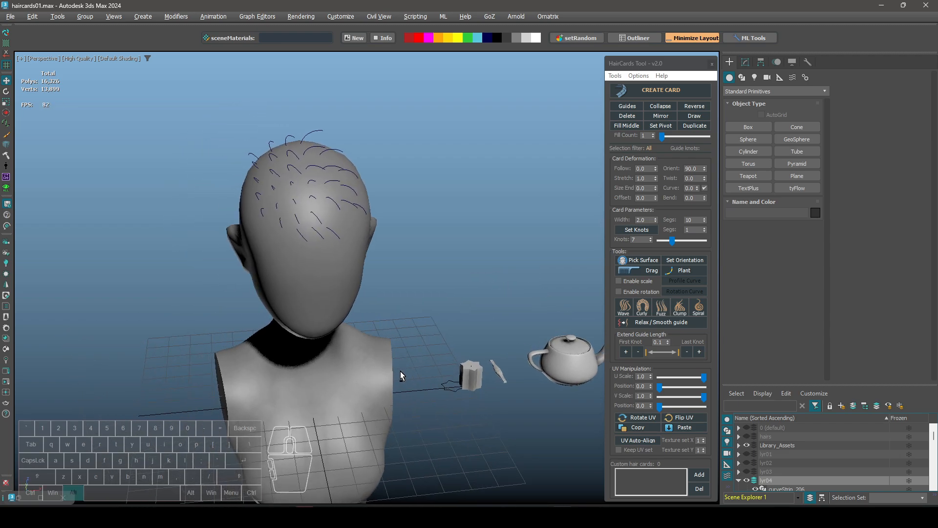
middle_click_drag(455, 389, 424, 386)
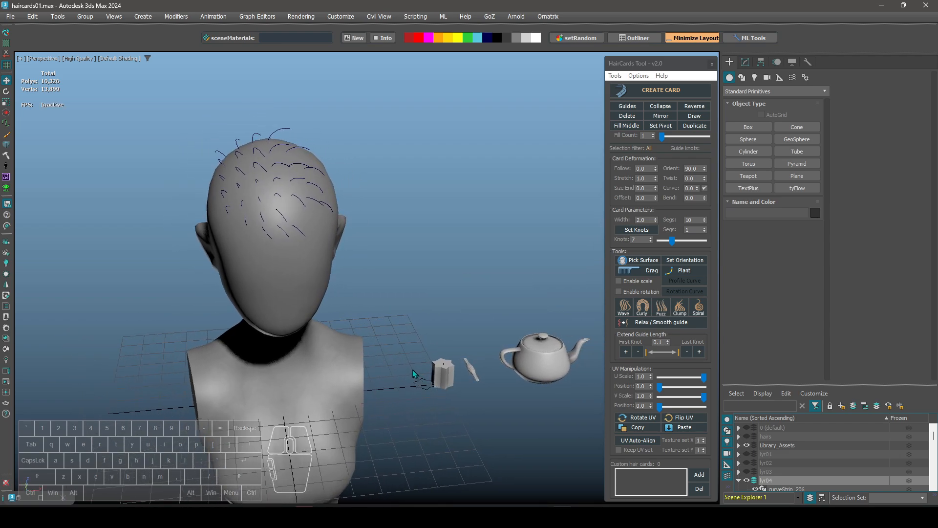
middle_click_drag(421, 353, 440, 366)
scroll(442, 367, "up", 2)
scroll(431, 356, "down", 2)
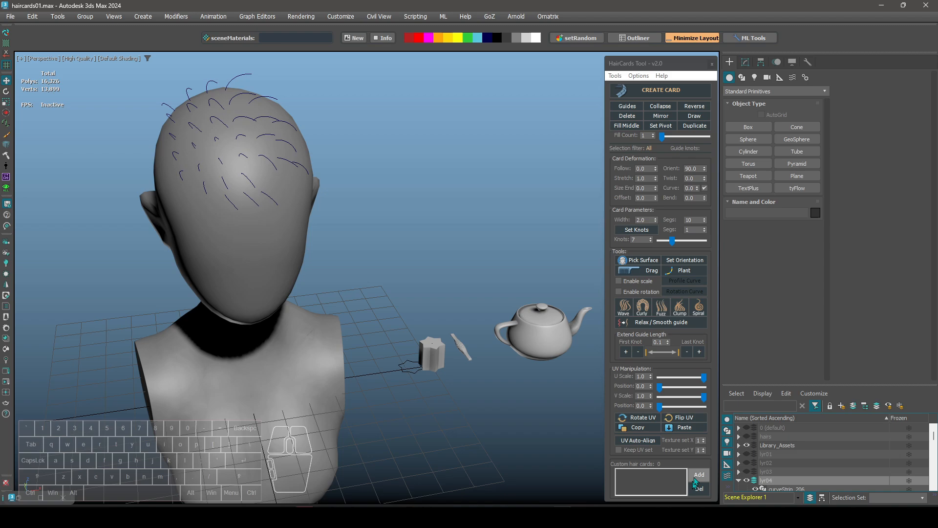
Show edged faces and add the loft, the cable piece and the teapot to the custom hair cards list
left_click(440, 358)
middle_click_drag(440, 358, 445, 360, "alt")
key("F4")
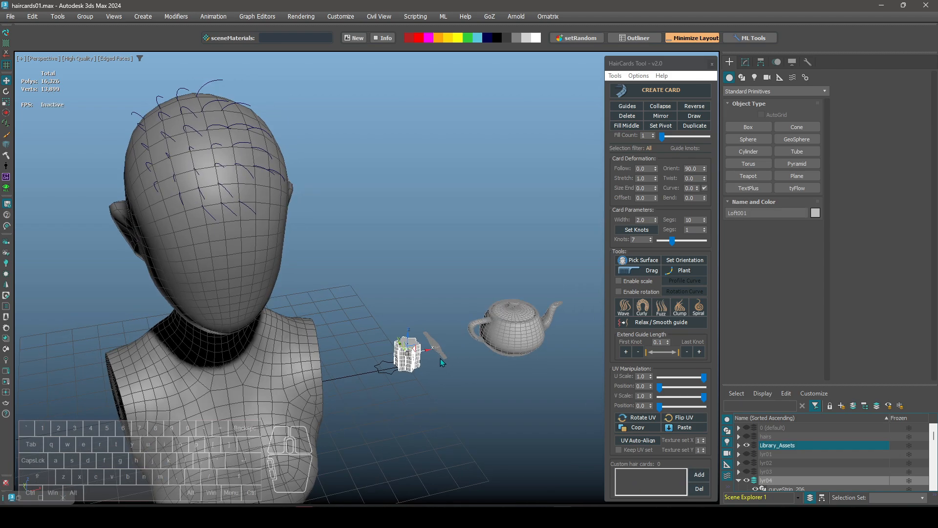
left_click(444, 355, "ctrl")
left_click(496, 335, "ctrl")
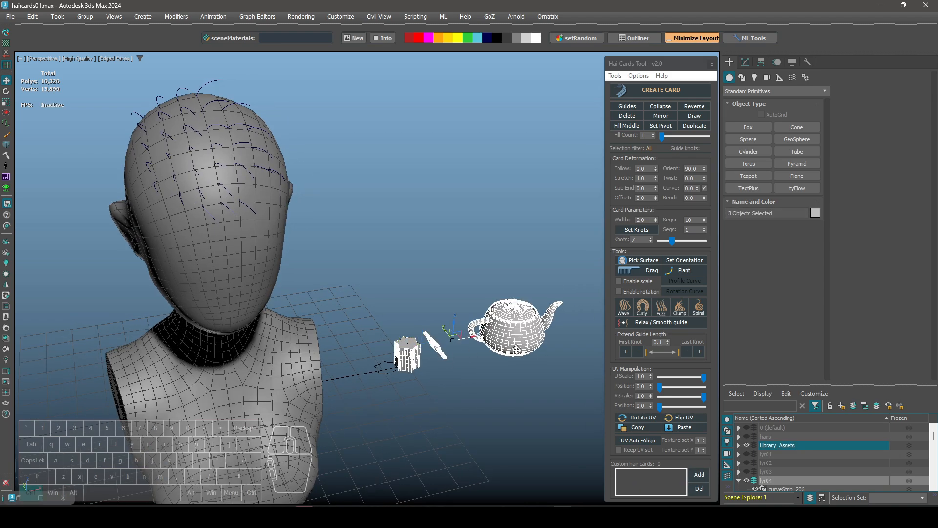
left_click(700, 476)
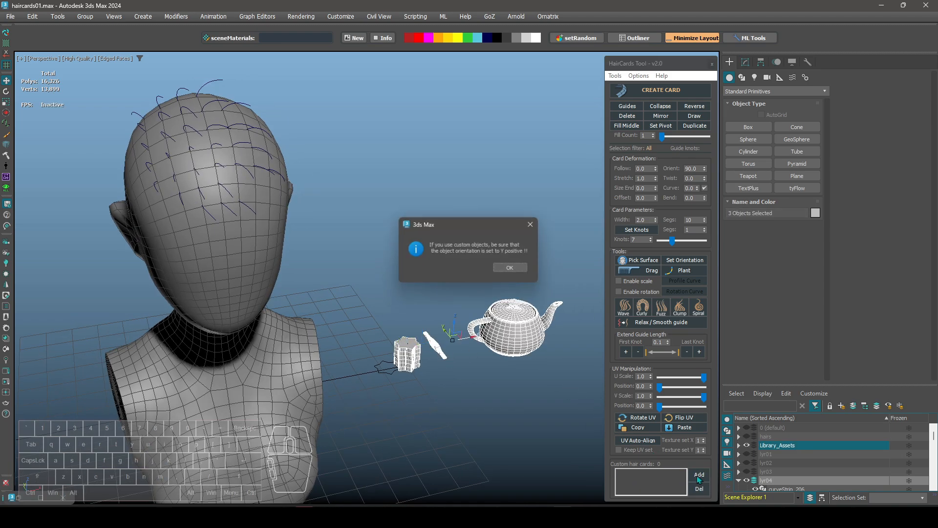
left_click(512, 270)
middle_click_drag(448, 394, 465, 390)
left_click(464, 390)
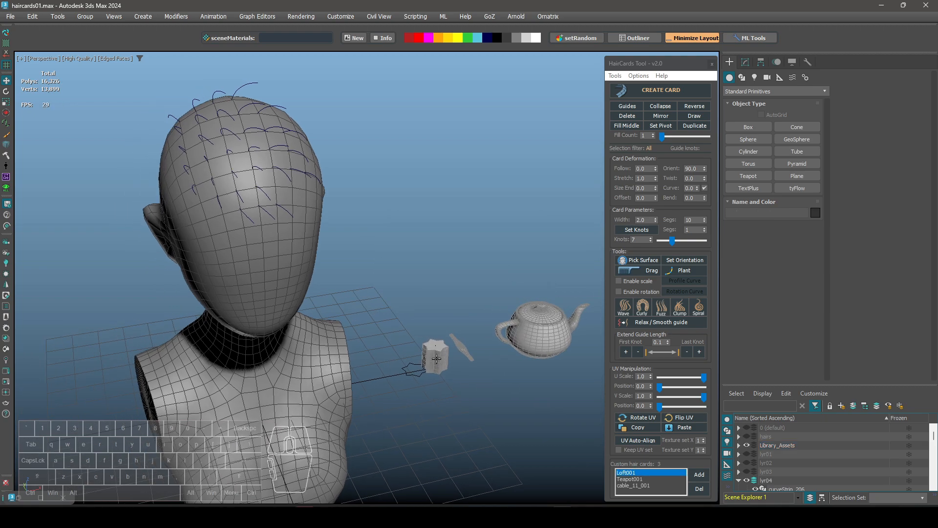
middle_click_drag(432, 356, 455, 349)
scroll(349, 244, "up", 1)
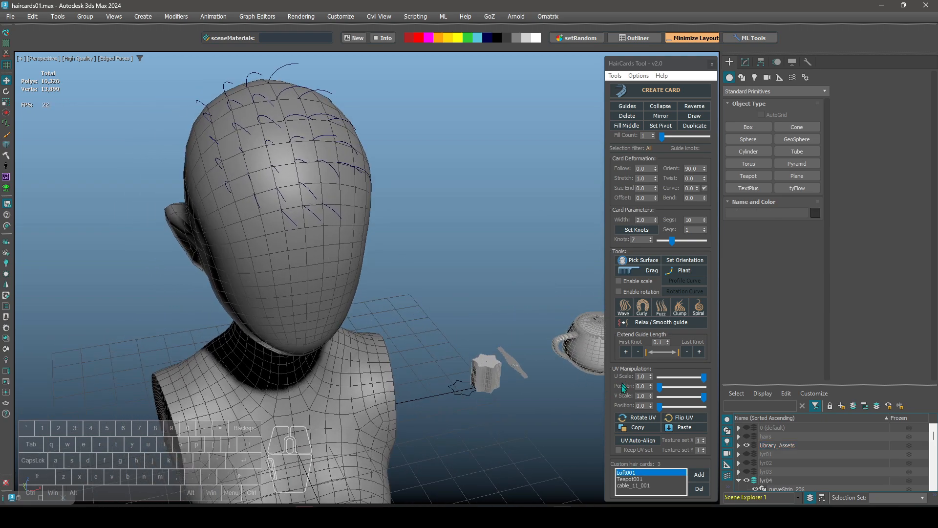
left_click(325, 214)
middle_click_drag(331, 209, 413, 251, "alt")
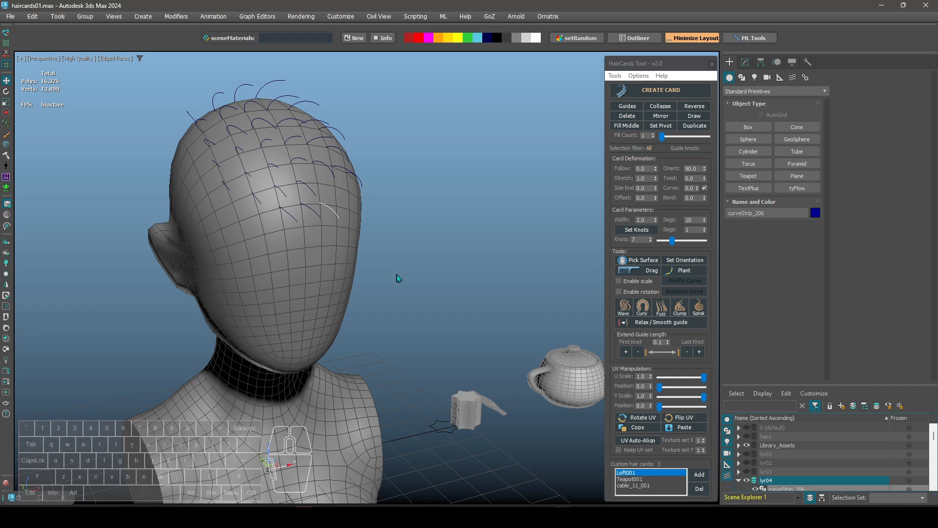
middle_click_drag(396, 274, 394, 268, "alt")
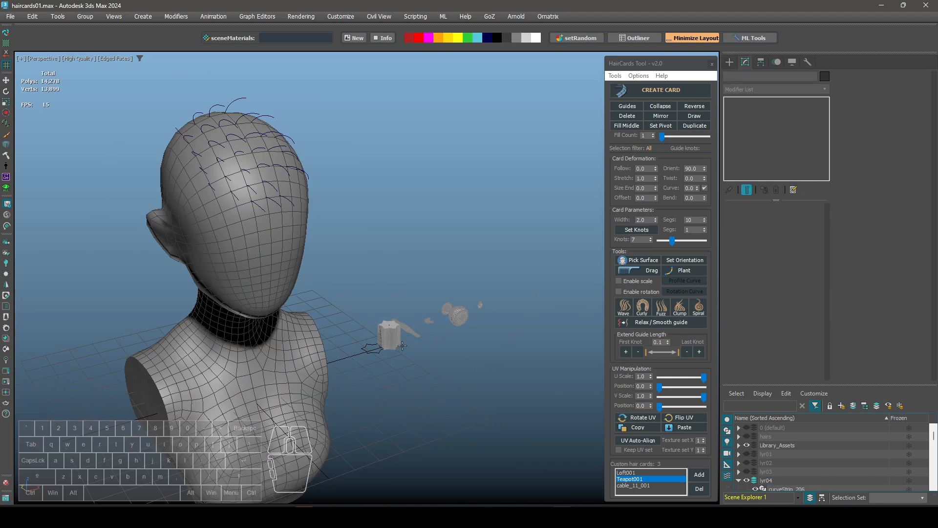
Create a card from the custom object Loft001 on the guide at the front of the head
left_click(398, 344)
middle_click_drag(371, 322, 328, 295, "alt")
middle_click_drag(387, 296, 394, 293, "alt")
left_click(630, 474)
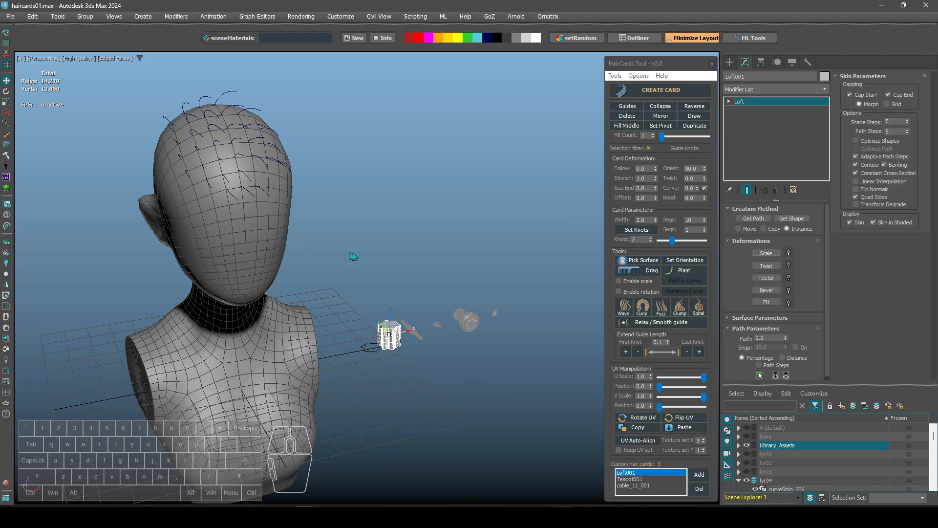
middle_click_drag(352, 256, 368, 274, "alt")
left_click(281, 210)
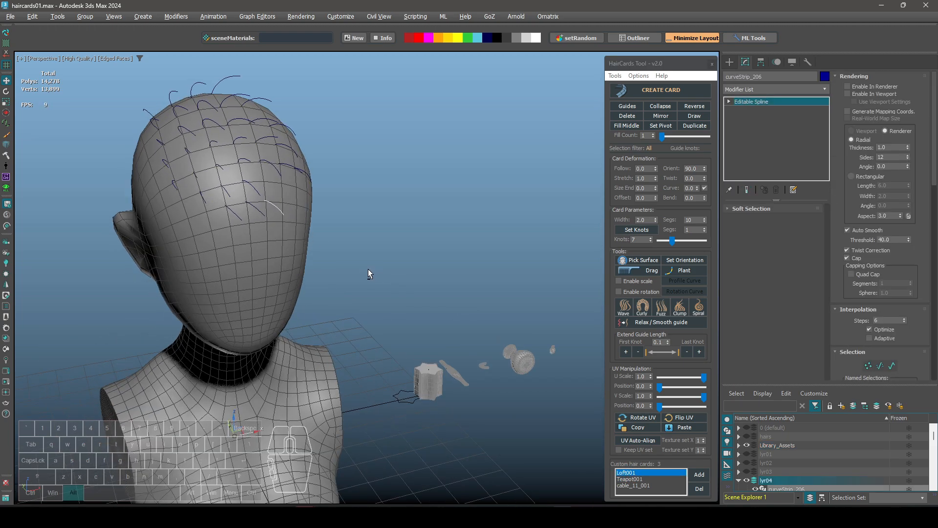
left_click(672, 89)
mouse_move(266, 210)
middle_mouse_down("alt")
mouse_move(421, 255)
mouse_move(257, 203)
middle_mouse_up("alt")
scroll(282, 206, "up", 3)
key("F3")
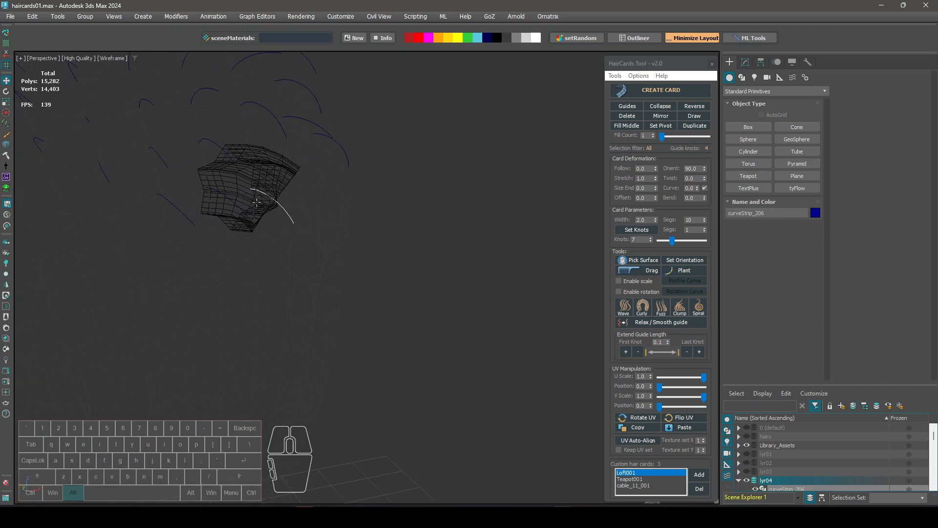
key("F3")
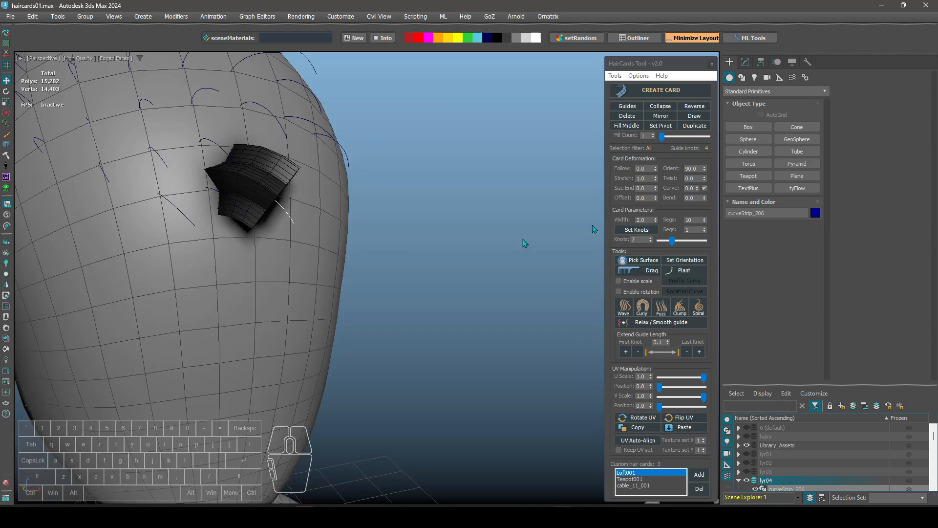
Try a Follow value of 50 on the custom loft card and view it from the side
left_click(639, 169)
type("50")
key("Return")
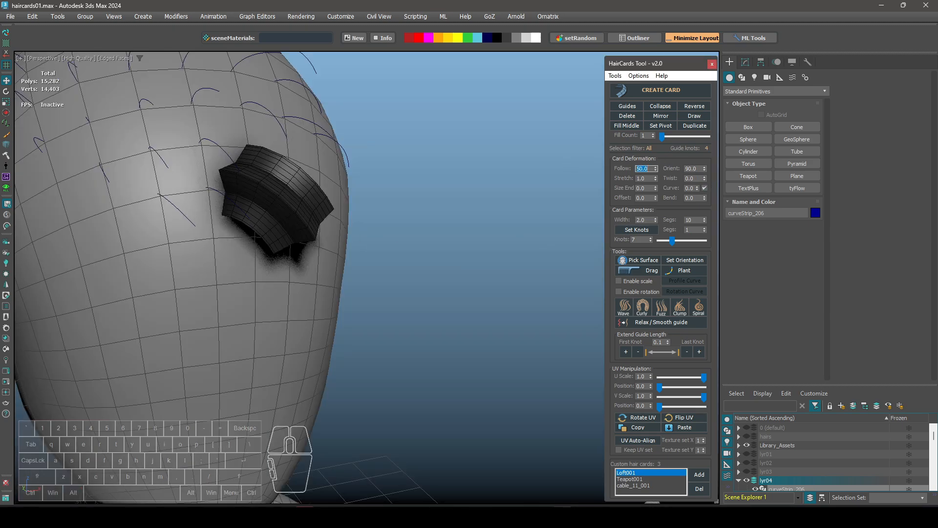
middle_click_drag(273, 122, 334, 190, "alt")
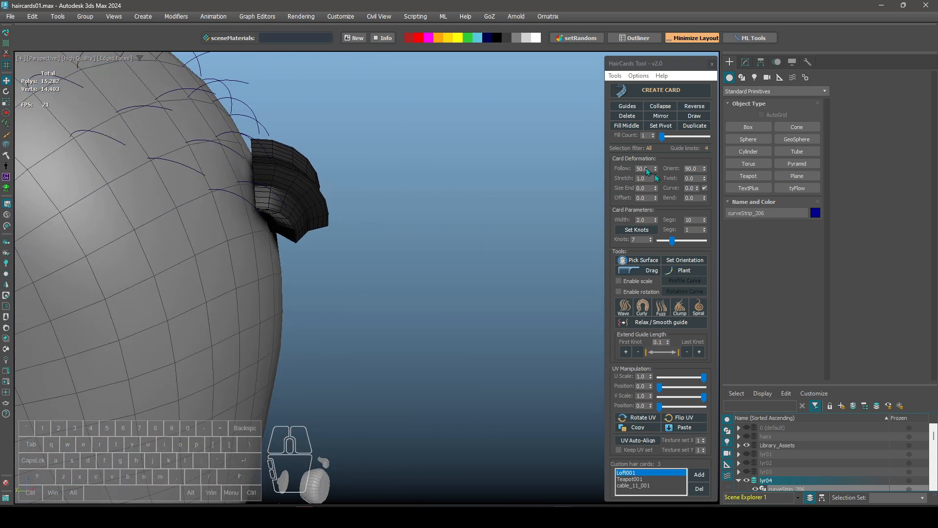
Set the custom loft card's Follow to about 16.1 and its Stretch to about 1.7
left_click_drag(656, 169, 663, 236)
middle_click_drag(562, 205, 458, 197, "alt")
left_click_drag(659, 182, 652, 154)
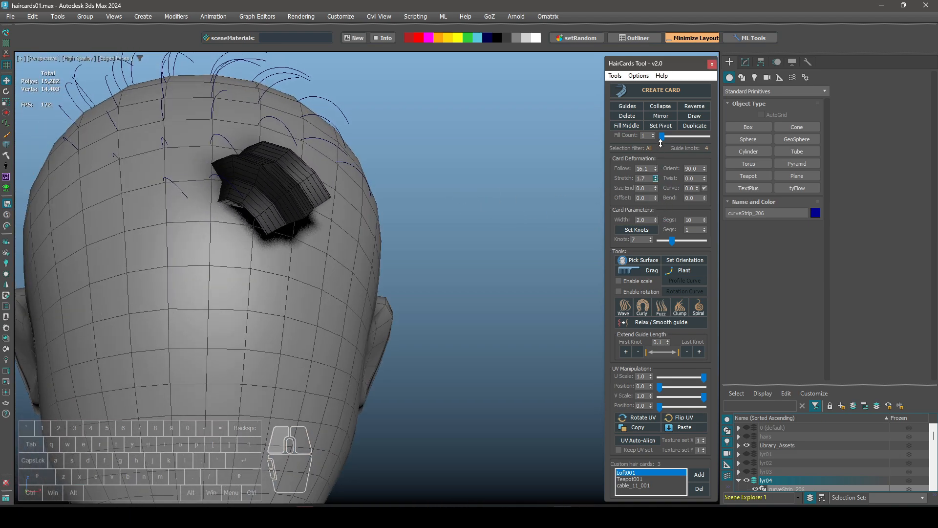
middle_click_drag(443, 218, 469, 224, "alt")
Enable scaling for the loft card and lower the end point of its scale profile curve to about 0.231
scroll(389, 235, "up", 2)
scroll(404, 222, "up", 1)
left_click(641, 281)
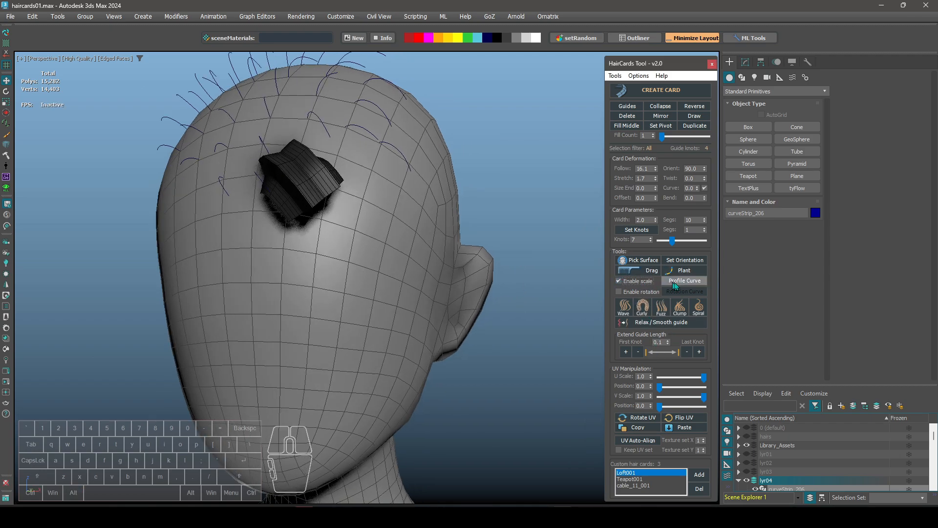
left_click(685, 280)
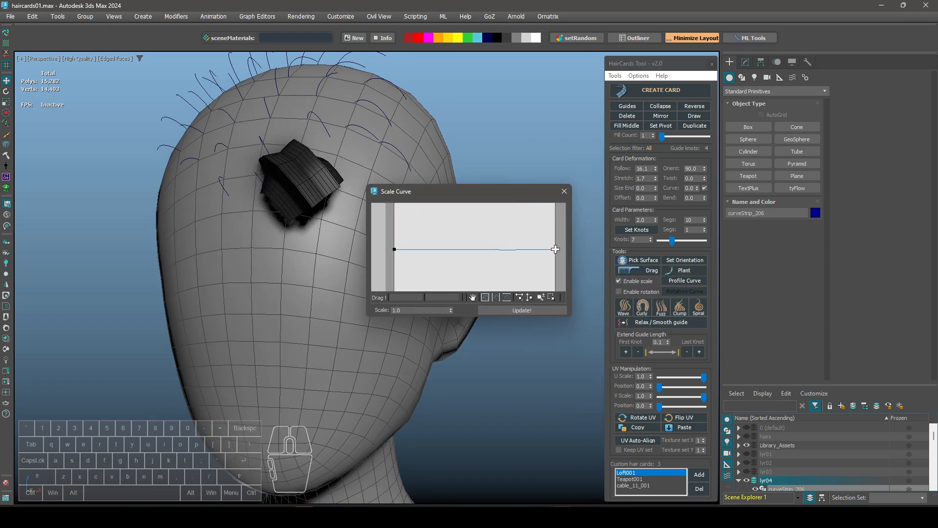
left_click_drag(556, 249, 553, 299)
left_click(529, 310)
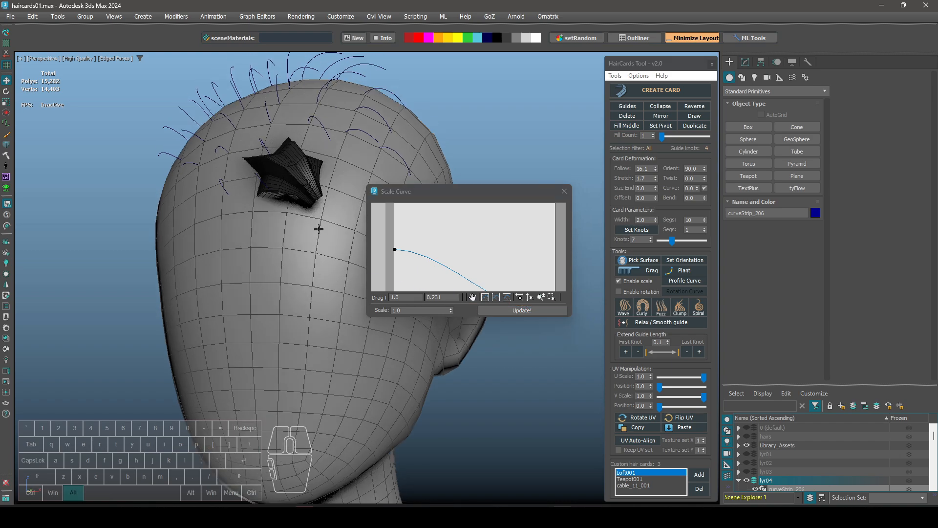
Raise the scale curve's start point, lower its end point to 0.0 and update the card
middle_click_drag(319, 229, 345, 216, "alt")
left_click(504, 311)
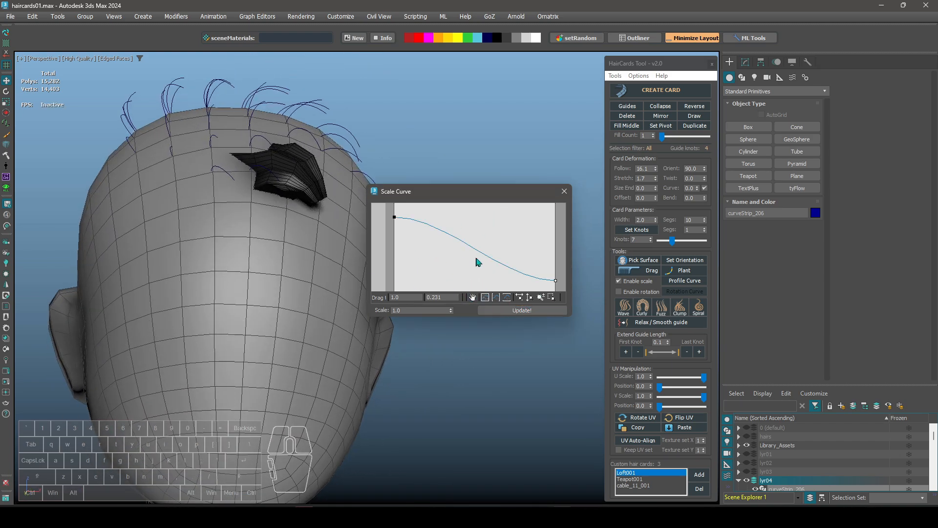
left_click_drag(555, 280, 553, 299)
left_click(544, 311)
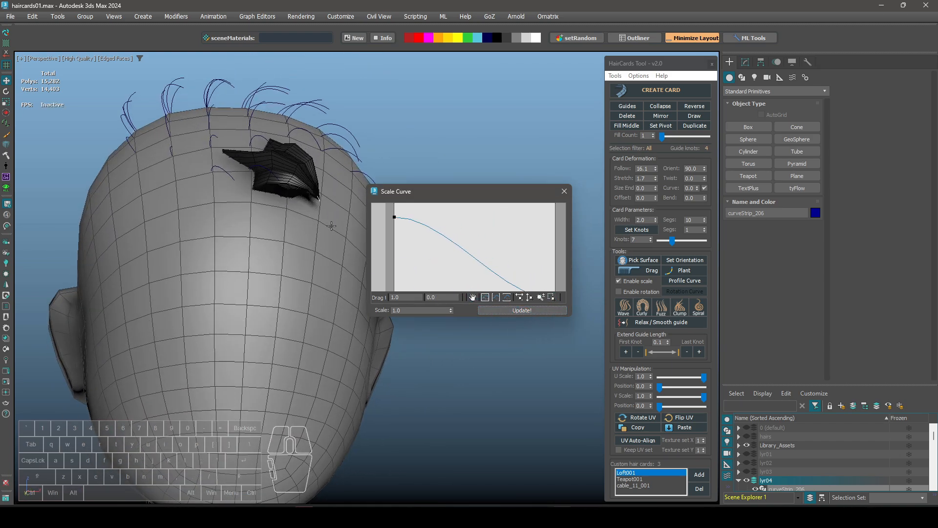
Raise the scale curve's end point to about 0.1, update the loft card and close the curve editor
middle_click_drag(540, 326, 560, 288, "alt")
left_click(485, 299)
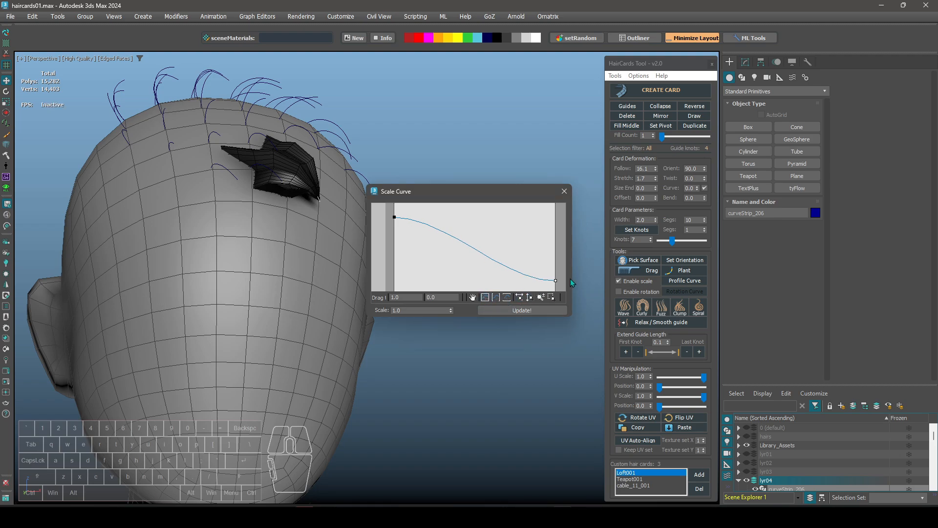
left_click_drag(555, 281, 556, 274)
left_click(549, 311)
middle_click_drag(358, 217, 372, 246, "alt")
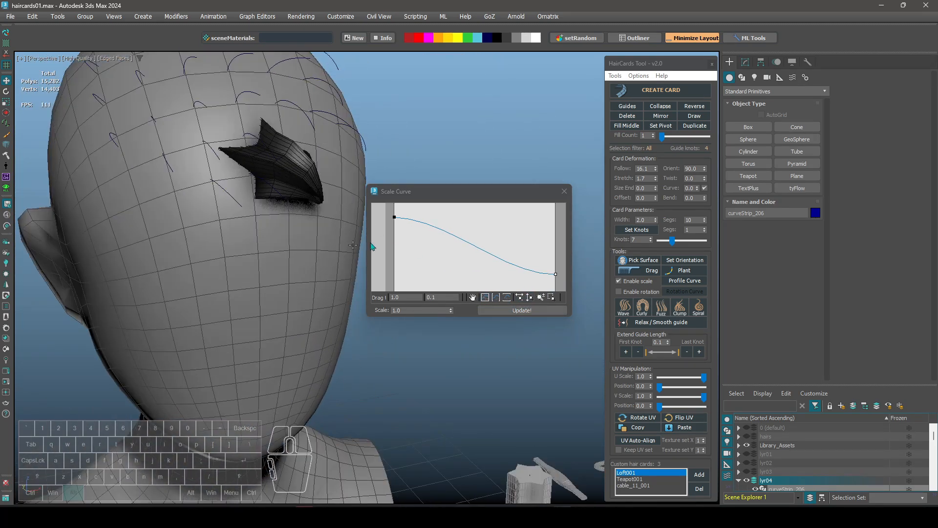
left_click(565, 191)
middle_click_drag(362, 195, 411, 237, "alt")
Set the source star shape's Fillet Radius 1 to about 0.38 and remove its Edit Spline modifier
middle_click_drag(469, 352, 418, 345)
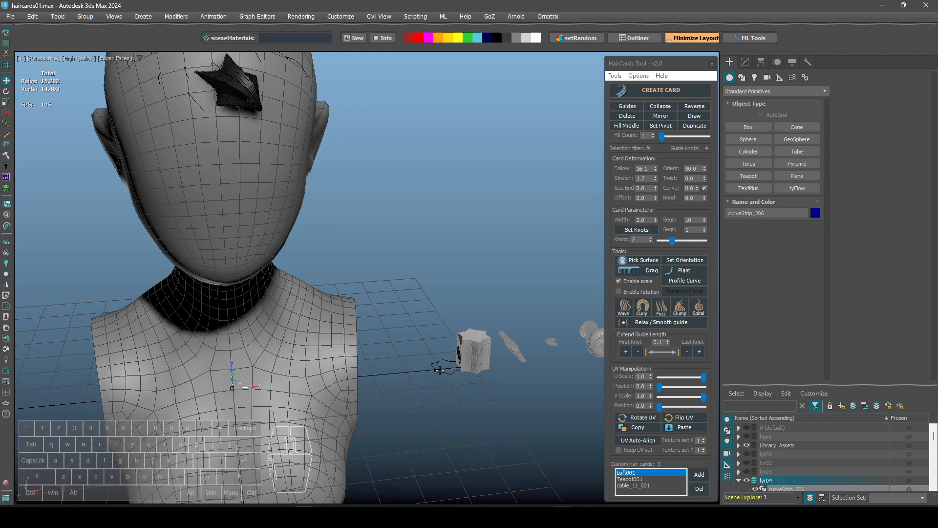
left_click(444, 371)
left_click(745, 62)
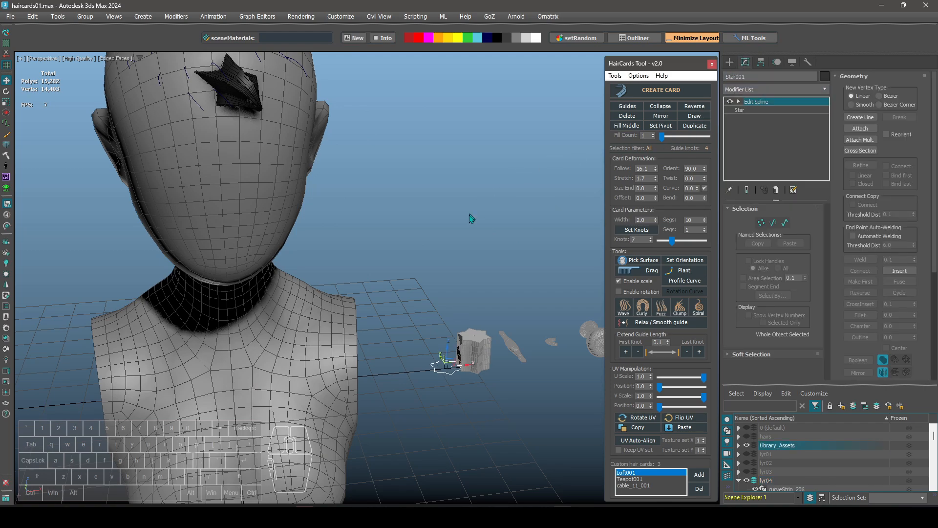
middle_click_drag(472, 216, 343, 247, "alt")
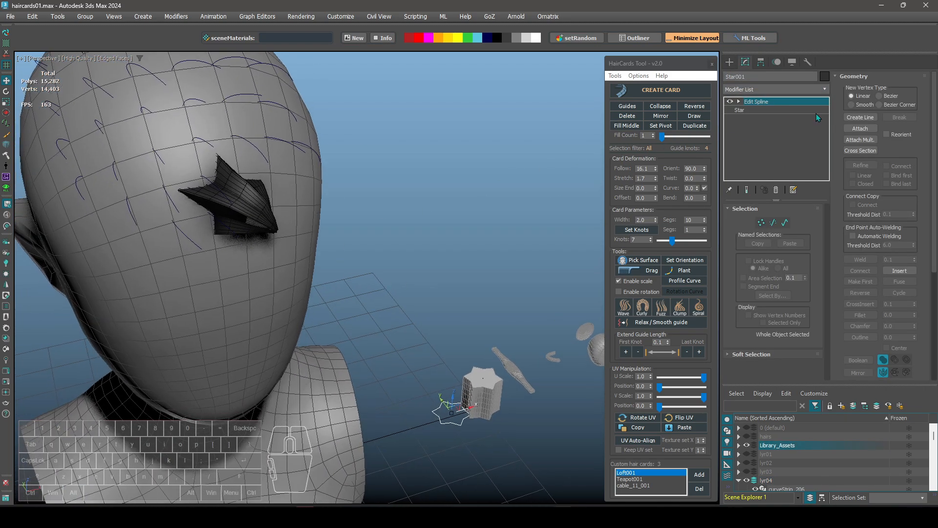
left_click(753, 110)
middle_click_drag(532, 299, 553, 288)
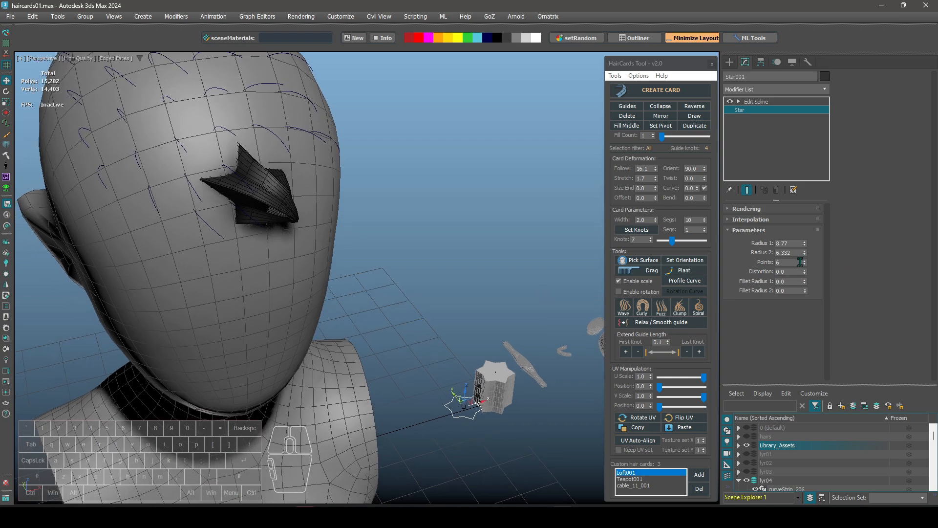
left_click_drag(805, 280, 810, 267)
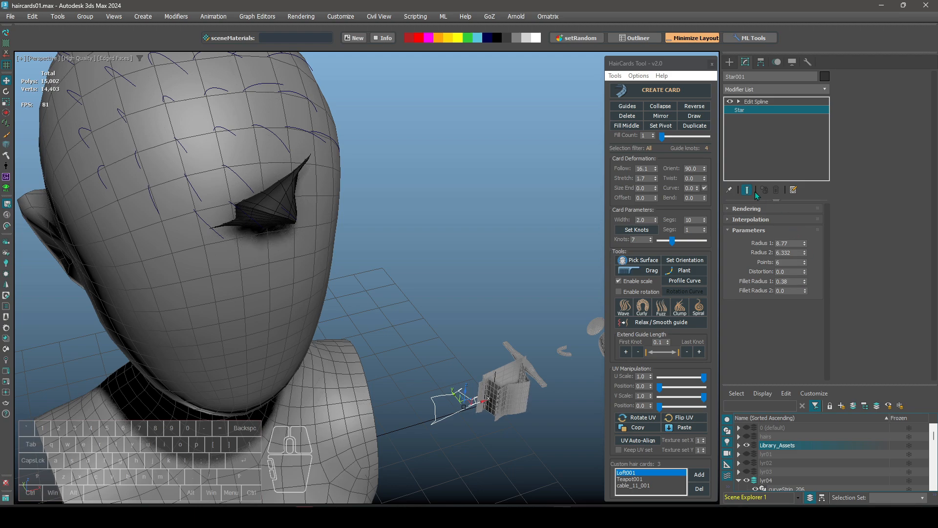
left_click(776, 190)
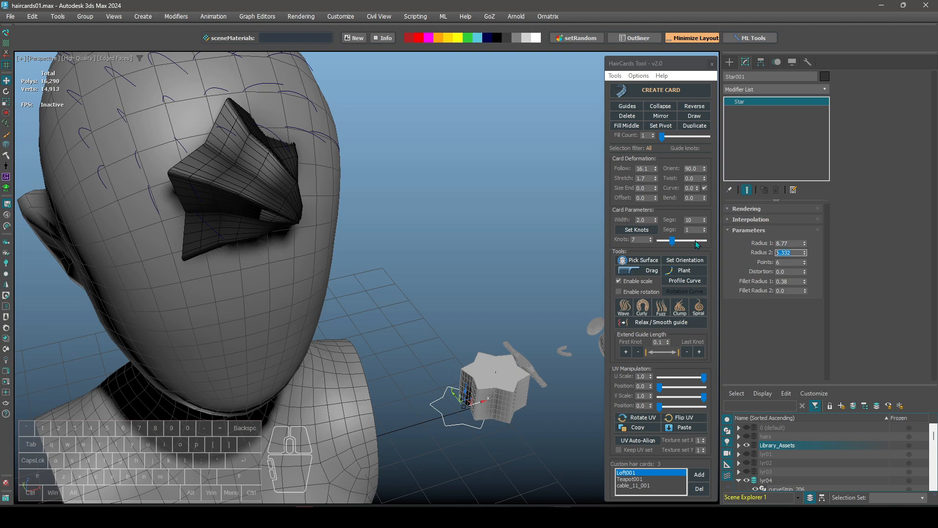
Set the star's Radius 2 to 2.0 and reduce its Radius 1 to about 3.3
left_click(794, 243)
type("5")
key("Return")
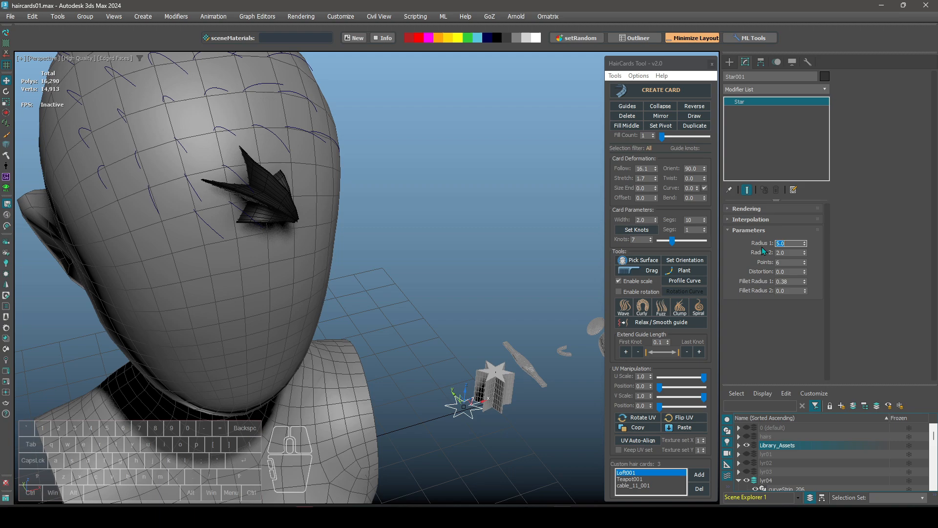
left_click_drag(805, 245, 810, 261)
middle_click_drag(382, 227, 294, 169, "alt")
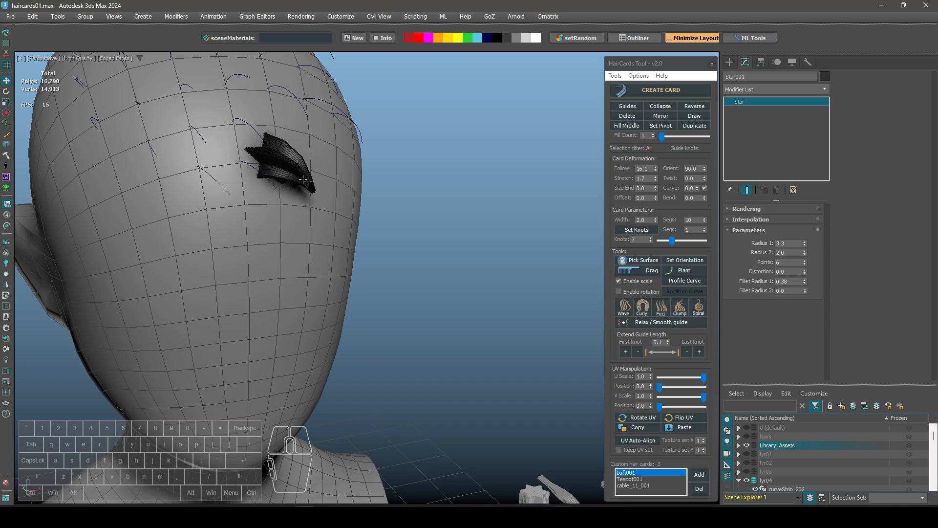
middle_click_drag(438, 244, 419, 234)
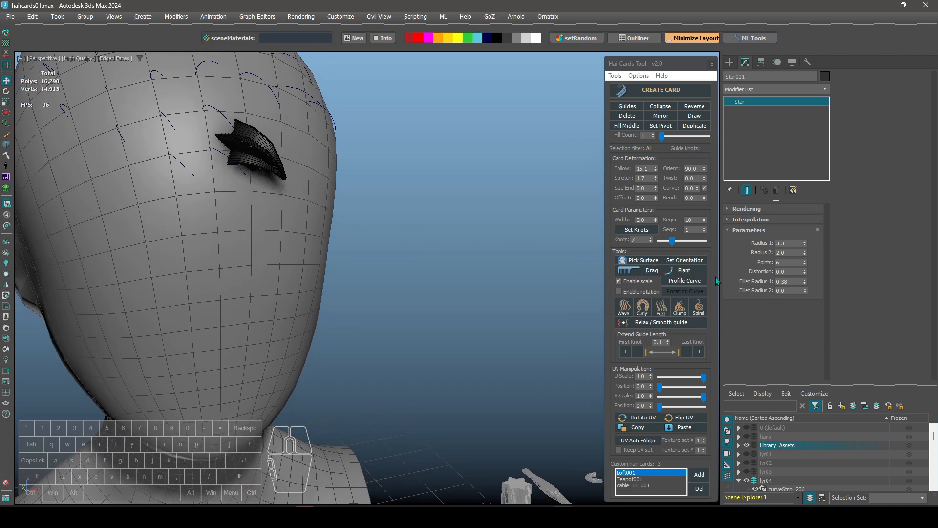
Set the star to 5 points and increase its Fillet Radius 1 to about 1.23
left_click(805, 265)
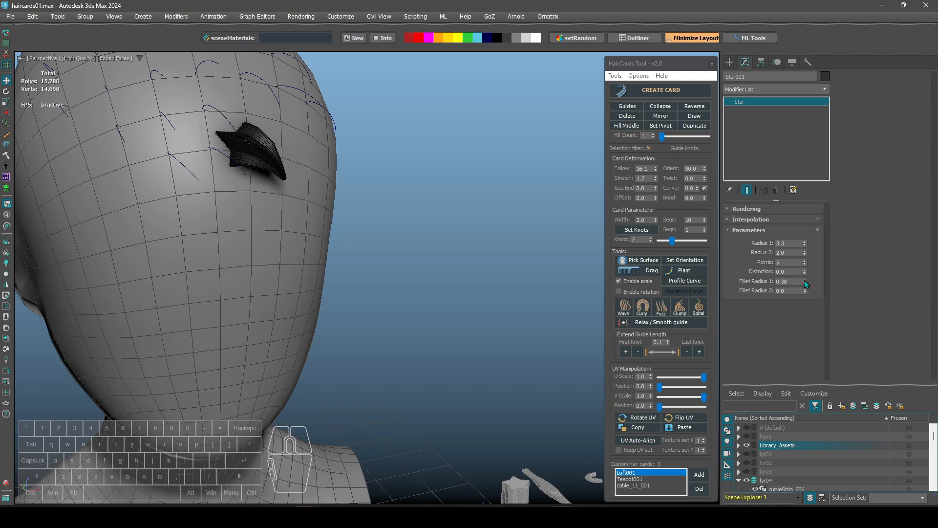
left_click_drag(804, 281, 805, 253)
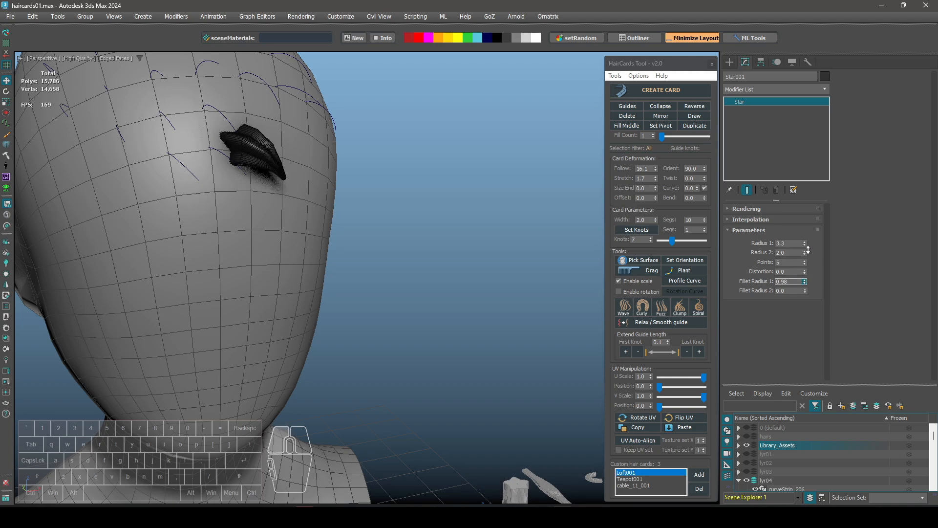
middle_click_drag(547, 320, 280, 282, "alt")
scroll(280, 282, "down", 4)
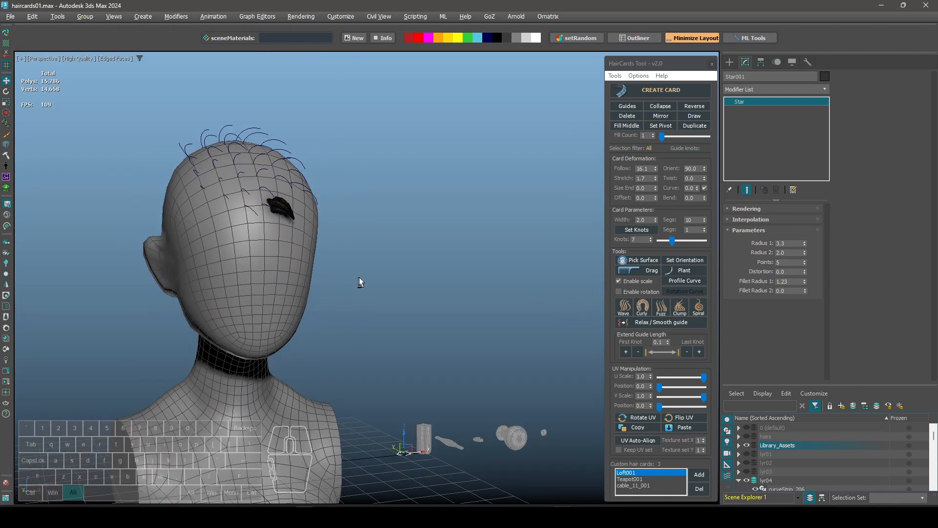
middle_click_drag(360, 280, 300, 251, "alt")
scroll(254, 208, "up", 6)
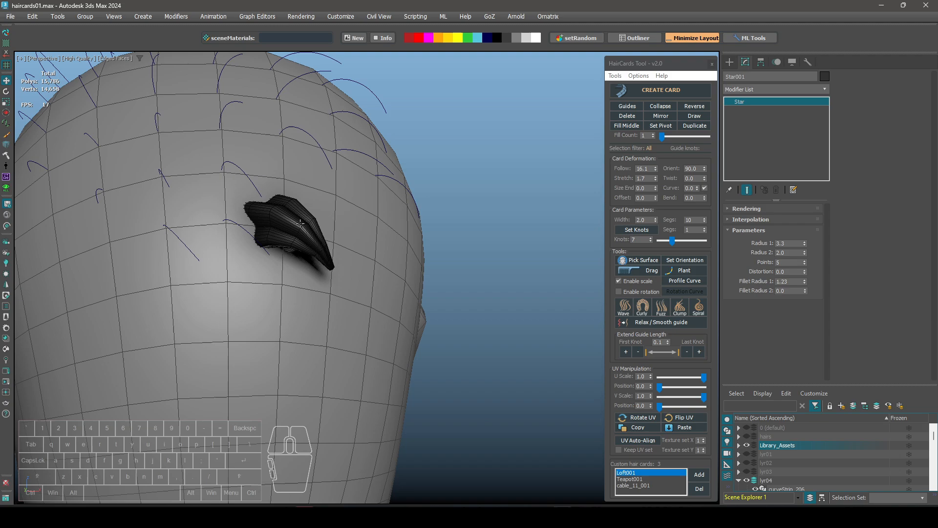
middle_click_drag(534, 285, 520, 372, "alt")
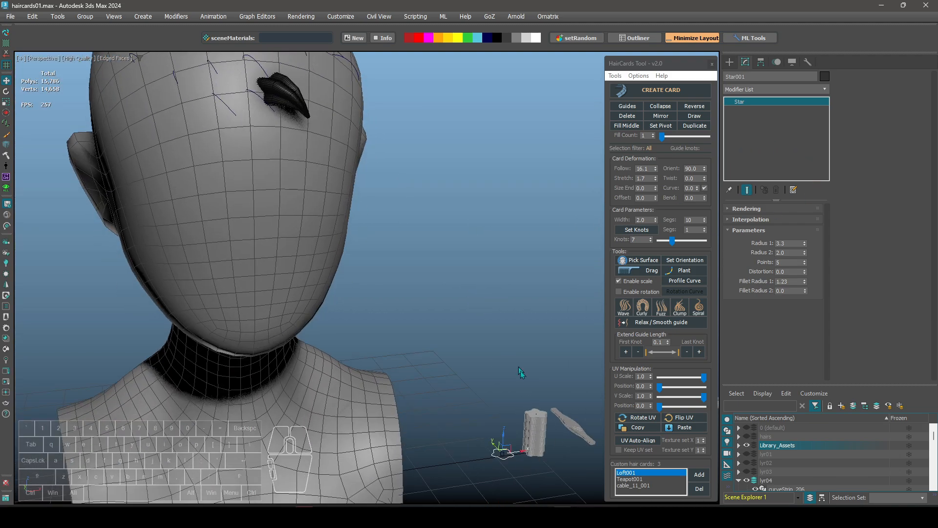
Set the source loft object's Shape Steps to 2 and its Path Steps to 13
left_click(532, 436)
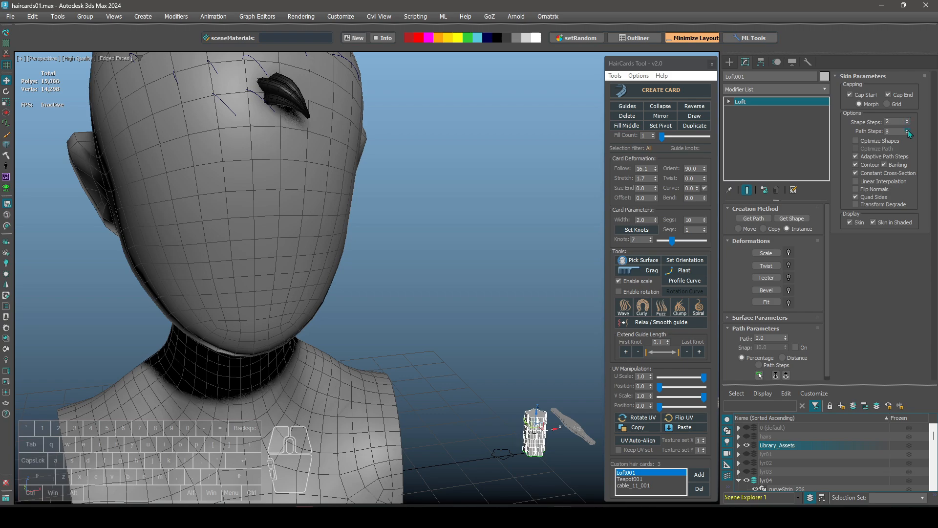
middle_click_drag(316, 140, 403, 208, "alt")
scroll(413, 193, "down", 3)
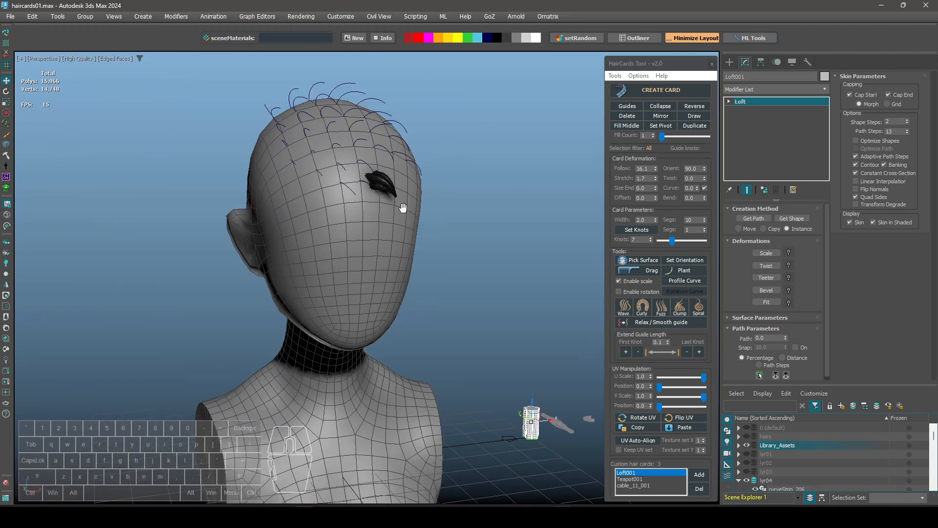
scroll(388, 189, "up", 3)
Select the loft hair card on the forehead and assign it the light grey material
left_click(387, 188)
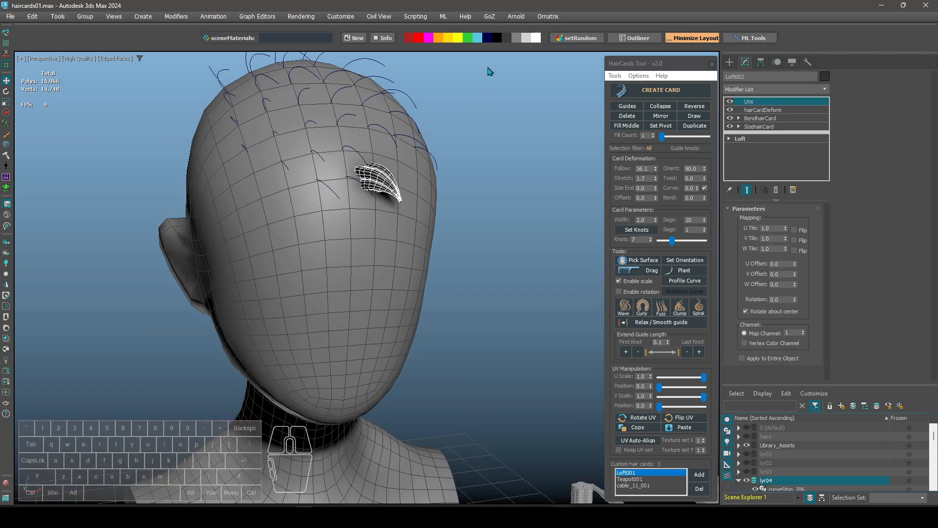
left_click(517, 40)
left_click(394, 203)
left_click(391, 194)
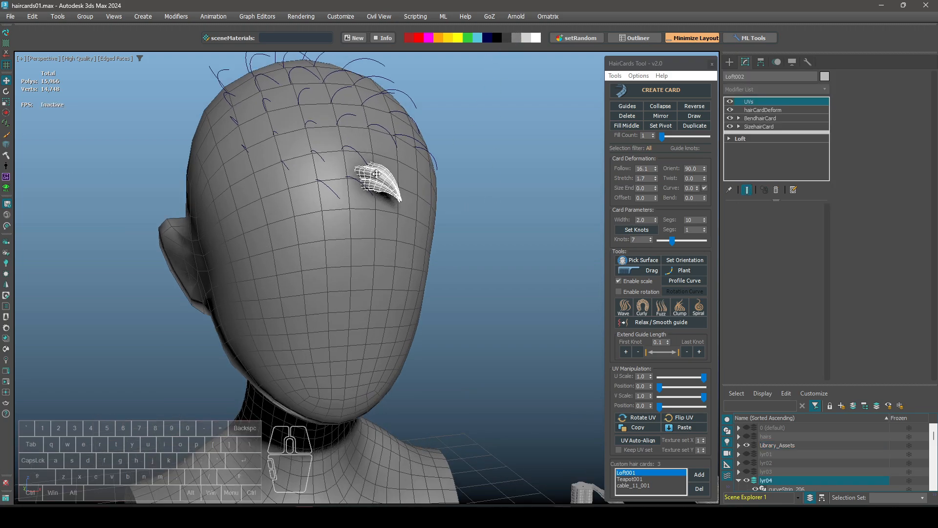
mouse_move(392, 194)
middle_mouse_down("alt")
mouse_move(312, 197)
mouse_move(383, 189)
middle_mouse_up("alt")
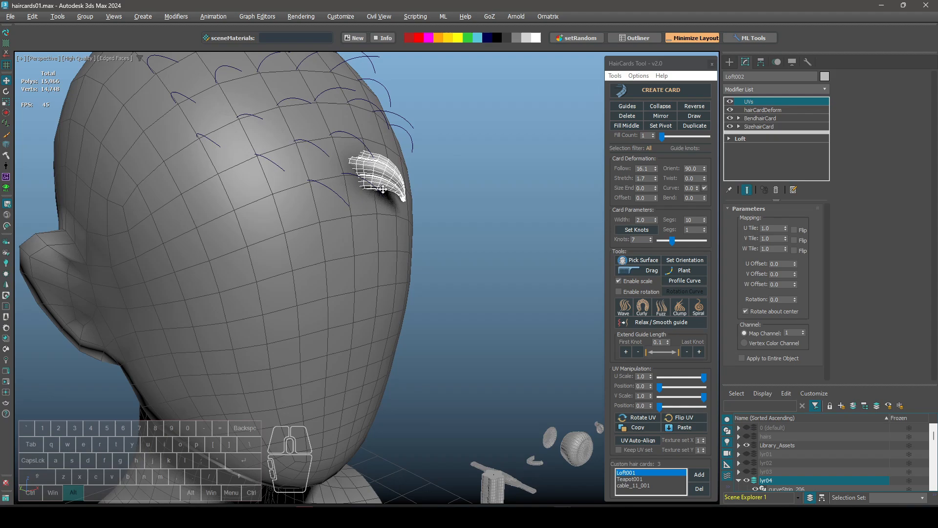
Pull the loft card's guide outward from the forehead with the Drag tool to lengthen and curve the card
left_click(412, 207)
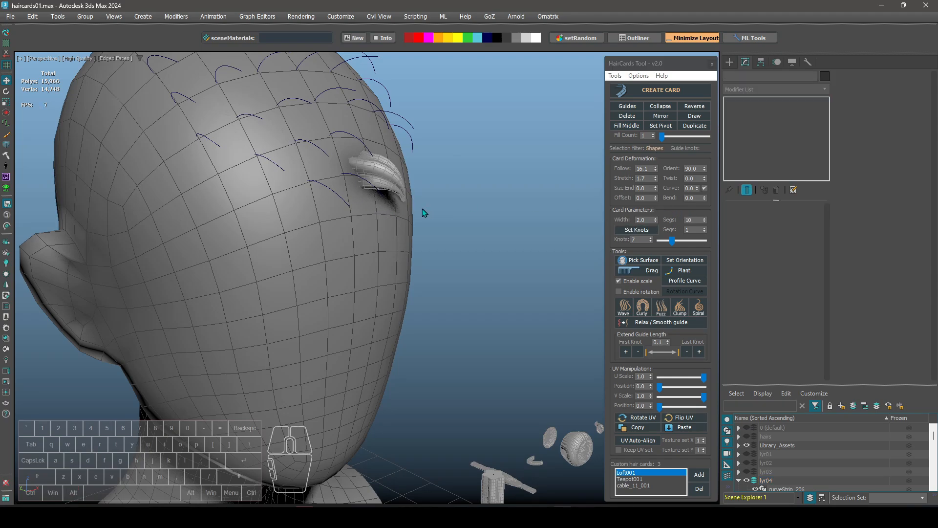
left_click(404, 200)
key("1")
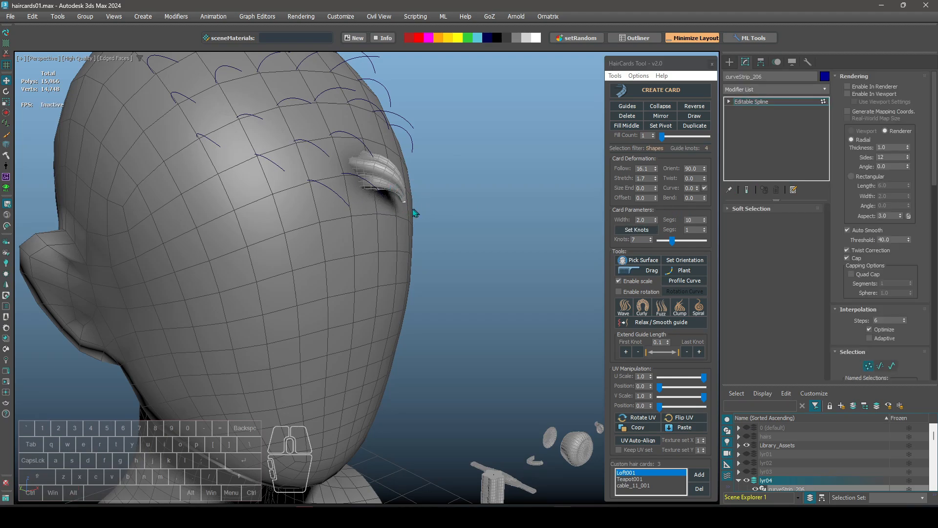
left_click(655, 272)
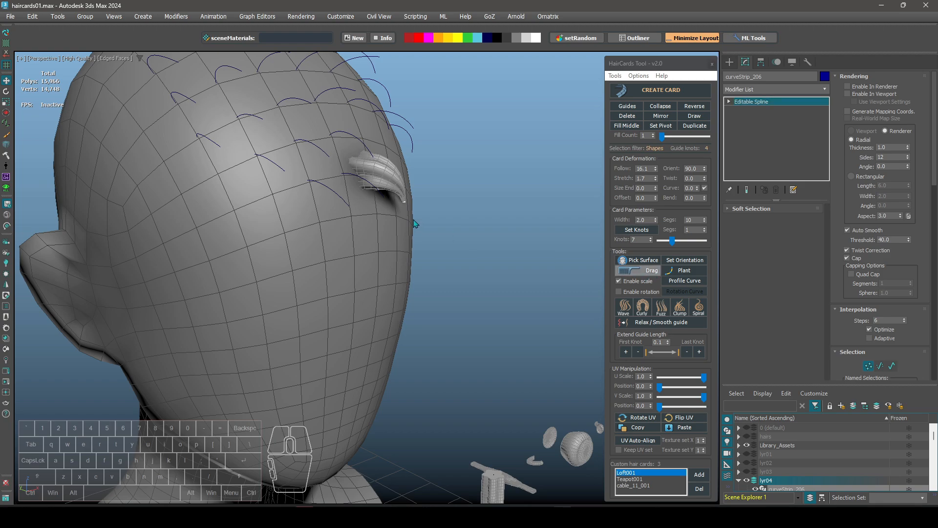
left_click_drag(405, 203, 488, 261)
mouse_move(417, 200)
left_mouse_down()
mouse_move(418, 213)
mouse_move(429, 143)
mouse_move(398, 179)
left_mouse_up()
mouse_move(431, 214)
left_mouse_down()
mouse_move(433, 202)
mouse_move(453, 207)
left_mouse_up()
mouse_move(458, 245)
left_mouse_down()
mouse_move(469, 282)
mouse_move(463, 229)
left_mouse_up()
left_click_drag(441, 194, 426, 190)
left_click_drag(416, 183, 405, 170)
Reshape the card's curve from the side with the Drag tool, finish dragging and inspect the horn-like shape
middle_click_drag(454, 231, 323, 211, "alt")
middle_click_drag(427, 205, 429, 189, "alt")
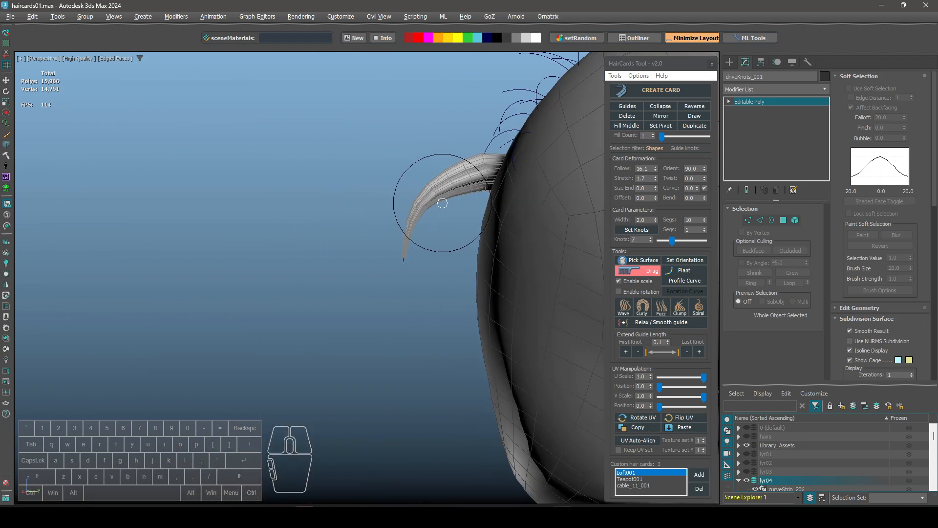
mouse_move(430, 189)
left_mouse_down()
mouse_move(409, 209)
mouse_move(397, 265)
mouse_move(392, 259)
left_mouse_up()
right_click(391, 259)
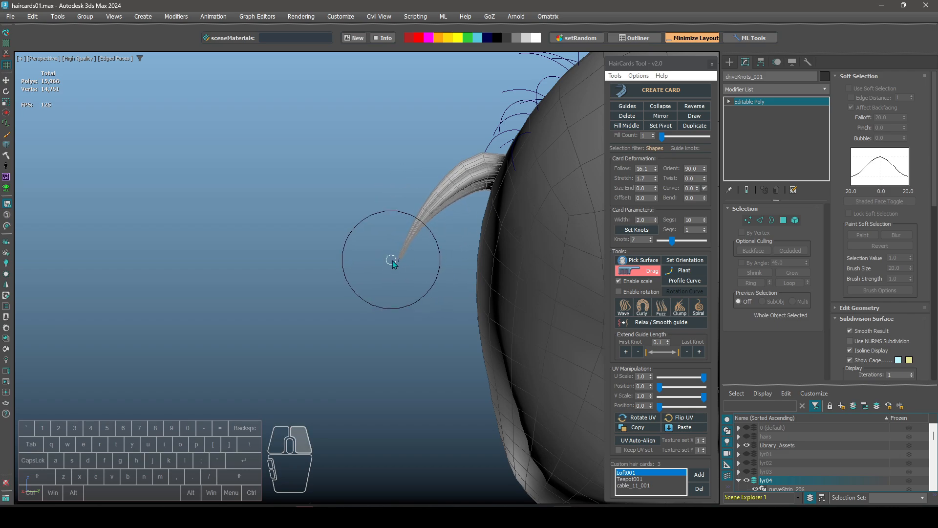
scroll(391, 260, "up", 2)
mouse_move(453, 274)
middle_mouse_down("alt")
mouse_move(517, 277)
mouse_move(494, 231)
middle_mouse_up("alt")
scroll(402, 221, "down", 3)
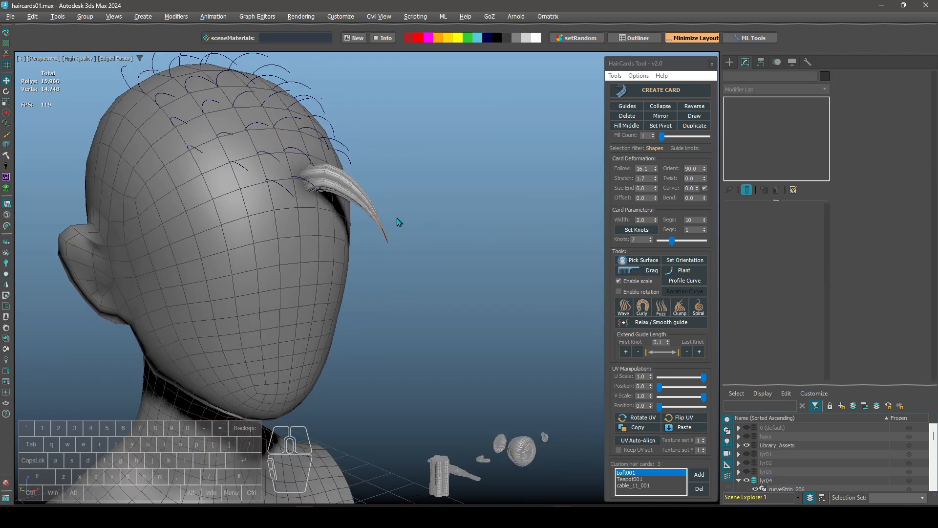
scroll(426, 247, "up", 6)
scroll(472, 291, "down", 4)
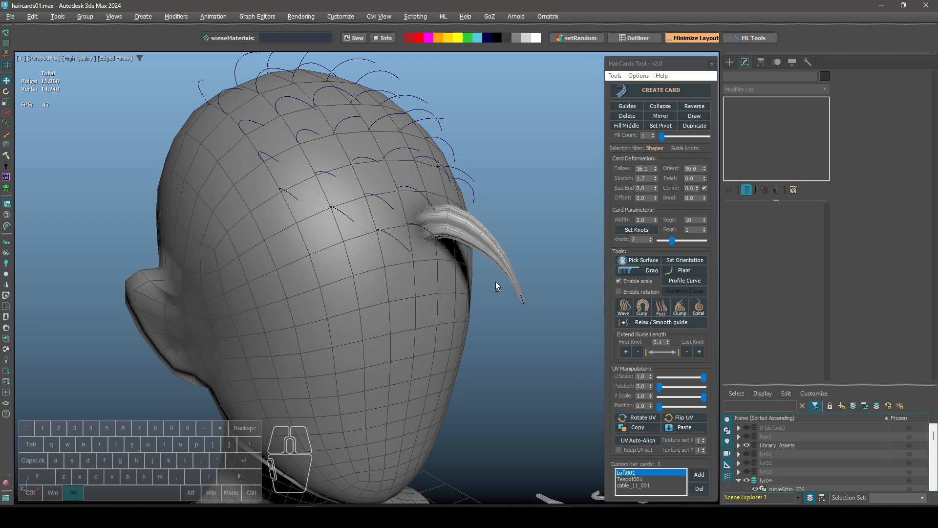
middle_click_drag(496, 282, 473, 267, "alt")
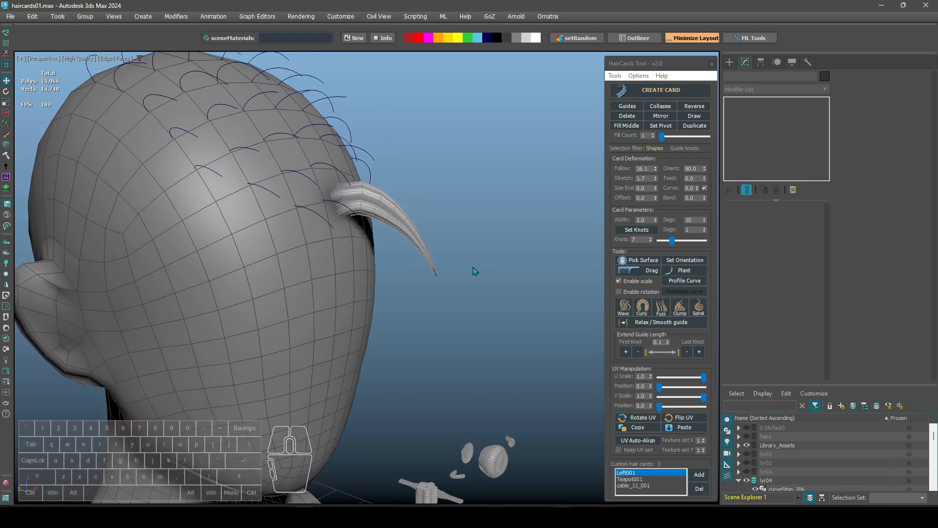
Add the two neighbouring guides to the card's selected guide and create loft cards on them
left_click(381, 204)
middle_click_drag(415, 225, 406, 240)
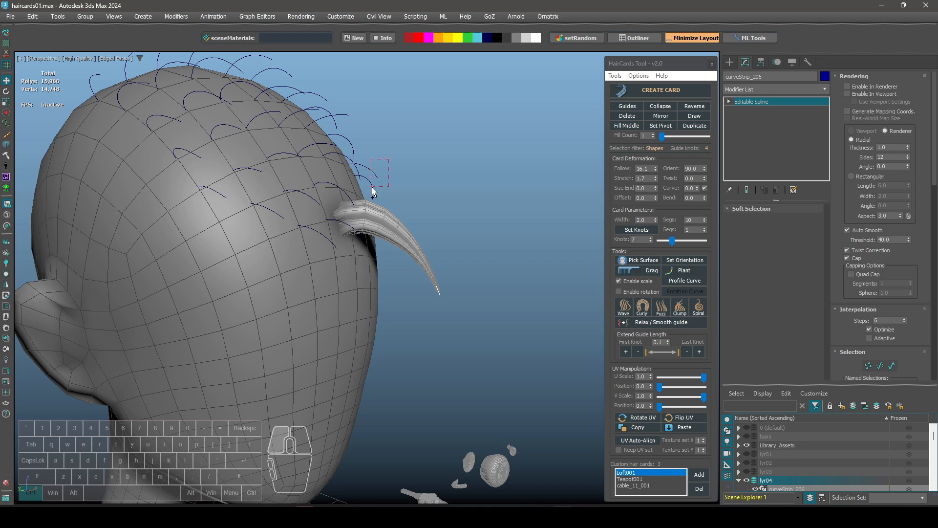
left_click_drag(372, 193, 372, 194)
left_click(672, 97)
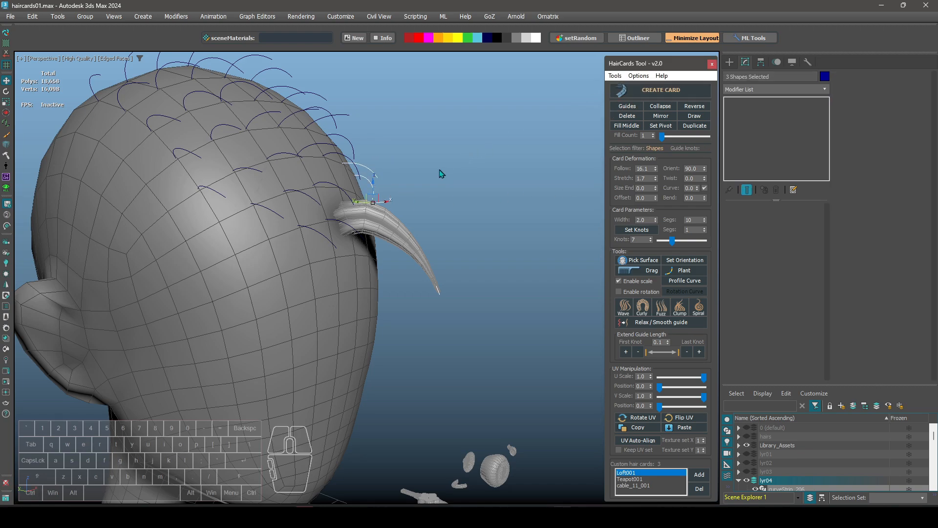
middle_click_drag(423, 173, 375, 179, "alt")
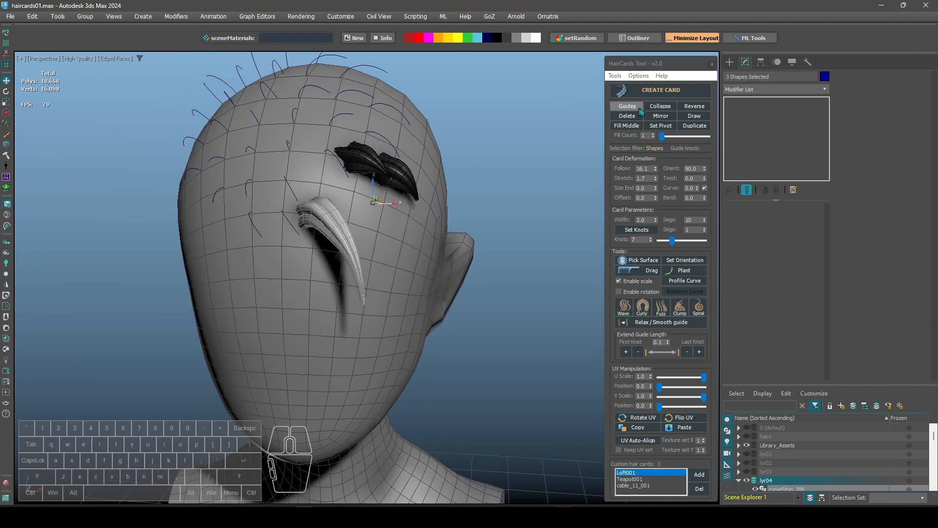
middle_click_drag(502, 141, 366, 158, "alt")
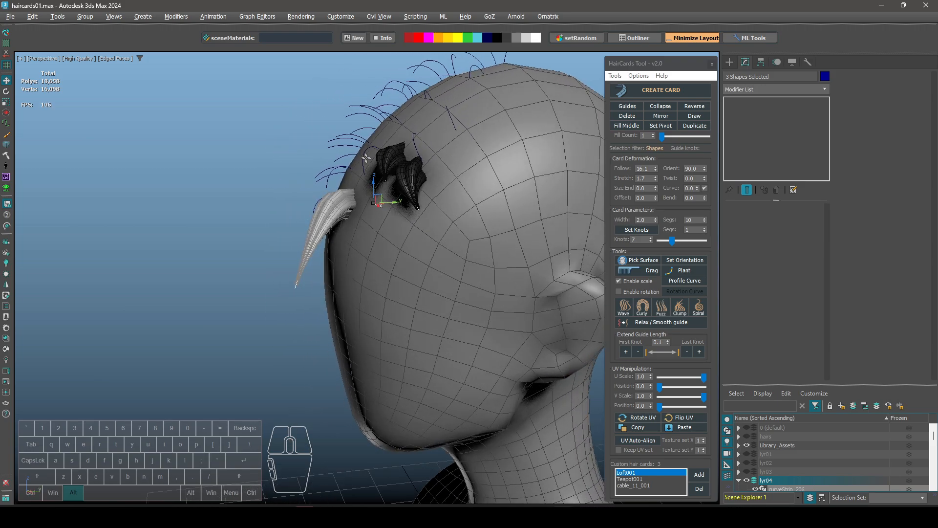
scroll(402, 167, "up", 5)
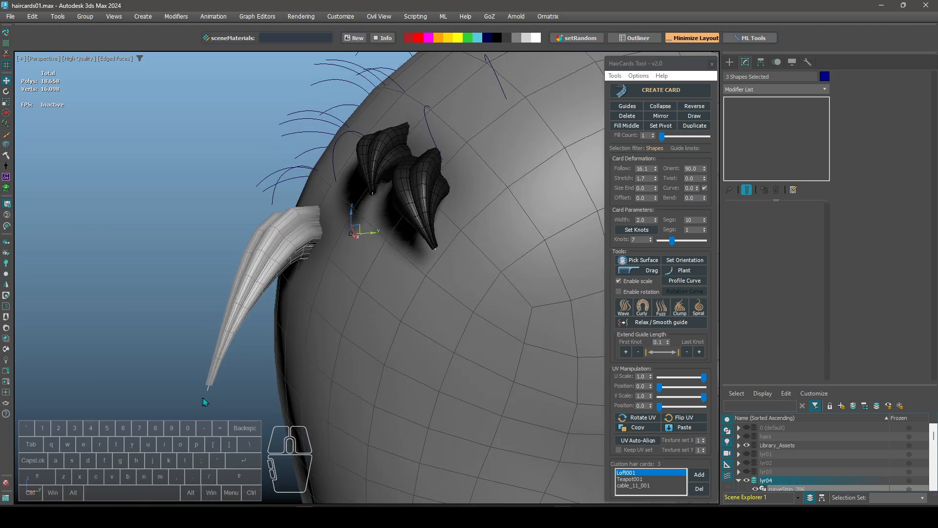
middle_click_drag(244, 288, 357, 239, "alt")
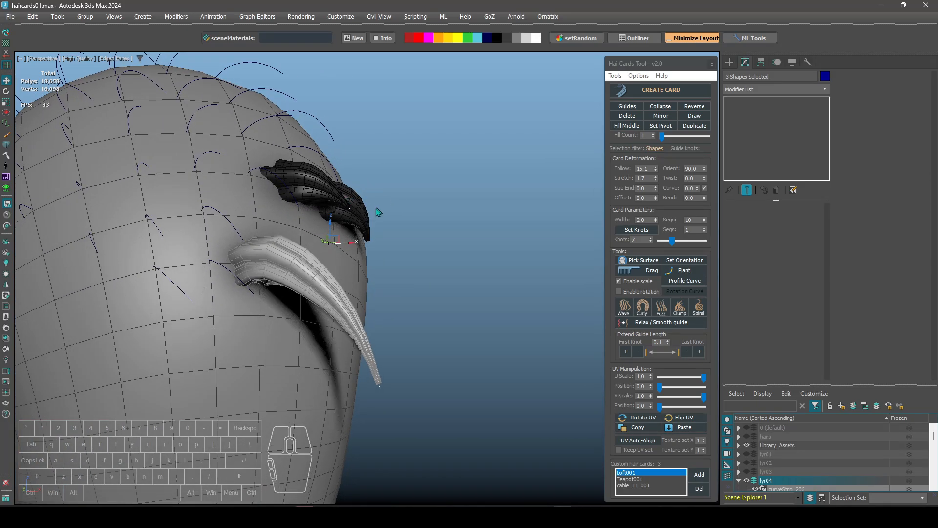
Select five guides on the crown of the head and create Loft001 cards on them
middle_click_drag(355, 204, 513, 401, "alt")
left_click_drag(482, 443, 483, 442)
middle_click_drag(505, 397, 333, 144, "alt")
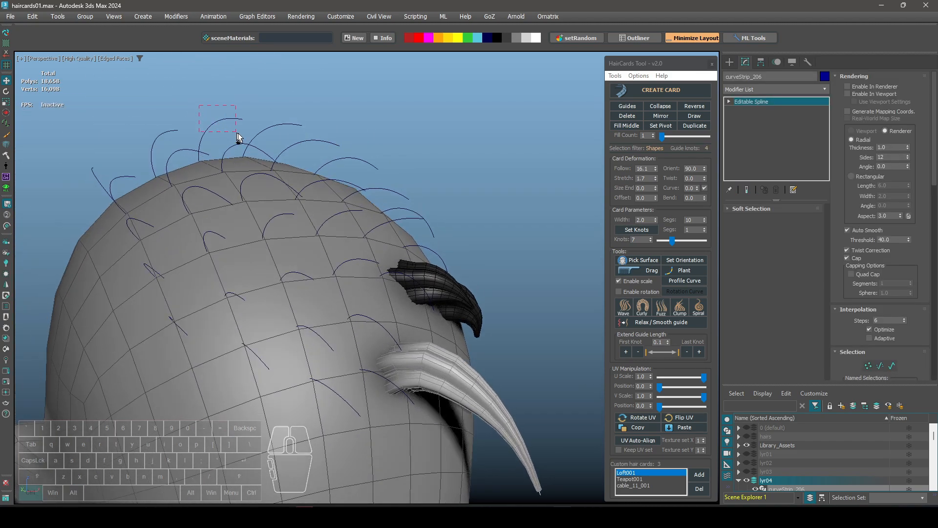
left_click_drag(317, 154, 316, 154)
middle_click_drag(372, 181, 386, 176, "alt")
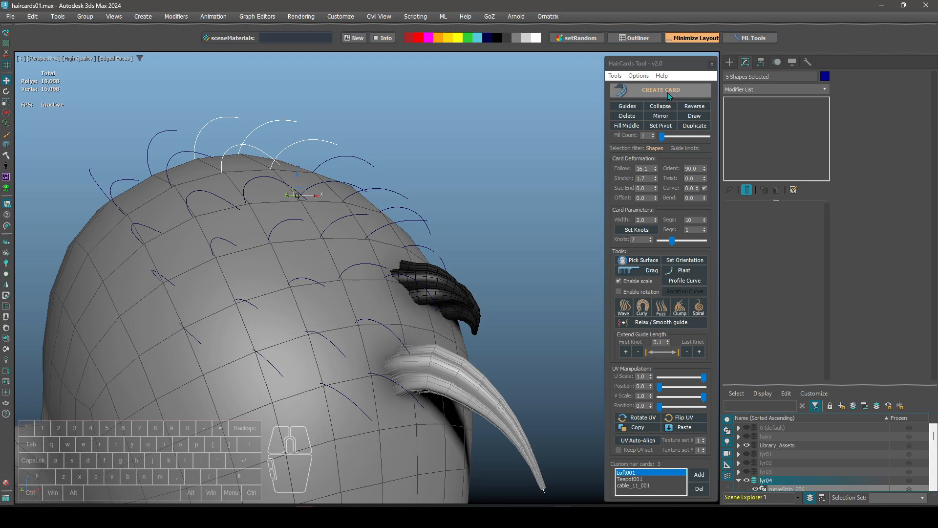
left_click(668, 93)
middle_click_drag(360, 134, 362, 171, "alt")
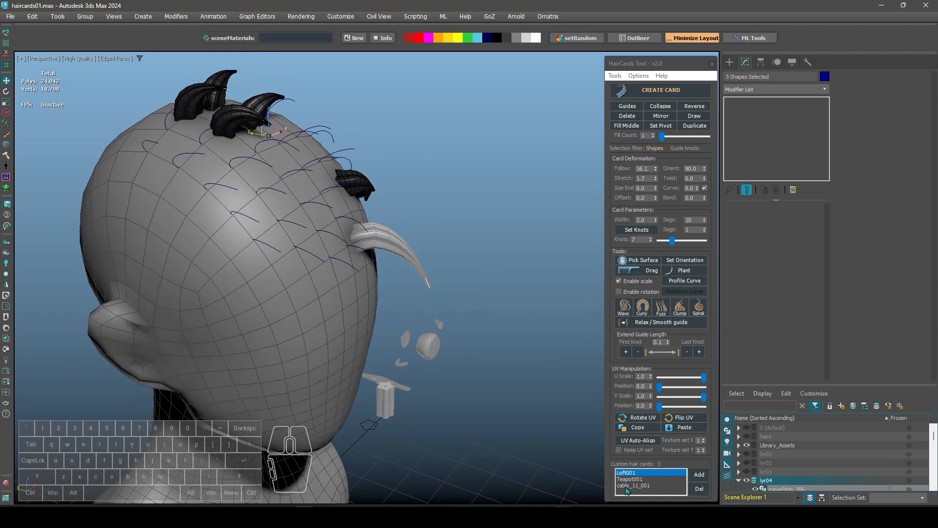
middle_click_drag(361, 280, 335, 282, "alt")
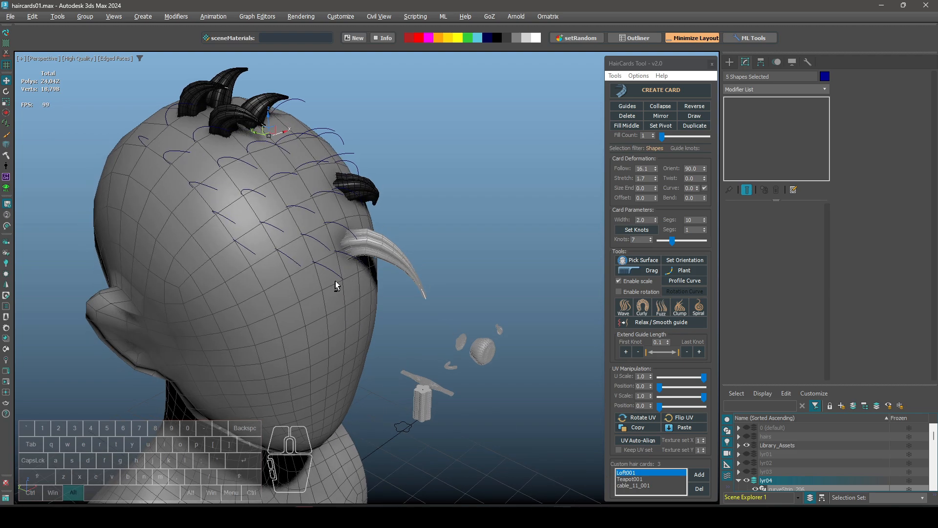
Create a cable_11_001 custom card on the guide just above the dark forehead cards
left_click(347, 153)
middle_click_drag(347, 153, 365, 164, "alt")
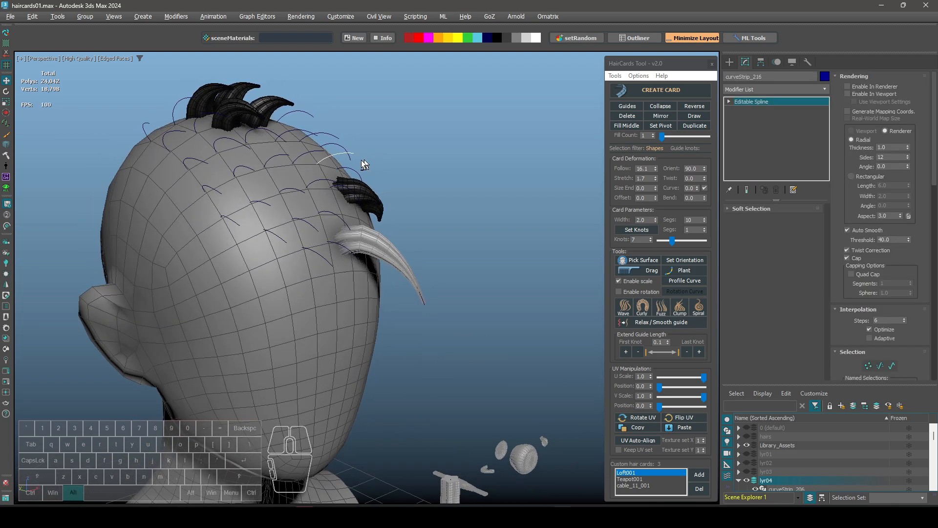
left_click(636, 485)
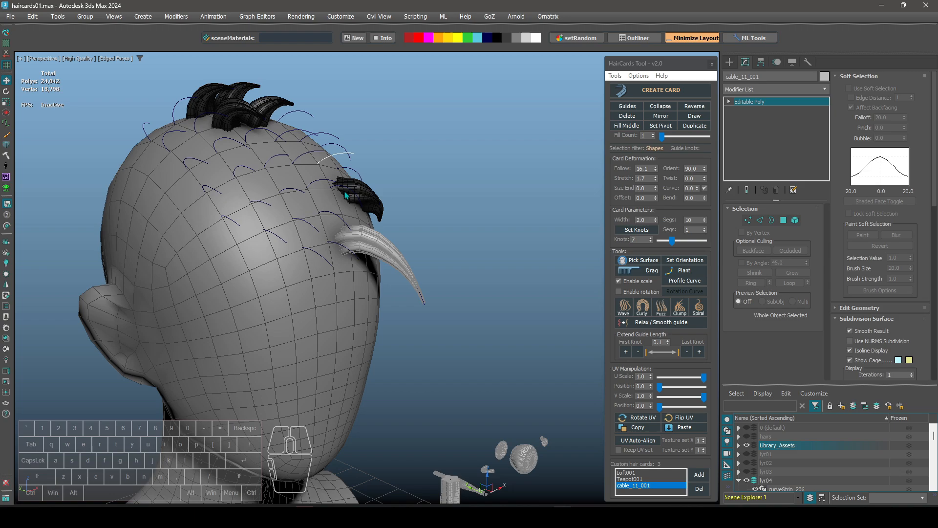
middle_click_drag(342, 194, 389, 235, "alt")
scroll(371, 185, "up", 8)
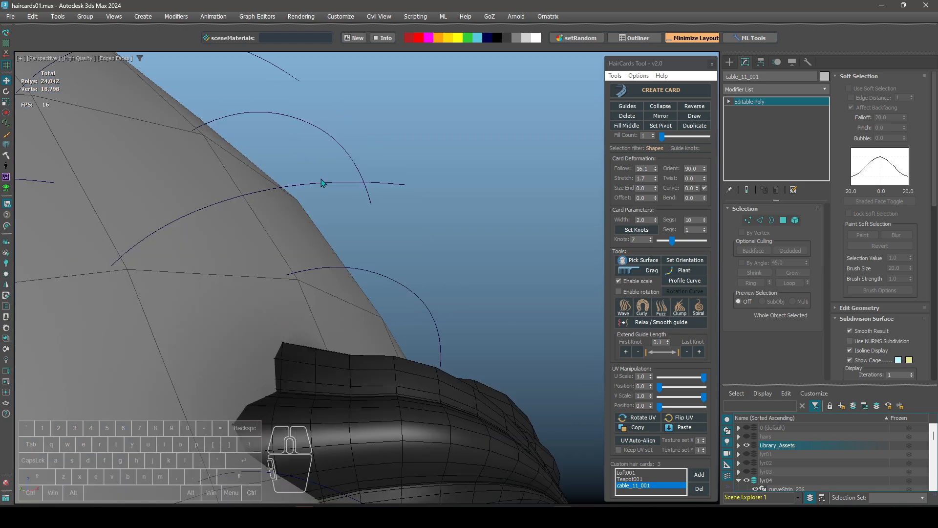
left_click(300, 186)
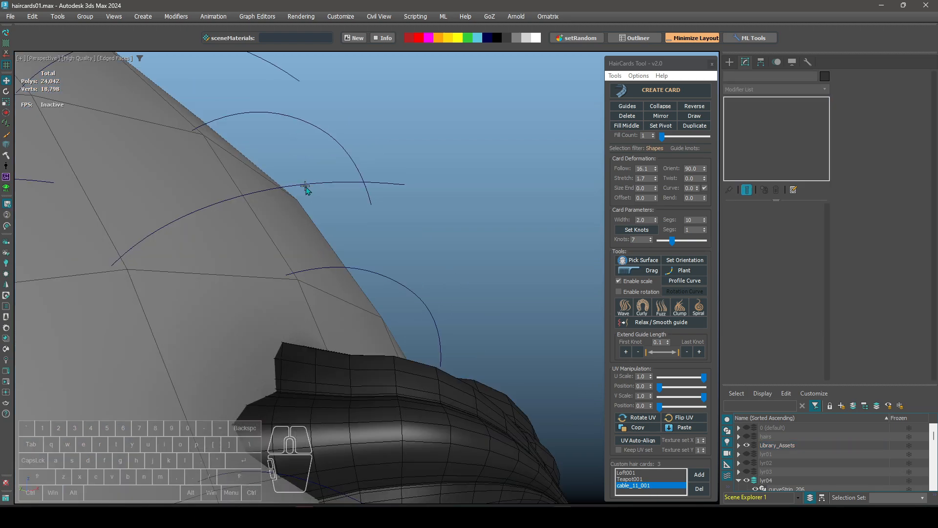
scroll(331, 207, "down", 6)
middle_click_drag(380, 248, 338, 233, "alt")
left_click(659, 92)
scroll(359, 215, "up", 5)
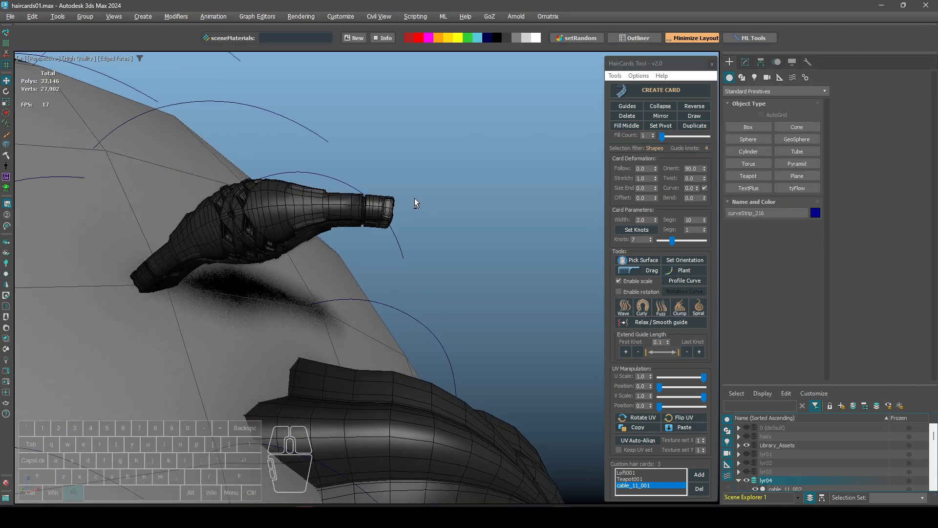
scroll(396, 199, "up", 3)
middle_click_drag(471, 262, 508, 281, "alt")
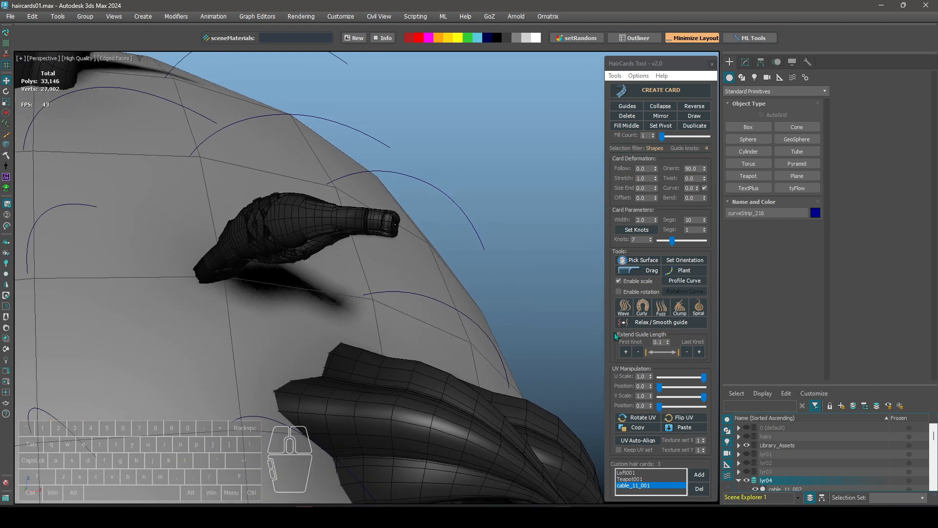
Pull the cable card's guide outward from the head with the Drag tool to lengthen it
left_click(638, 270)
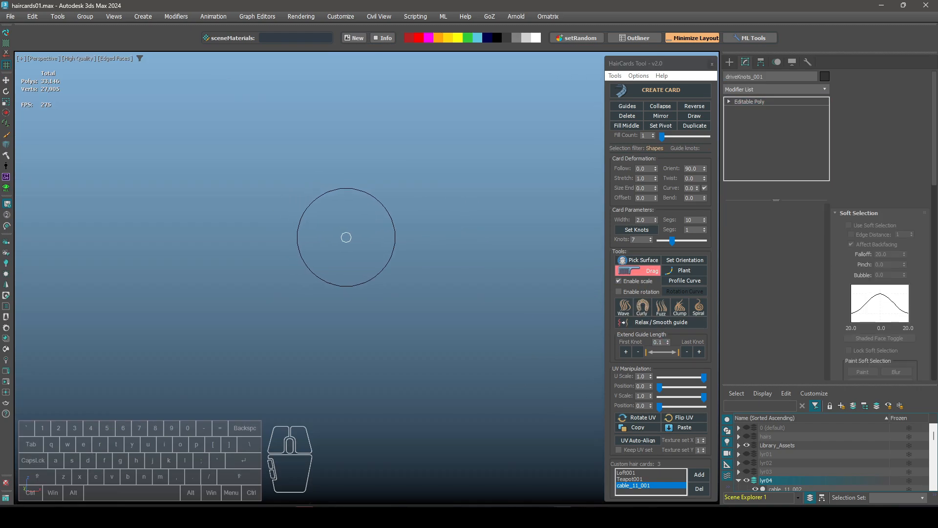
scroll(423, 259, "down", 5)
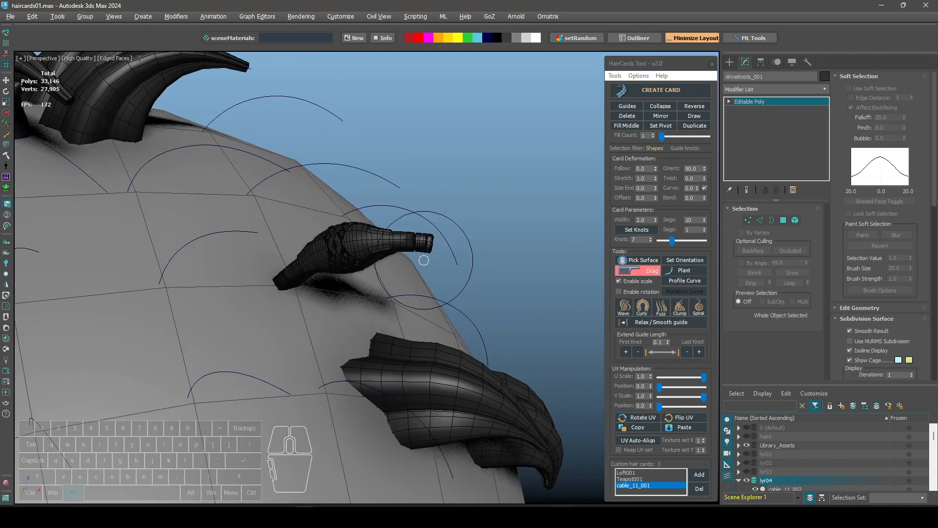
left_click_drag(439, 258, 608, 262)
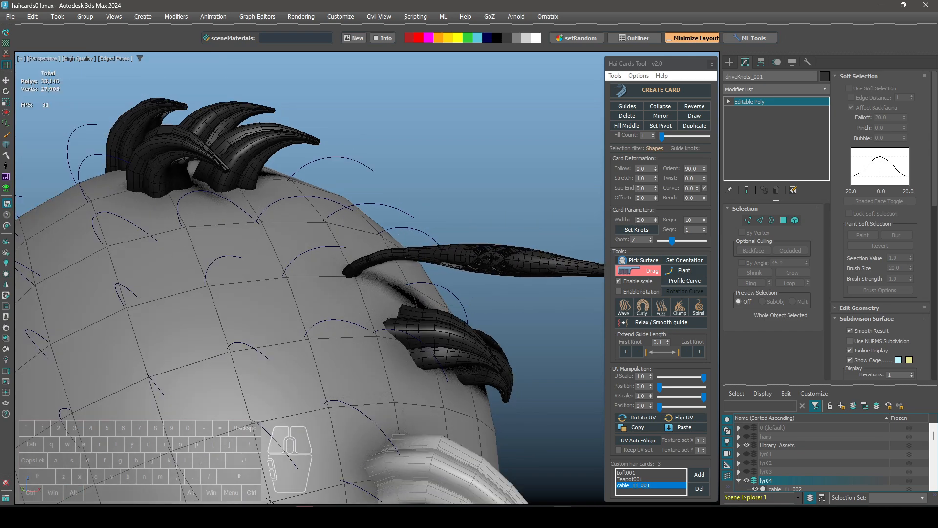
scroll(465, 263, "up", 2)
middle_click_drag(465, 263, 416, 245)
scroll(401, 243, "down", 5)
left_click_drag(472, 245, 611, 264)
Bend the cable card into an arch from the side, raising its middle and lowering its tip
left_click_drag(421, 244, 433, 269)
mouse_move(507, 253)
left_mouse_down()
mouse_move(501, 240)
mouse_move(425, 217)
left_mouse_up()
mouse_move(392, 214)
left_mouse_down()
mouse_move(337, 225)
mouse_move(396, 215)
mouse_move(452, 173)
left_mouse_up()
middle_click_drag(458, 198, 431, 197)
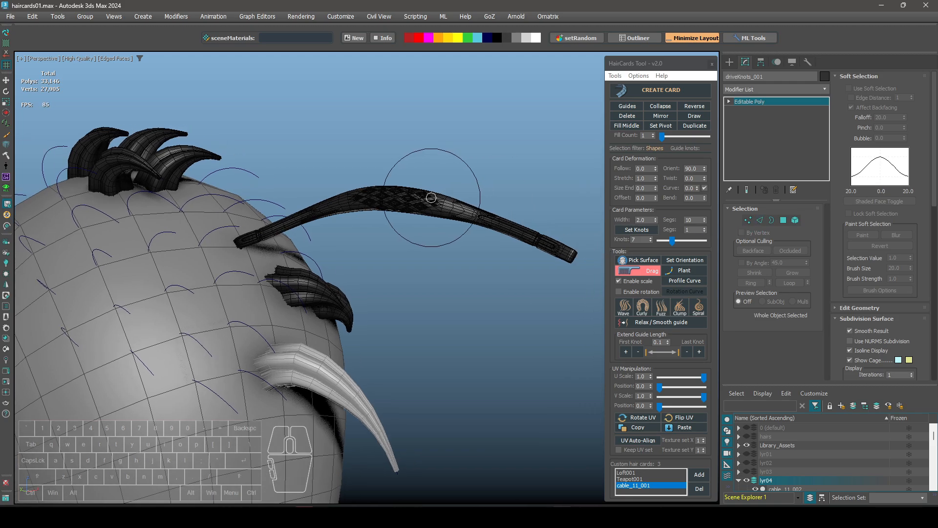
left_click_drag(384, 206, 386, 230)
mouse_move(545, 247)
left_mouse_down()
mouse_move(534, 195)
mouse_move(561, 283)
mouse_move(555, 325)
left_mouse_up()
Adjust the cable card's curve near its root from another angle and finish dragging
mouse_move(555, 325)
middle_mouse_down("alt")
mouse_move(477, 297)
mouse_move(502, 272)
mouse_move(496, 289)
mouse_move(352, 308)
middle_mouse_up("alt")
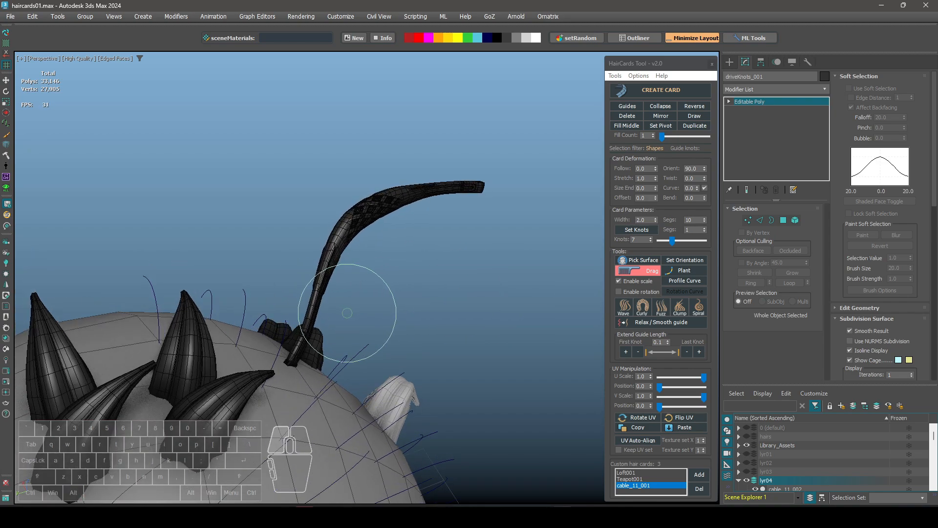
left_click_drag(304, 343, 314, 293)
right_click(377, 296)
mouse_move(377, 295)
middle_mouse_down("alt")
mouse_move(316, 276)
mouse_move(335, 198)
middle_mouse_up("alt")
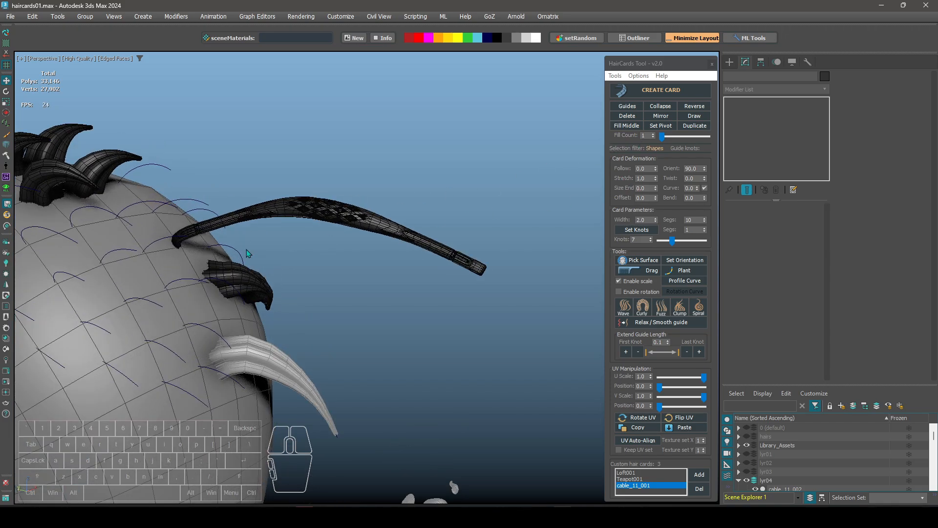
middle_click_drag(247, 253, 379, 236, "alt")
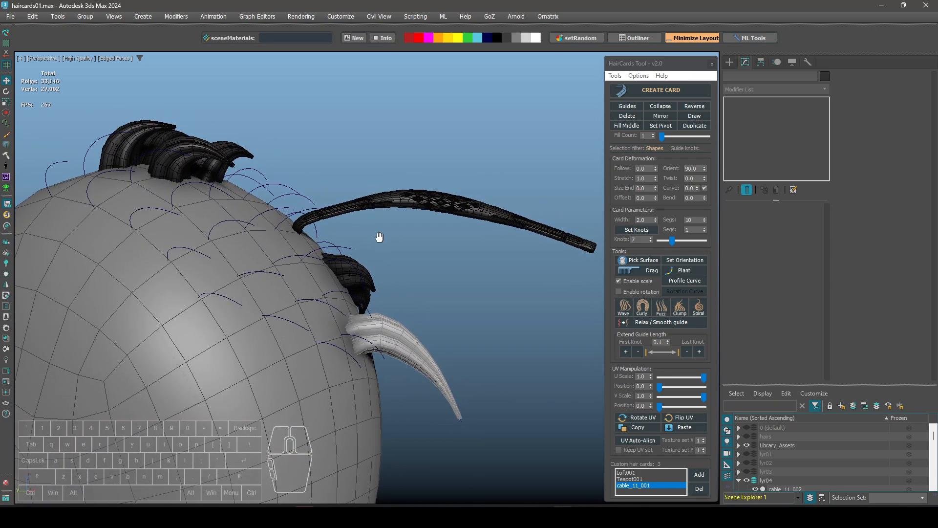
left_click(257, 275, "ctrl")
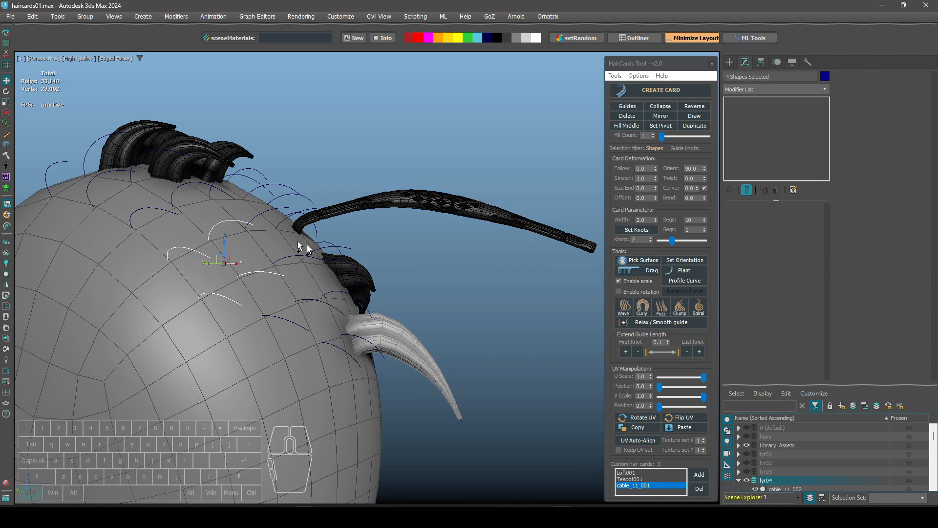
middle_click_drag(308, 247, 363, 268, "alt")
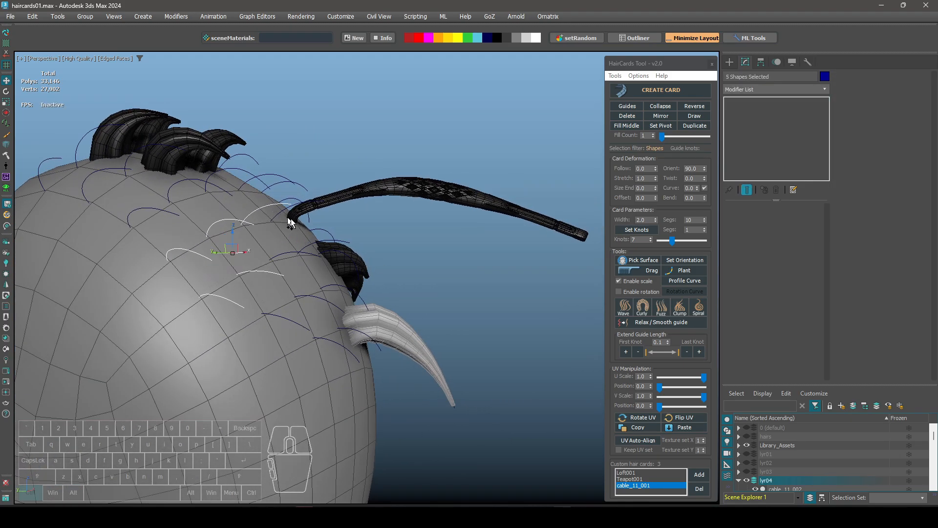
middle_click_drag(291, 221, 605, 424, "alt")
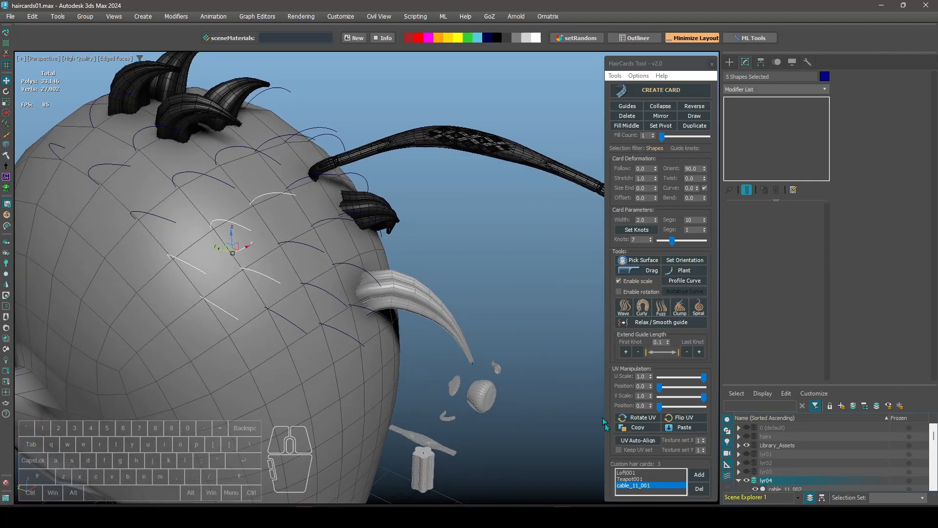
middle_click_drag(465, 206, 409, 202)
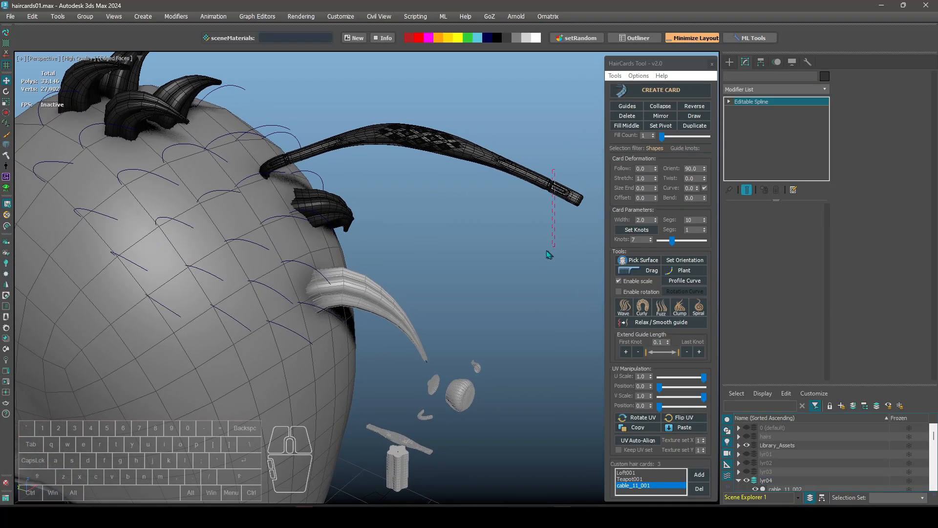
Select six empty guides on the side of the head and create cable_11_001 cards on them
middle_click_drag(185, 231, 206, 250, "alt")
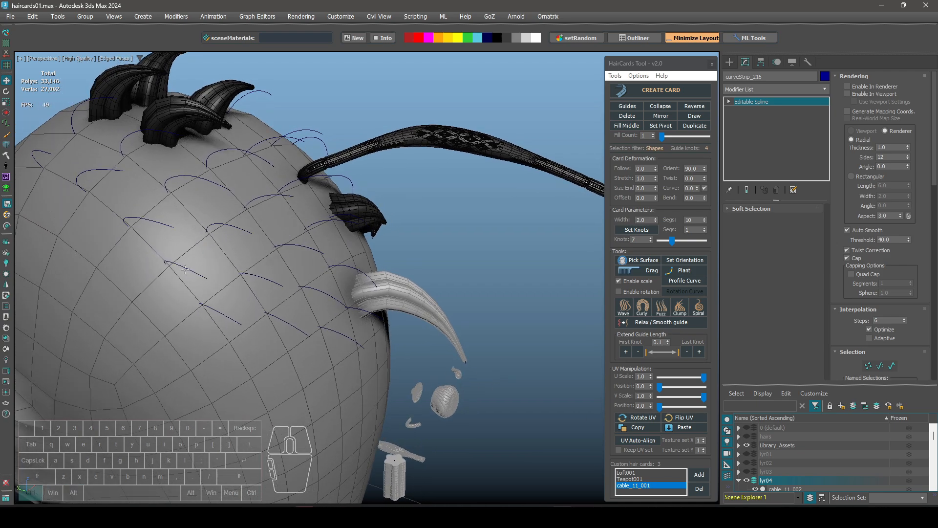
left_click(184, 268, "ctrl")
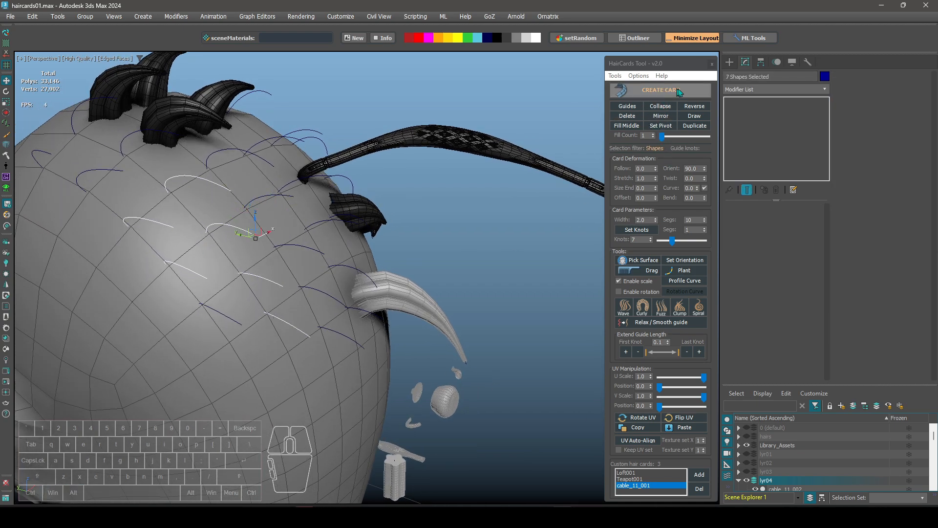
left_click(659, 90)
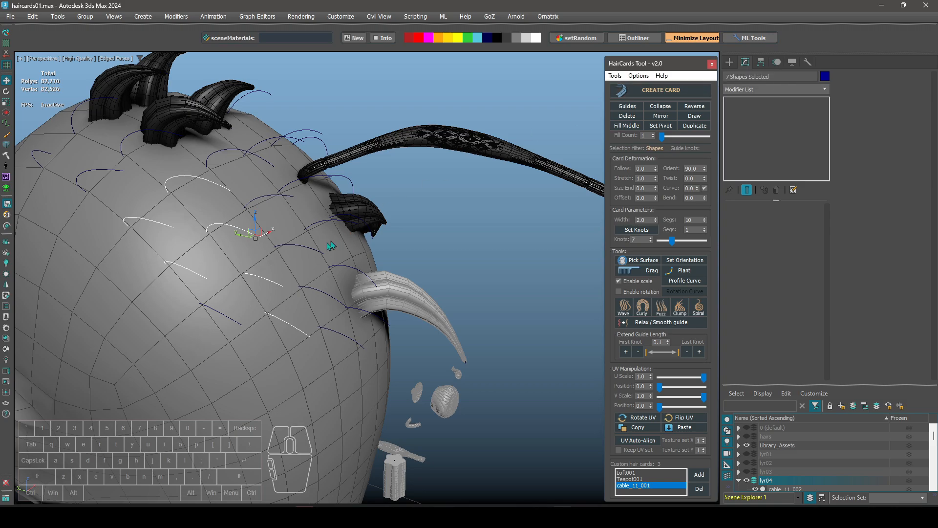
middle_click_drag(331, 245, 373, 212, "alt")
scroll(326, 228, "down", 6)
scroll(373, 212, "up", 8)
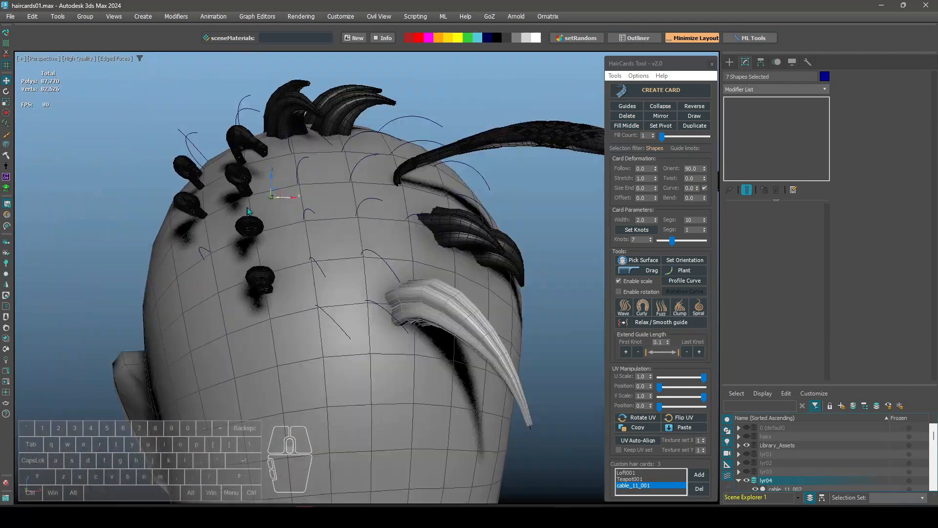
middle_click_drag(248, 212, 425, 234, "alt")
scroll(447, 239, "down", 6)
scroll(447, 239, "up", 2)
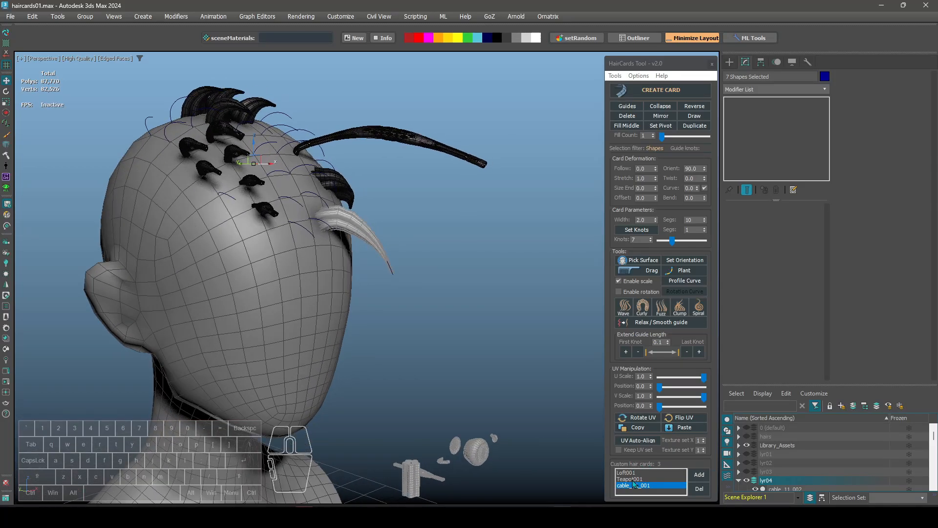